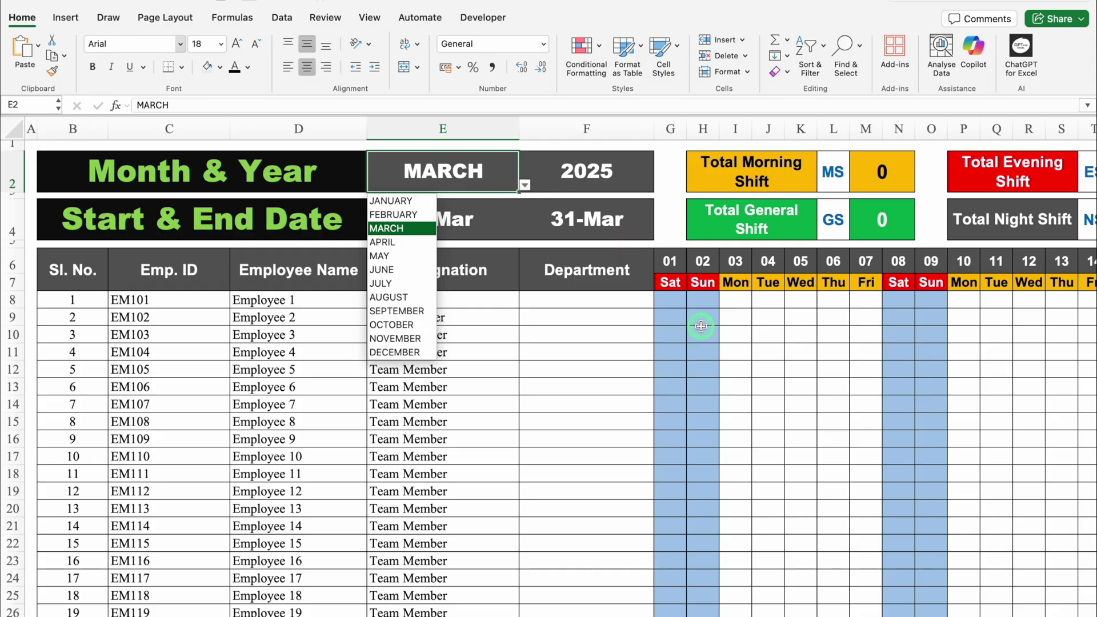
Switch the month to OCTOBER and enter trial codes MS, GS, NS for Employees 1-3 on day 01.
key("Down")
key("Down")
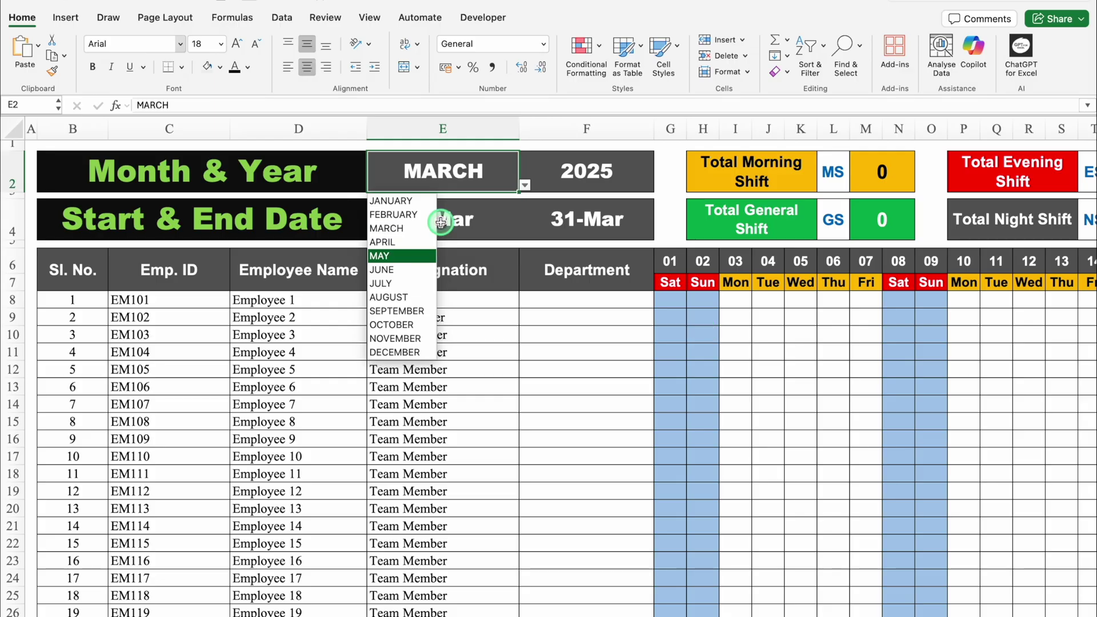
left_click(427, 323)
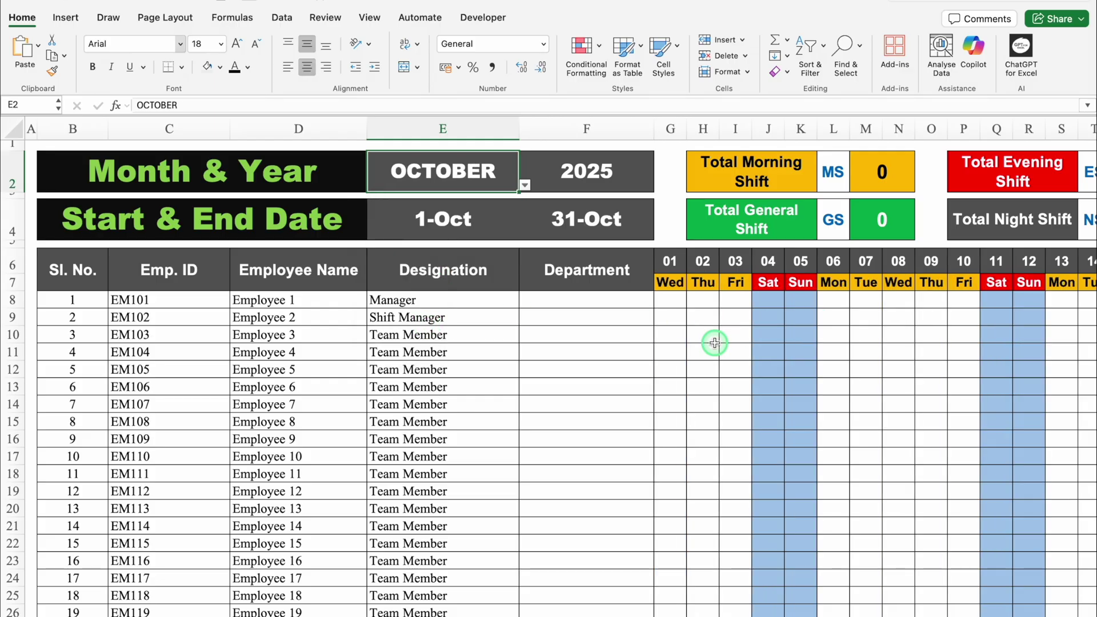
left_click(670, 299)
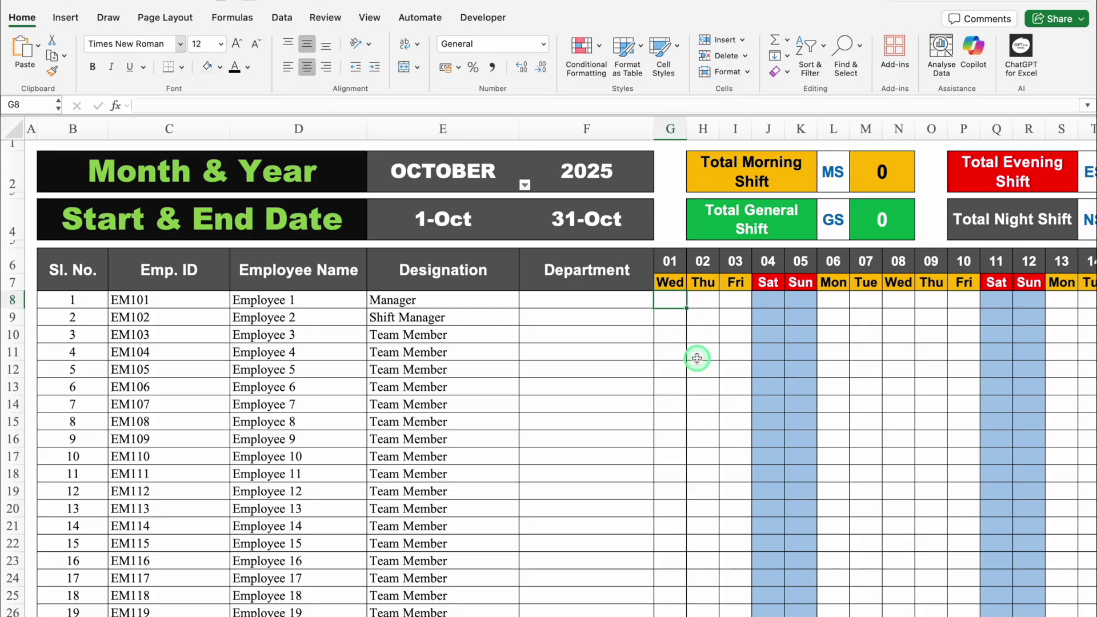
type("MS")
key("Return")
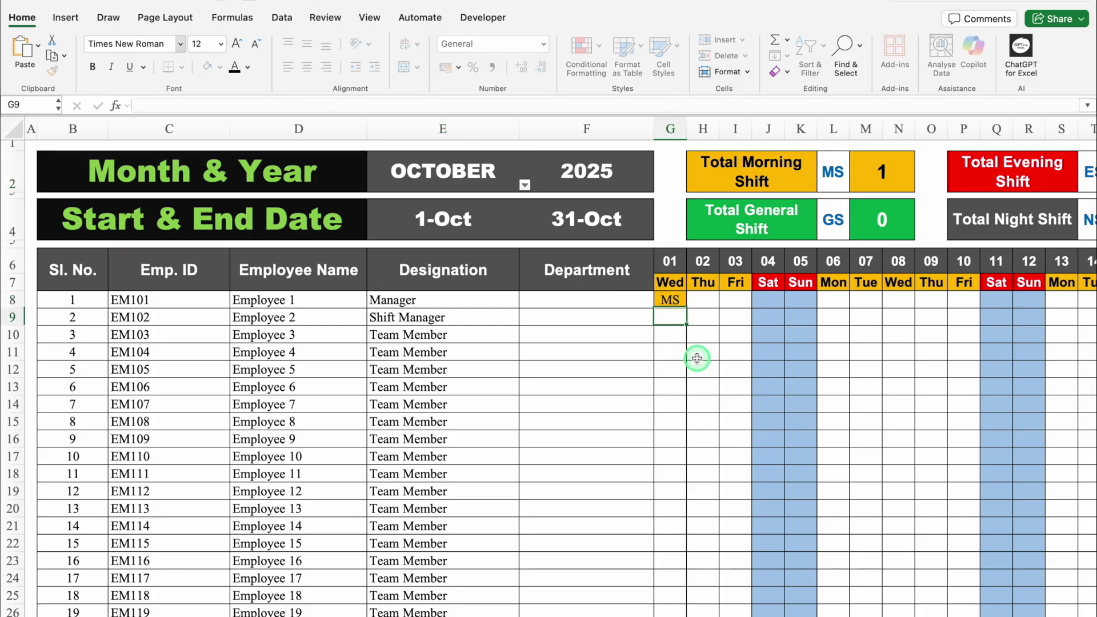
type("GS")
key("Return")
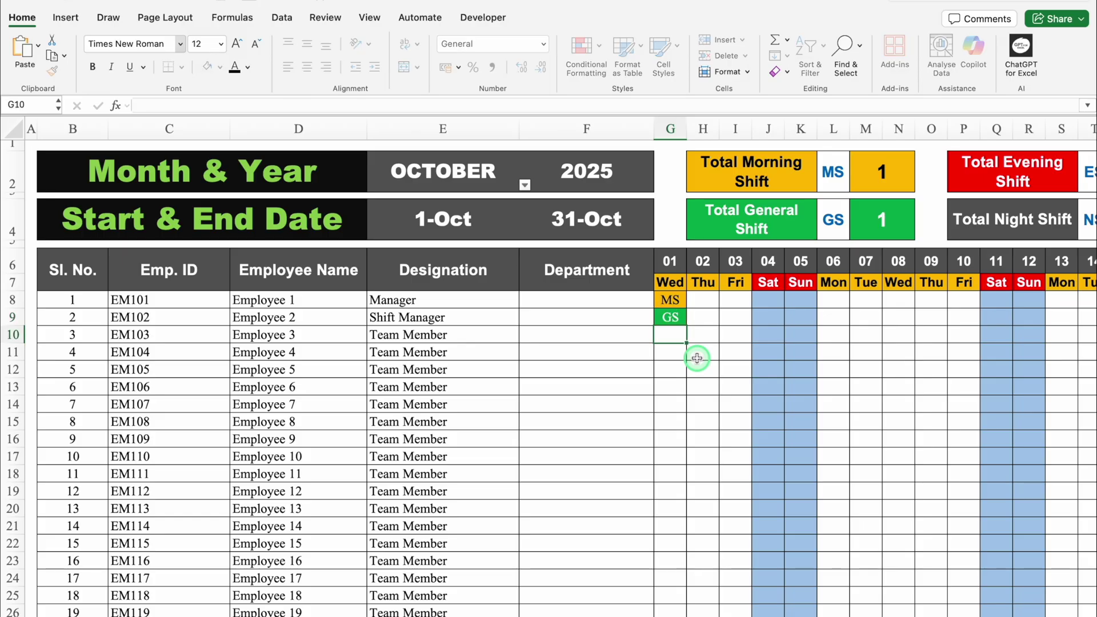
type("NS")
key("Return")
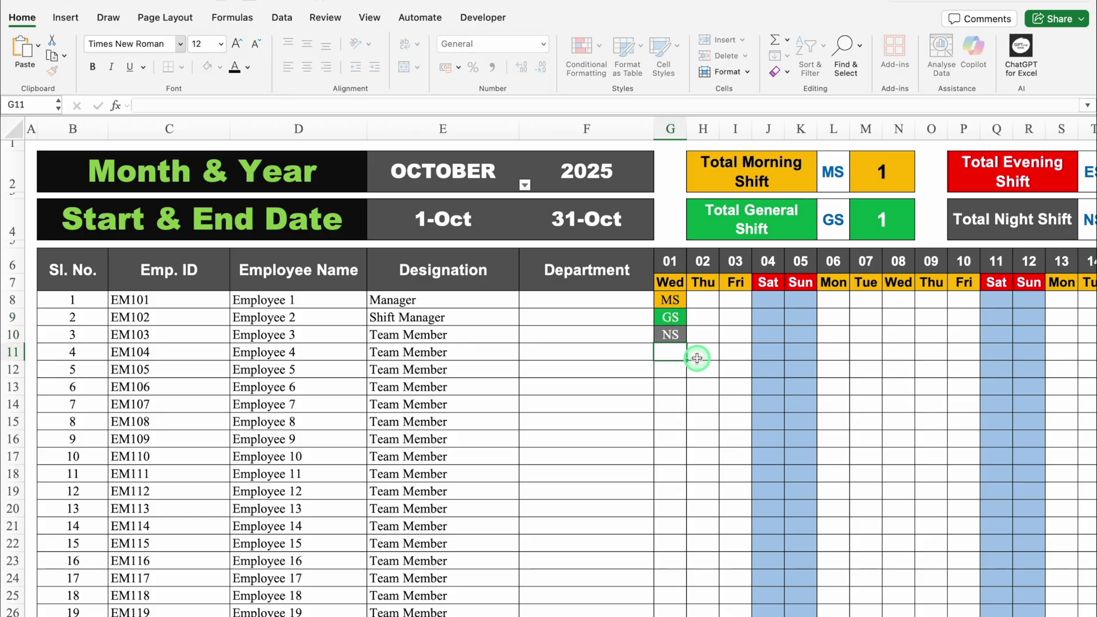
Set the month to JULY from E2's list and delete the three trial shift codes.
left_click(474, 180)
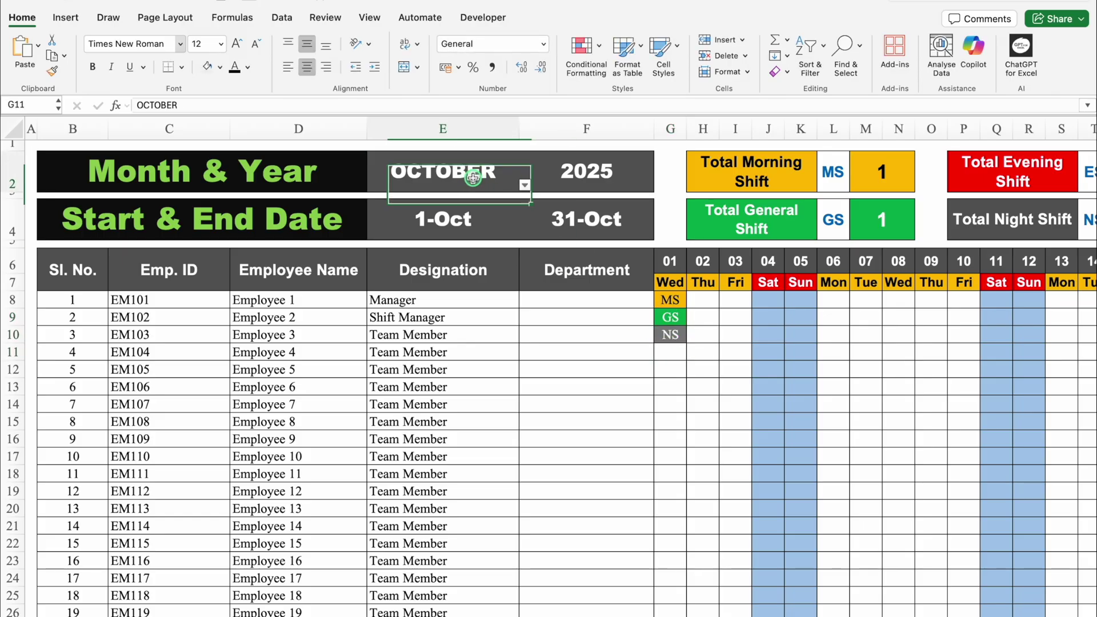
left_click(525, 185)
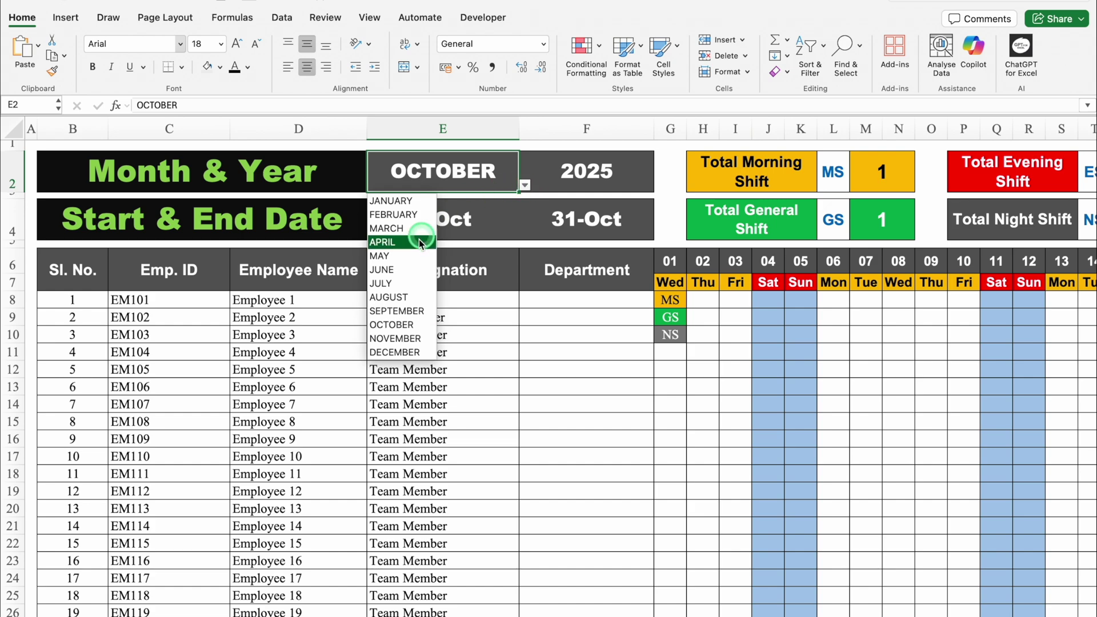
left_click(407, 284)
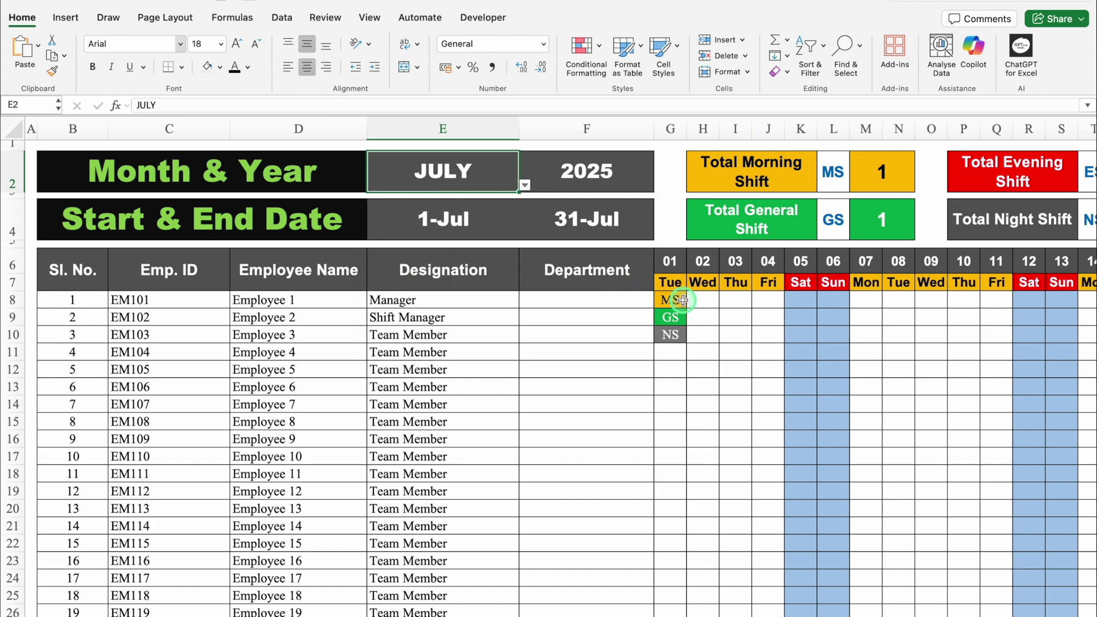
left_click_drag(682, 299, 686, 340)
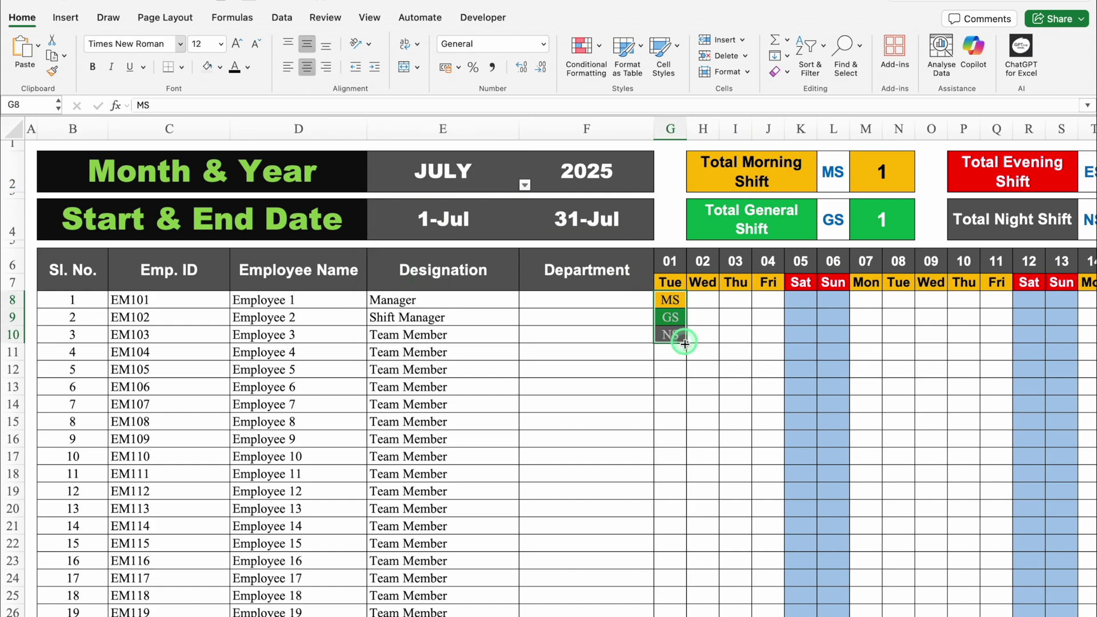
key("Delete")
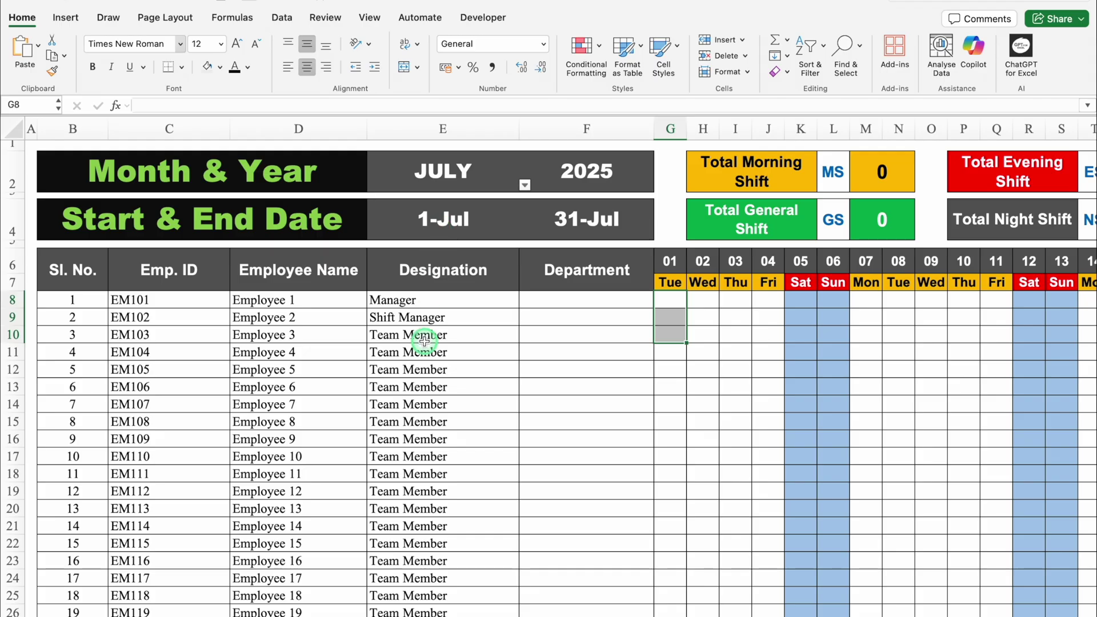
Enter NS, MS and GS for Employees 1-3 in the 01-Jul column, then check the totals.
scroll(514, 600, "right", 5)
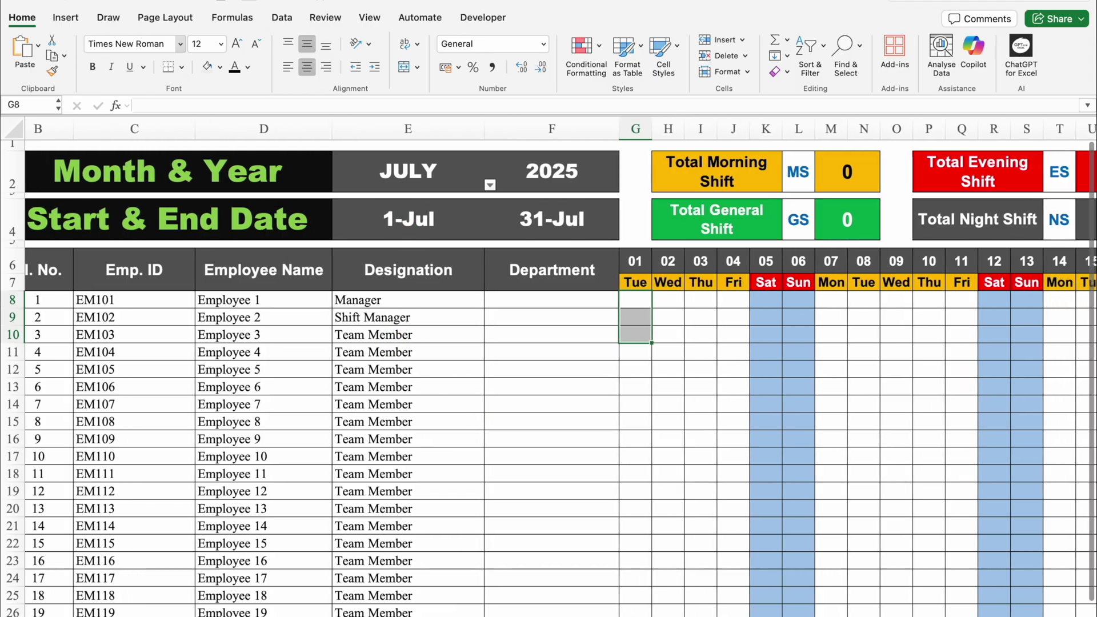
scroll(657, 603, "right", 4)
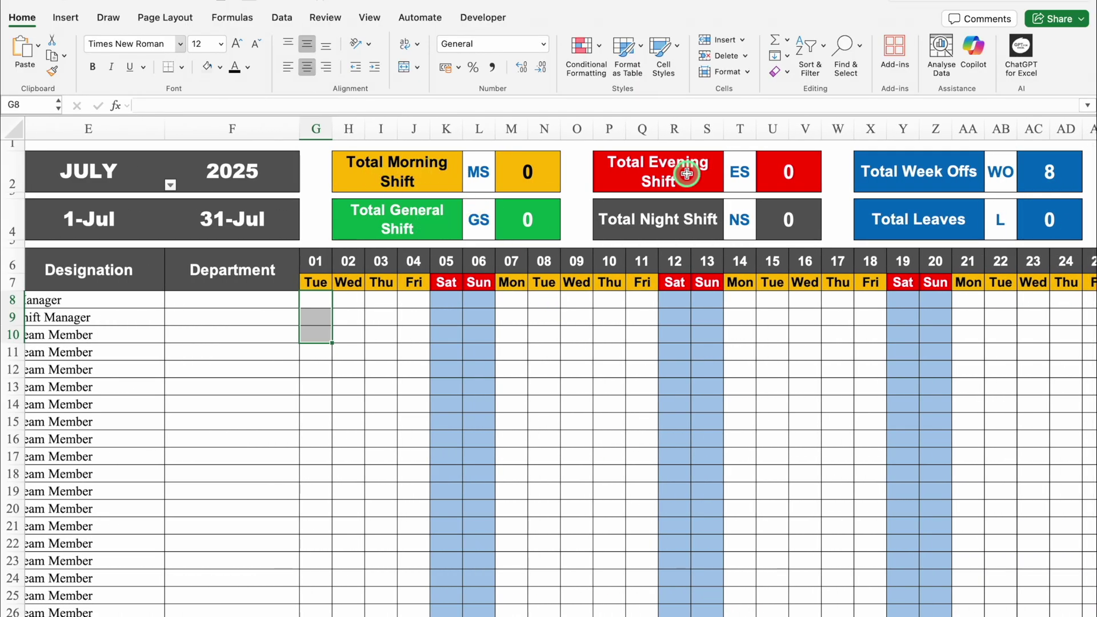
left_click(316, 299)
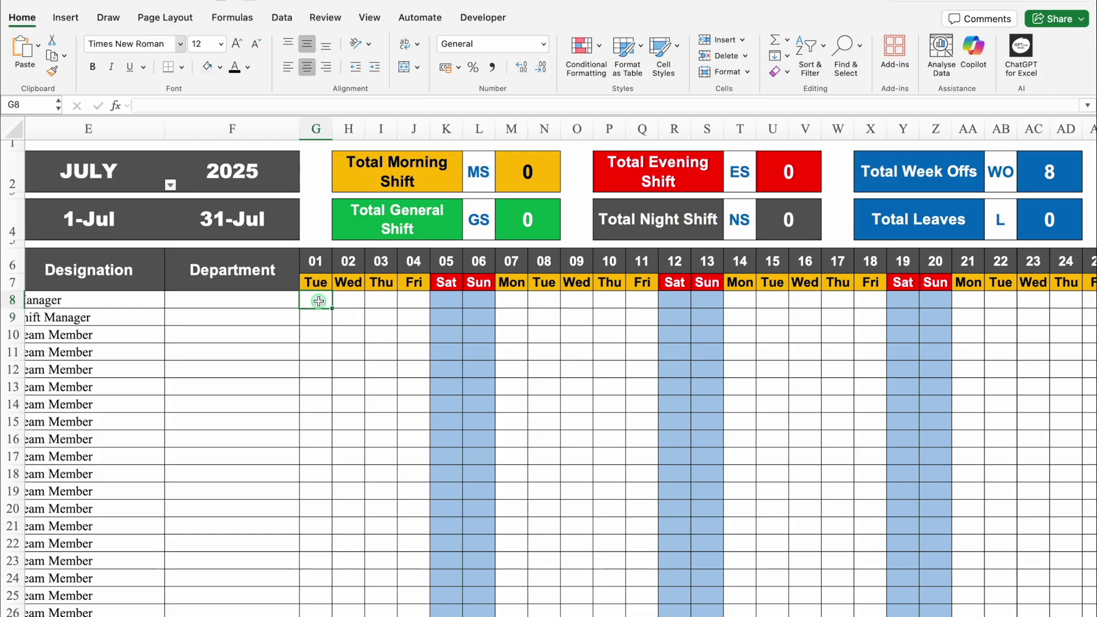
type("NS")
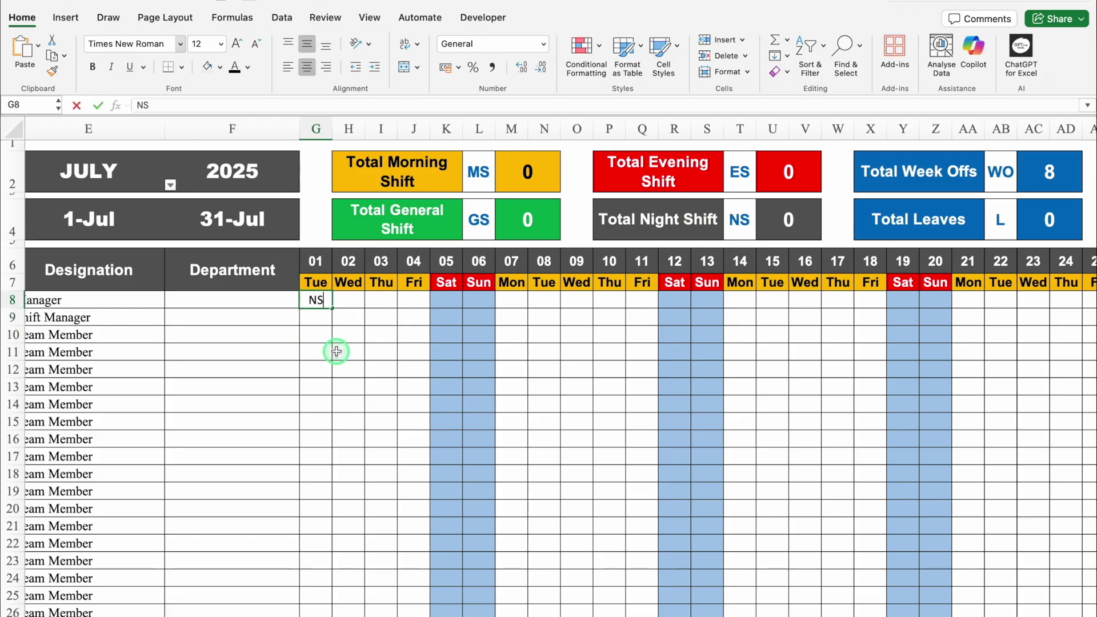
key("Return")
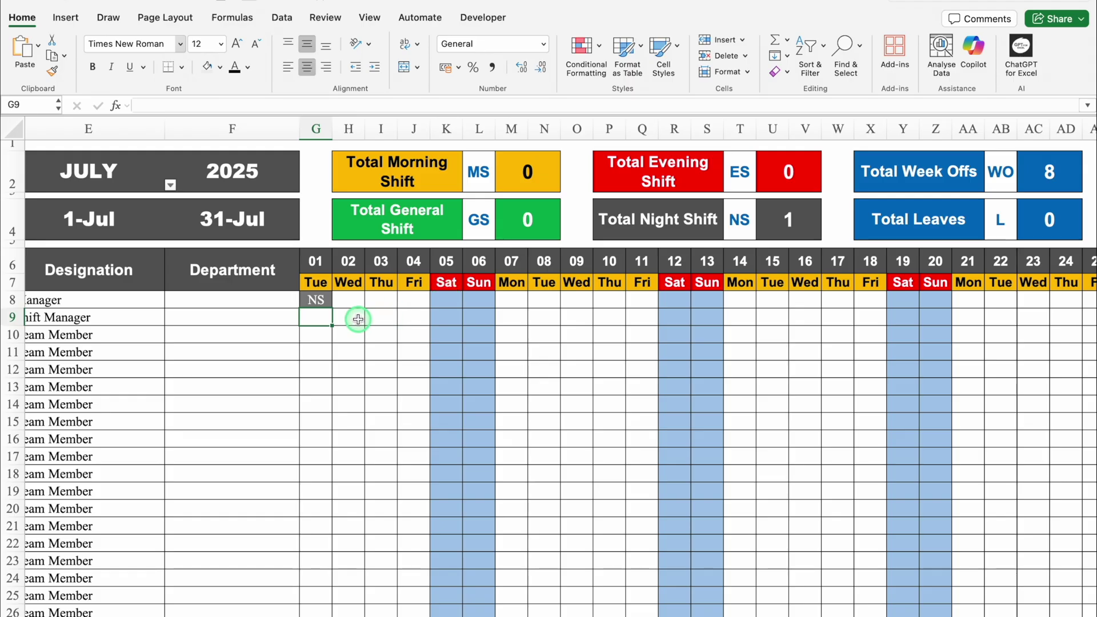
type("MS")
key("Return")
type("G")
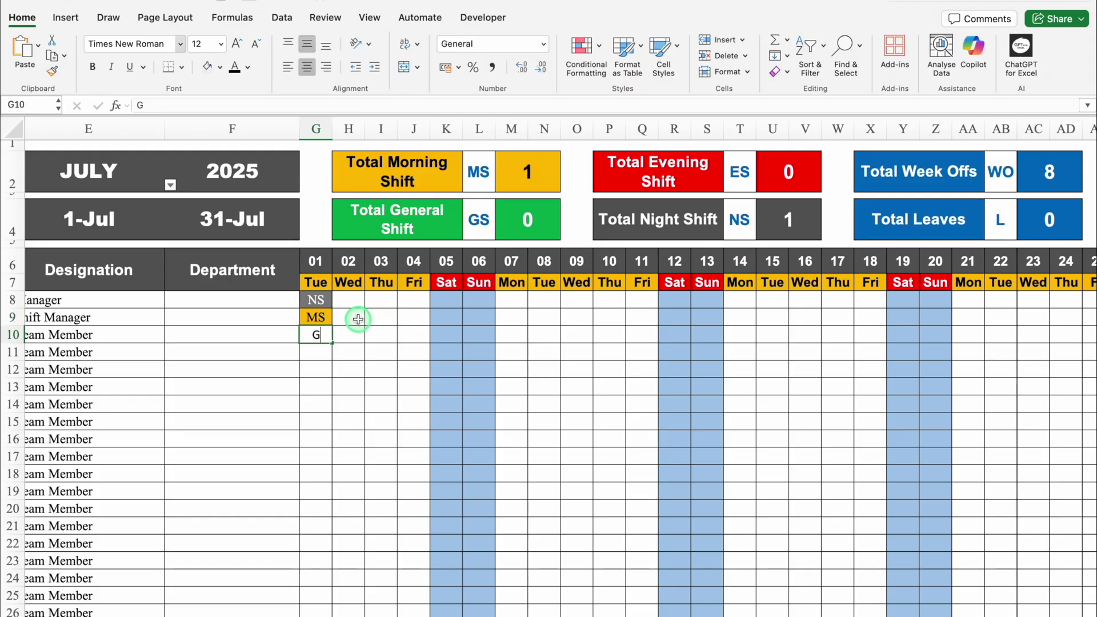
type("S")
key("Return")
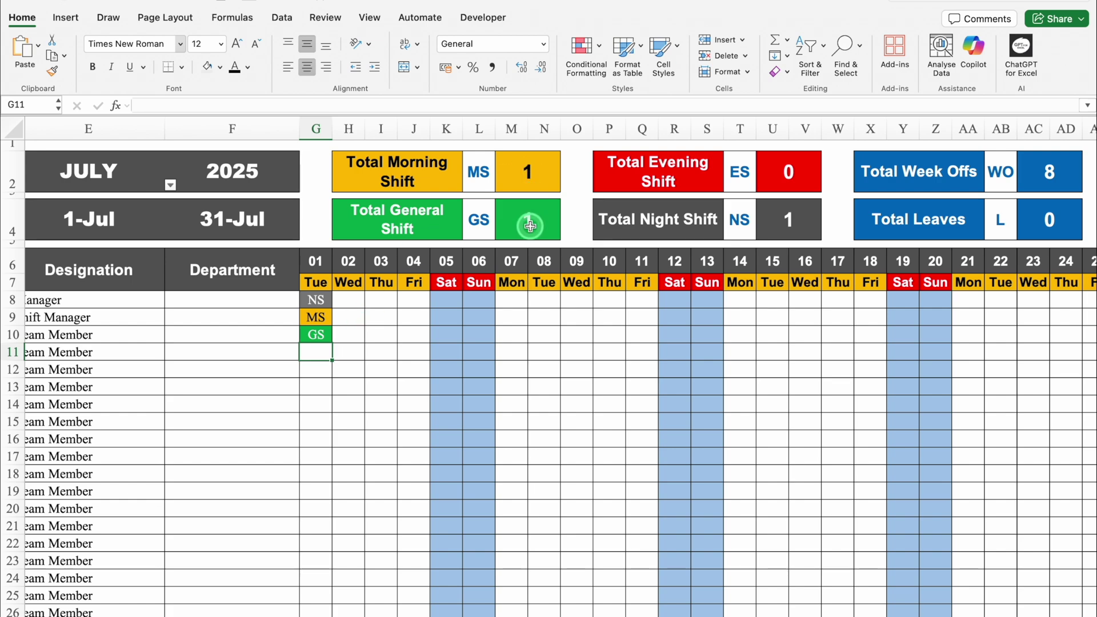
scroll(528, 228, "right", 5)
scroll(720, 372, "right", 4)
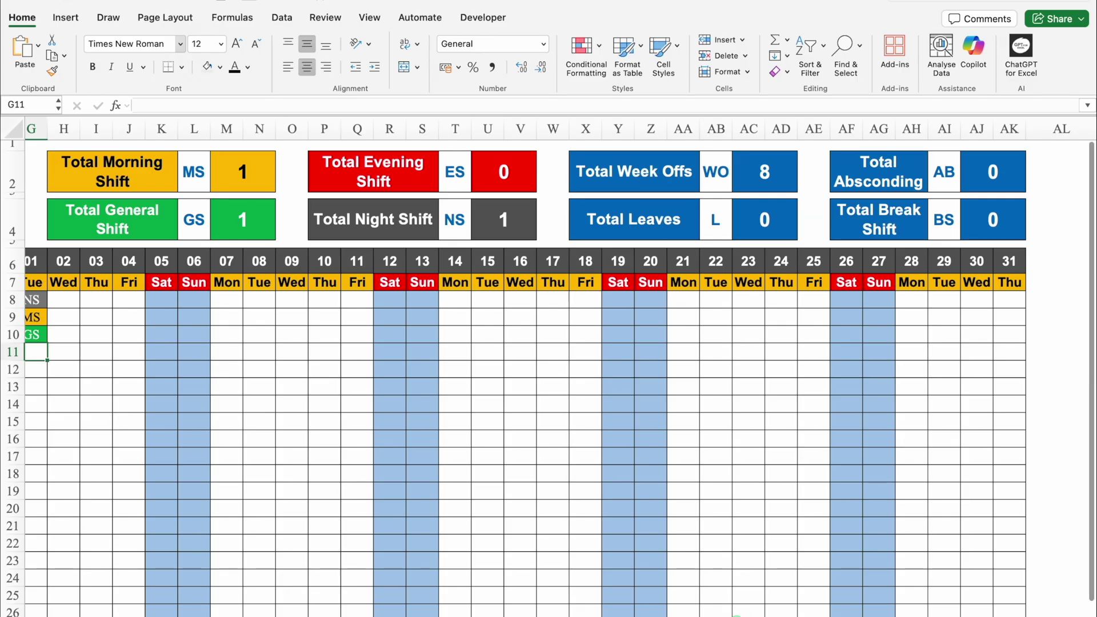
scroll(457, 611, "left", 10)
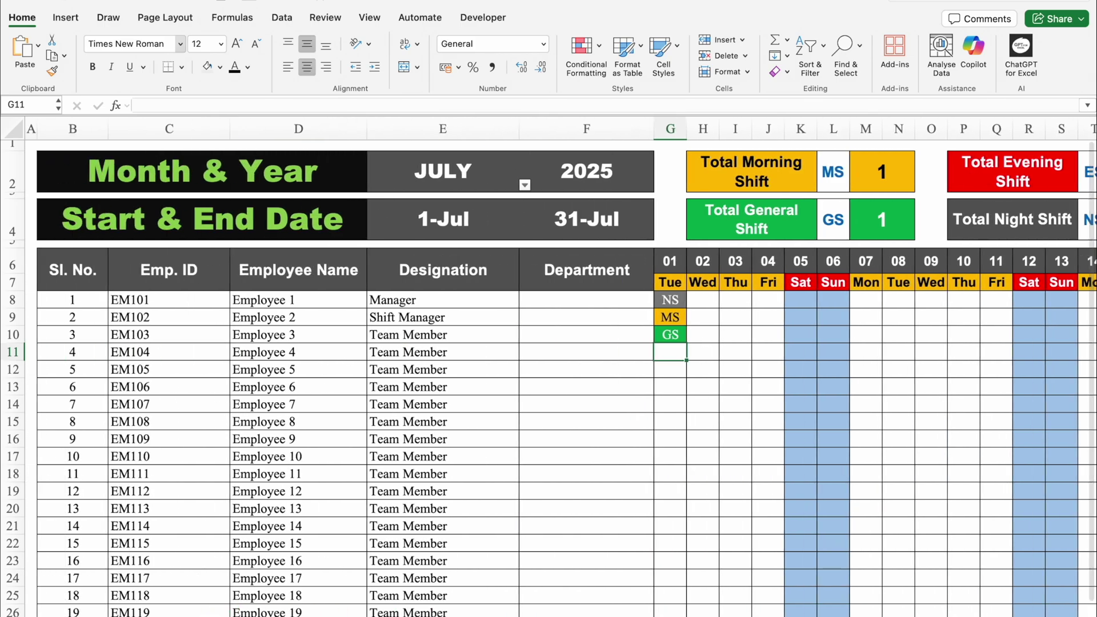
Look over the Check sheet's shift summary, glancing back at the roster once.
key("ctrl+Page_Down")
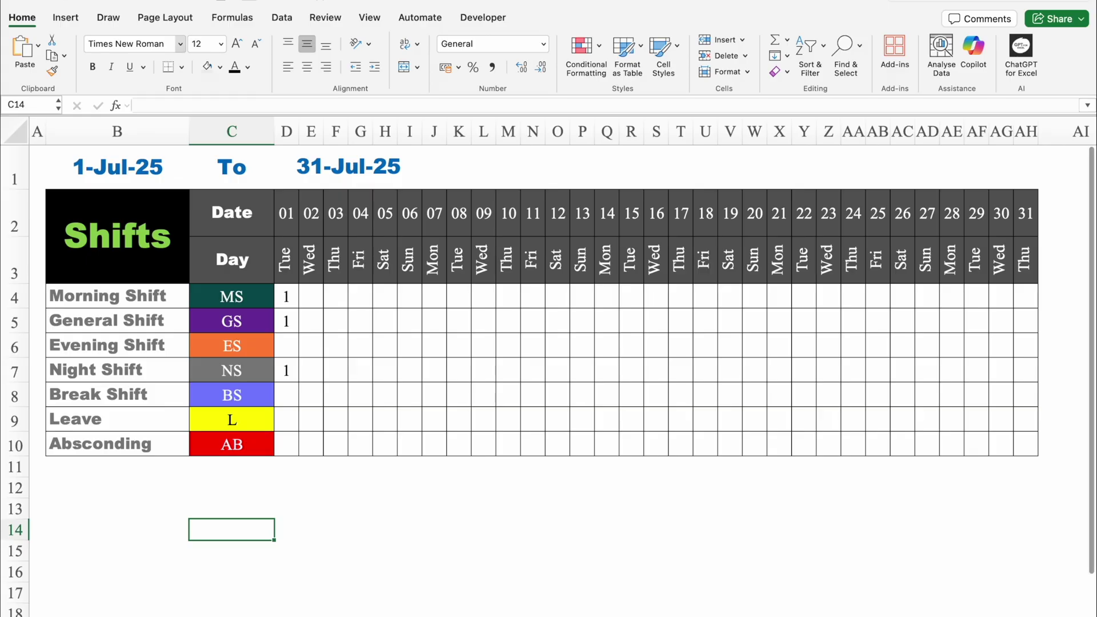
key("ctrl+Page_Up")
key("ctrl+Page_Down")
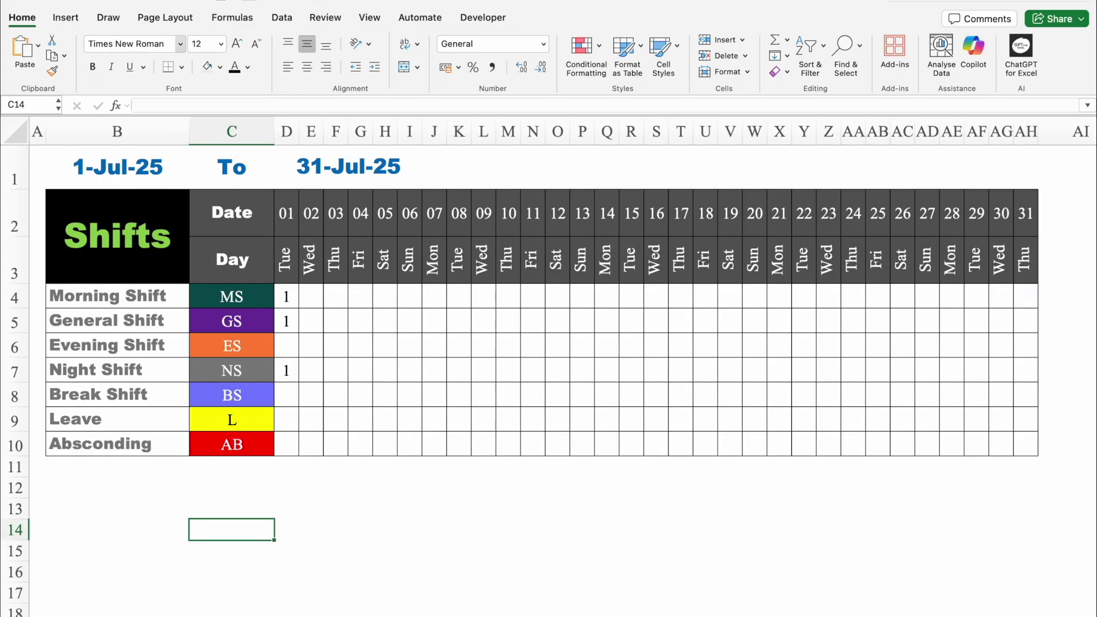
On the Settings sheet, inspect the month, year, shift name and shift code columns.
key("ctrl+Page_Down")
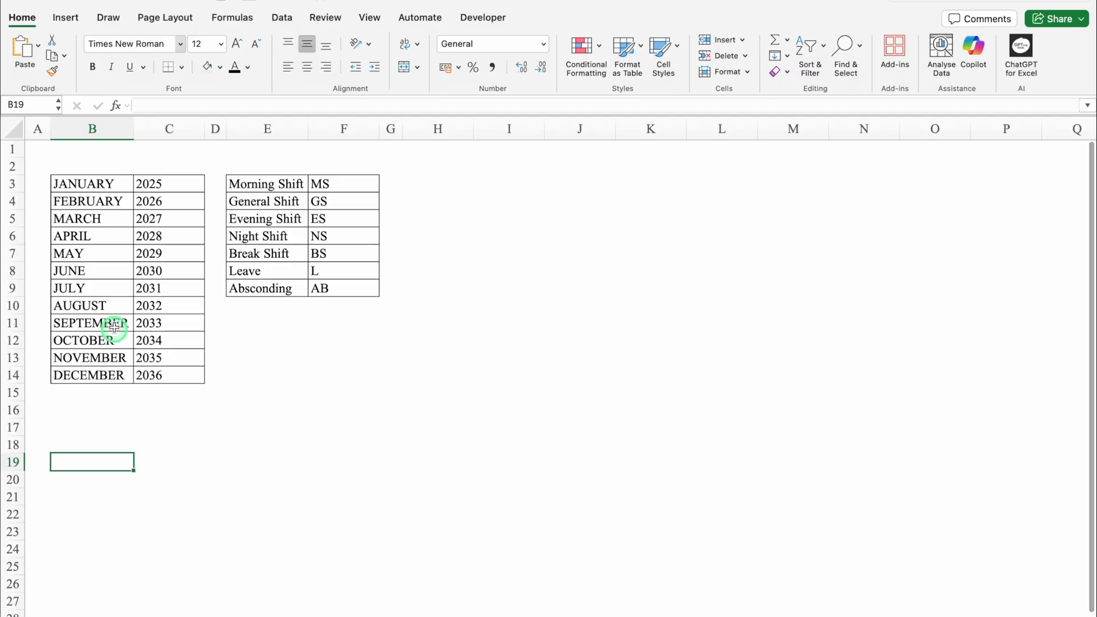
left_click(94, 129)
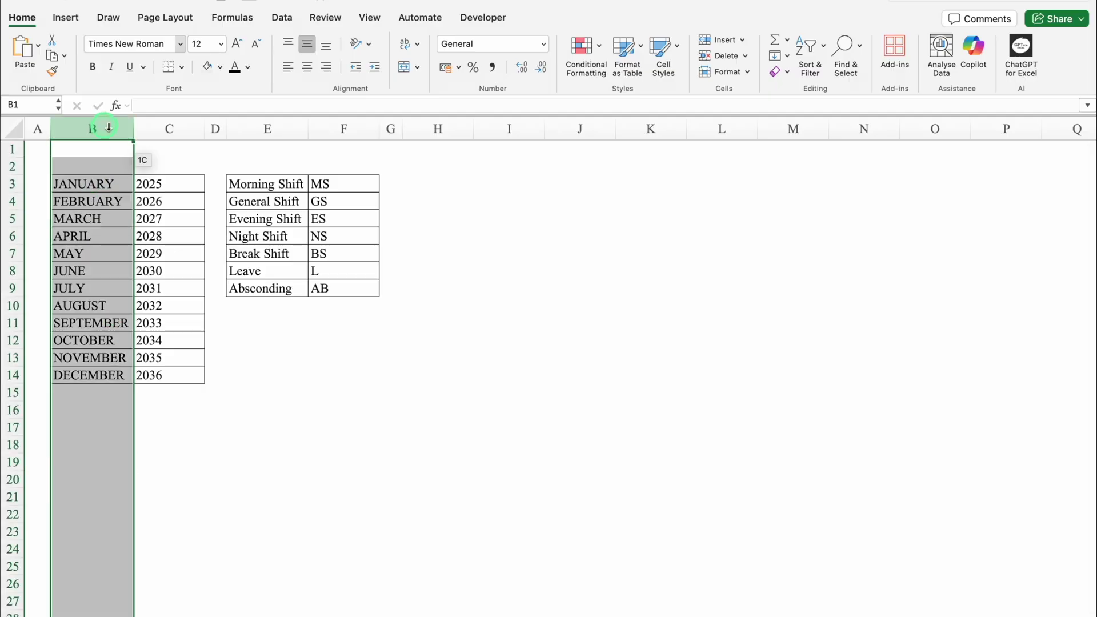
left_click(160, 126)
left_click(265, 126)
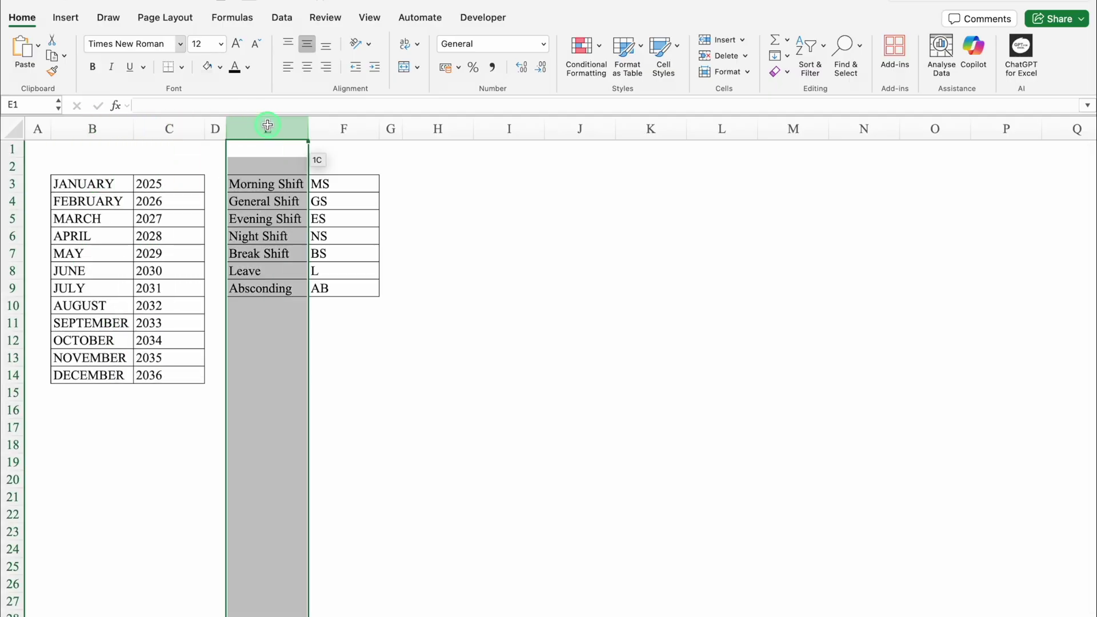
left_click(342, 129)
left_click(286, 324)
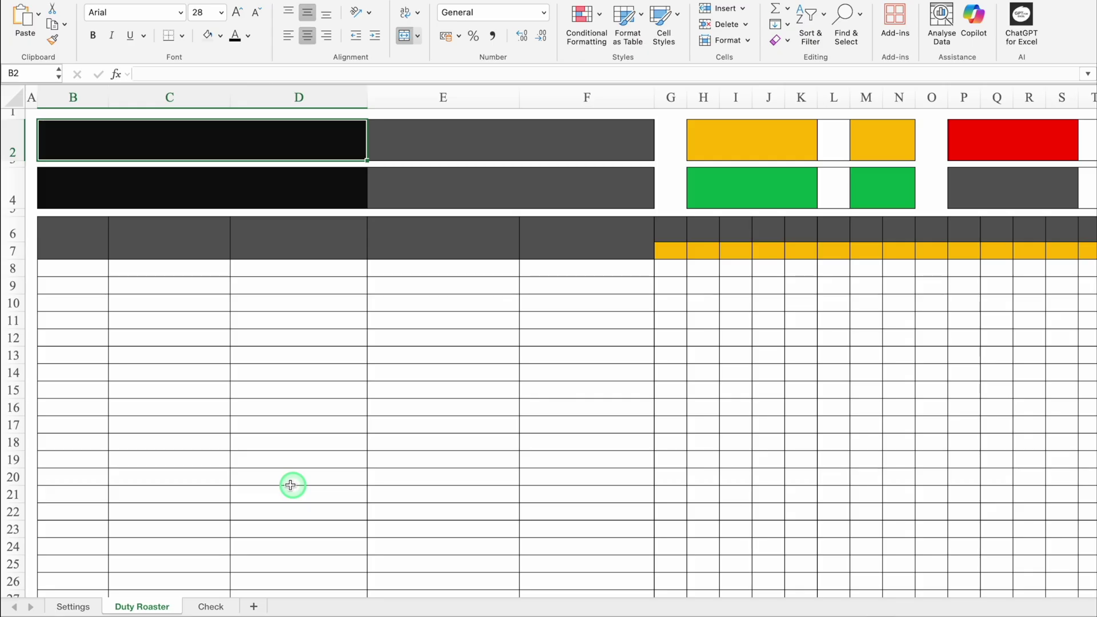
On the Duty Roaster sheet, add the labels Month & Year and Start & End Date.
left_click(74, 607)
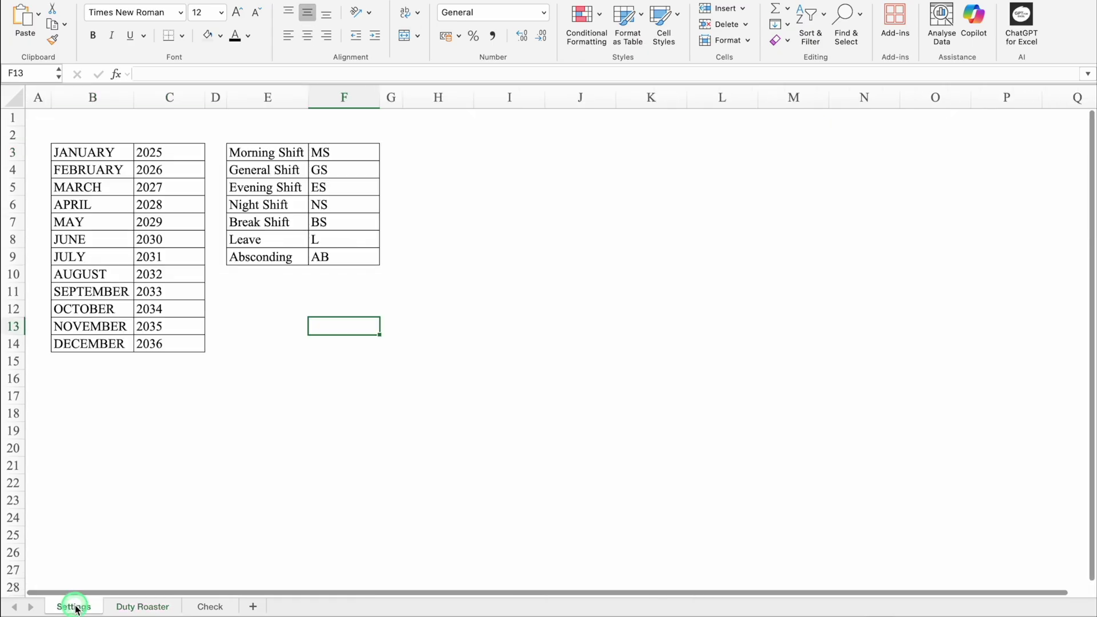
left_click(142, 606)
left_click(219, 606)
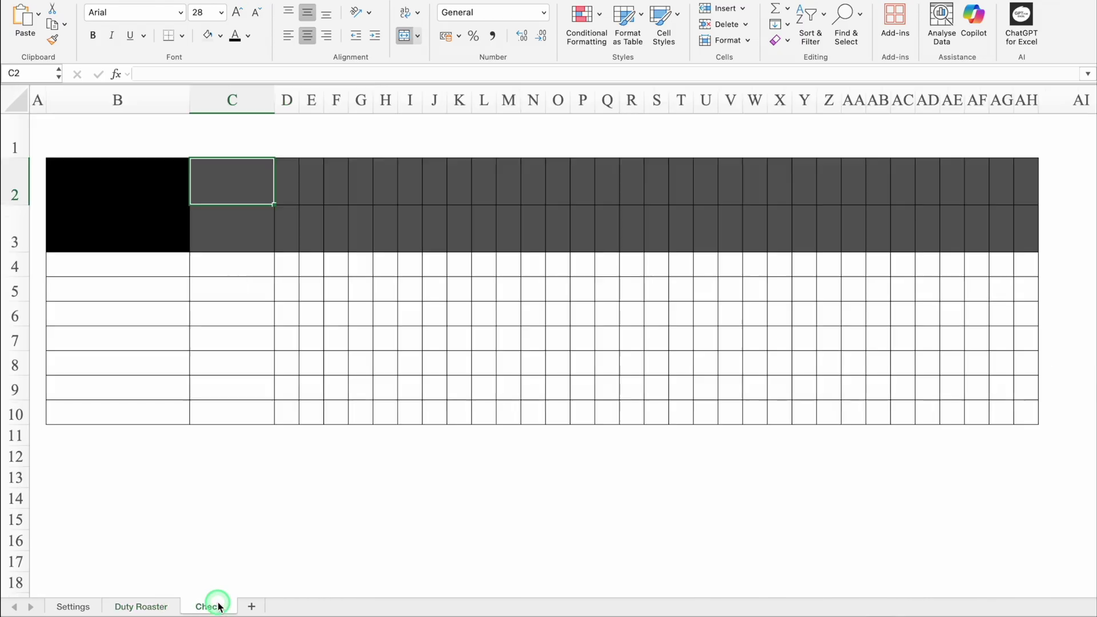
left_click(141, 605)
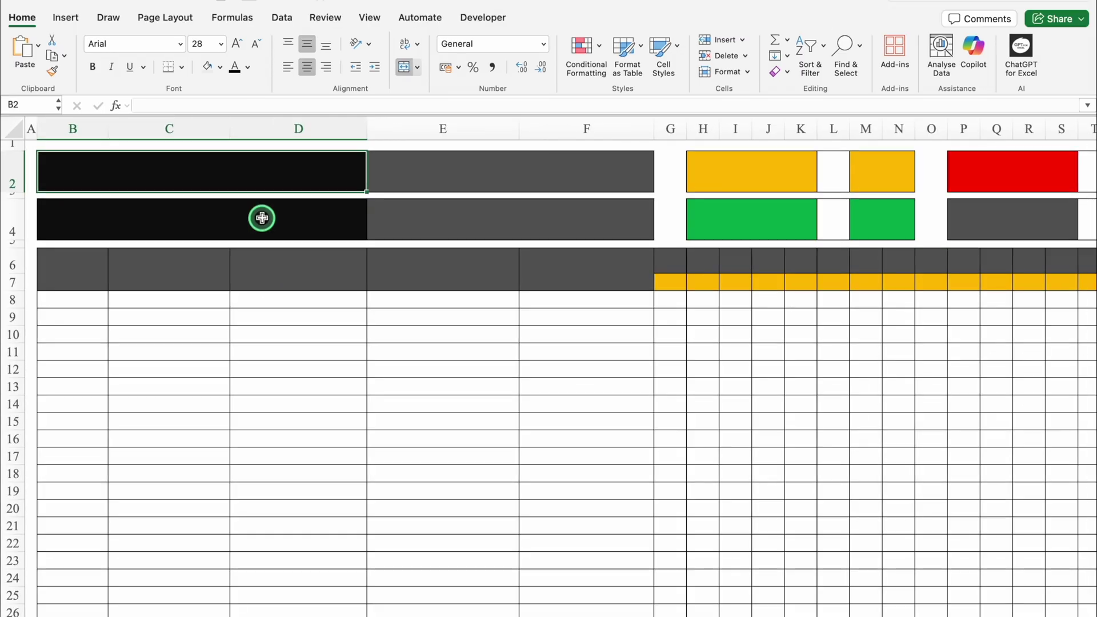
type("Month & Ye")
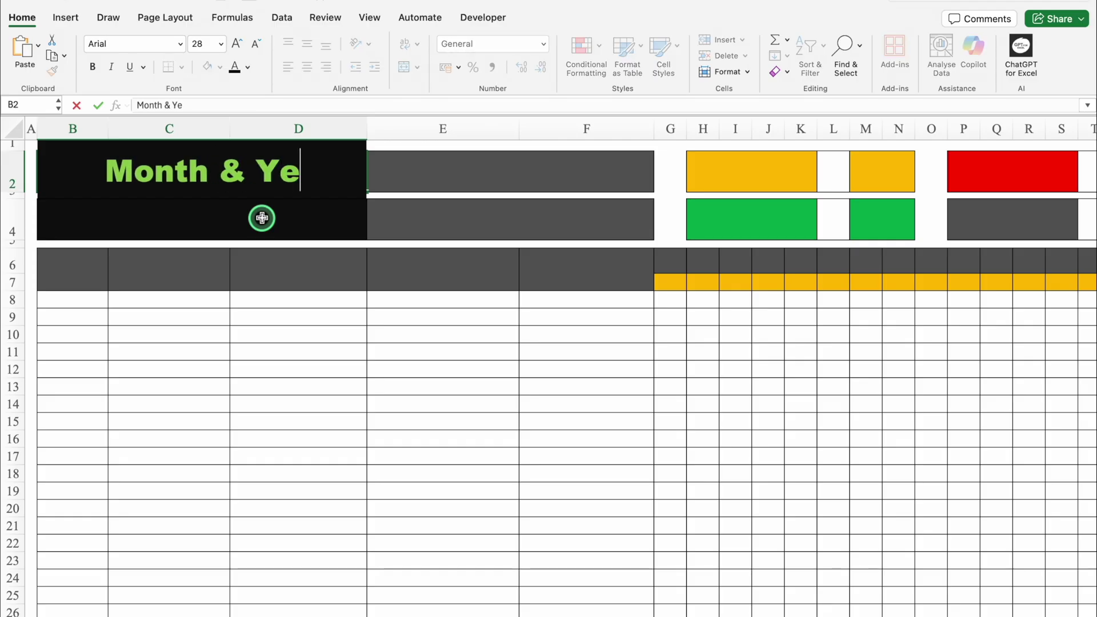
type("ar")
key("Return")
type("Start & End Da")
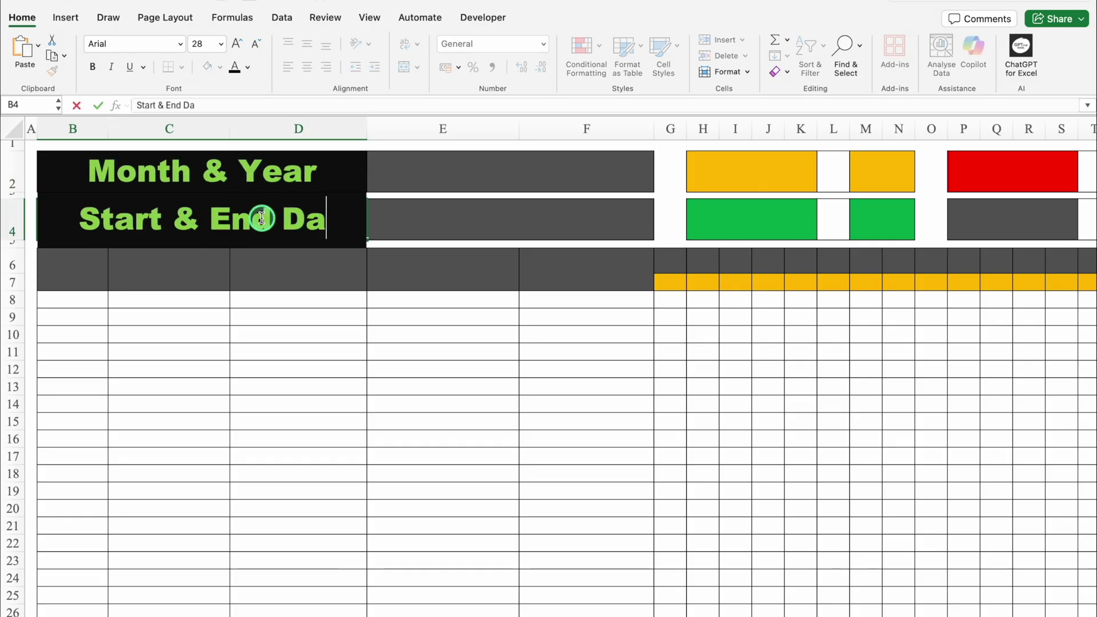
type("te")
key("Return")
Enter headers Sl. No., Emp. ID, Employee Name, Designation, Department across B6:F6.
type("Sl. No.")
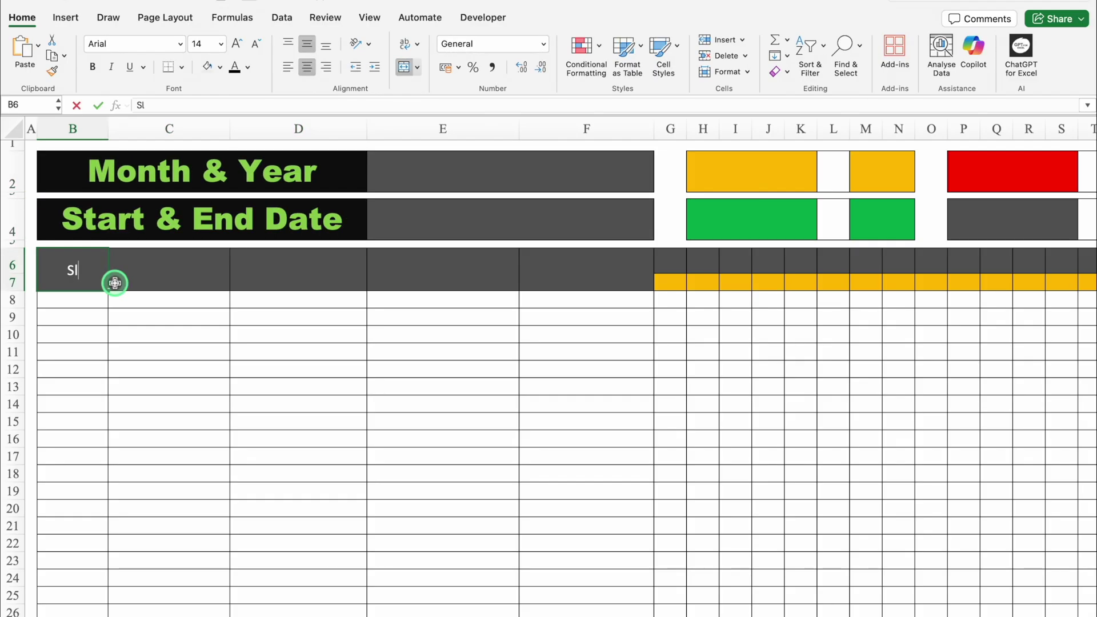
key("Tab")
type("Emp. ID")
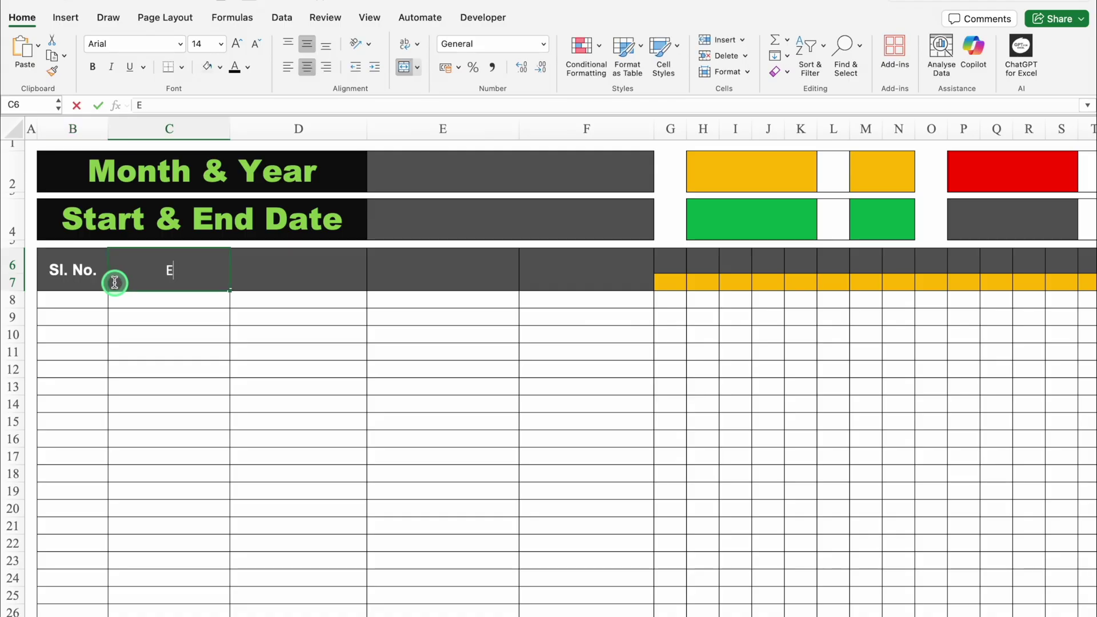
key("Tab")
type("Employee Name")
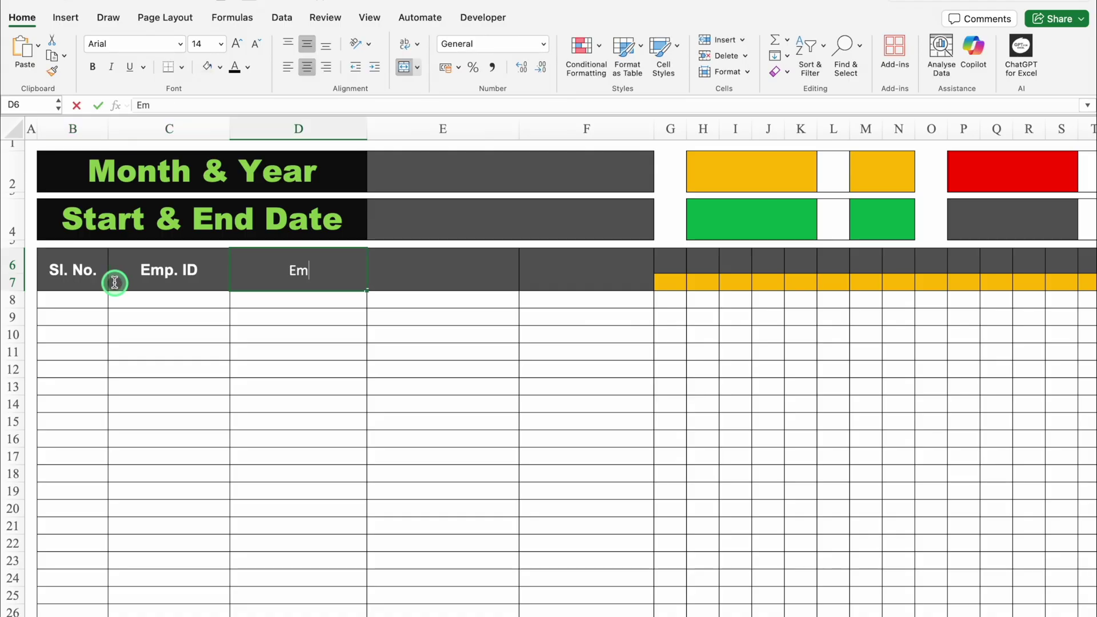
key("Tab")
type("Designation")
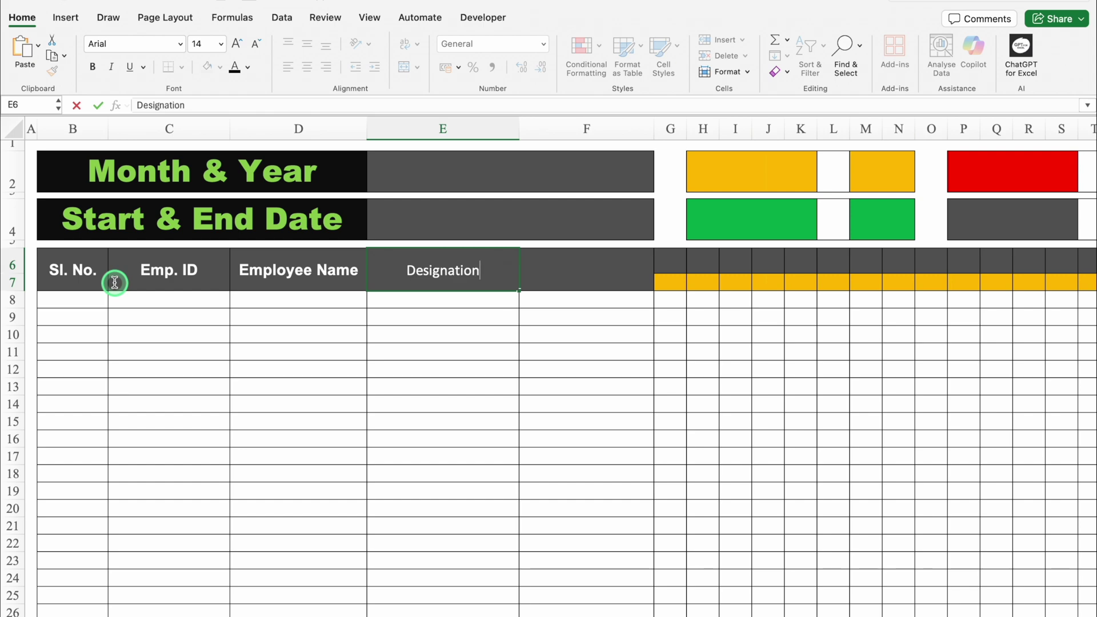
key("Tab")
type("Department")
key("Tab")
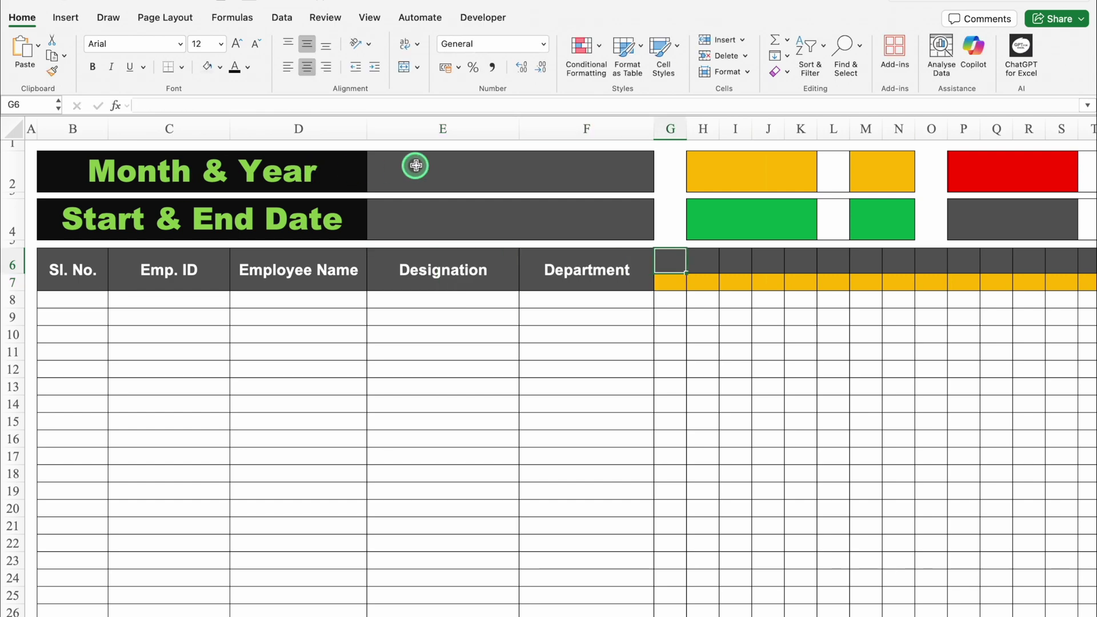
Give E2 a List data validation sourced from the month names in Settings!$B$3:$B$14.
left_click(419, 167)
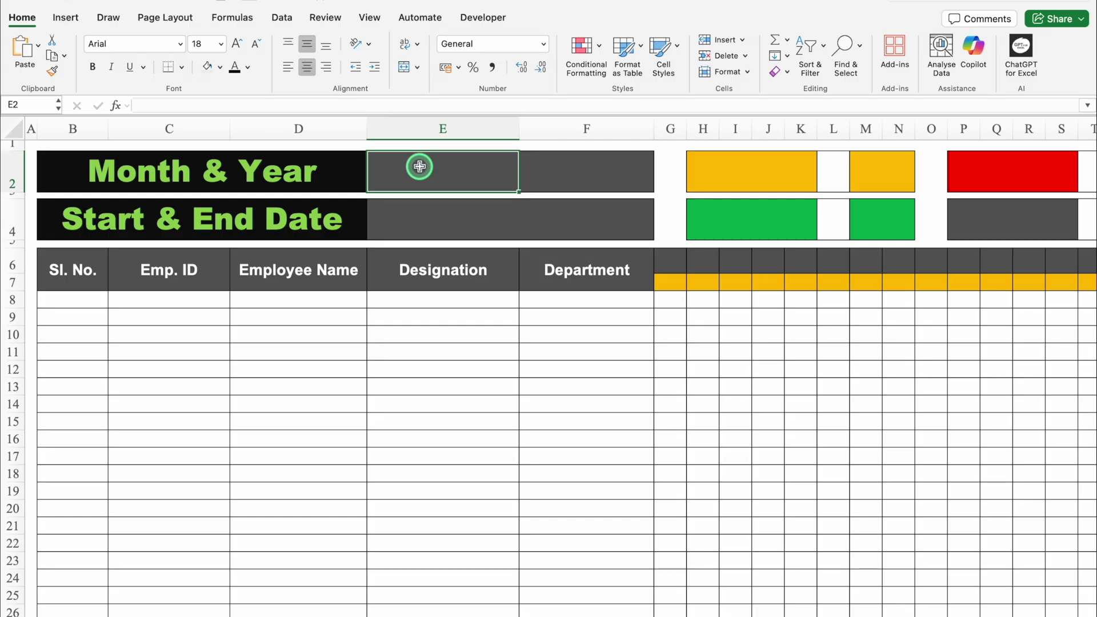
left_click(283, 22)
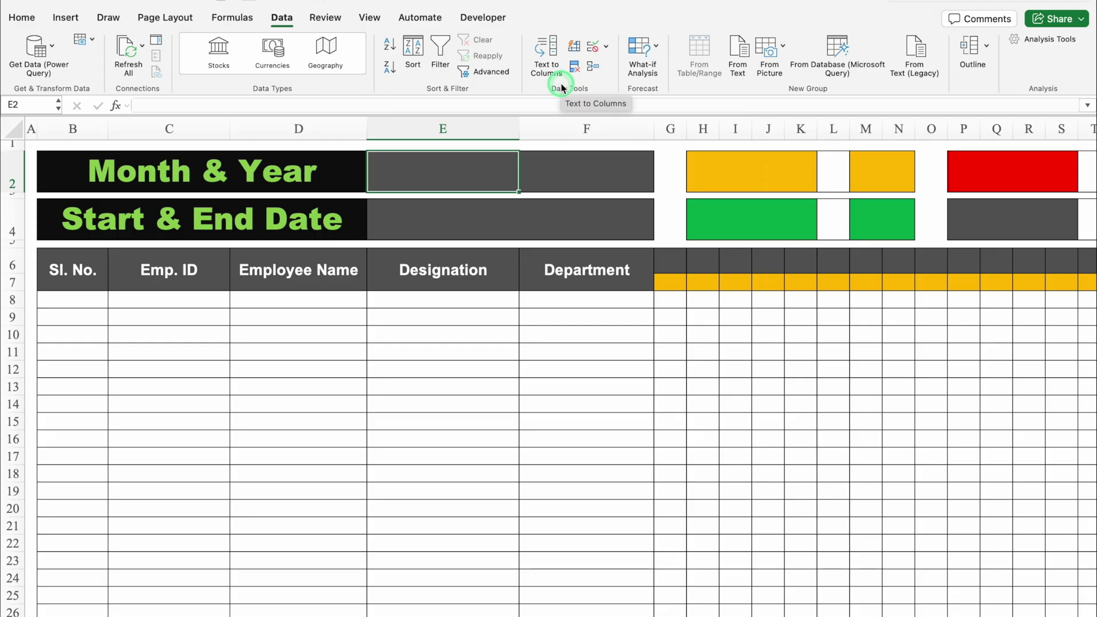
left_click(606, 46)
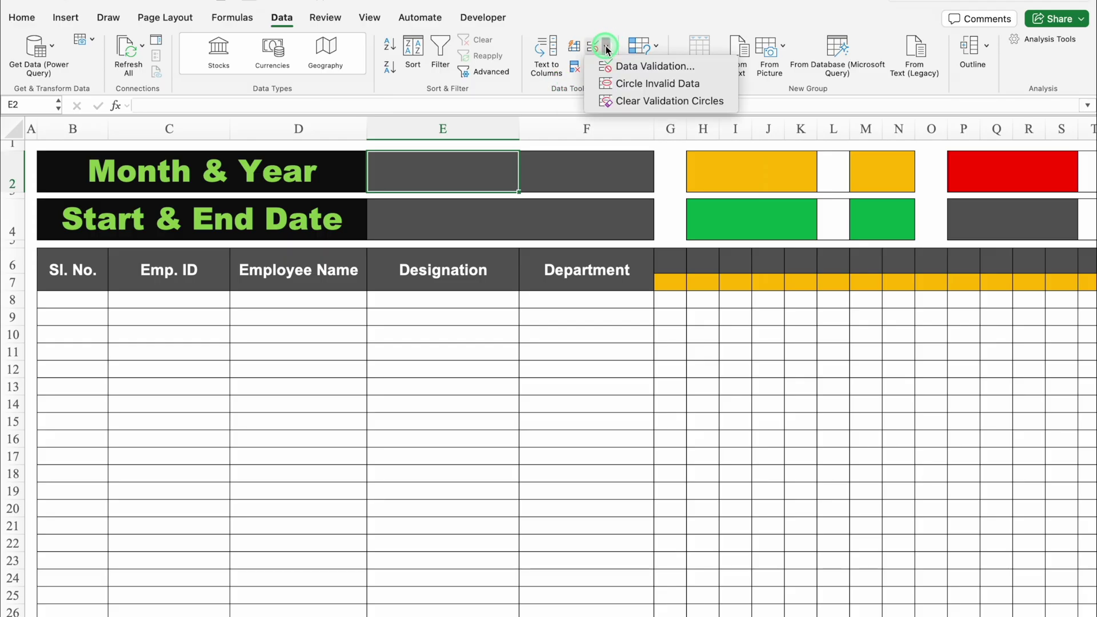
left_click(610, 64)
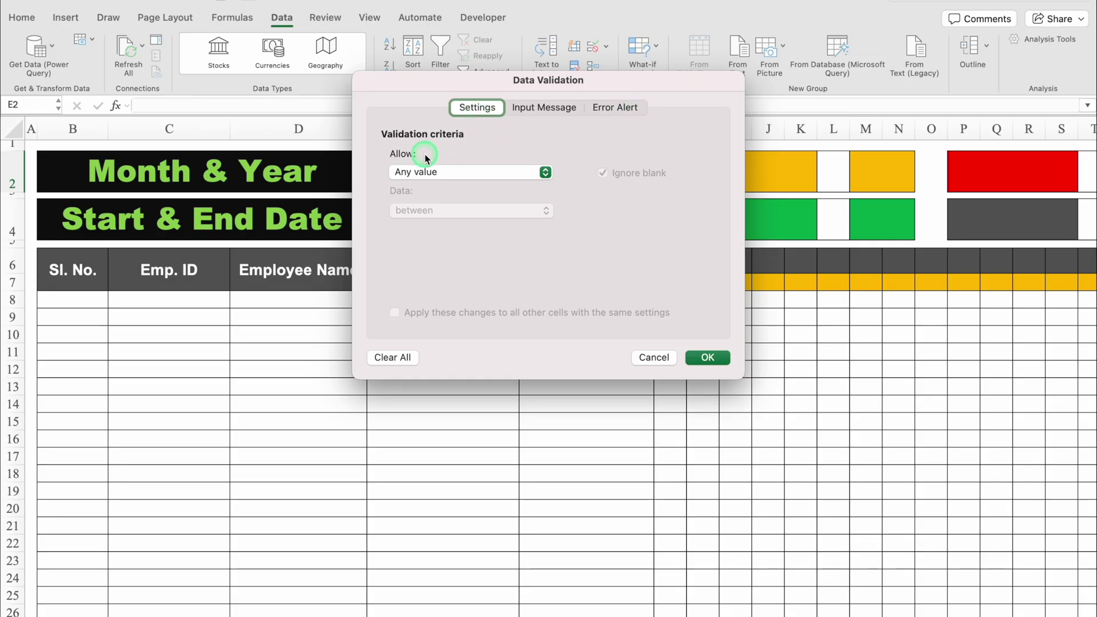
left_click(545, 172)
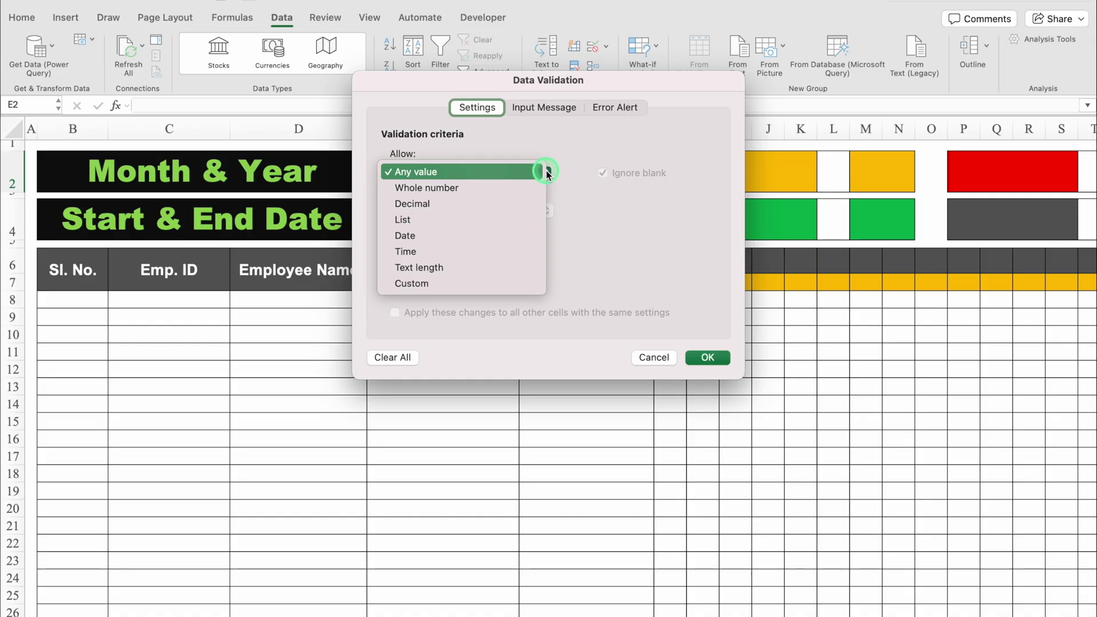
left_click(449, 219)
left_click(451, 248)
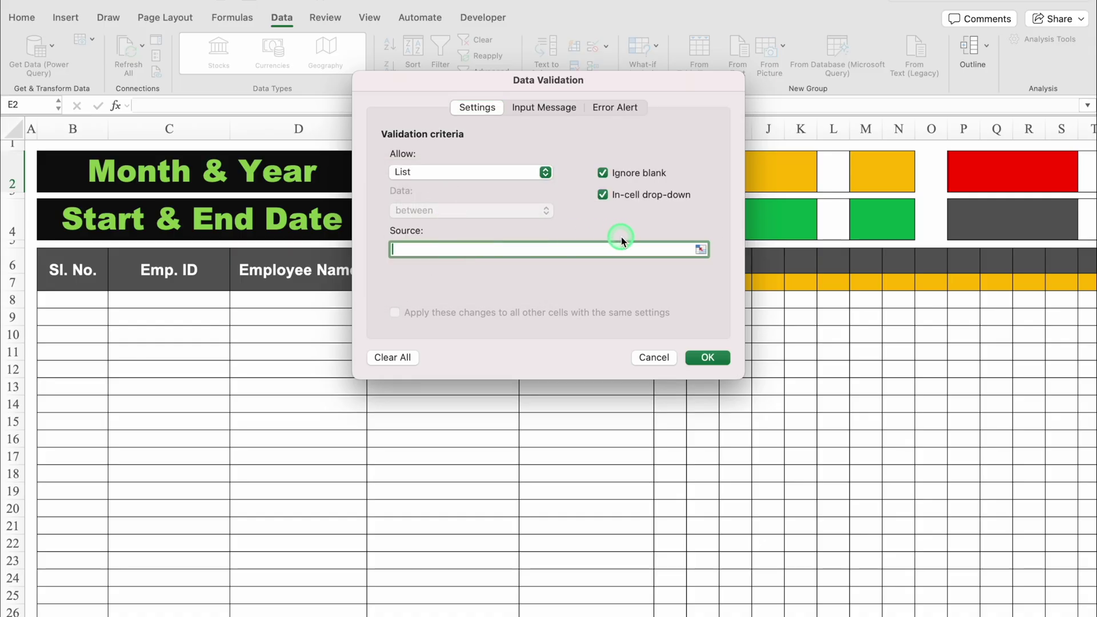
left_click(701, 249)
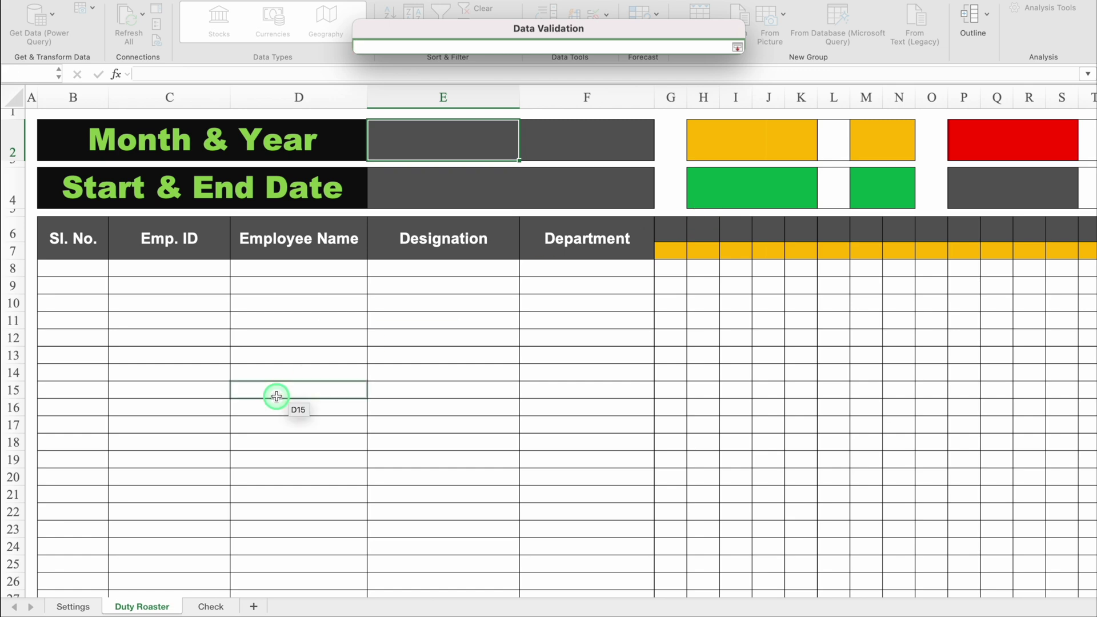
left_click(72, 608)
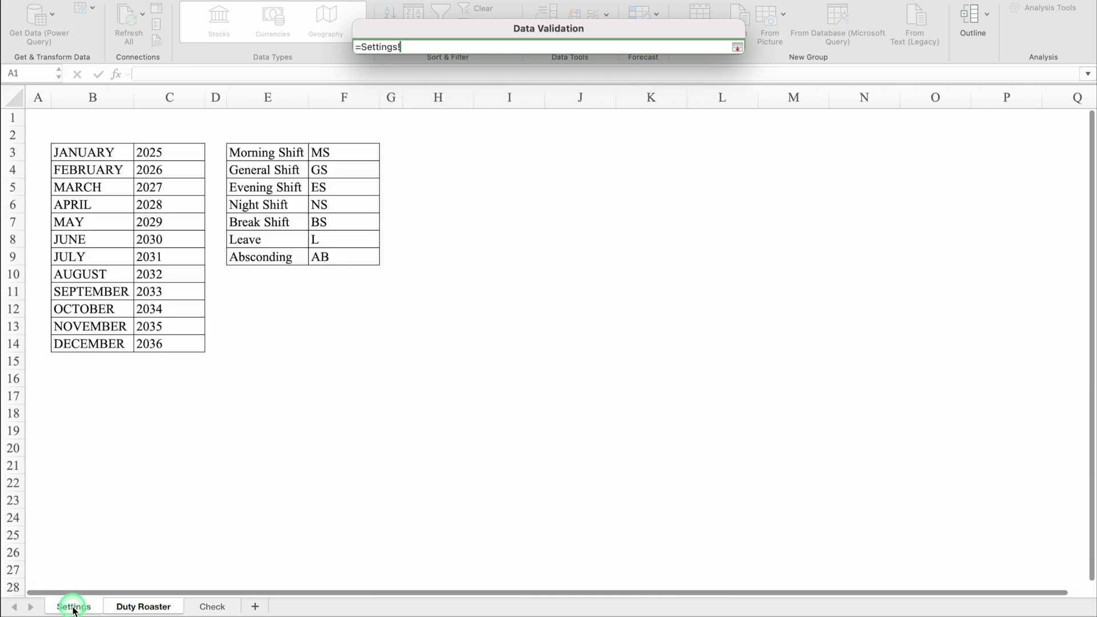
left_click_drag(114, 153, 114, 342)
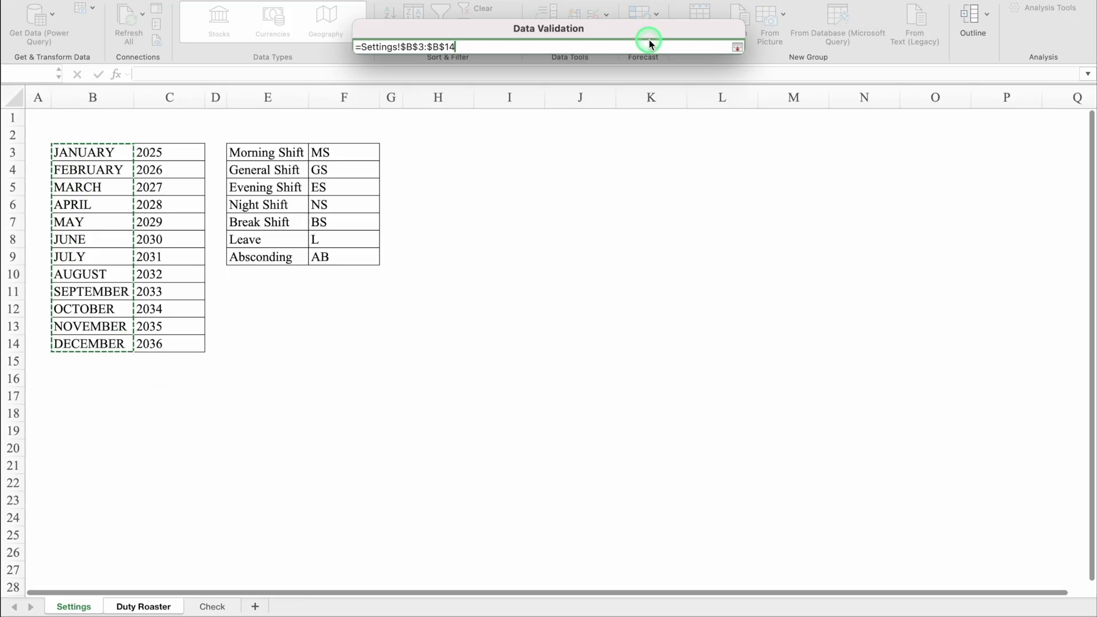
left_click(737, 47)
left_click(712, 324)
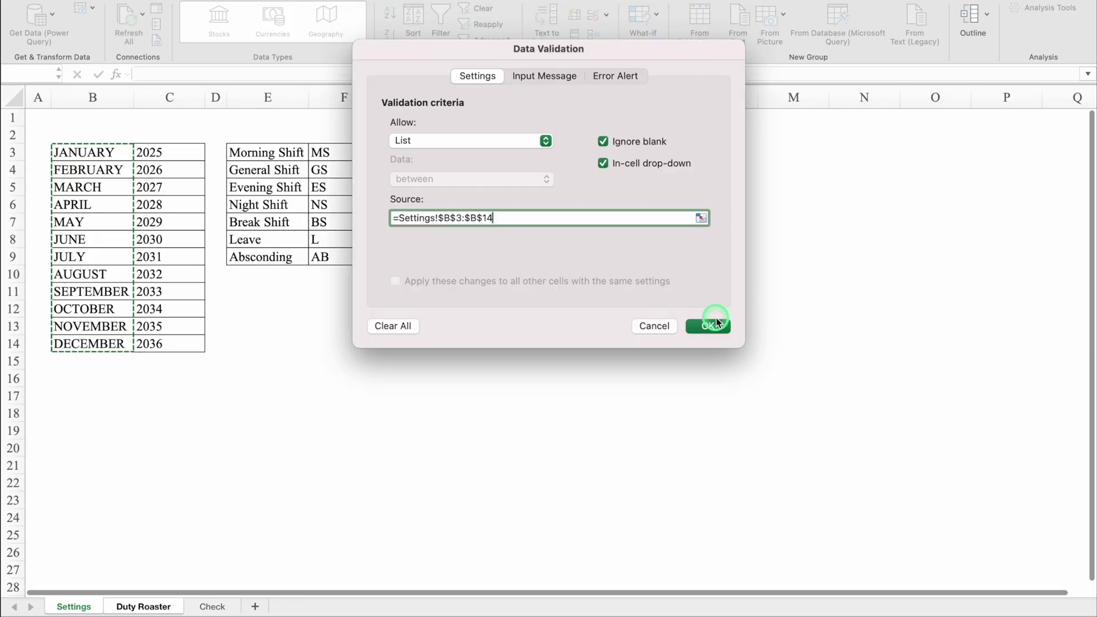
Choose JANUARY from the E2 dropdown and enter 2025 as the year in F2.
left_click(525, 154)
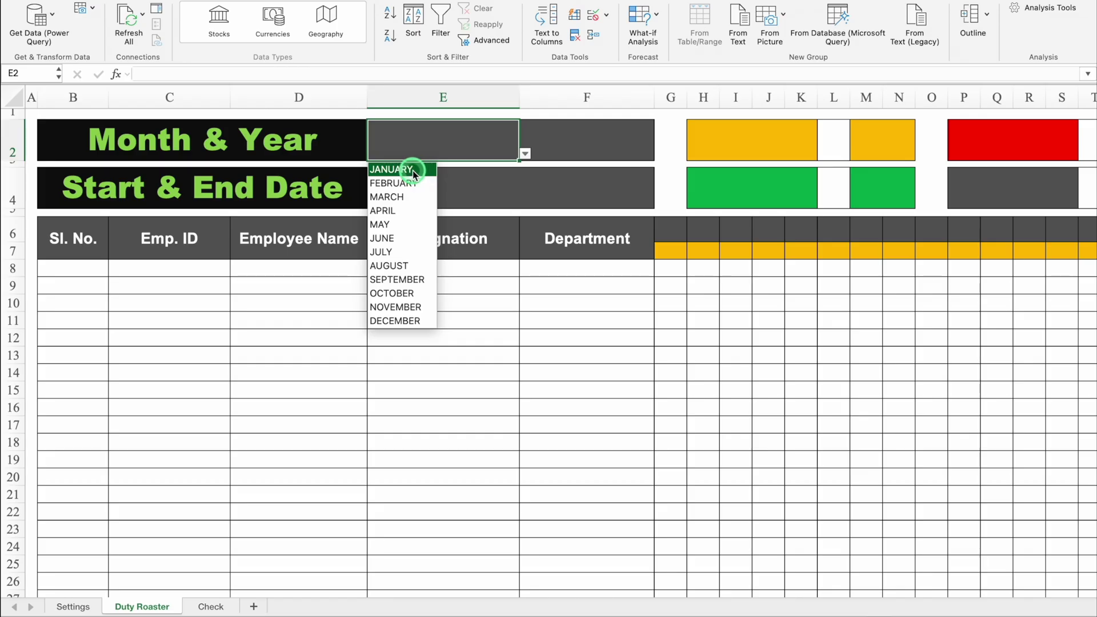
left_click(391, 169)
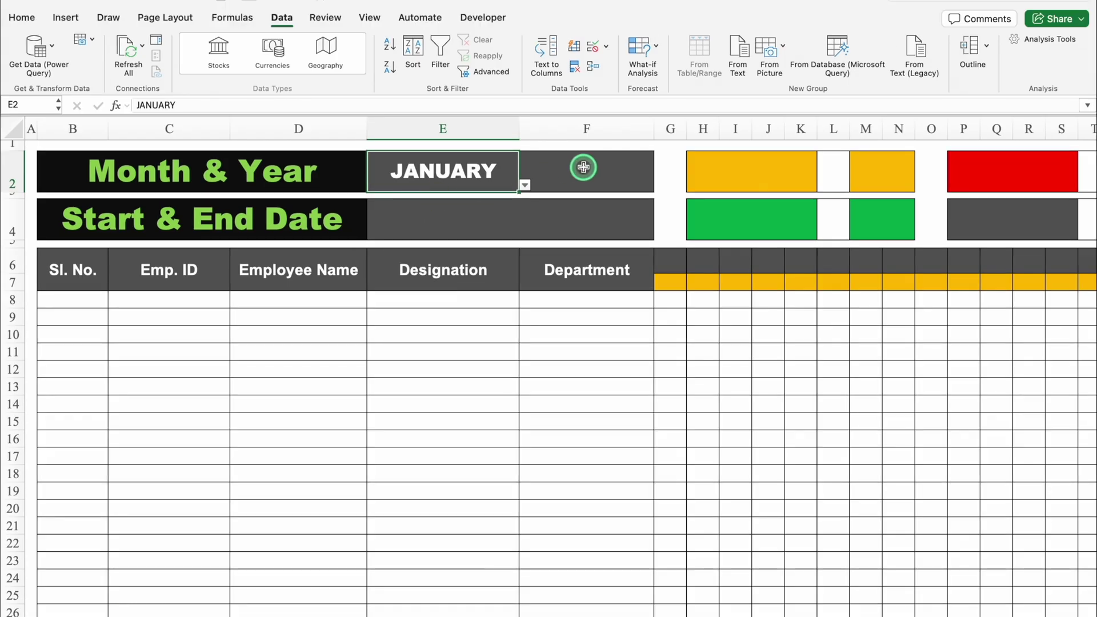
left_click(583, 137)
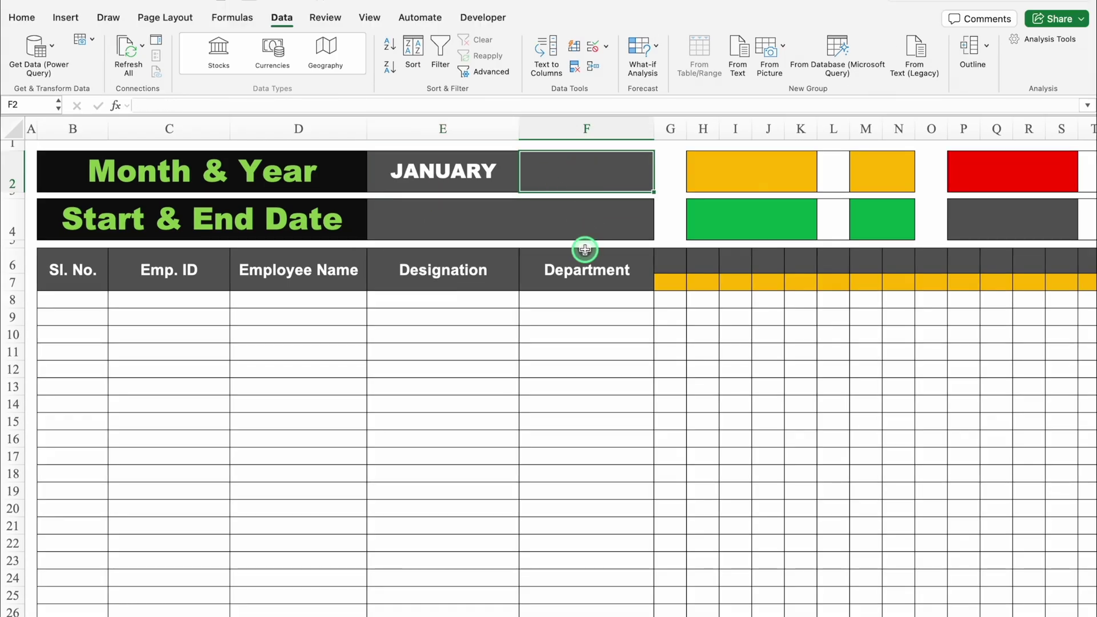
type("2025")
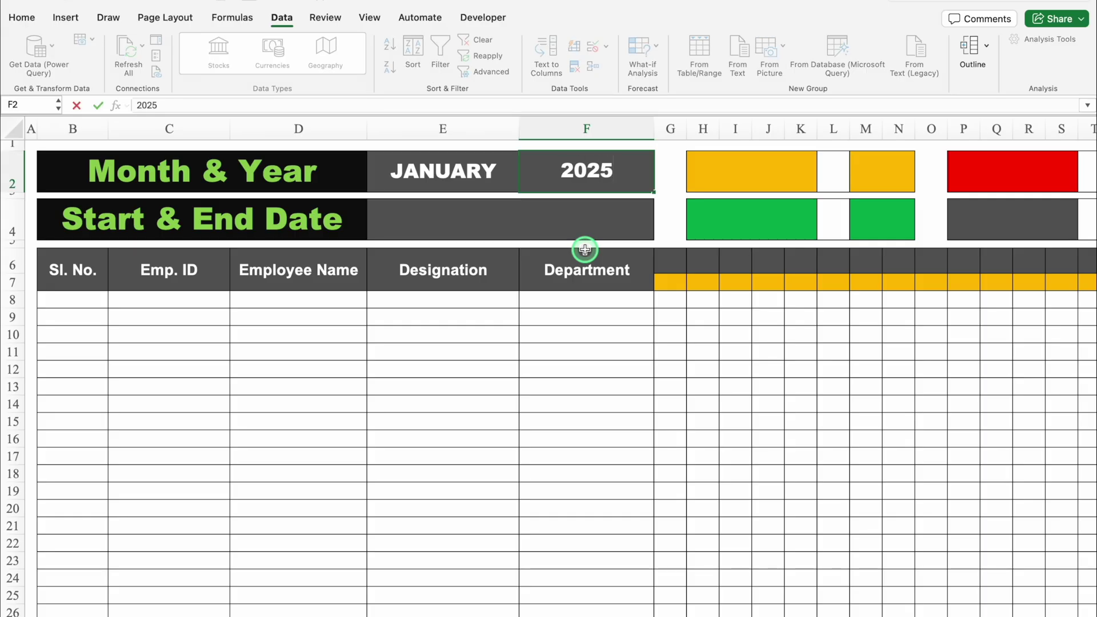
key("Return")
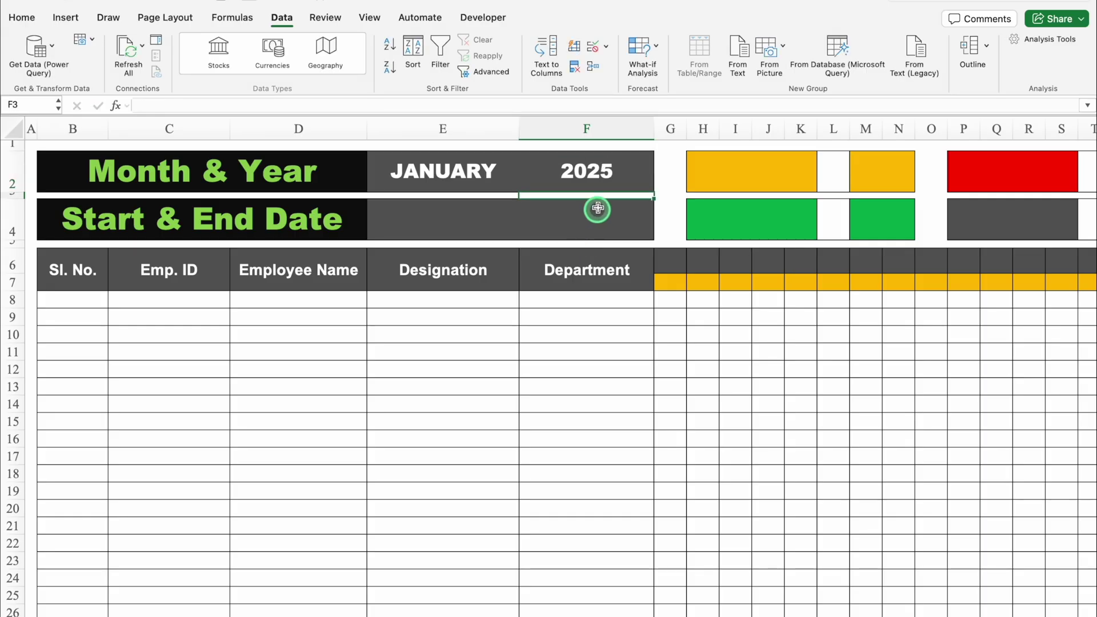
left_click(594, 179)
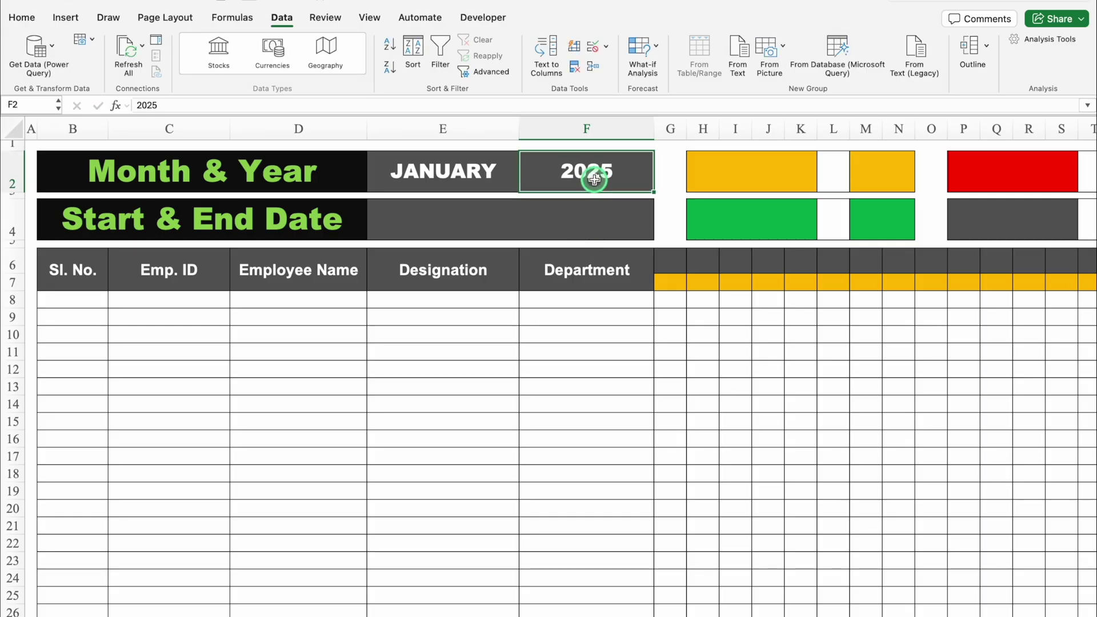
left_click(446, 221)
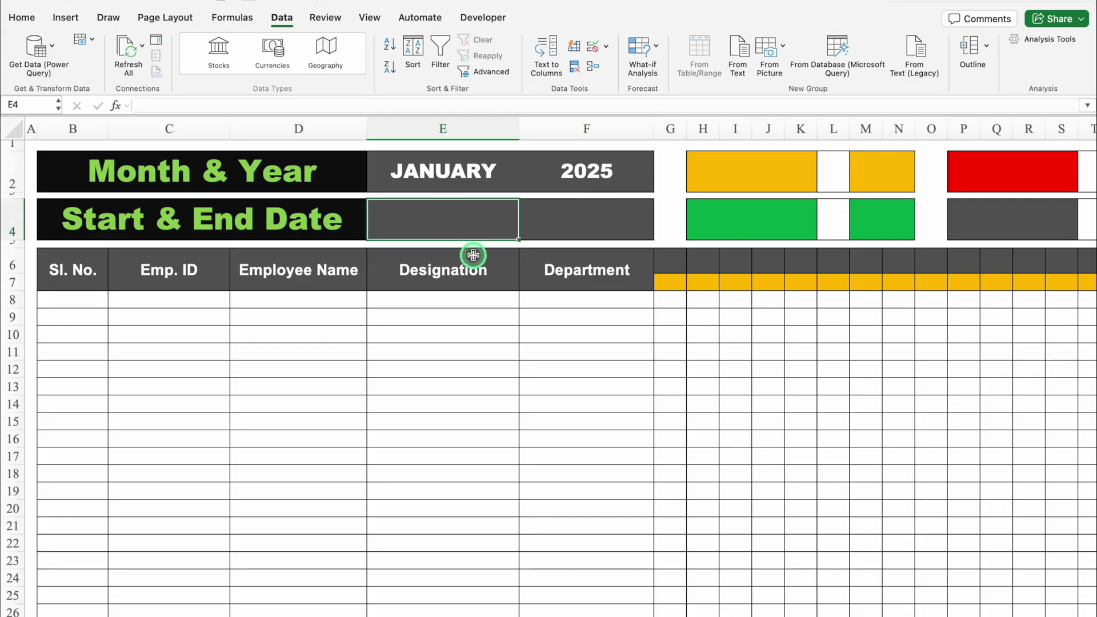
Enter =DATEVALUE("1"&E2&F2) in E4 so the start date shows 1/1/25.
type("=DA")
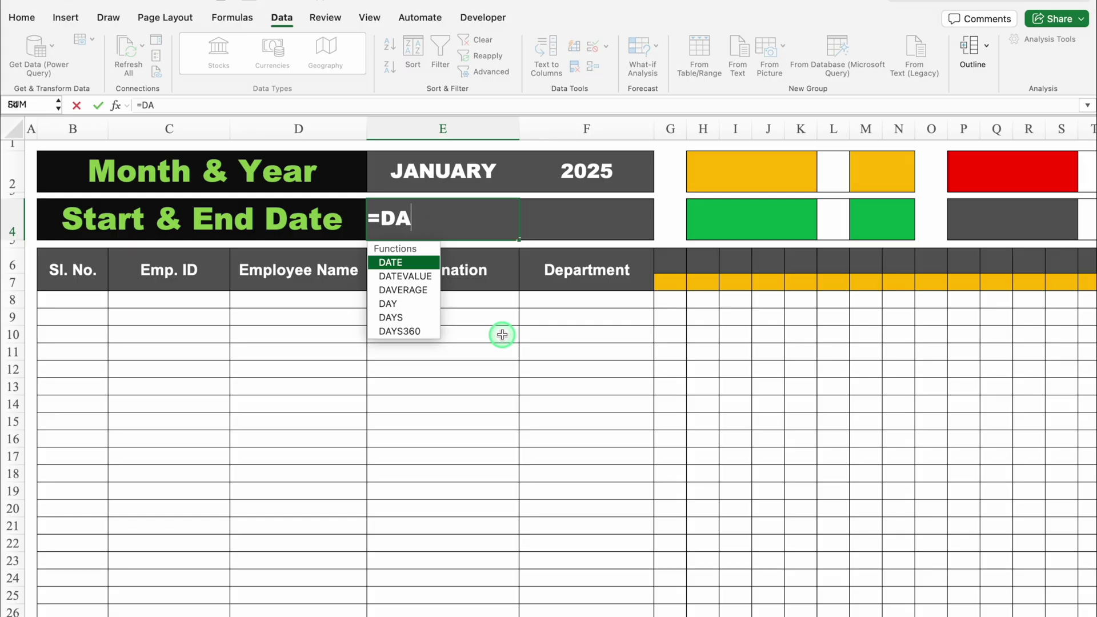
type("TE")
double_click(424, 277)
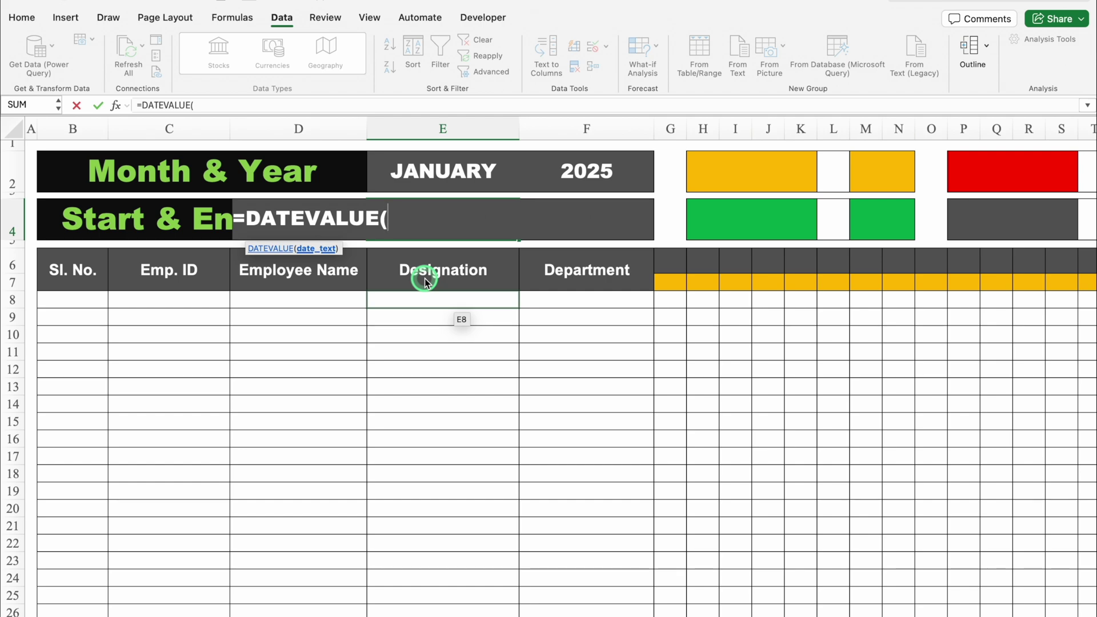
type("\"")
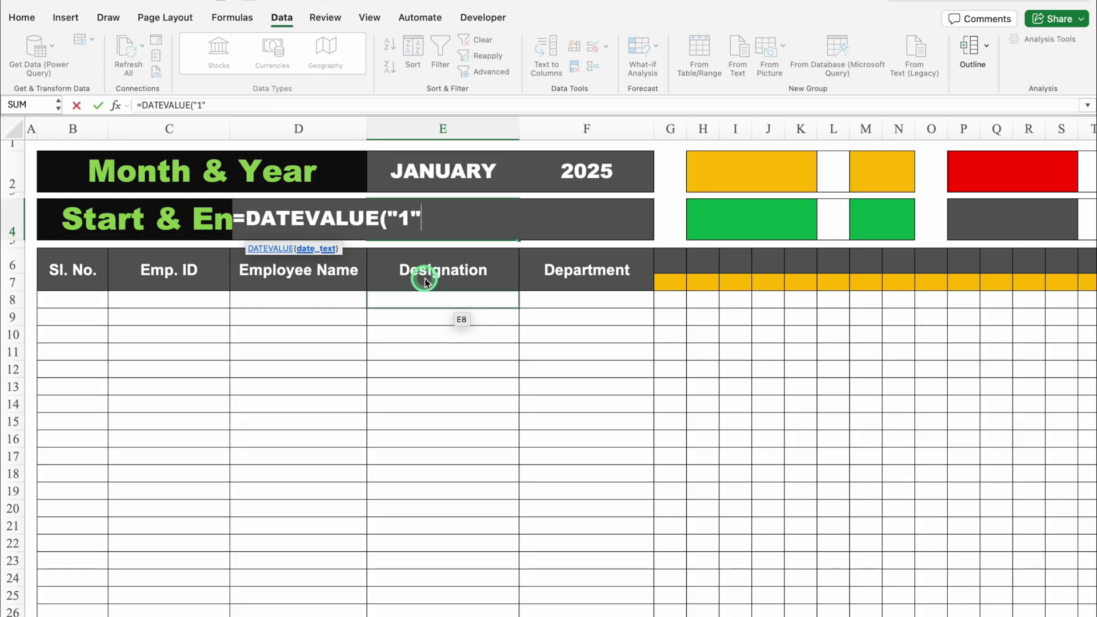
type("1\"&")
left_click(437, 174)
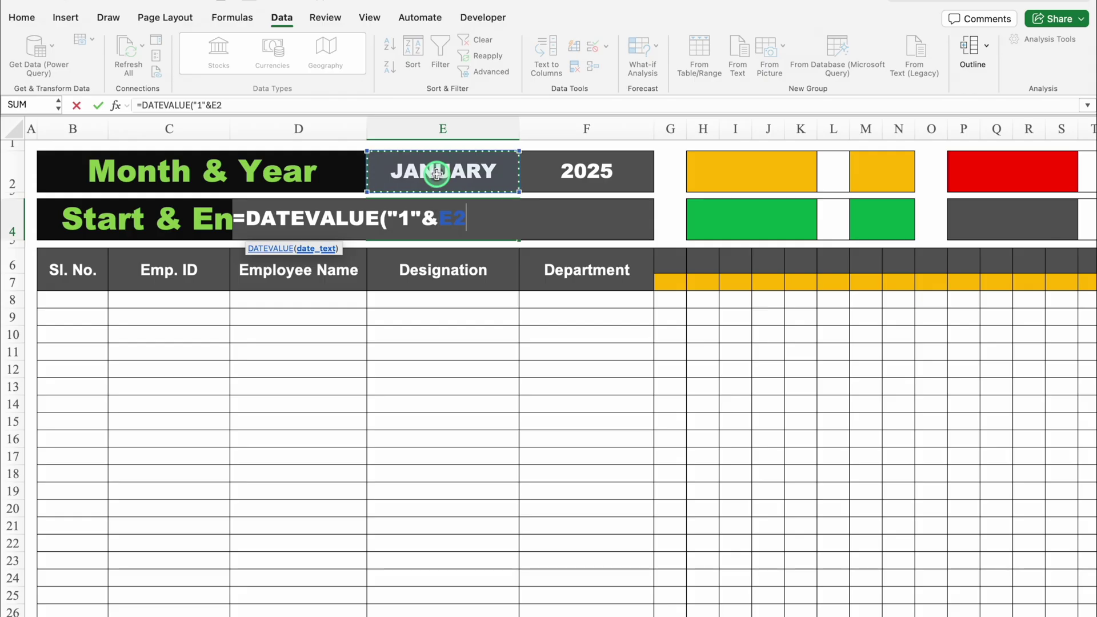
type("&")
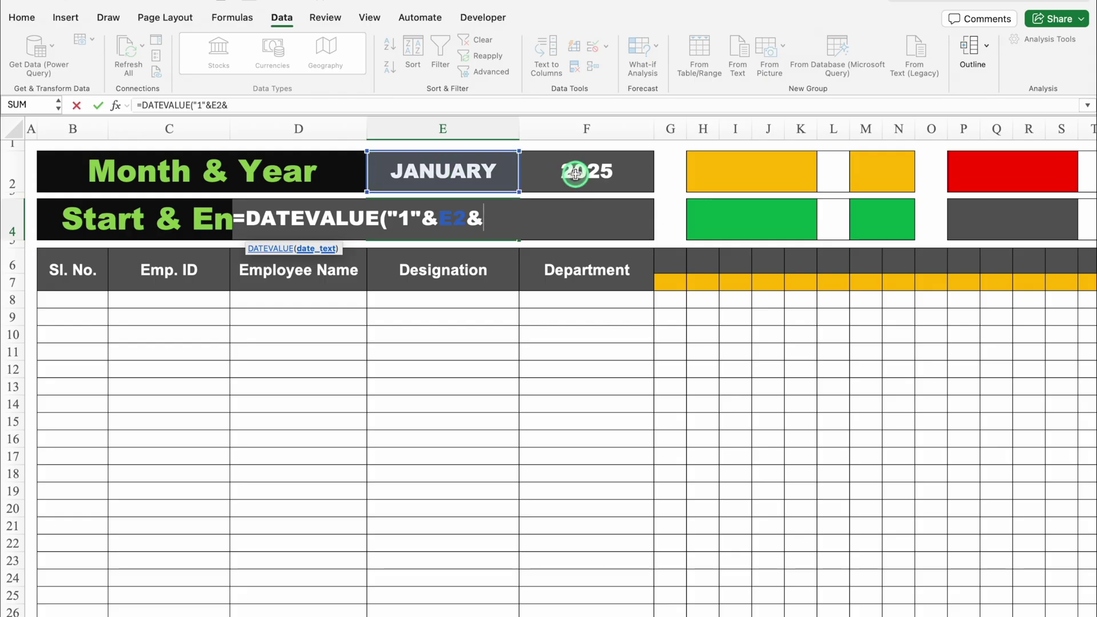
left_click(575, 174)
type(")")
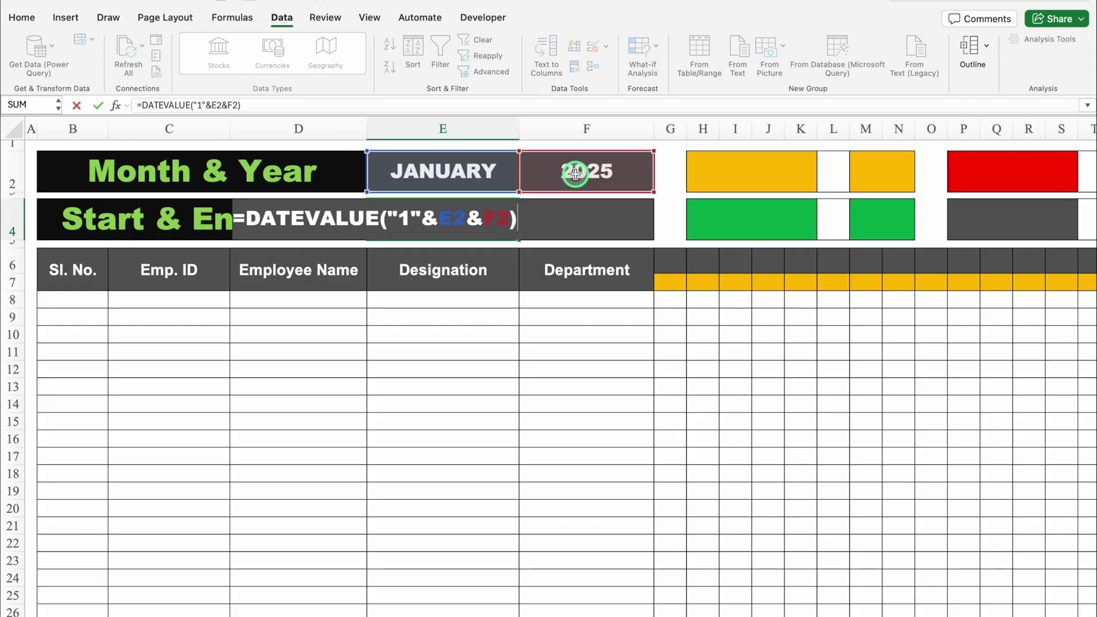
key("Return")
left_click(484, 221)
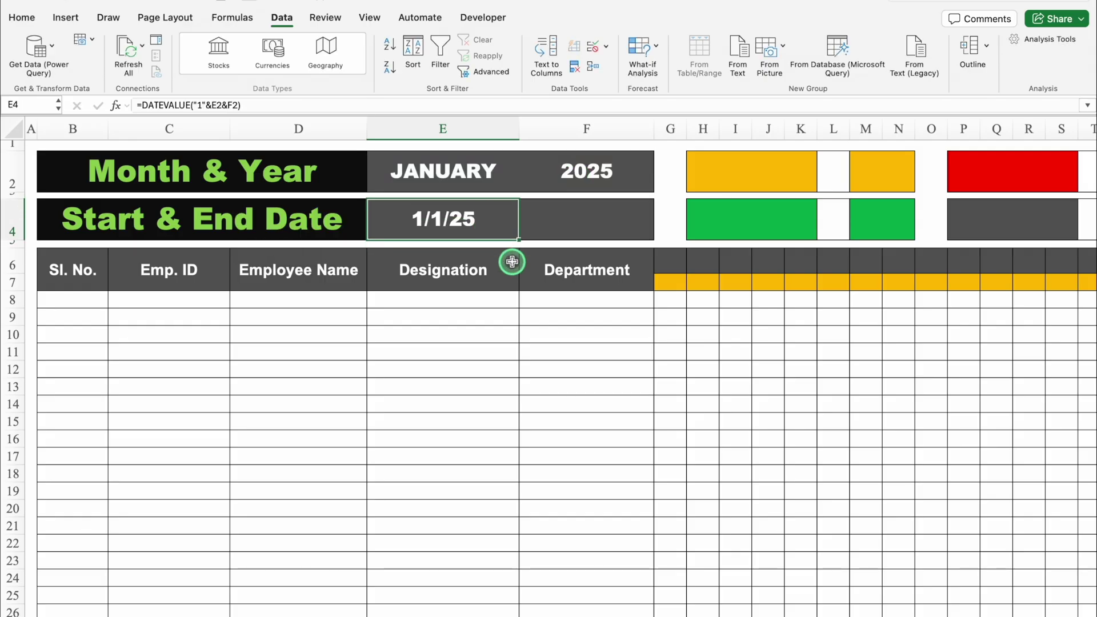
left_click(589, 215)
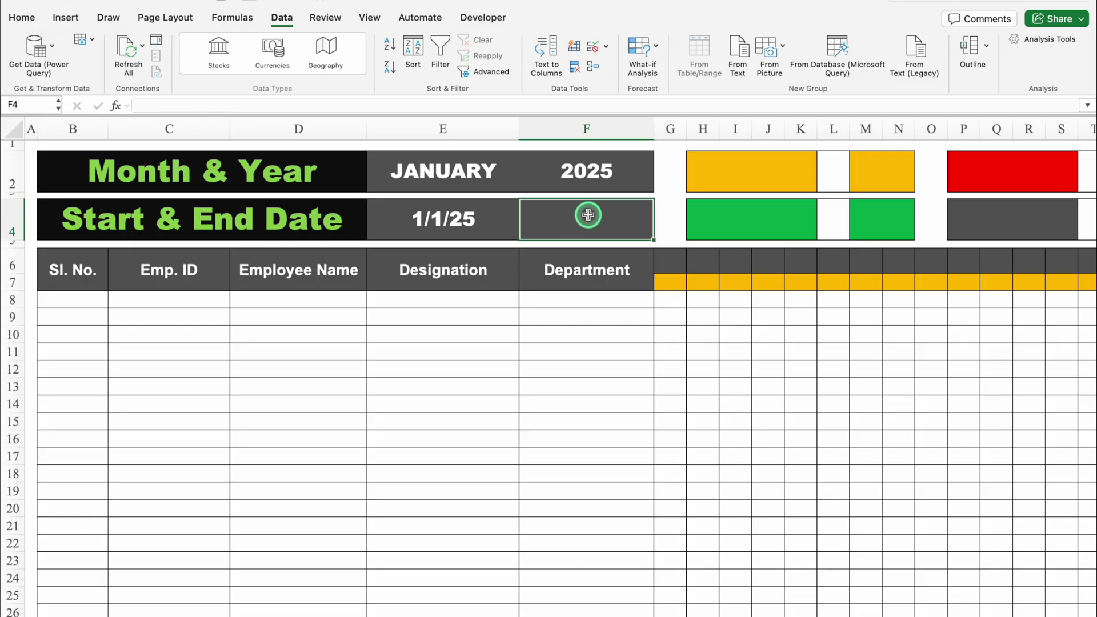
Enter =EOMONTH(E4,0) in F4 to get the month's last day.
type("=")
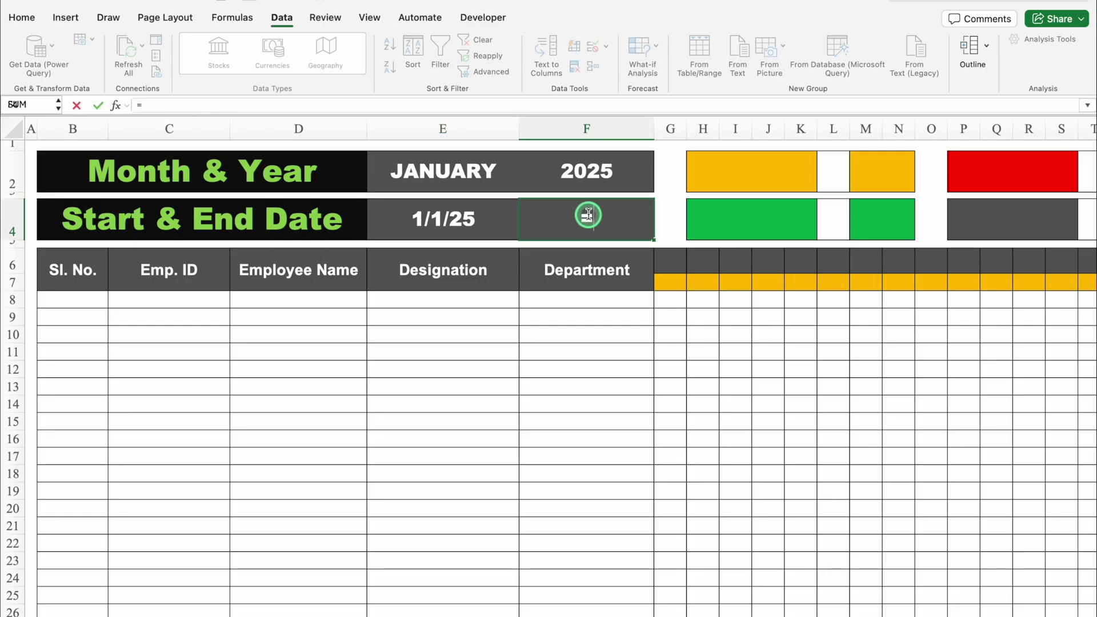
type("EO")
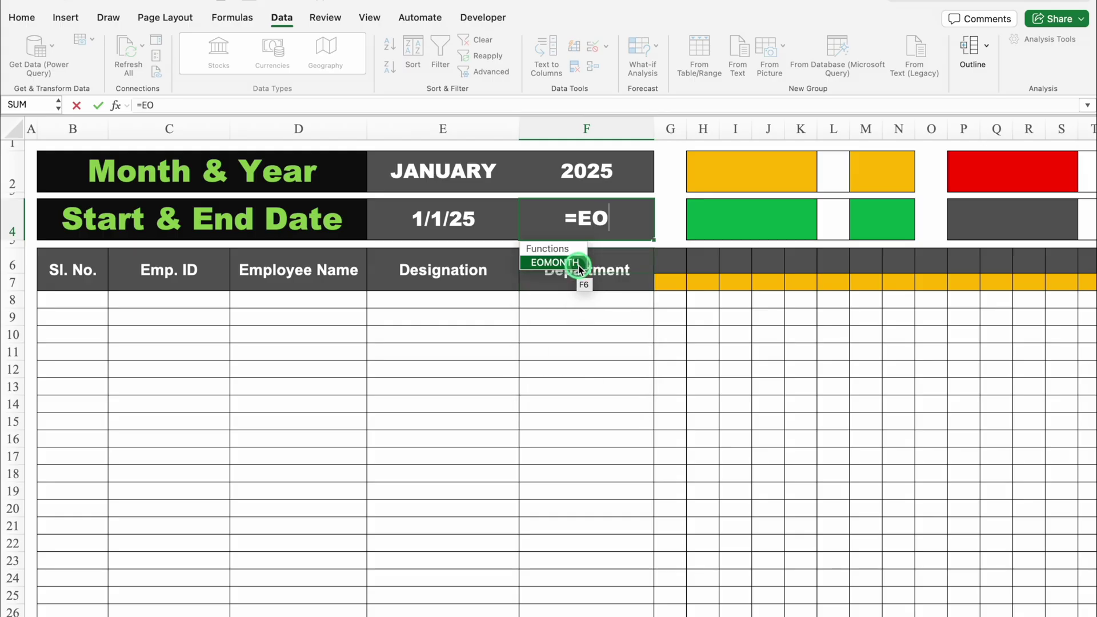
double_click(578, 265)
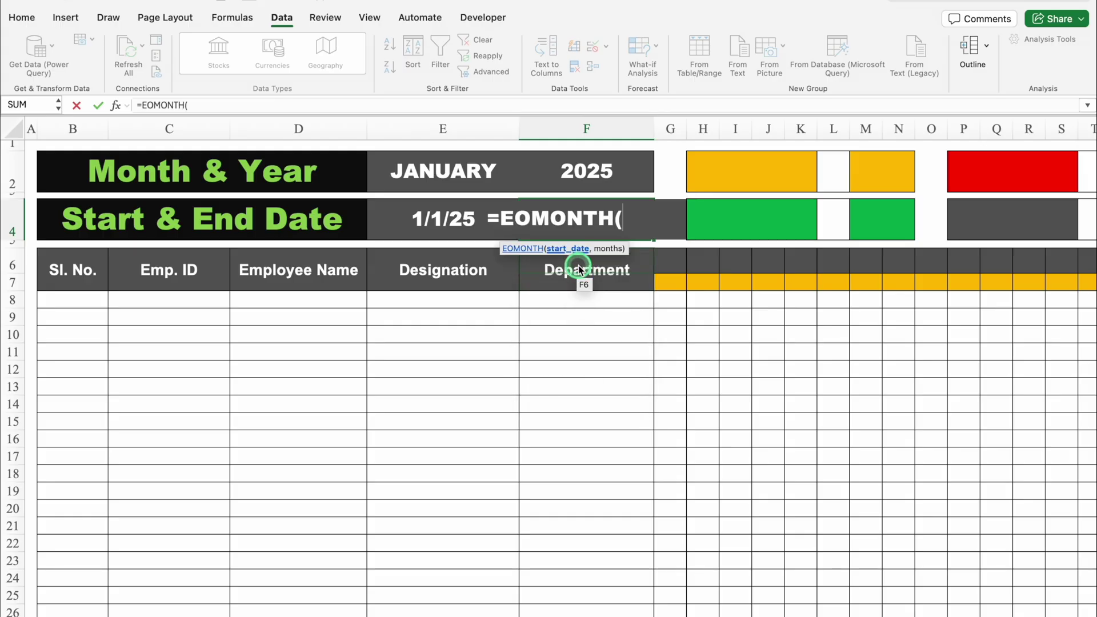
left_click(442, 216)
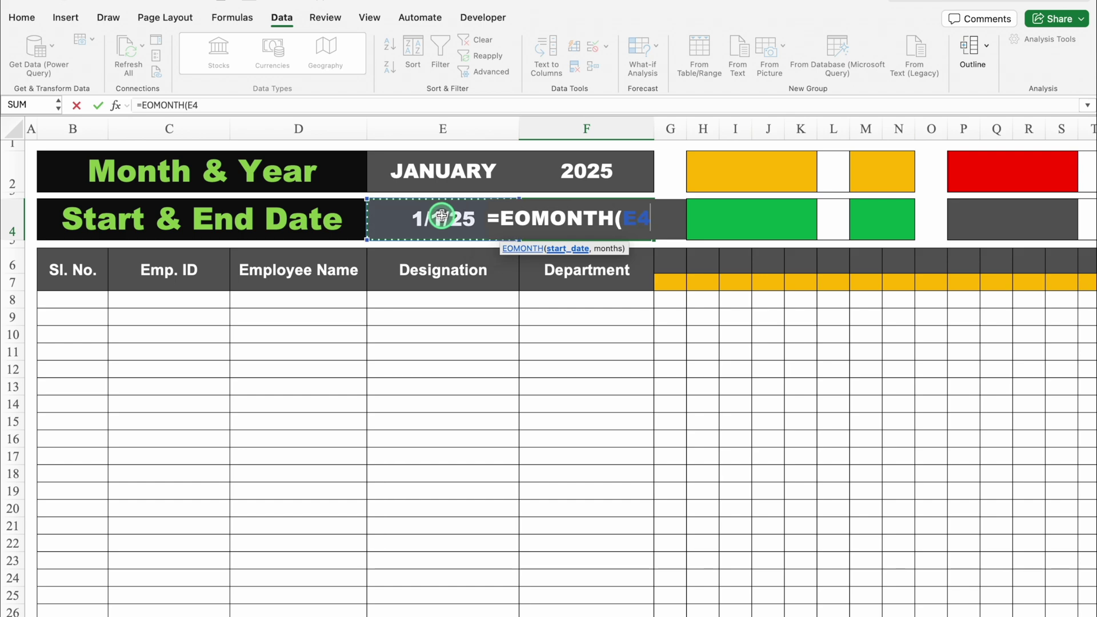
type(",")
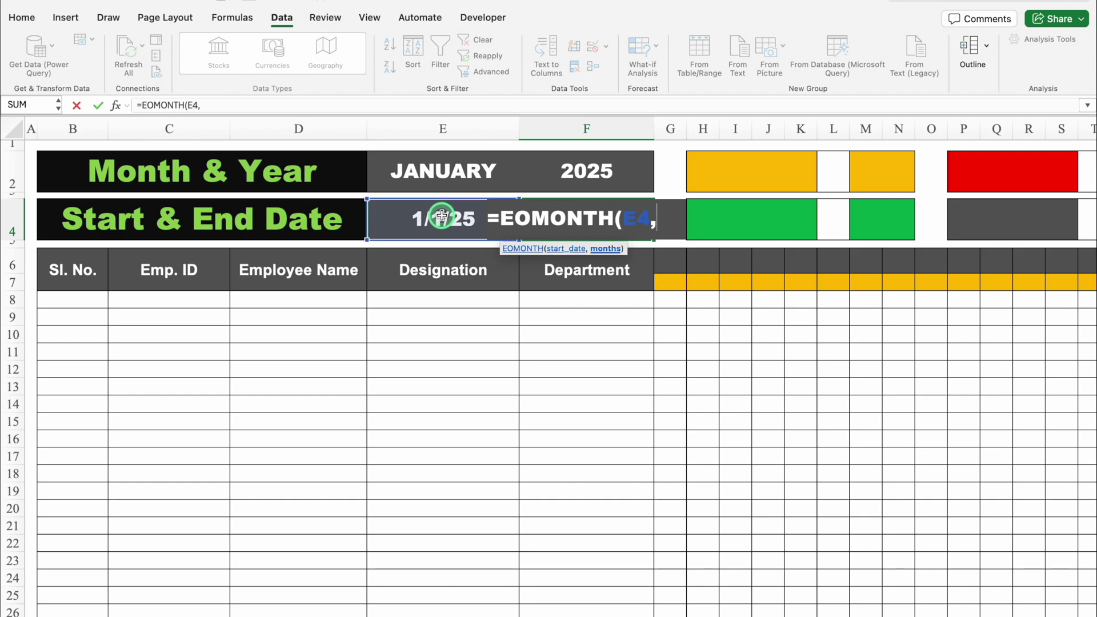
type("0)")
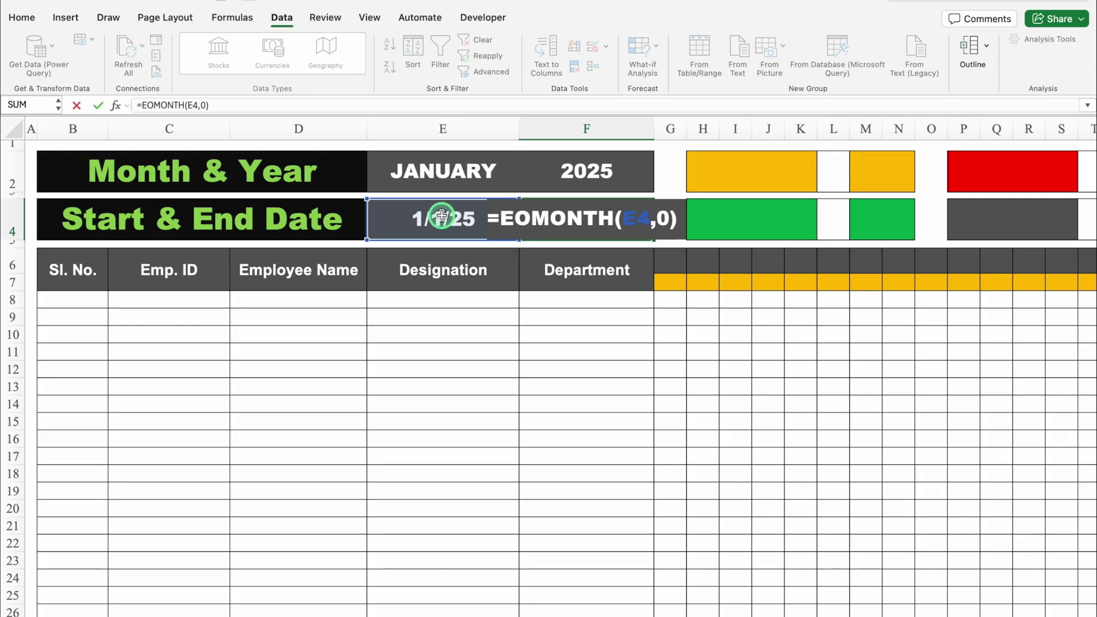
key("Return")
left_click(606, 211)
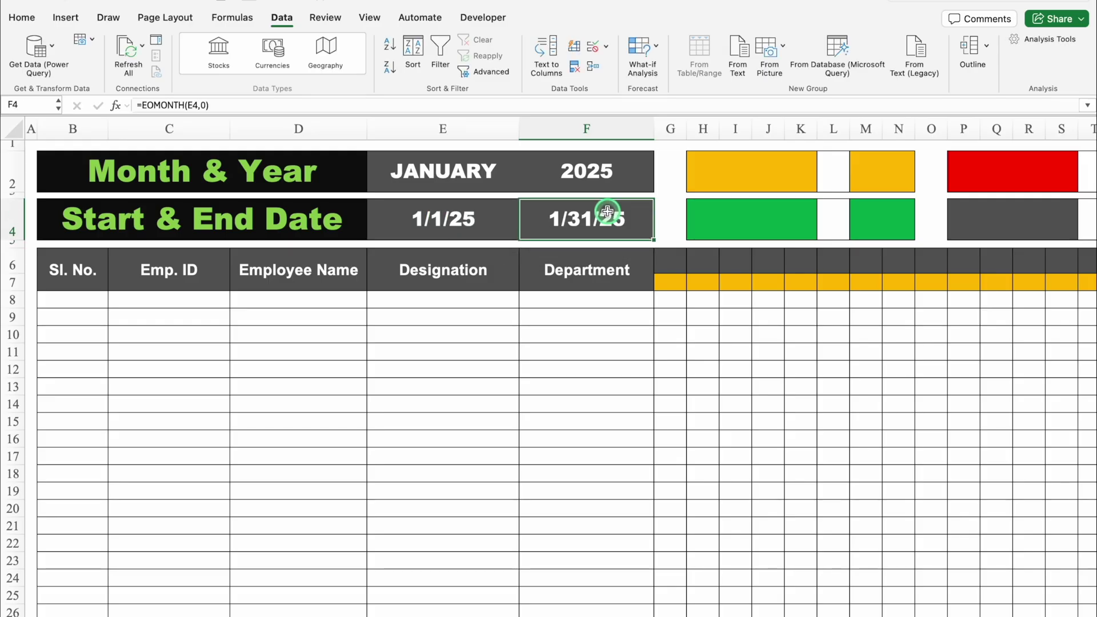
Format E4:F4 with the 14-Mar date format so they read 1-Jan and 31-Jan.
left_click_drag(456, 215, 566, 218)
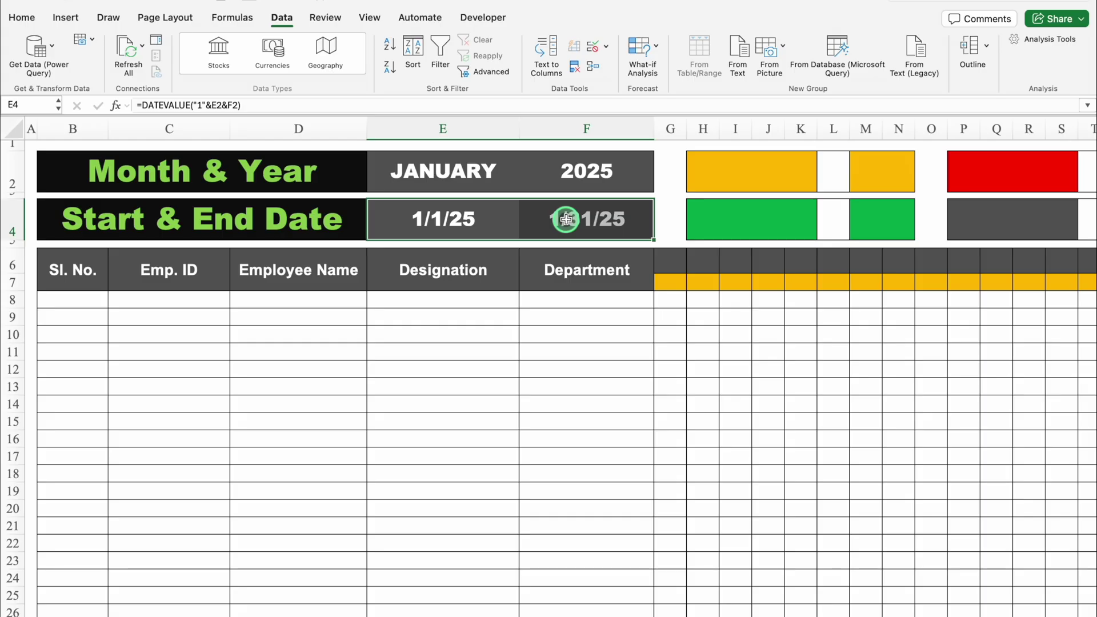
key("super+1")
left_click(413, 170)
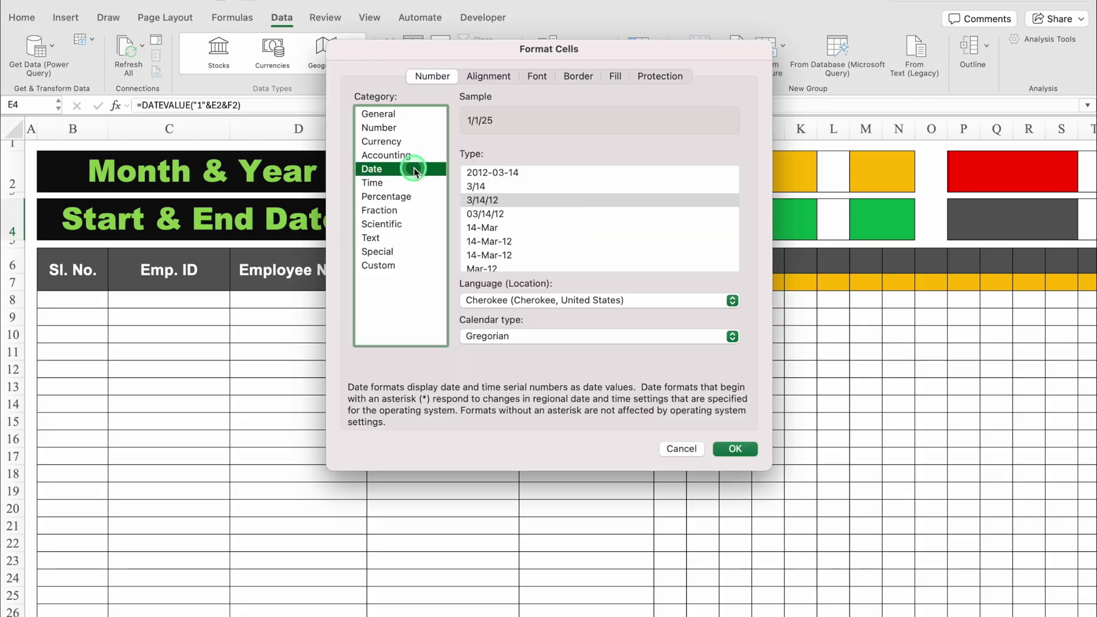
left_click(492, 228)
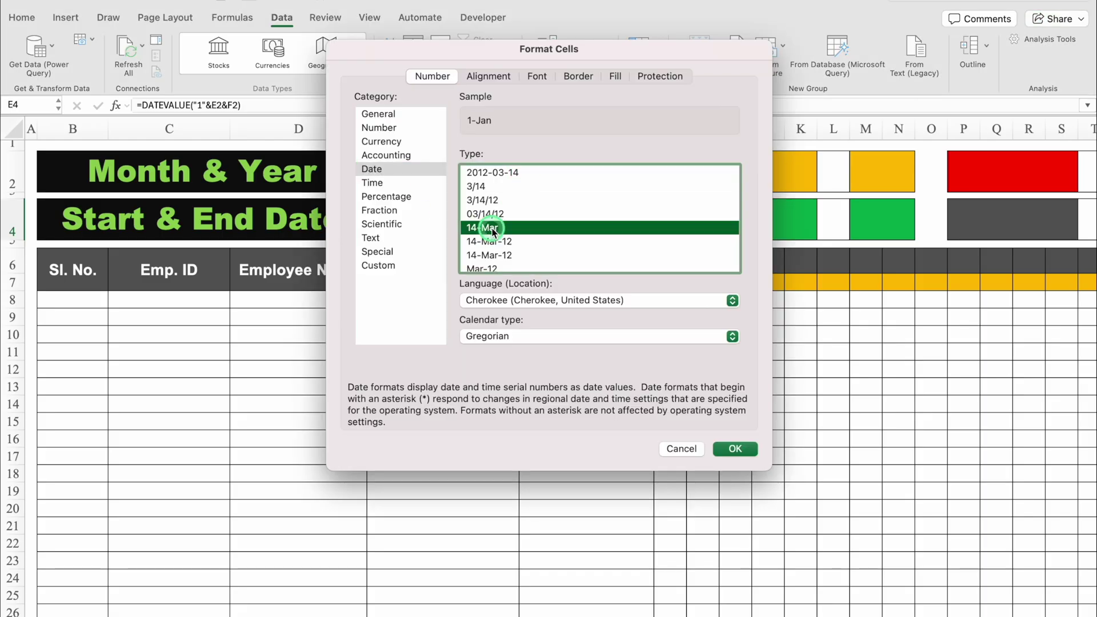
left_click(736, 449)
left_click(528, 228)
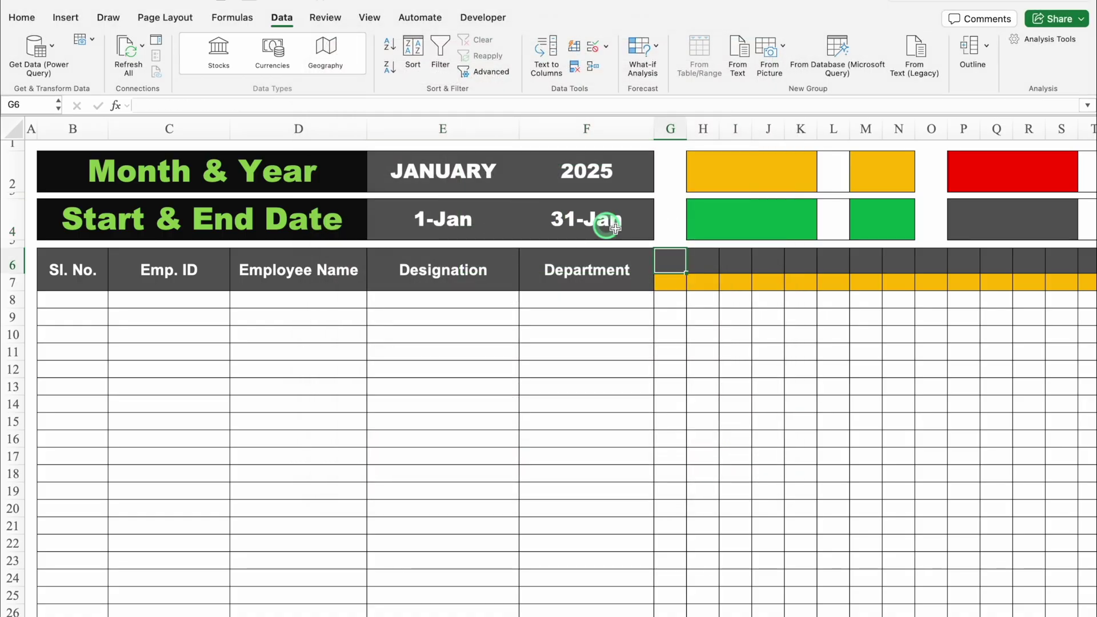
Enter =E4 in G6 so it shows 1-Jan, and widen column G.
left_click(669, 258)
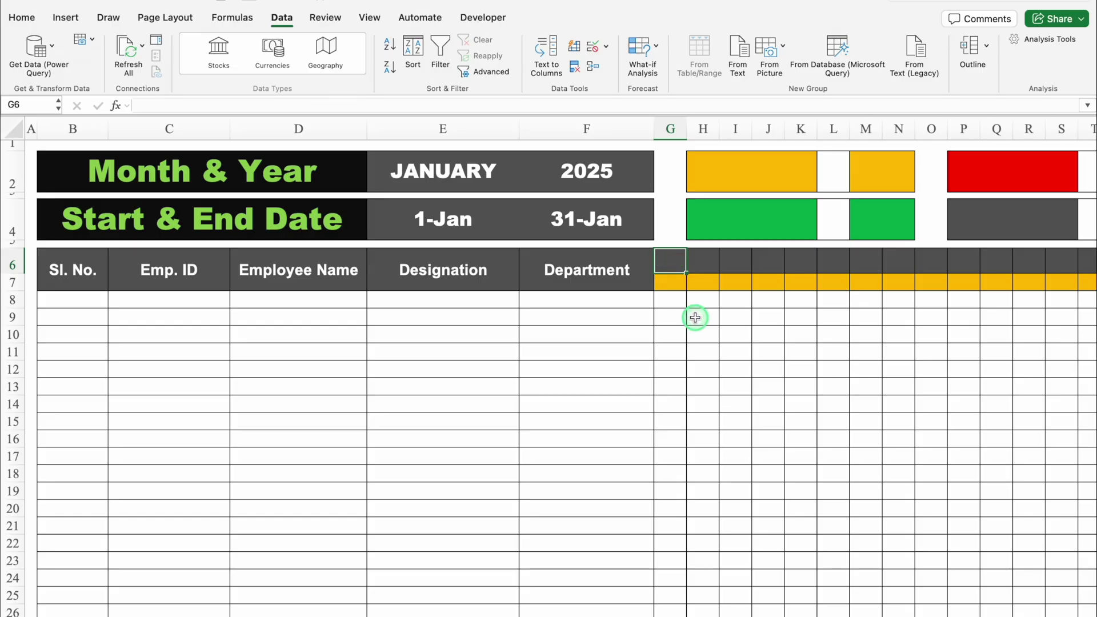
type("=")
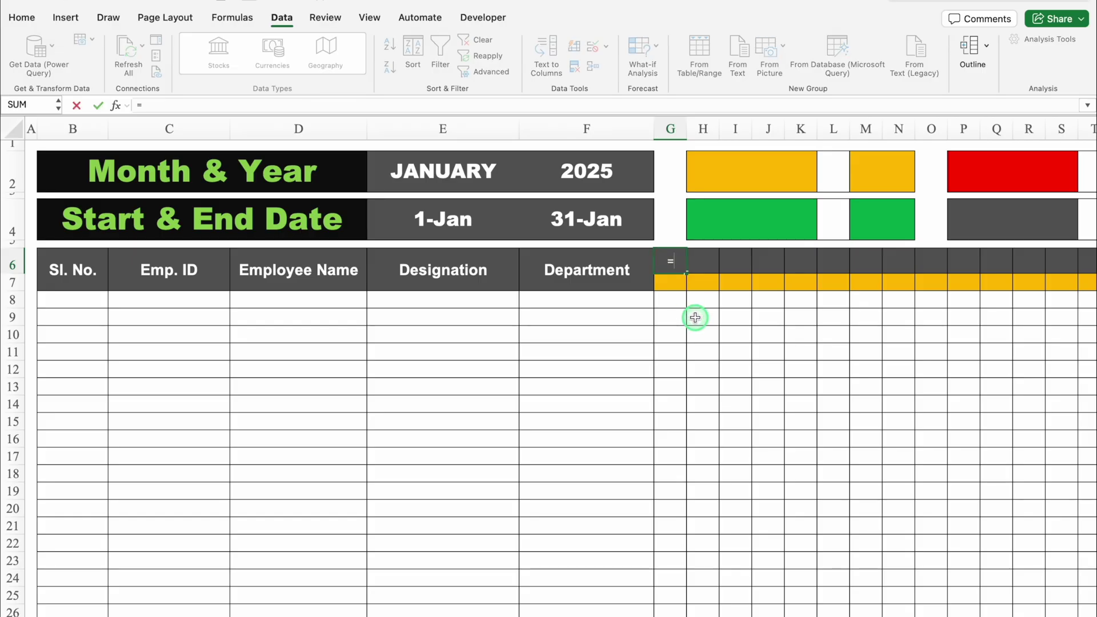
left_click(454, 224)
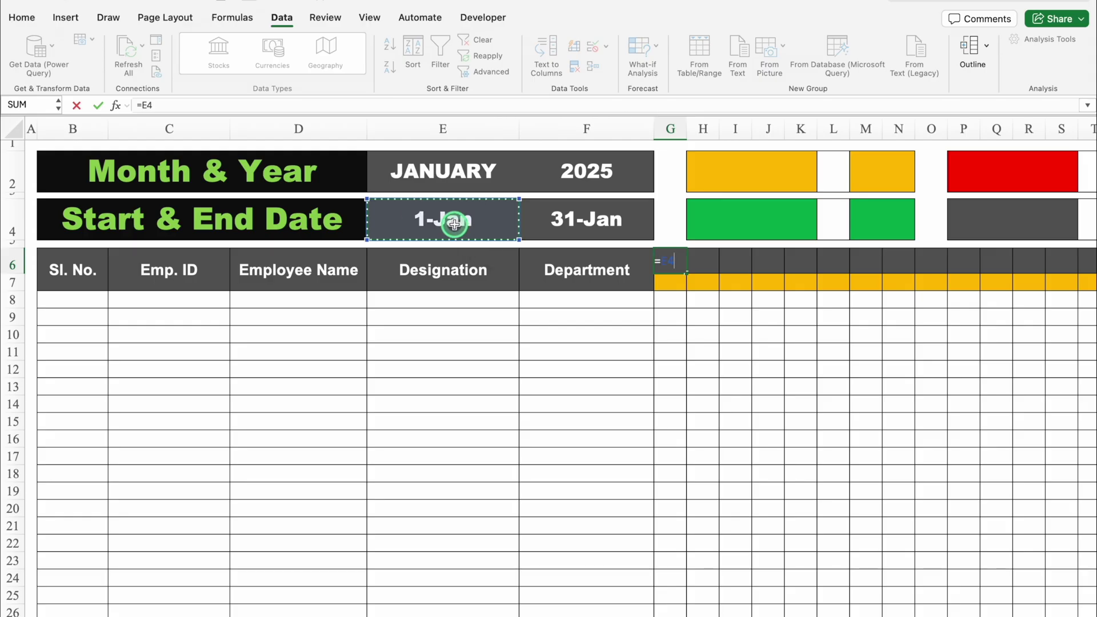
key("Return")
key("Up")
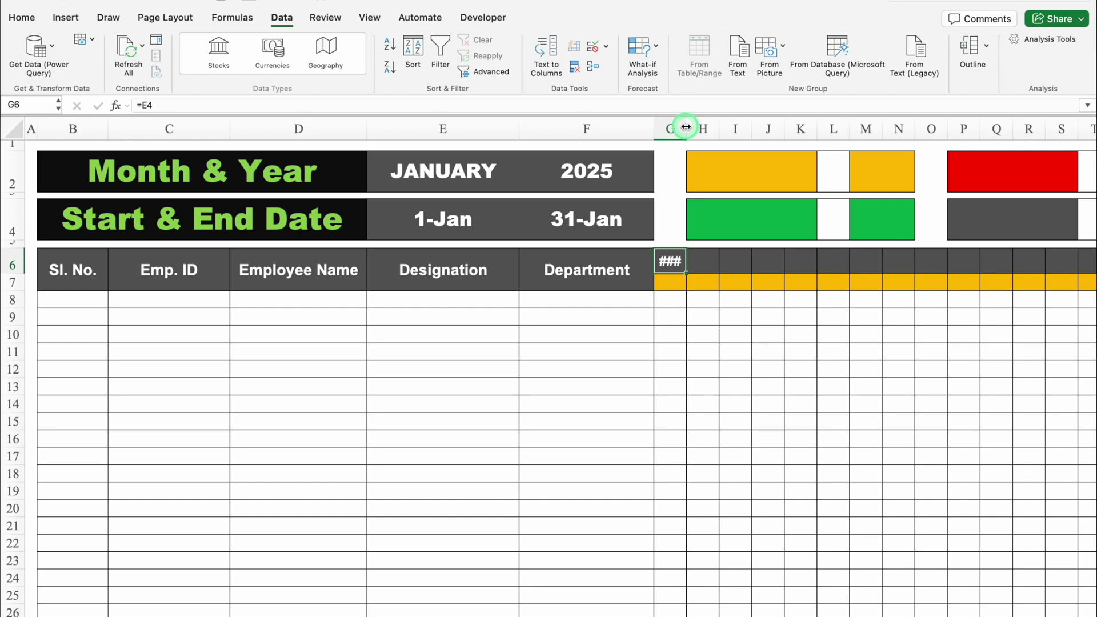
left_click_drag(686, 126, 695, 127)
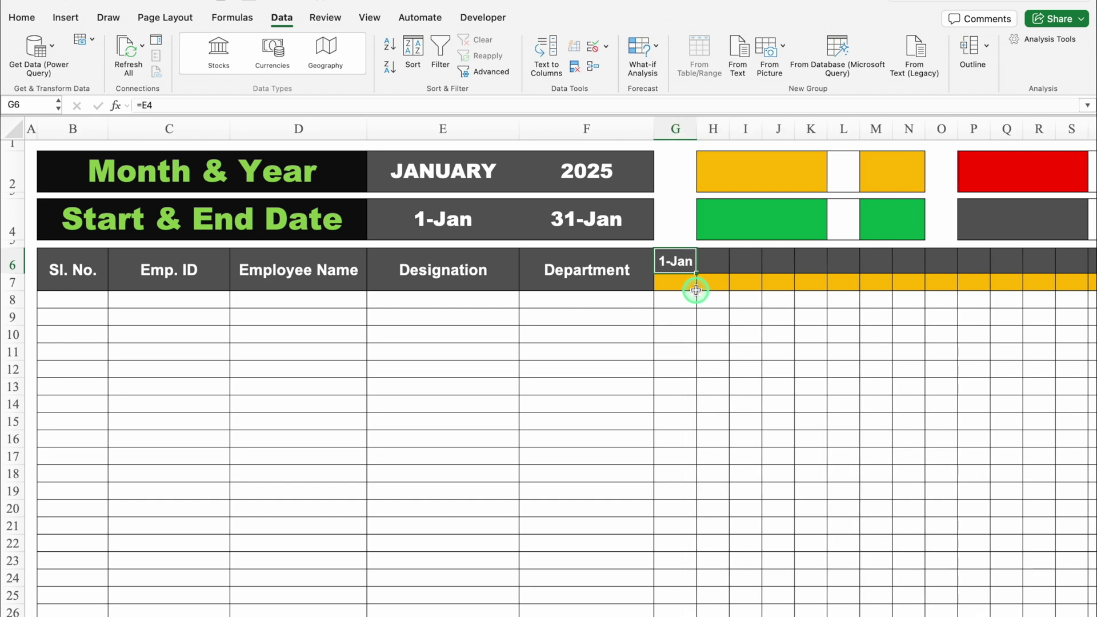
Widen column H and set H6's fill colour to No Fill.
scroll(680, 606, "right", 3)
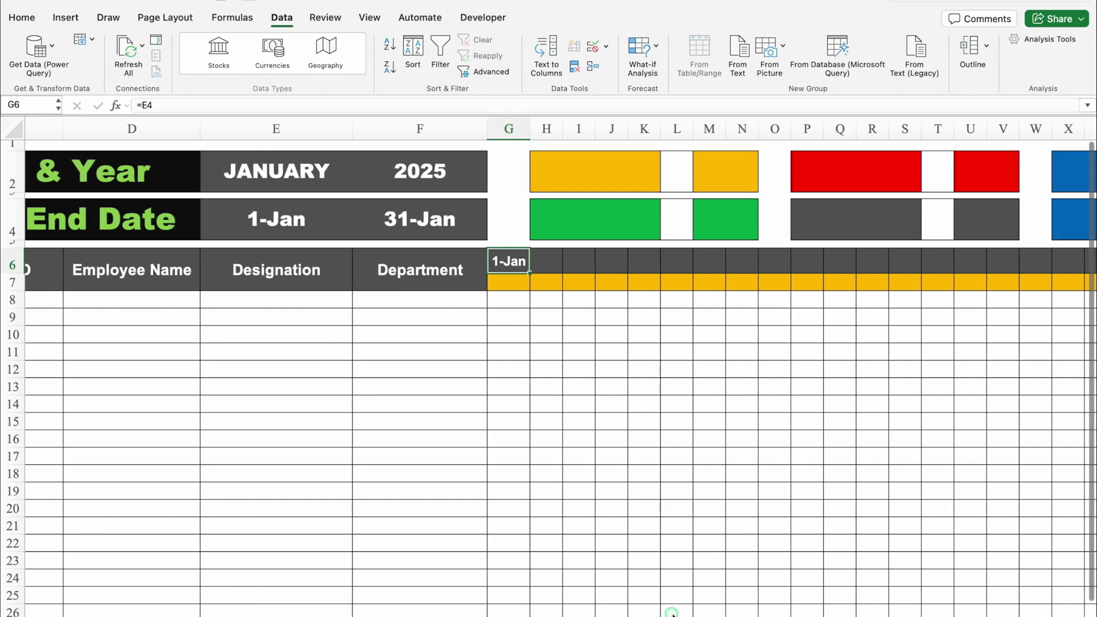
left_click(492, 260)
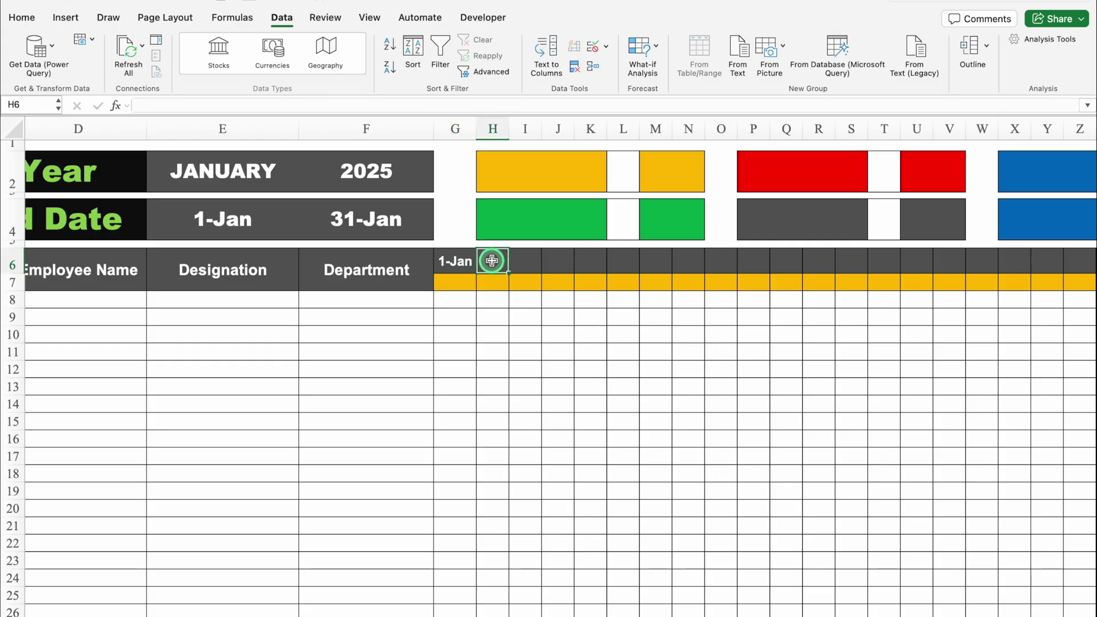
left_click_drag(508, 125, 656, 144)
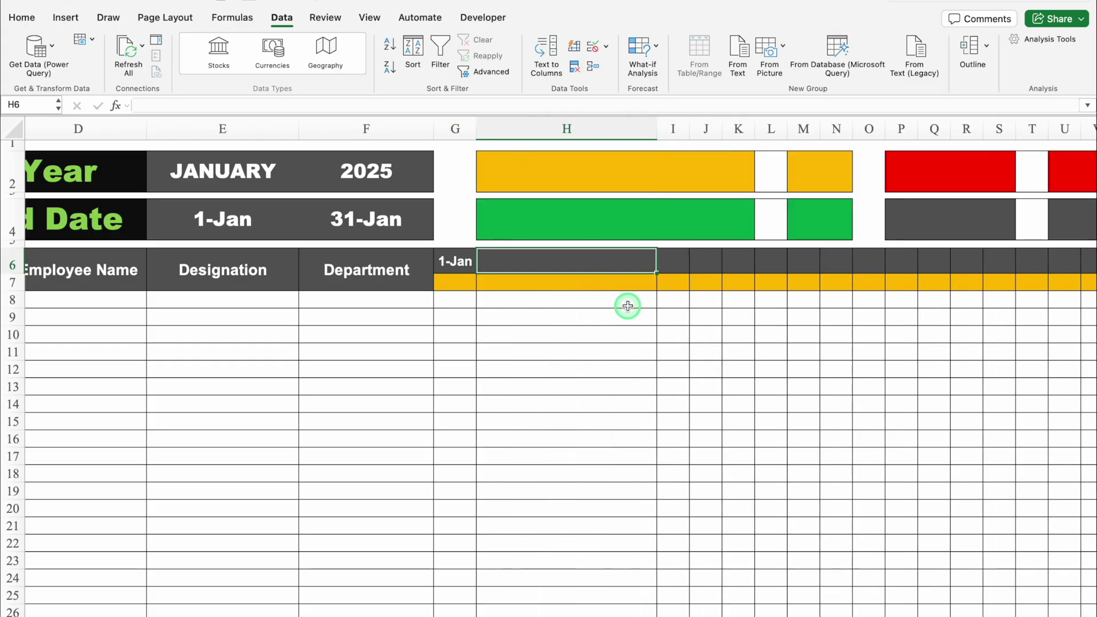
left_click(29, 18)
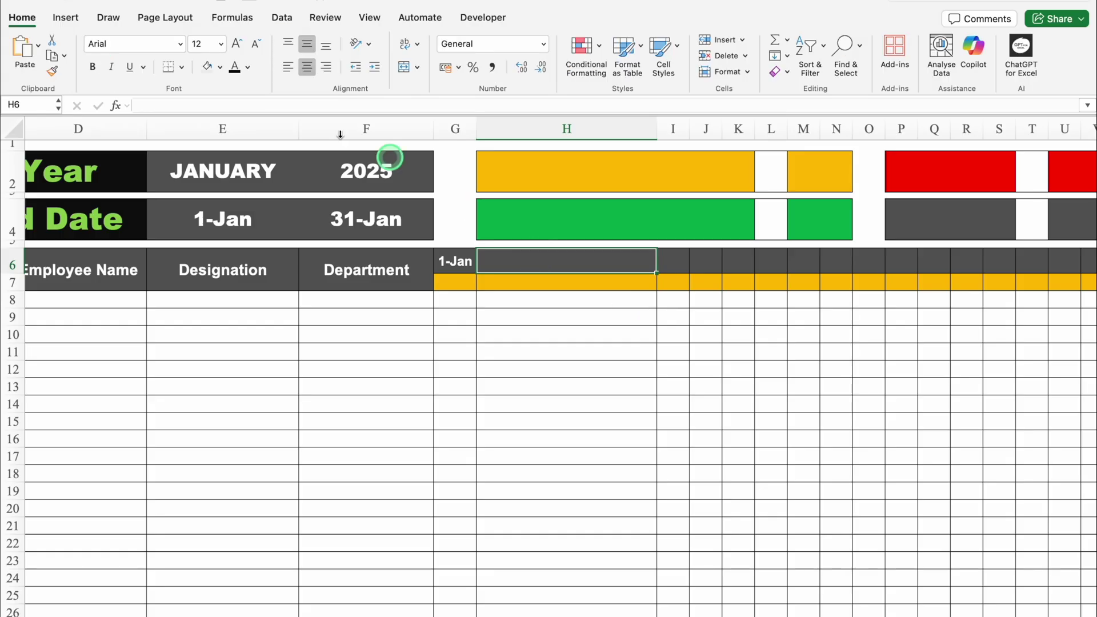
left_click(220, 67)
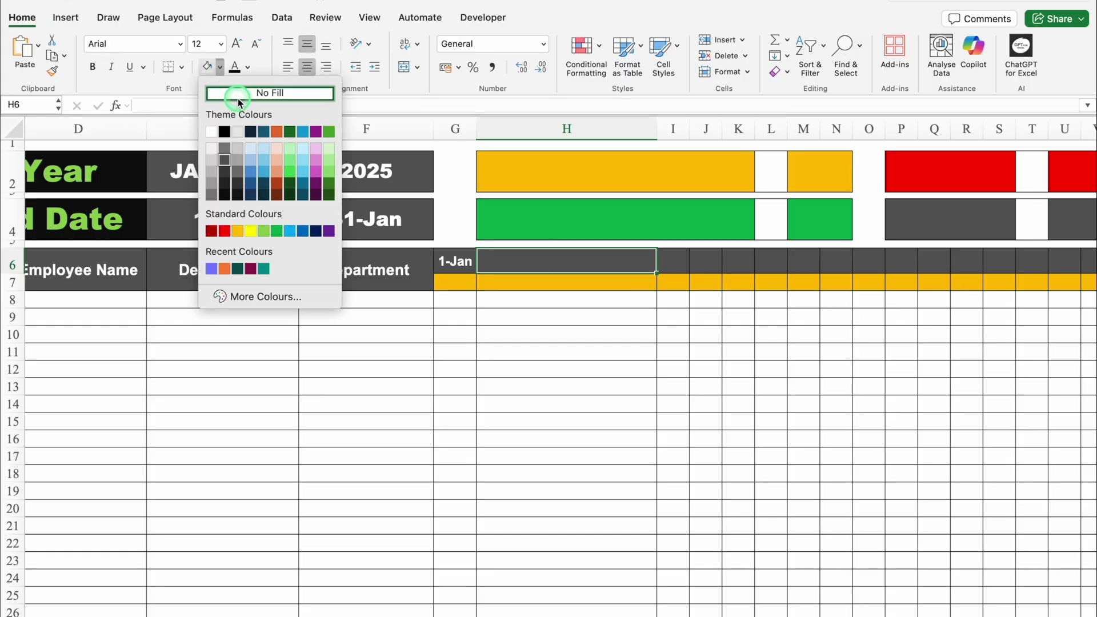
left_click(234, 94)
left_click(234, 70)
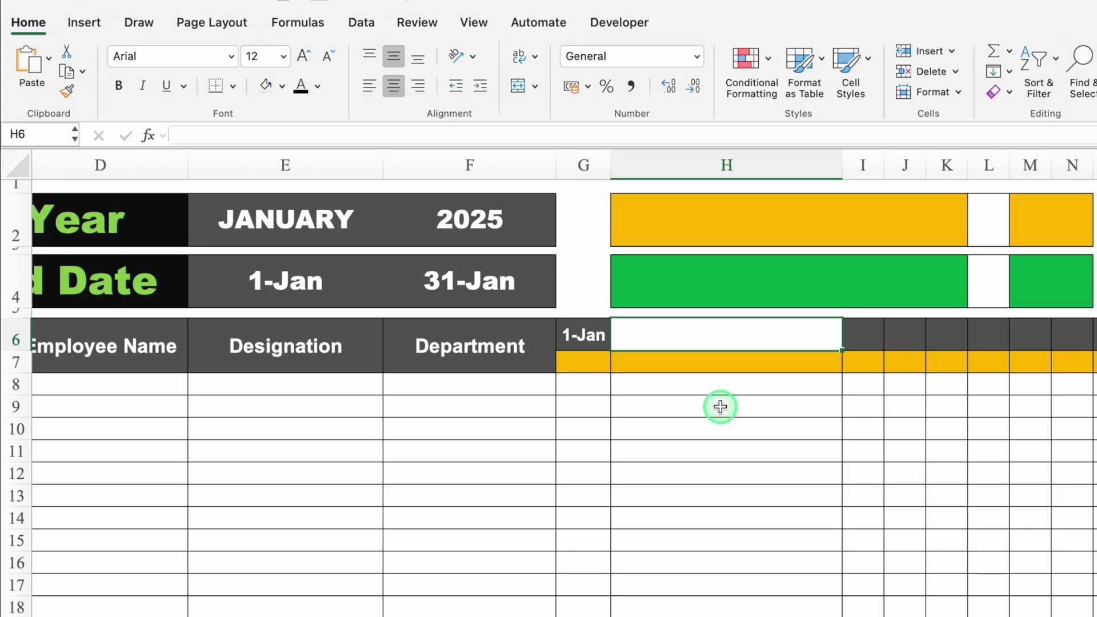
Enter =IF(G6<$F$4,G6+1,"") in H6 to produce the next roster date.
type("=")
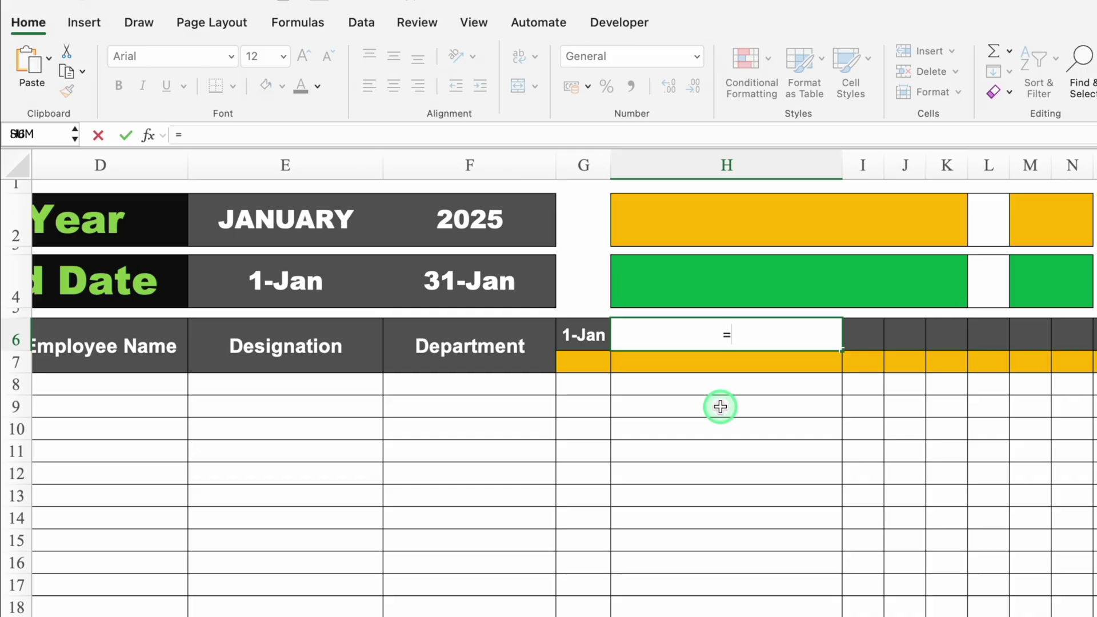
type("IF")
double_click(710, 380)
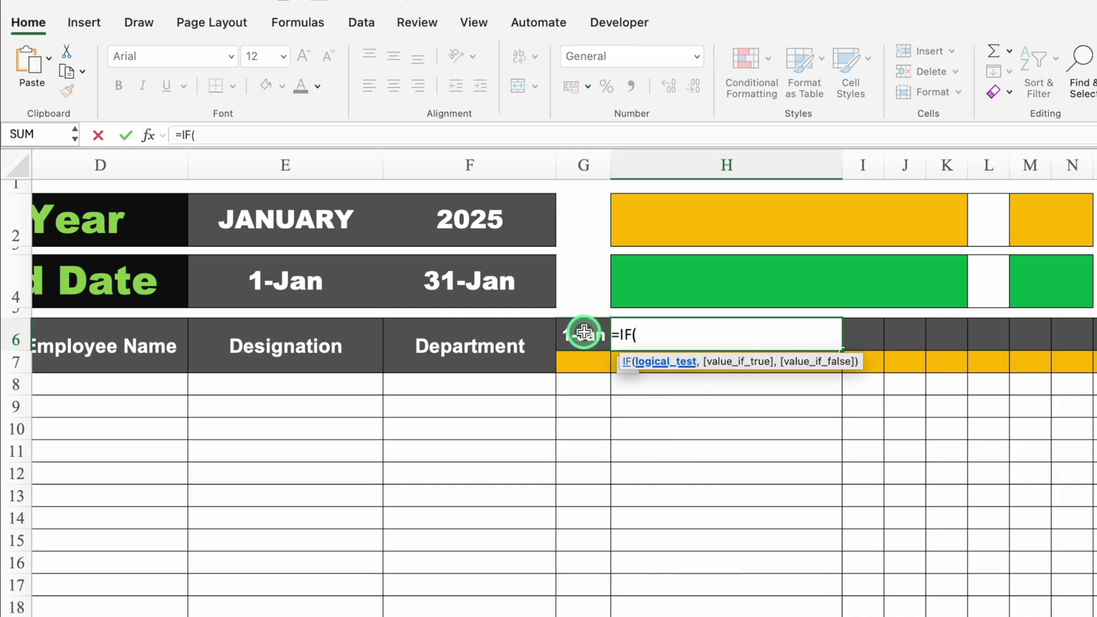
left_click(584, 331)
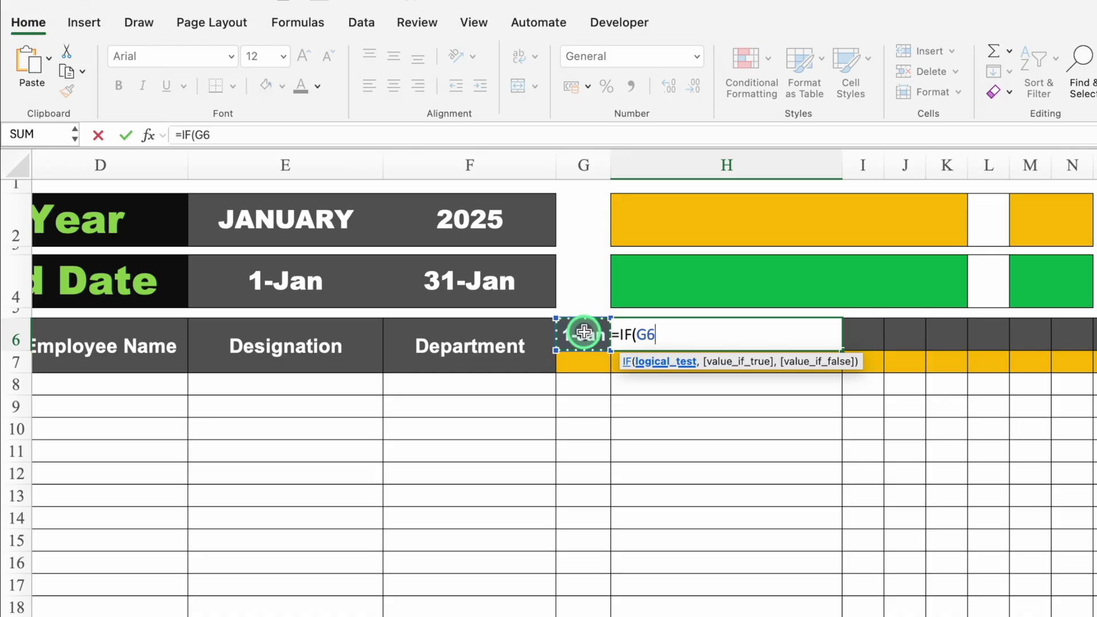
type("<")
left_click(497, 290)
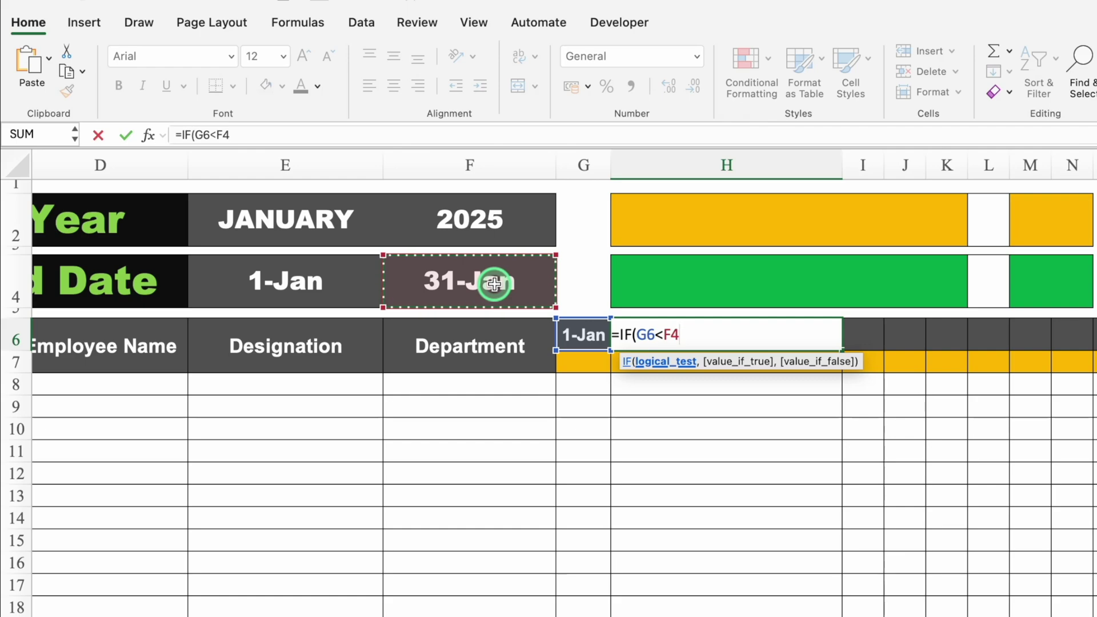
key("F4")
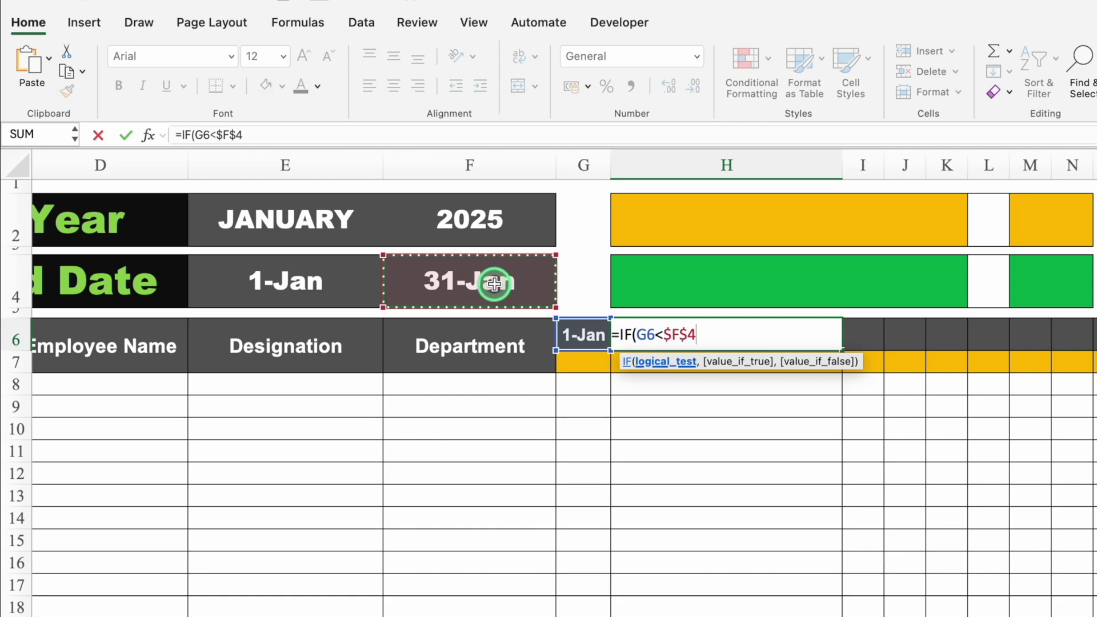
type(",")
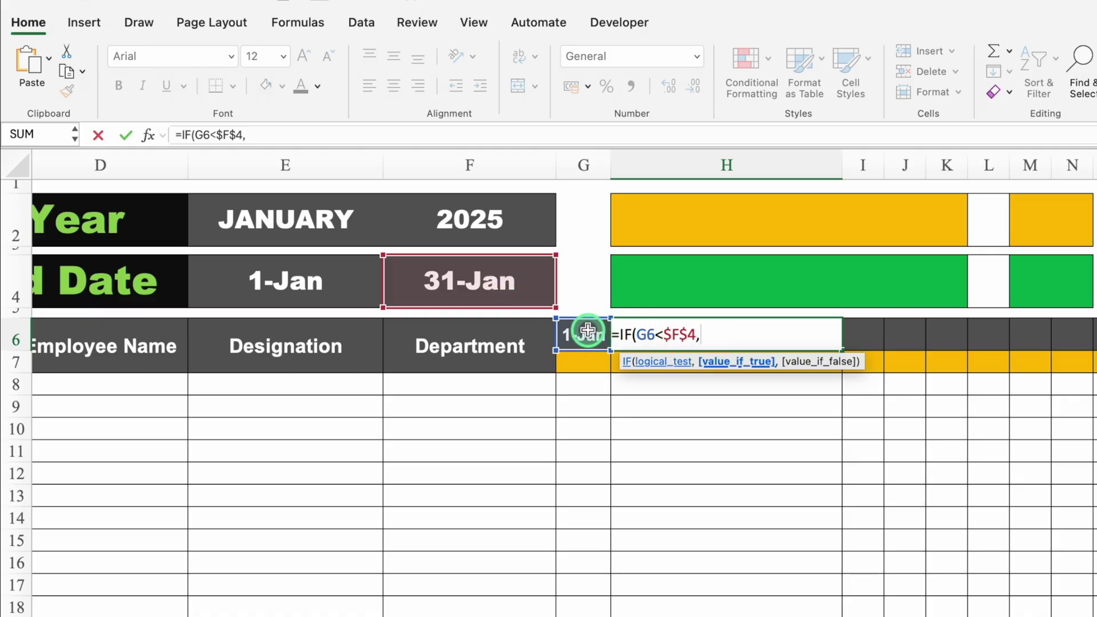
left_click(586, 332)
type("+")
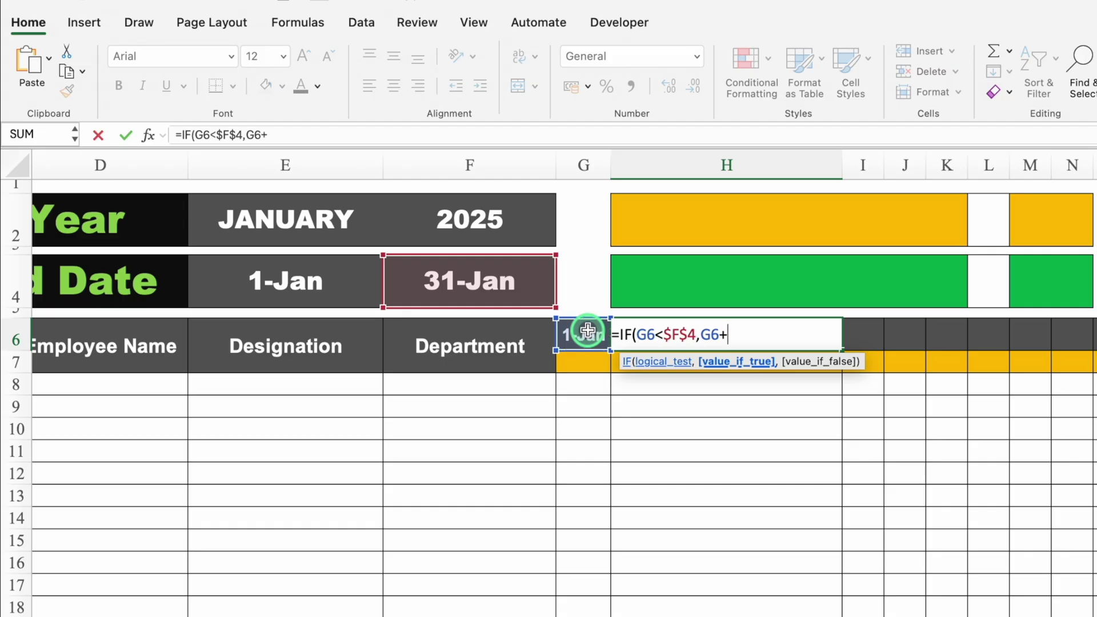
type("1,")
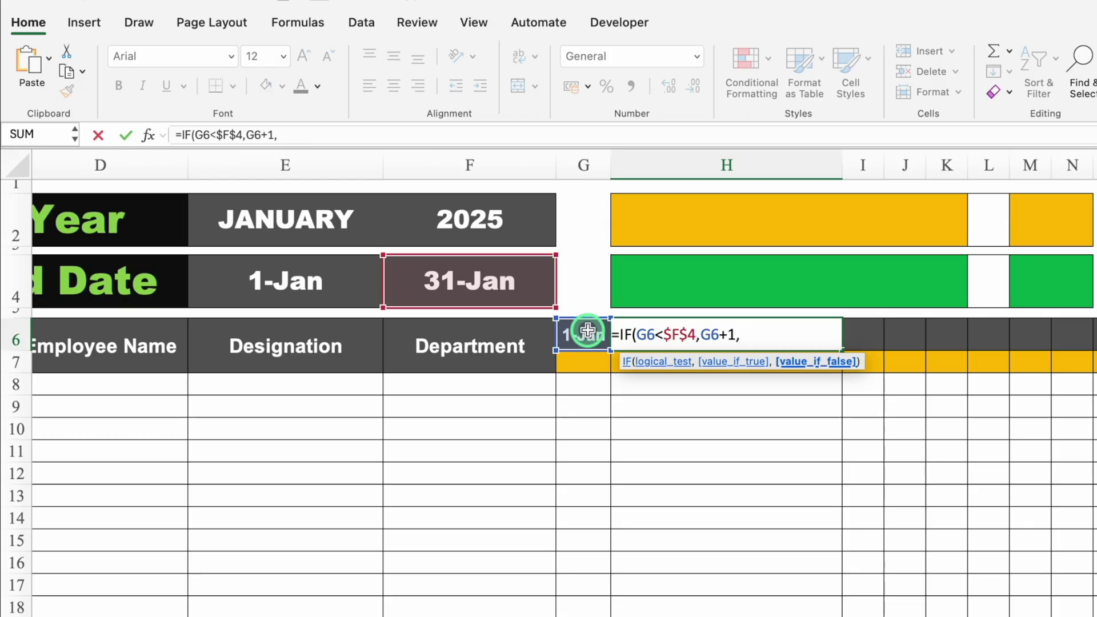
type("\"\")")
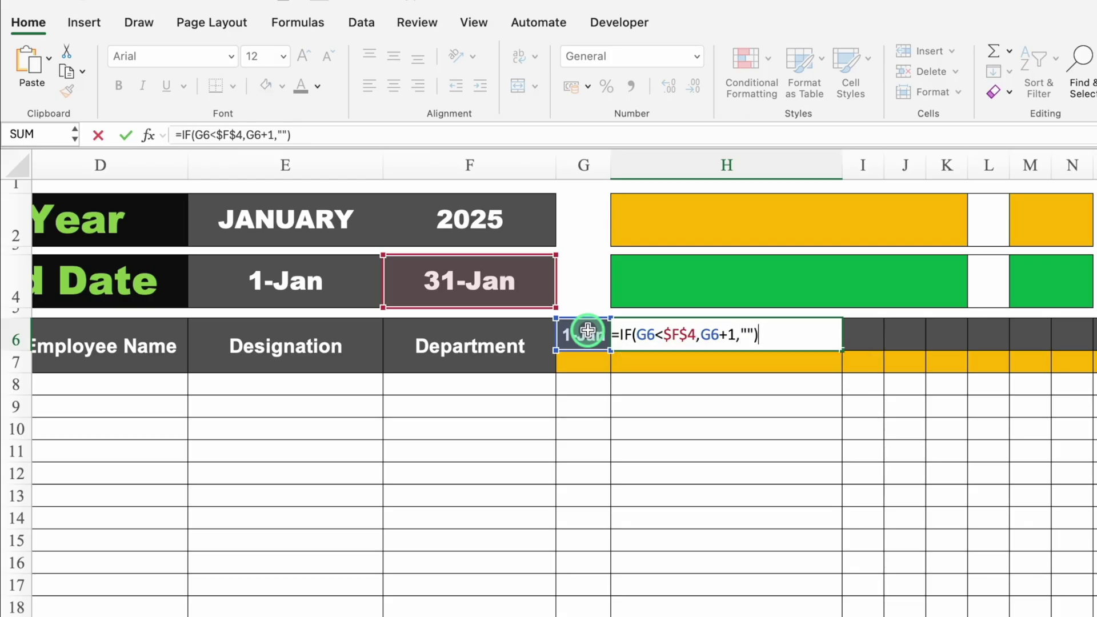
key("Return")
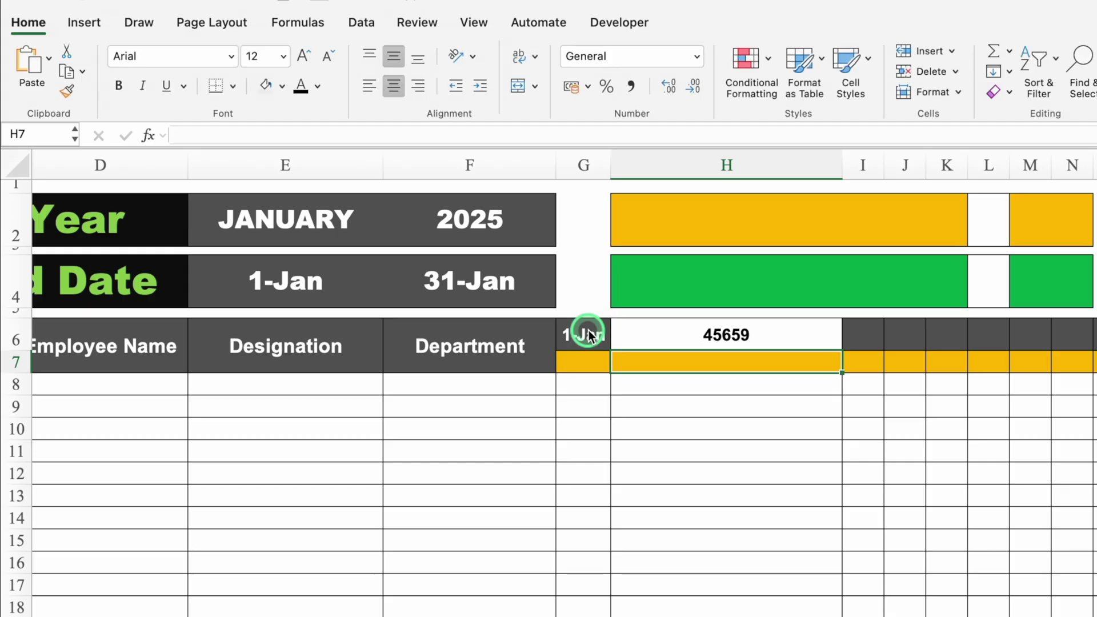
key("Up")
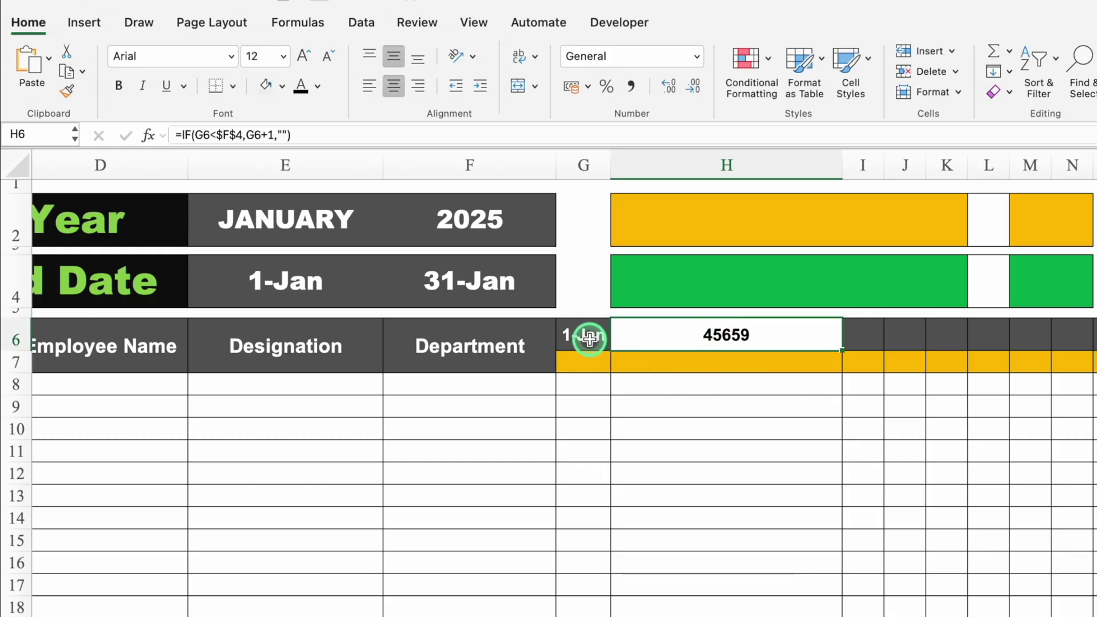
left_click(588, 337)
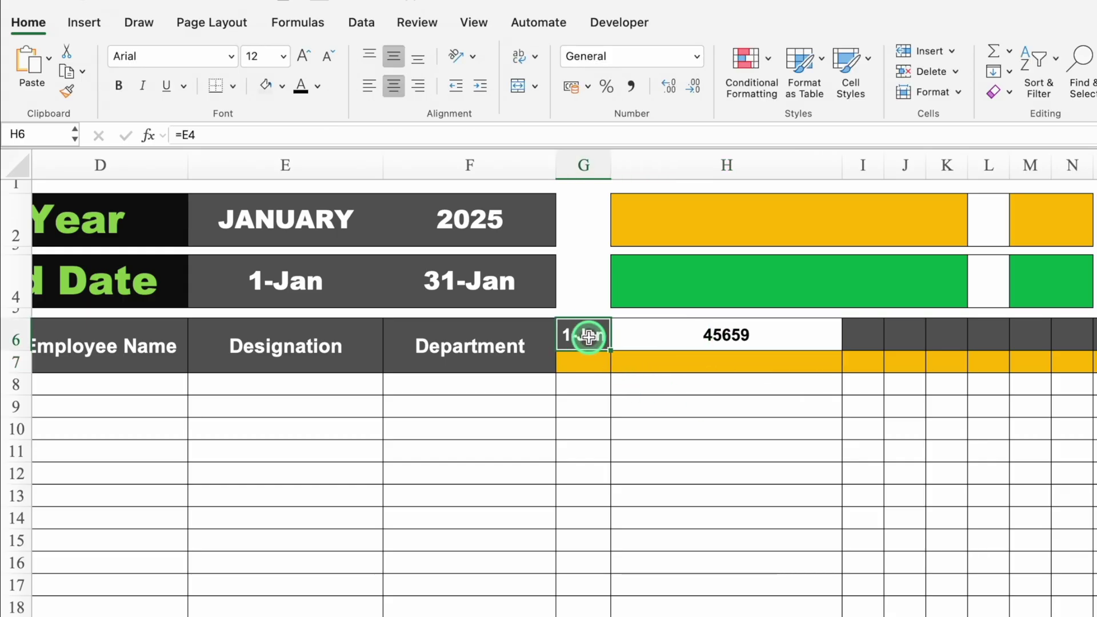
Apply the custom number format DD to G6:H6 so they display 01 and 02.
left_click_drag(589, 337, 660, 336)
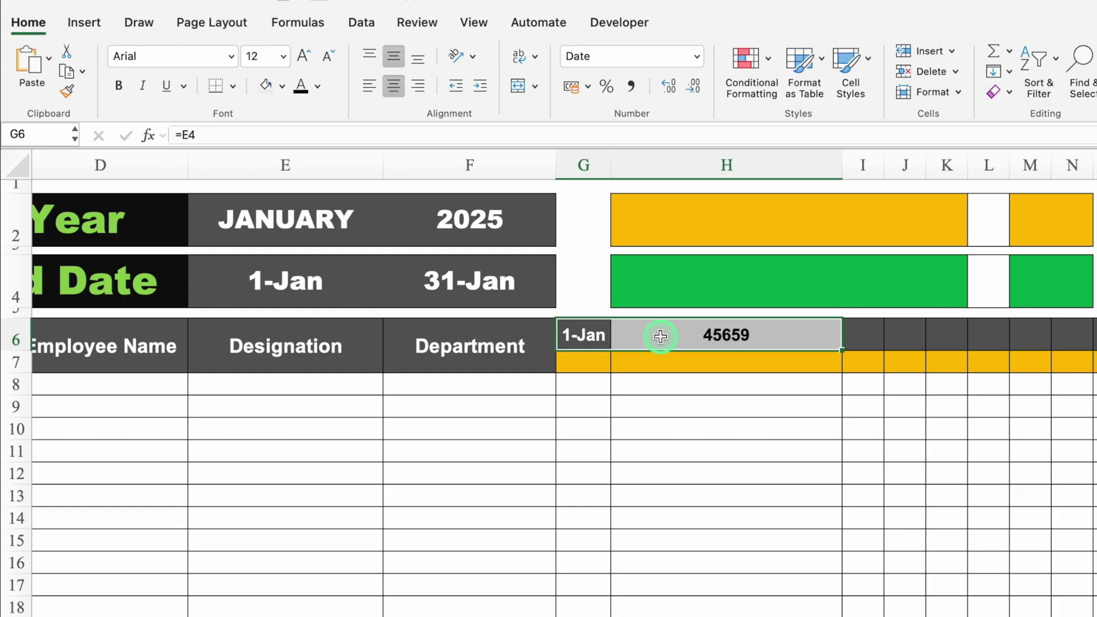
key("super+1")
left_click(507, 340)
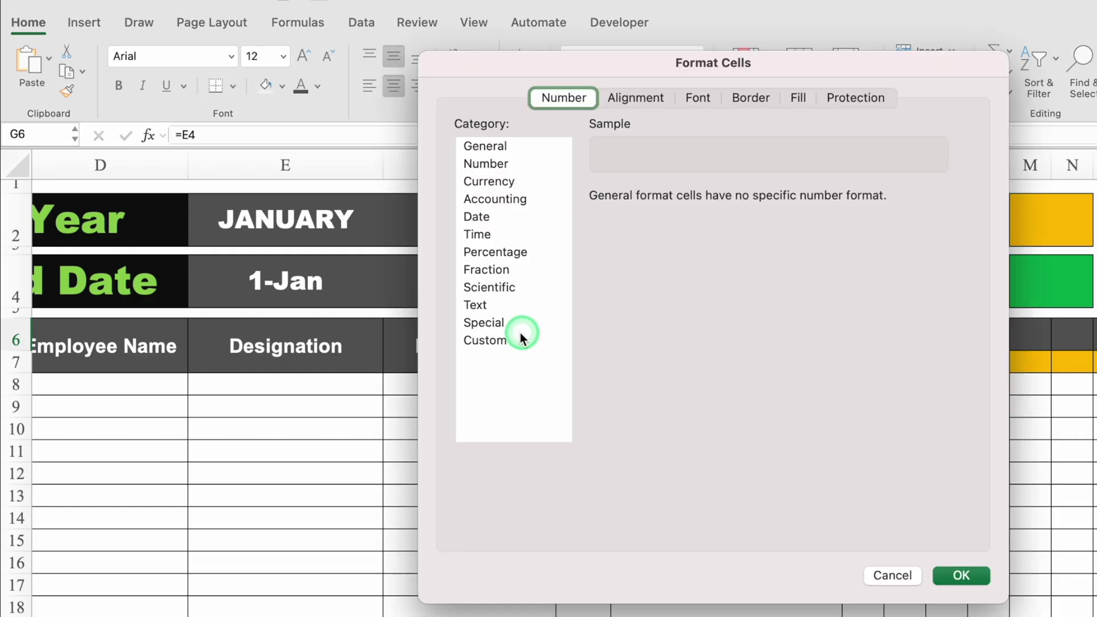
left_click(650, 222)
left_click_drag(650, 222, 577, 222)
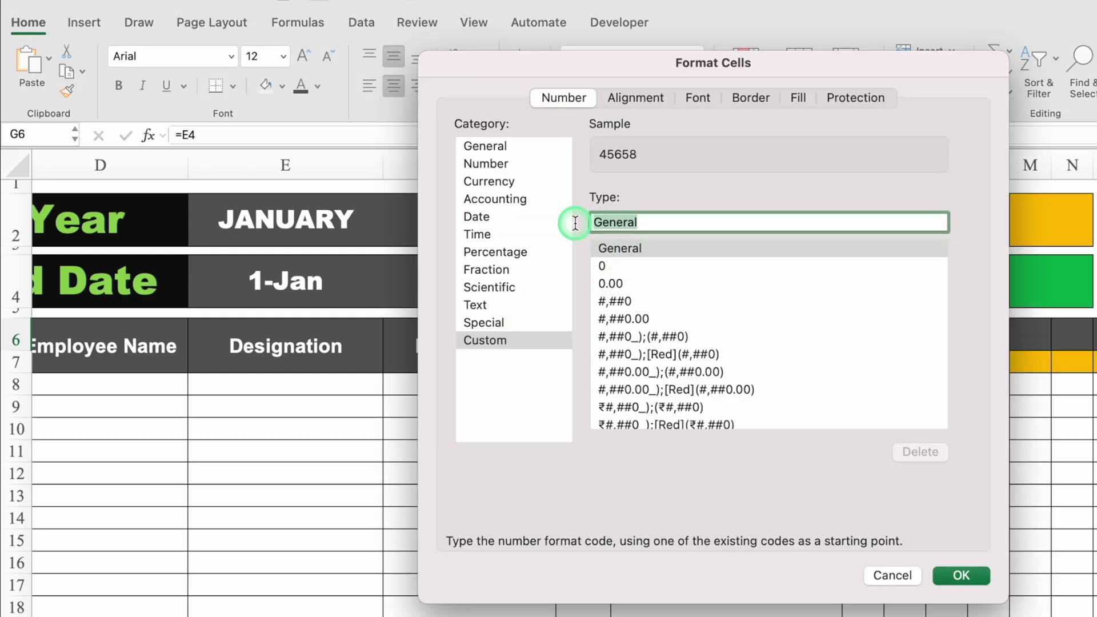
key("BackSpace")
type("DD")
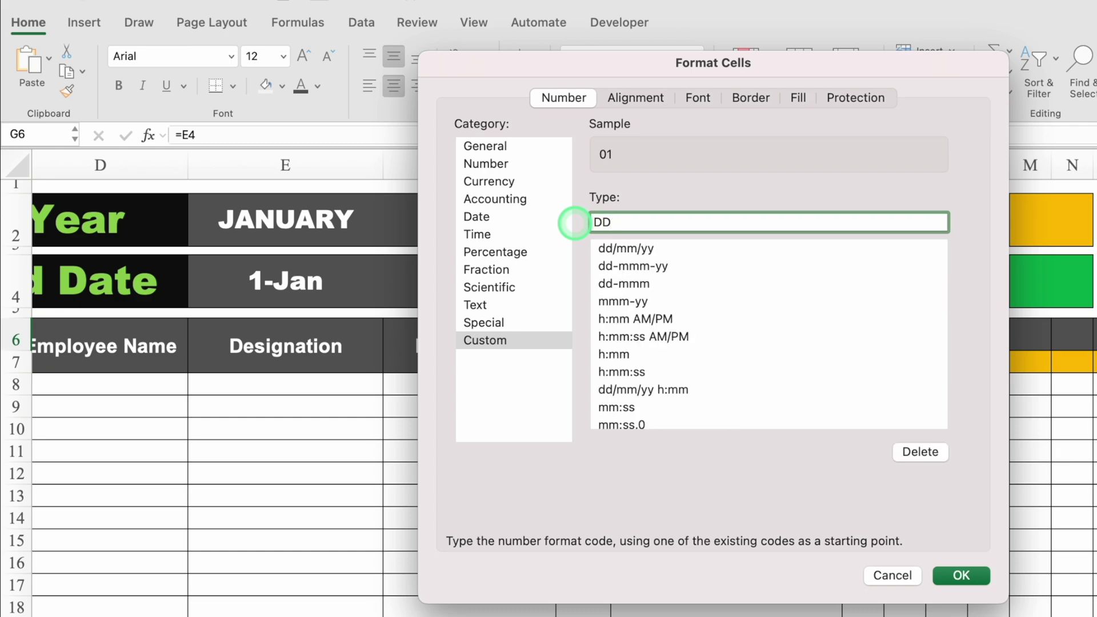
left_click(964, 575)
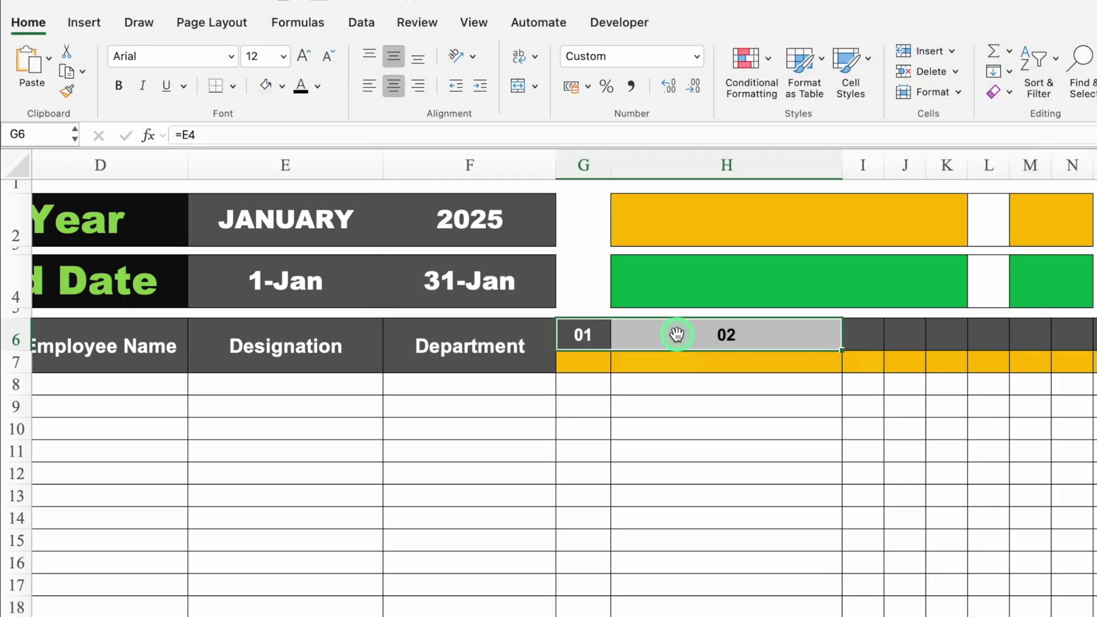
Review the formulas in G6 and H6, ending with G6 selected.
left_click(598, 333)
left_click(681, 336)
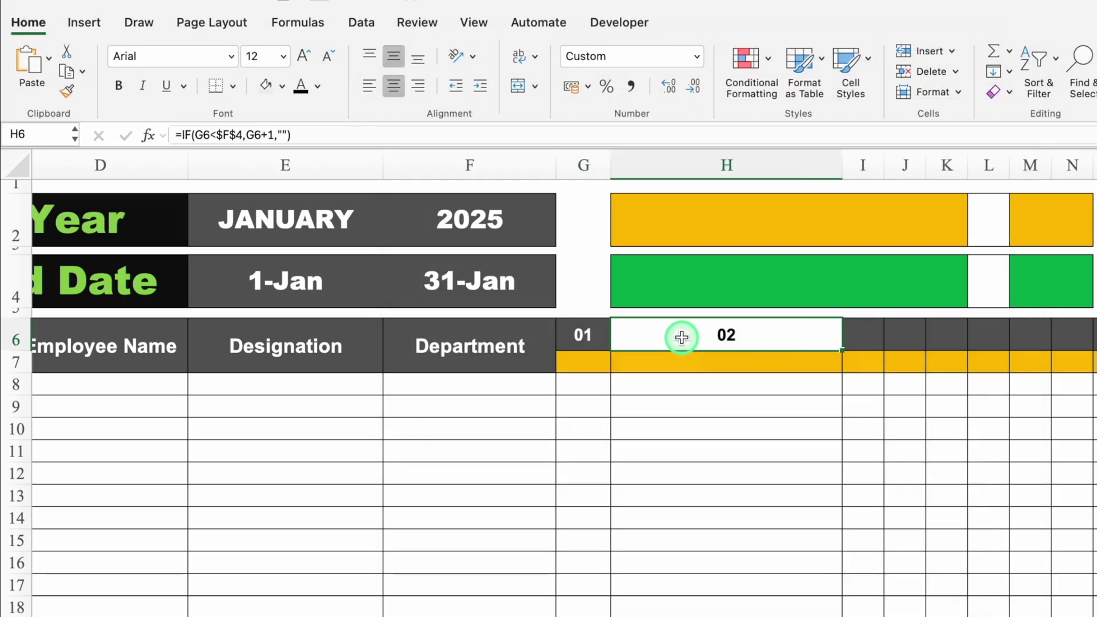
left_click(591, 339)
left_click(664, 334)
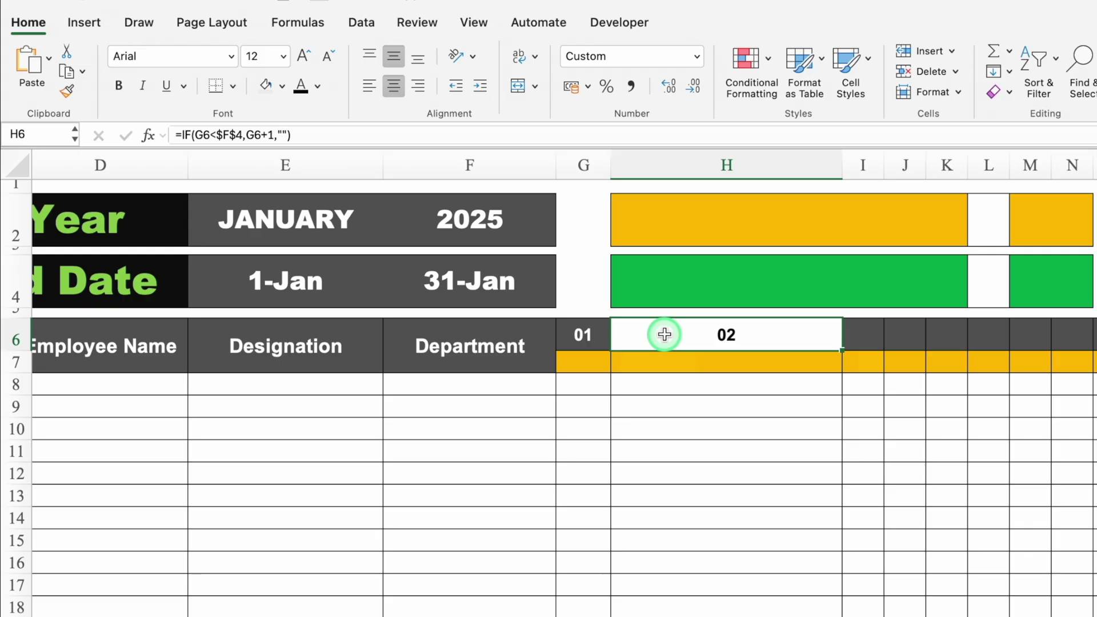
left_click(590, 336)
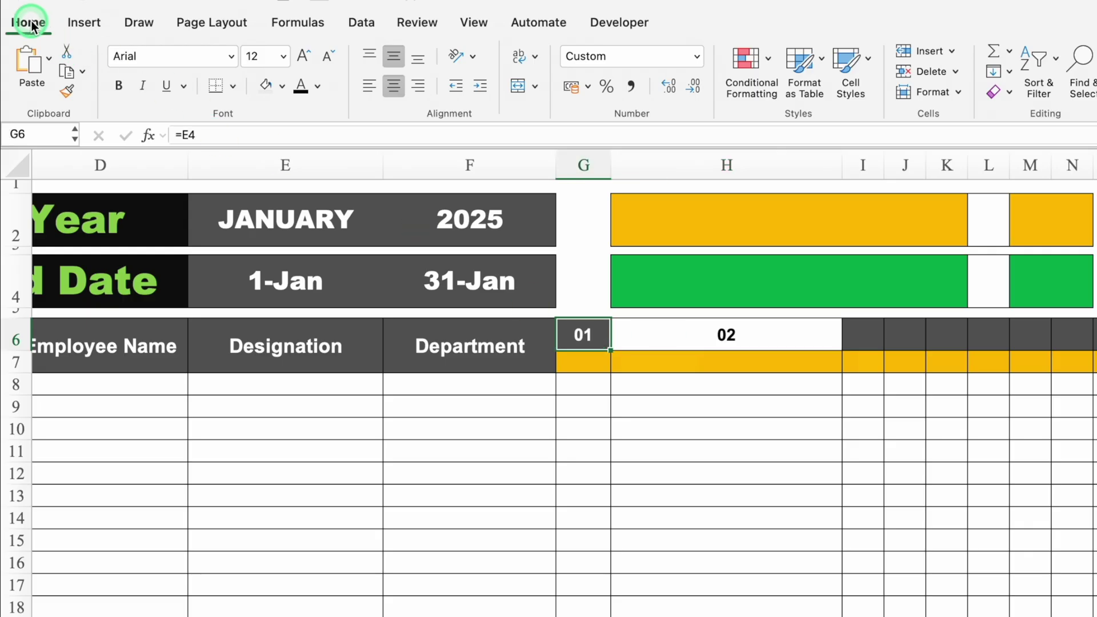
Copy G6's dark header formatting onto H6 with Format Painter.
left_click(68, 92)
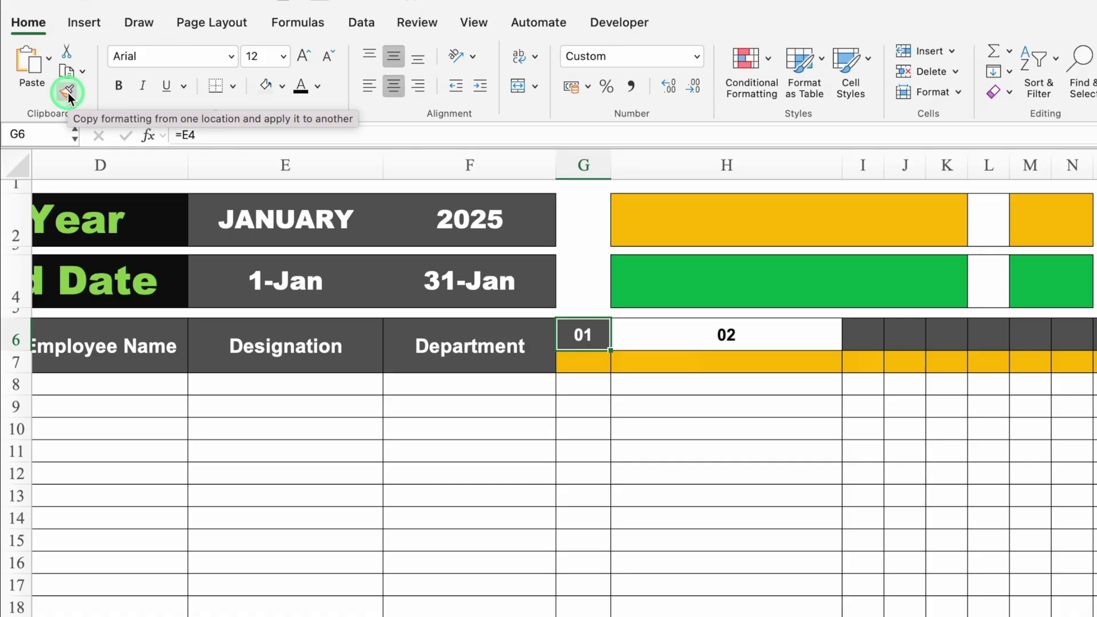
left_click(68, 91)
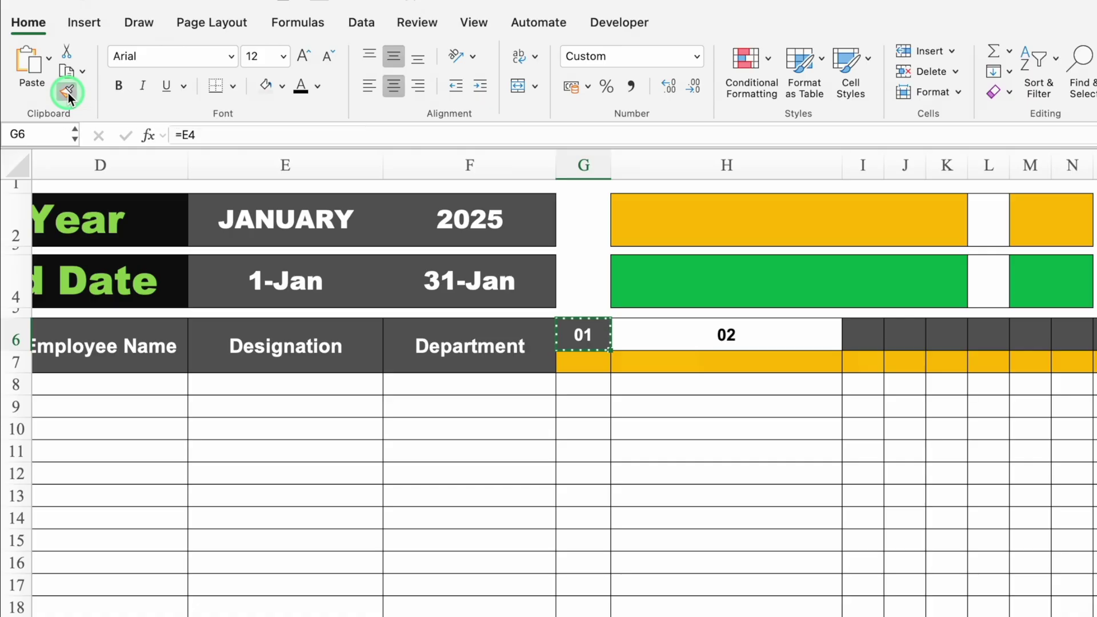
left_click(698, 337)
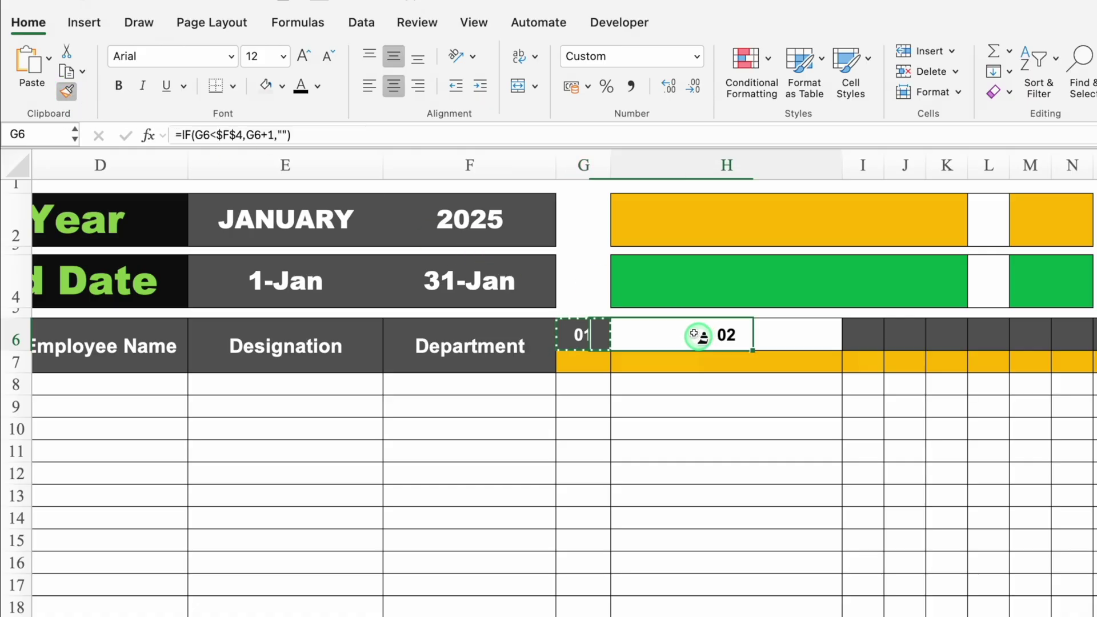
left_click(716, 345)
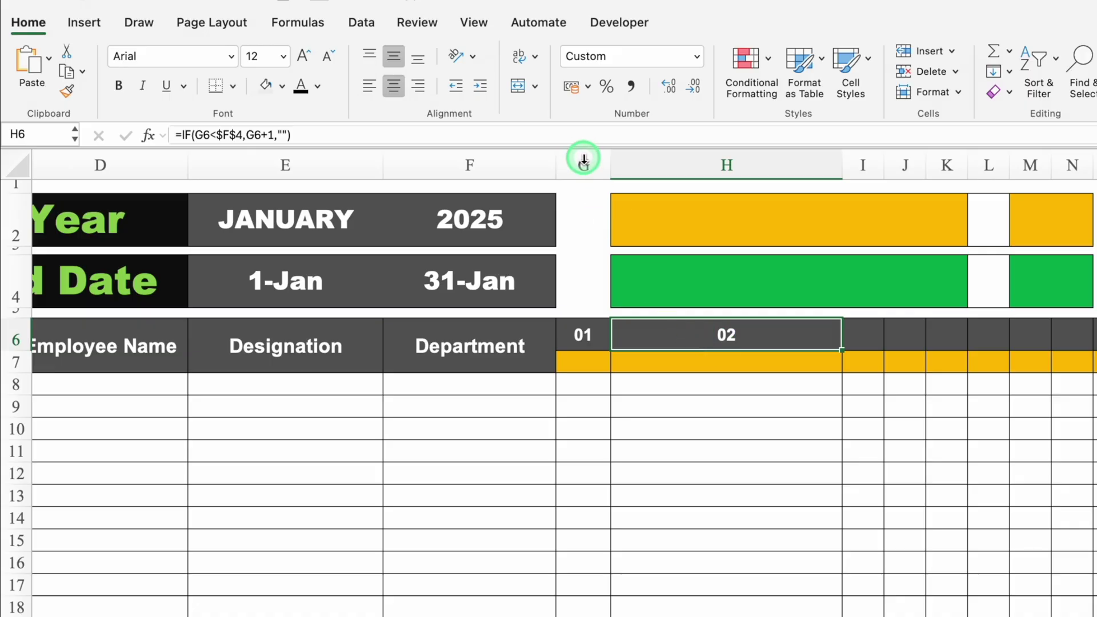
Narrow columns G and H to the same day-column width.
left_click_drag(584, 159, 729, 162)
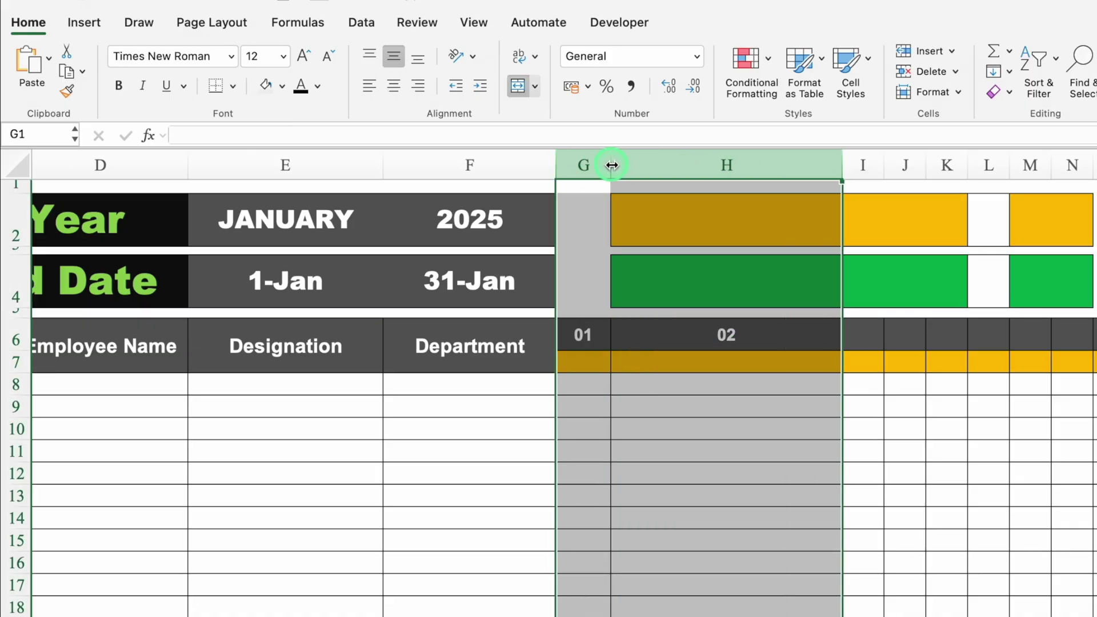
left_click_drag(611, 165, 609, 164)
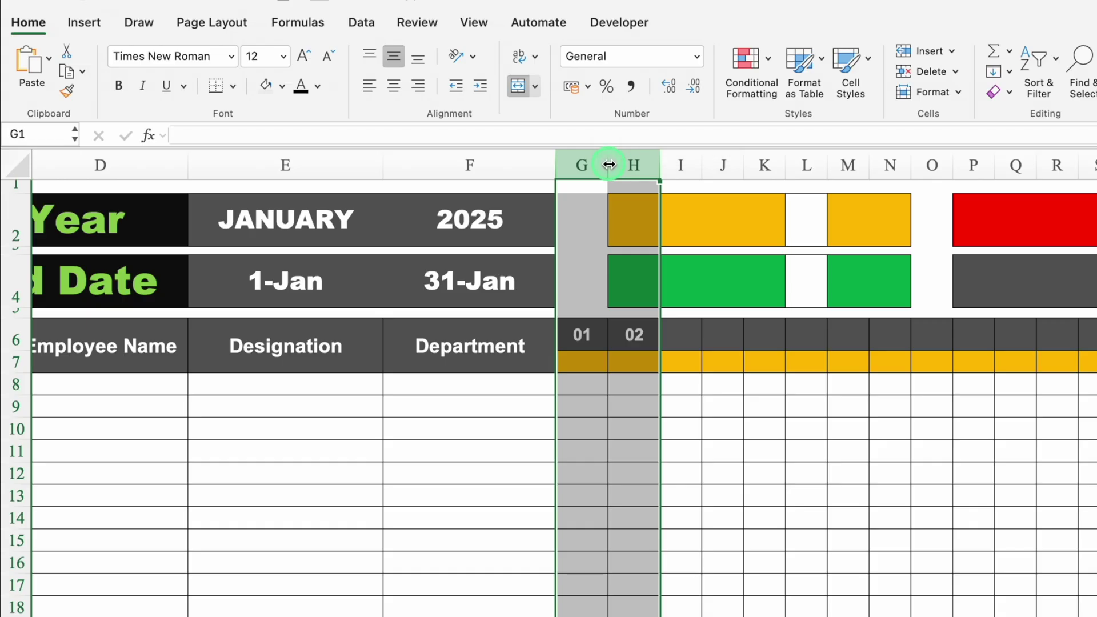
left_click(588, 365)
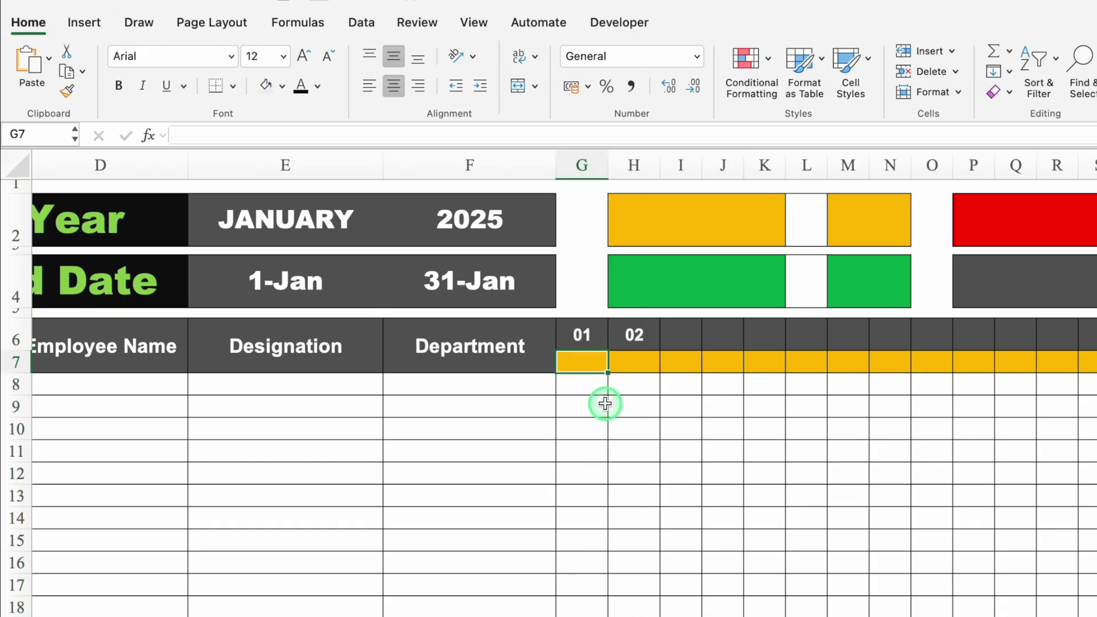
Enter =TEXT(G6,"DDD") in G7 and fill it into H7, showing Wed and Thu.
type("=")
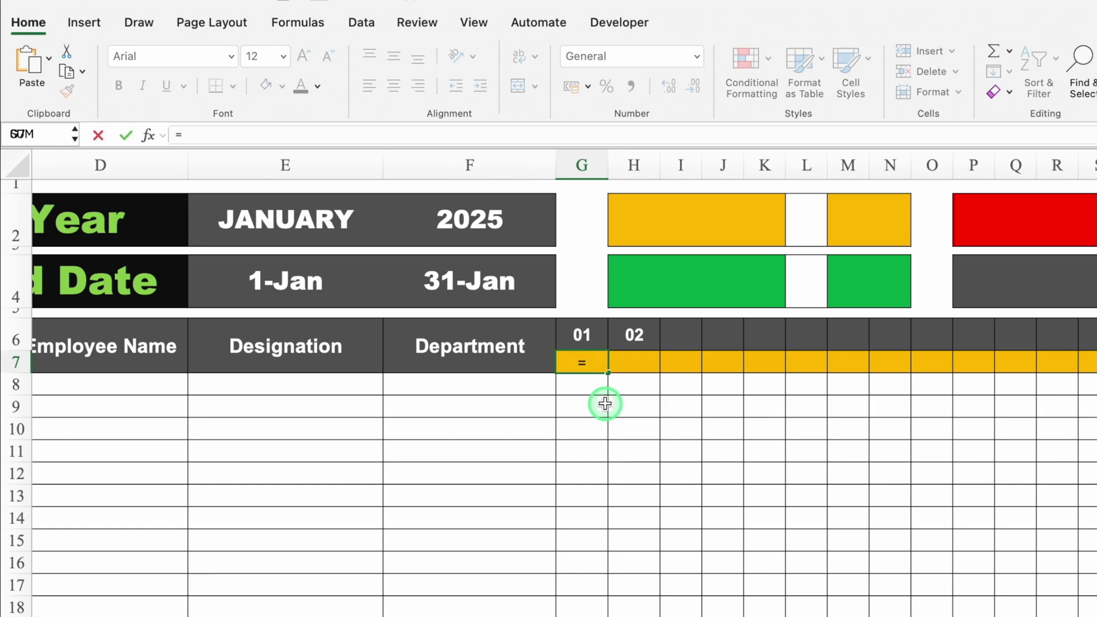
type("TEXT")
double_click(611, 437)
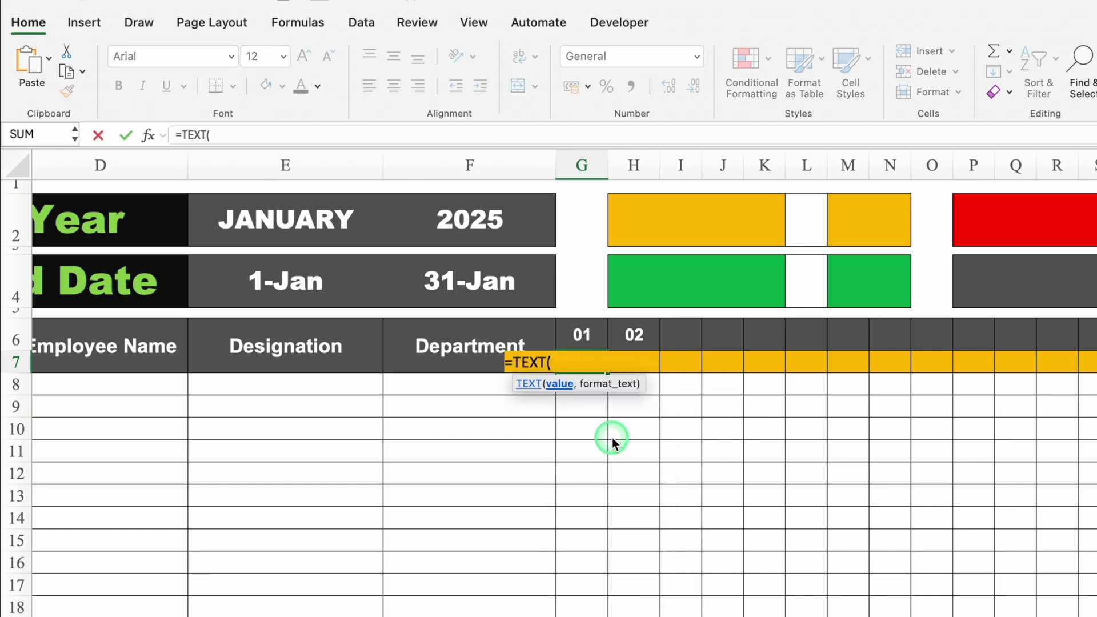
left_click(583, 333)
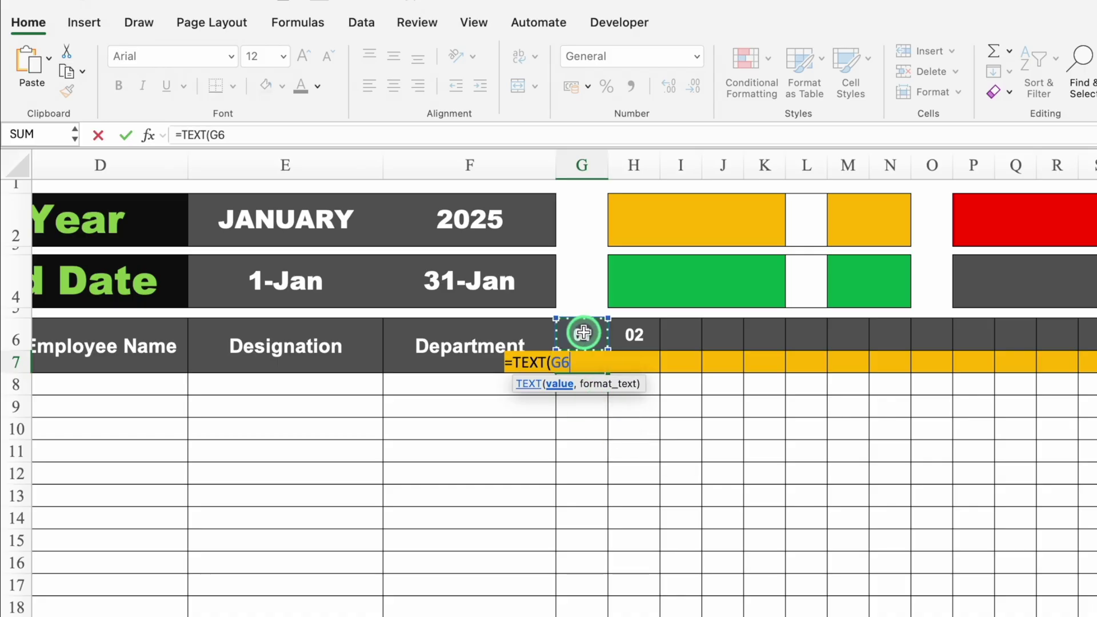
type(",")
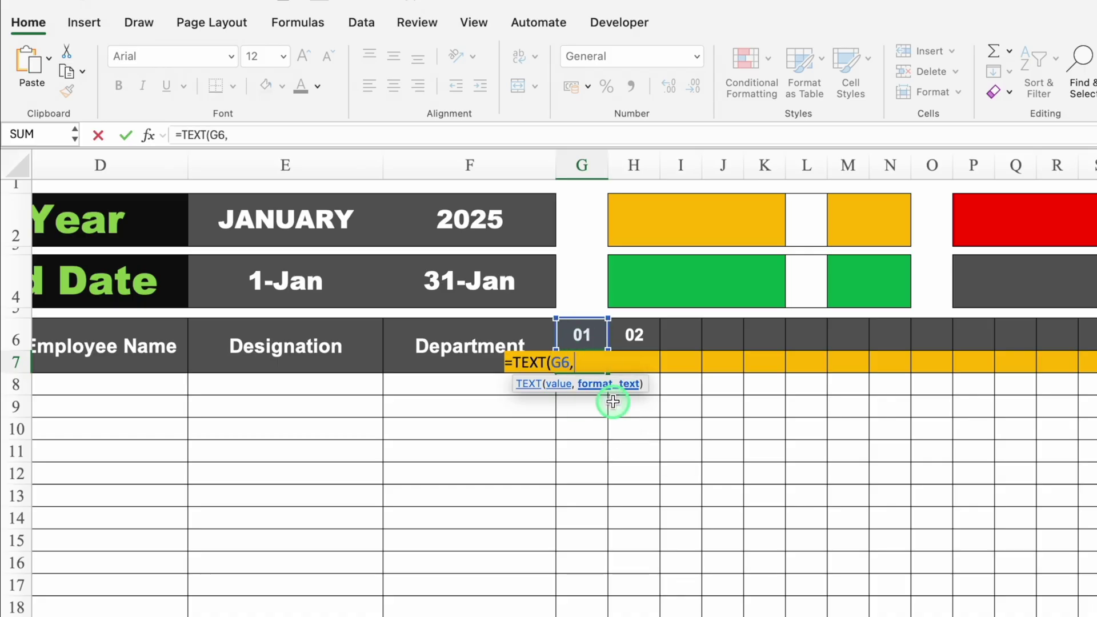
type("\"DDD")
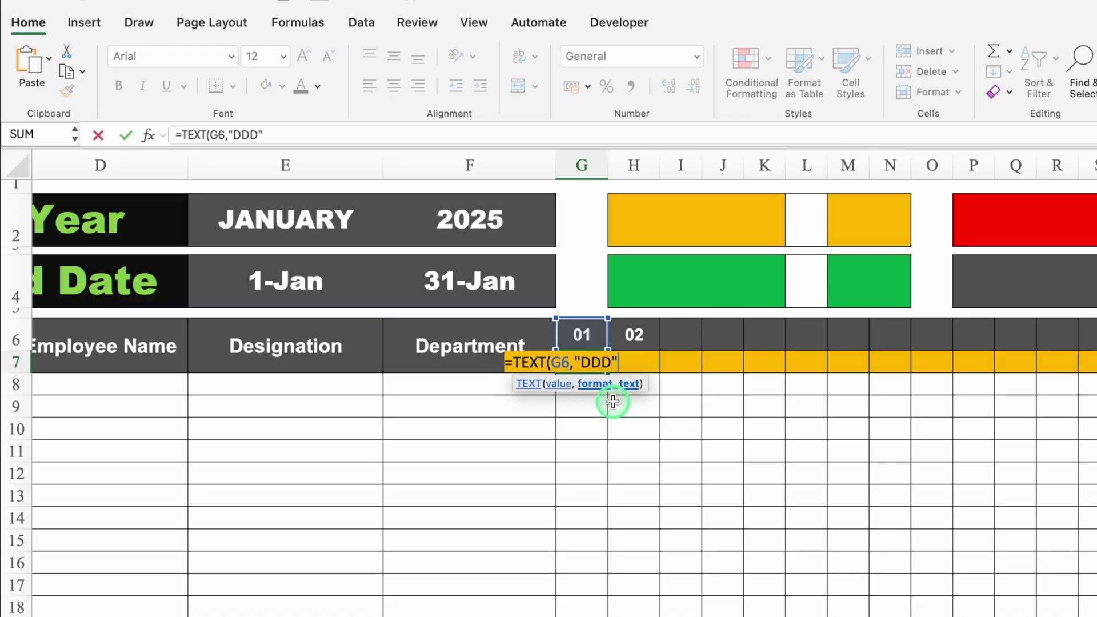
type("\")")
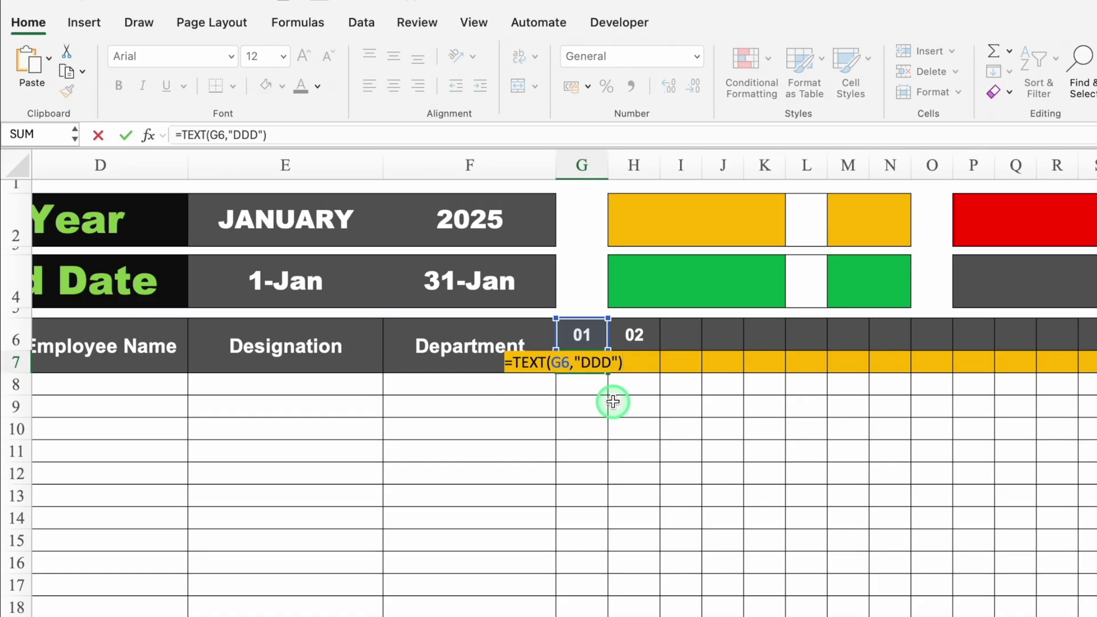
key("Return")
left_click(587, 361)
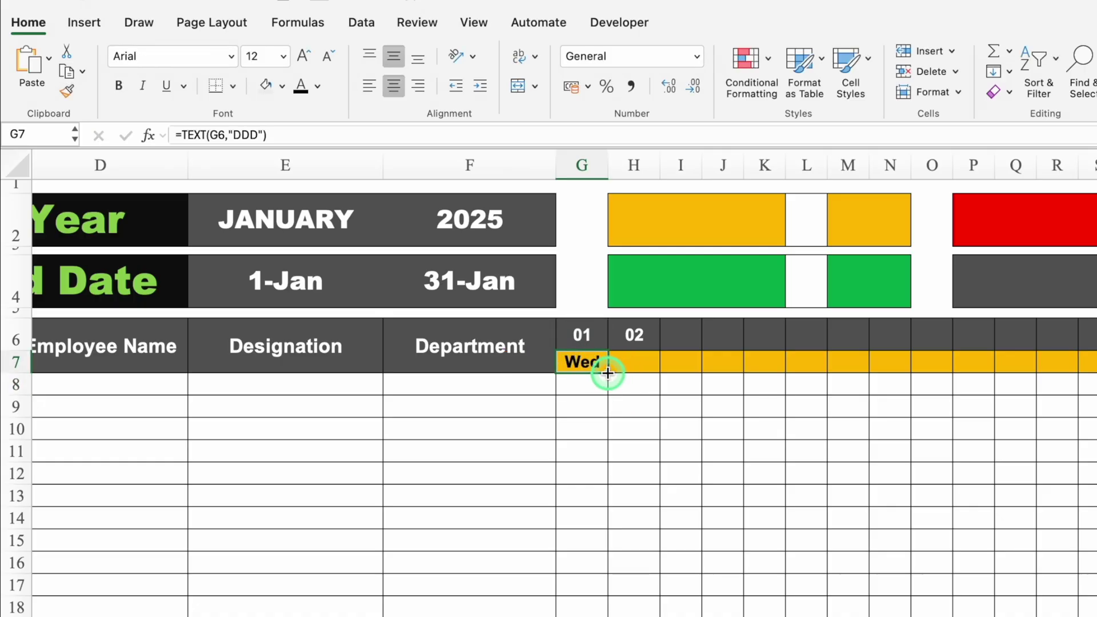
left_click_drag(644, 370, 644, 372)
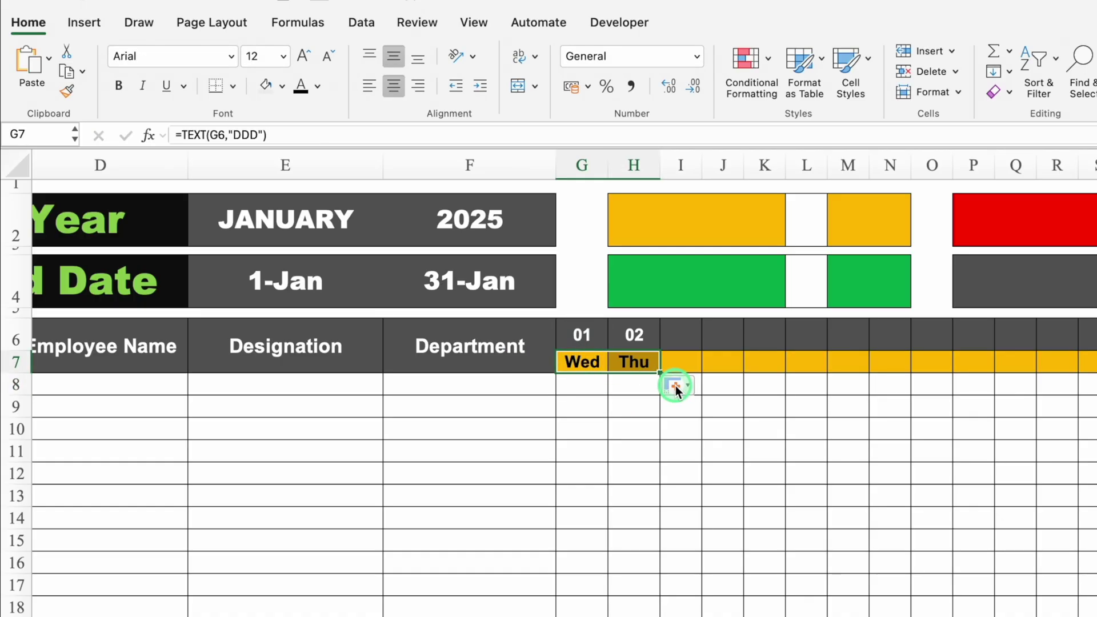
Fill H6:H27 right through column AK so the header runs 01–31, Wed to Fri.
left_click_drag(640, 334, 626, 616)
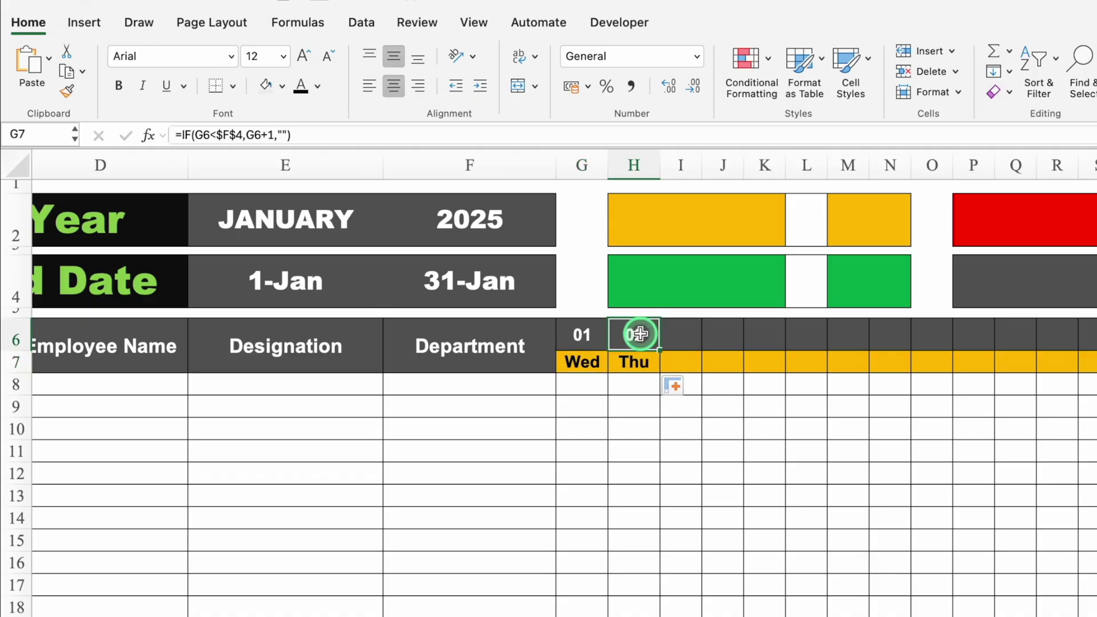
left_click_drag(488, 499, 1025, 576)
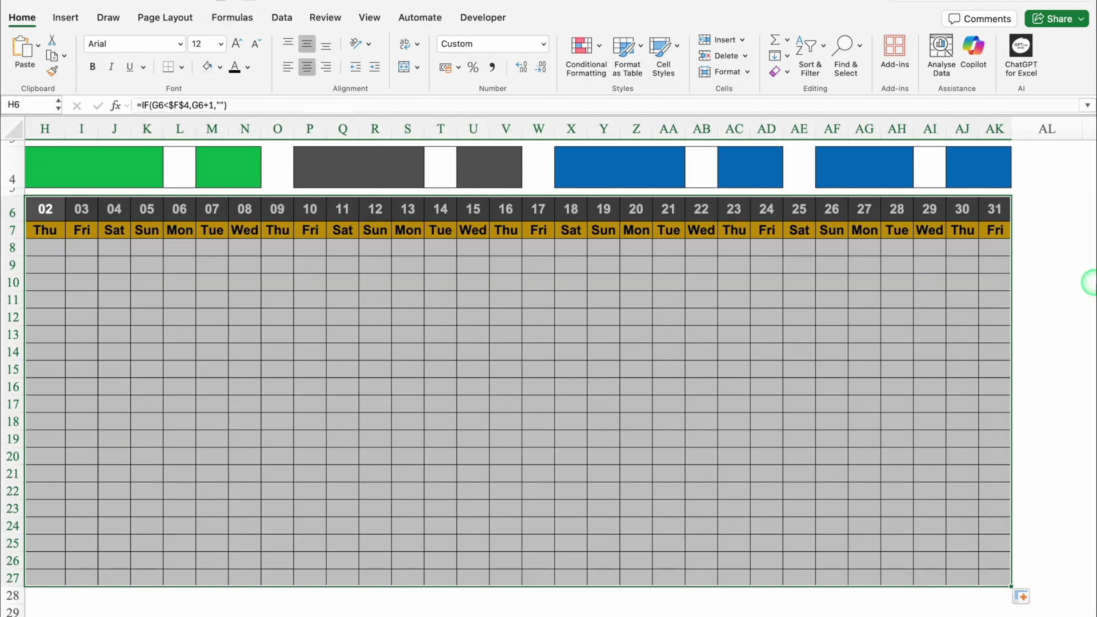
scroll(1089, 309, "up", 1)
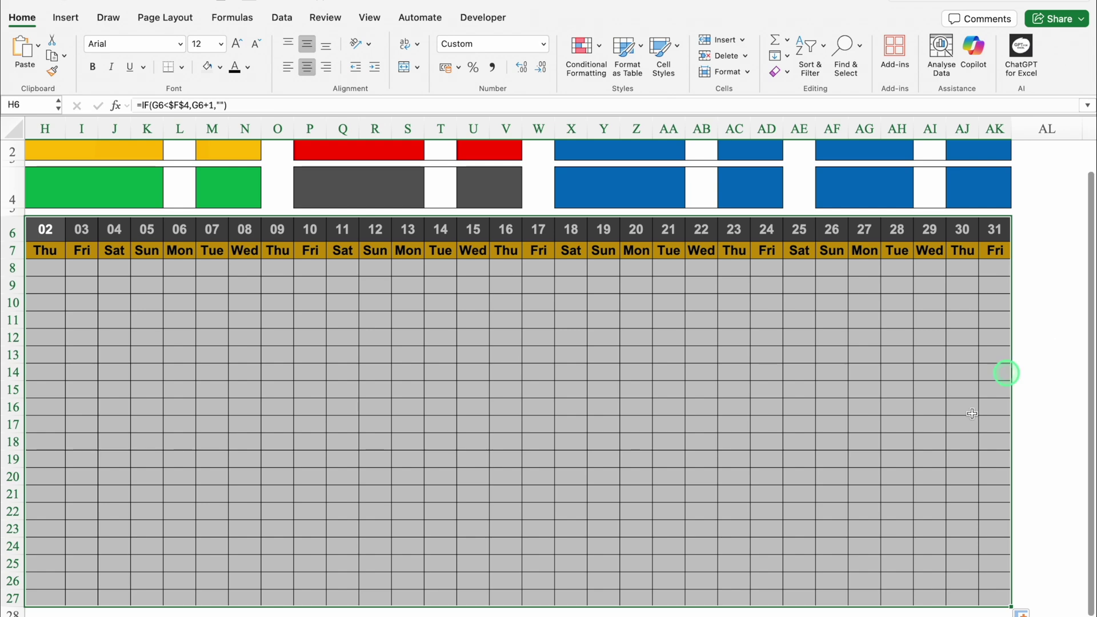
scroll(794, 613, "left", 5)
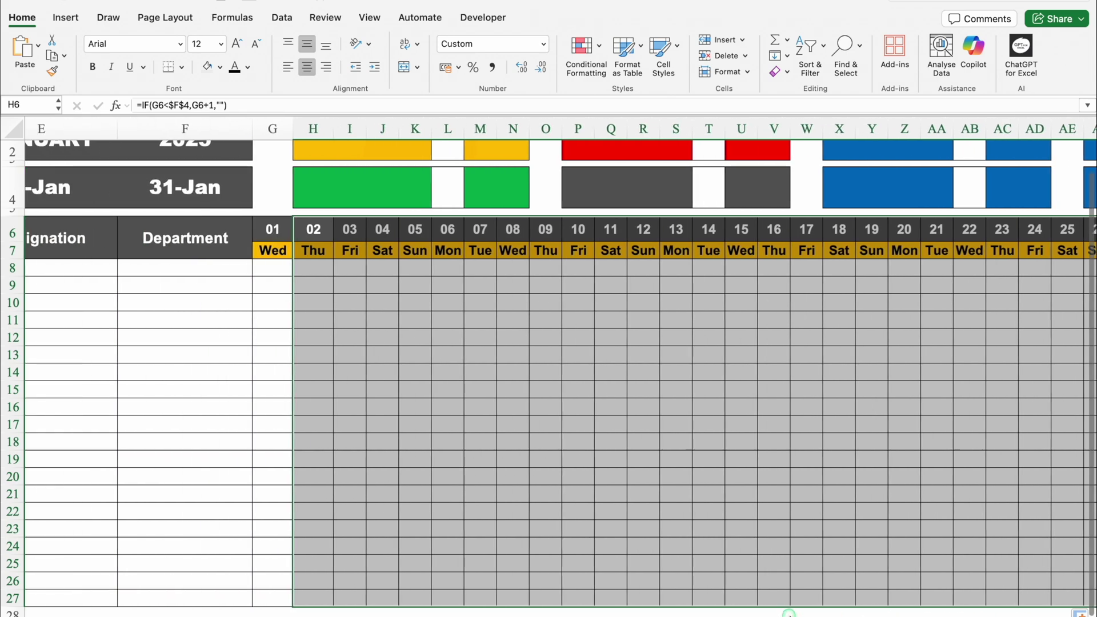
left_click(426, 268)
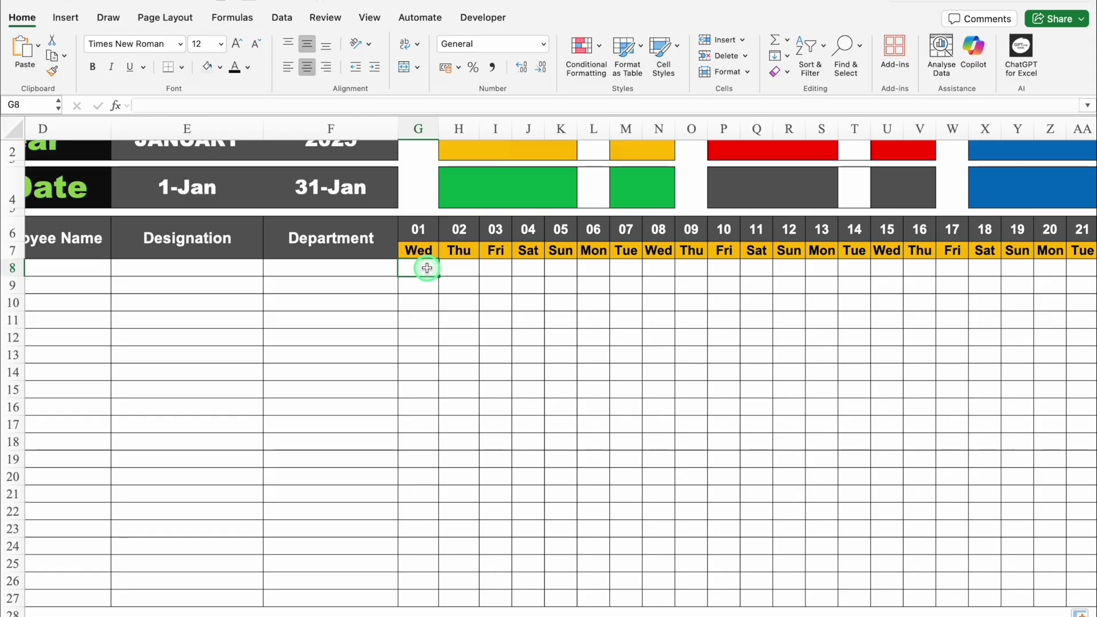
Enter MS in G8 and G27 of the day-01 column.
type("MS")
key("Return")
left_click(423, 596)
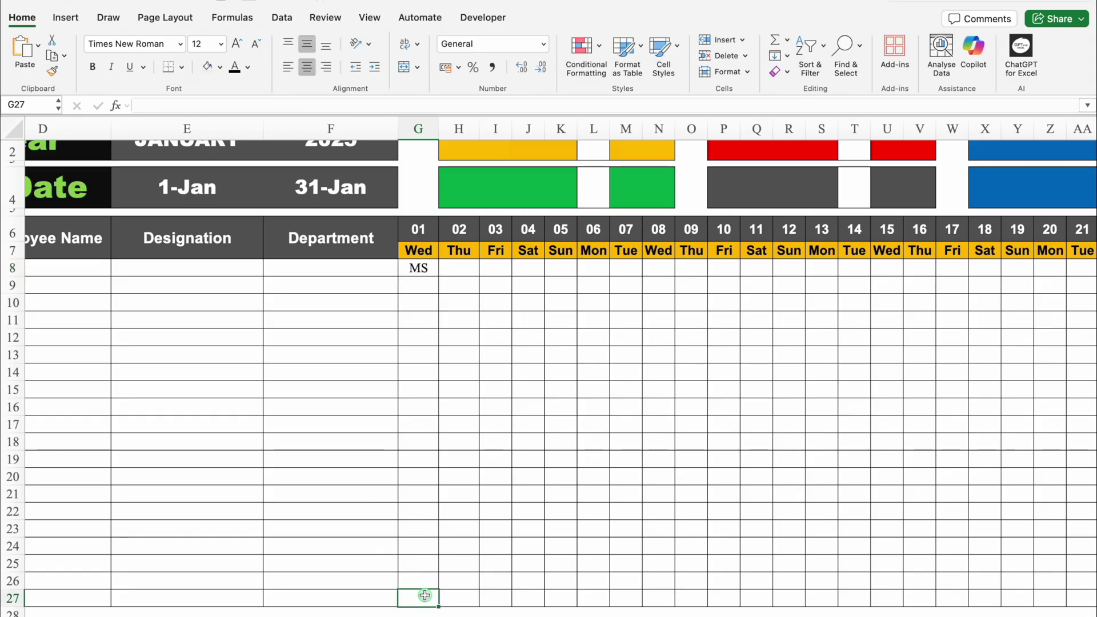
type("MS")
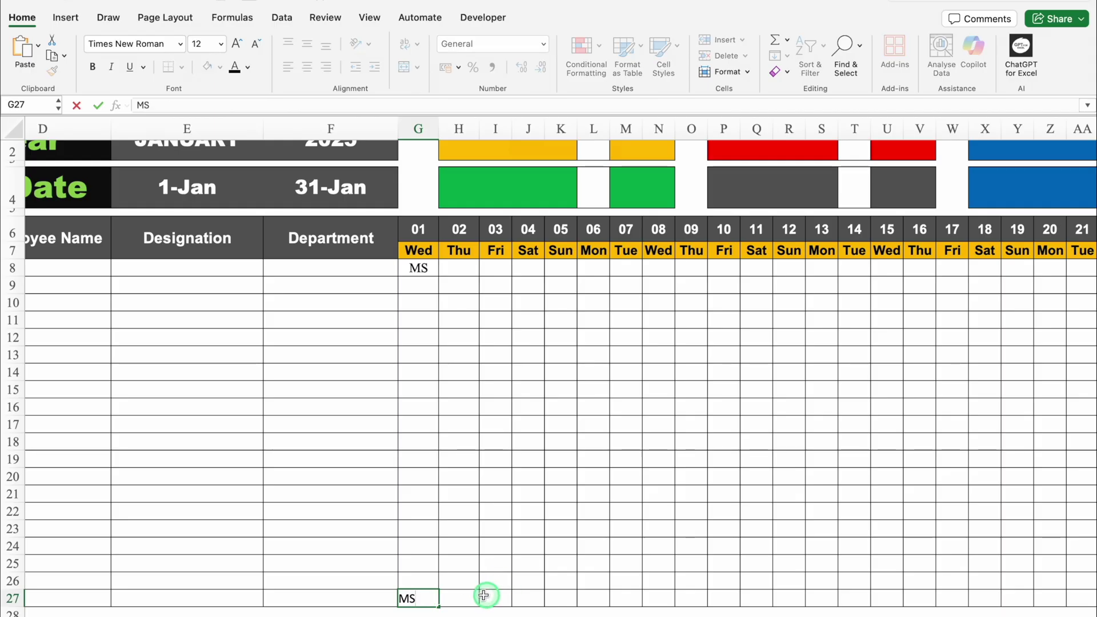
left_click(464, 591)
Enter MS in AK8 and AK27 for day 31, then return to the first date column.
scroll(464, 592, "right", 4)
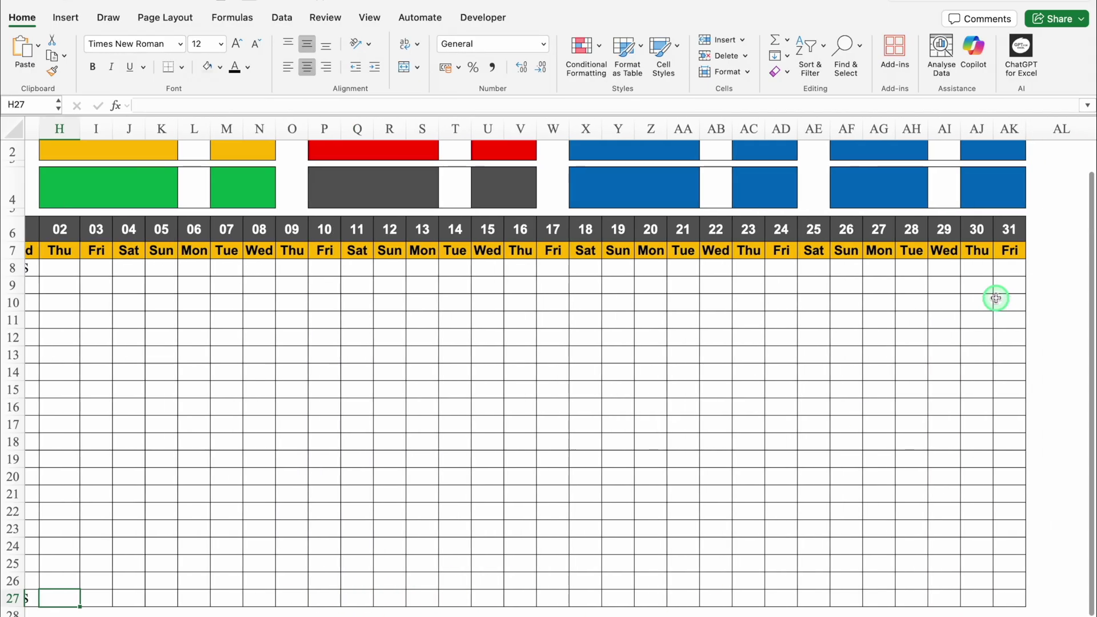
left_click(1006, 268)
type("MS")
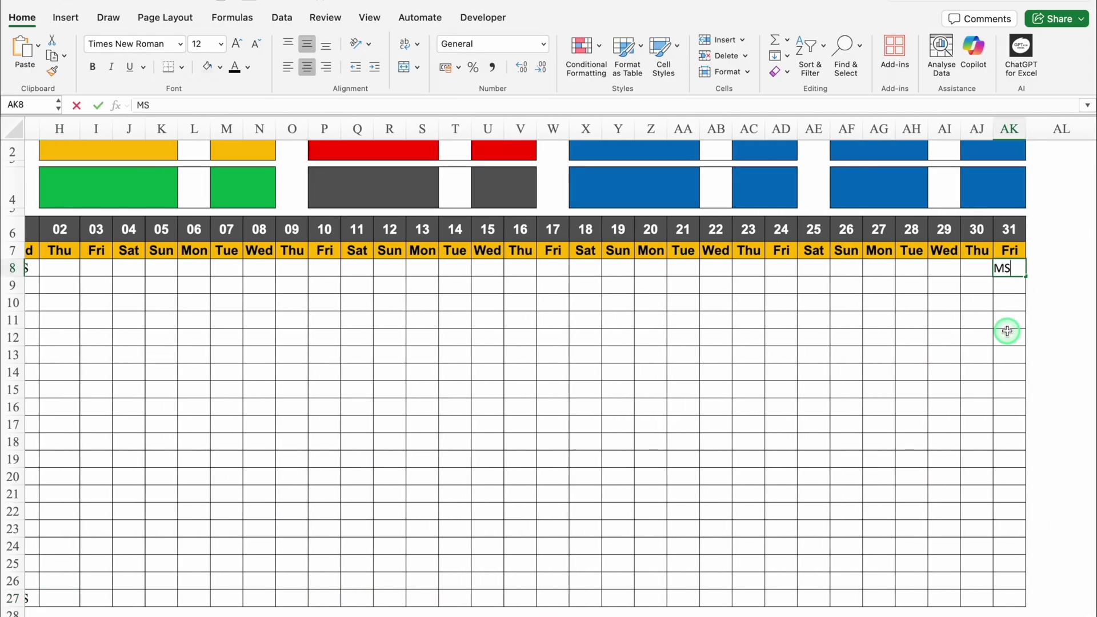
left_click(1006, 597)
type("MS")
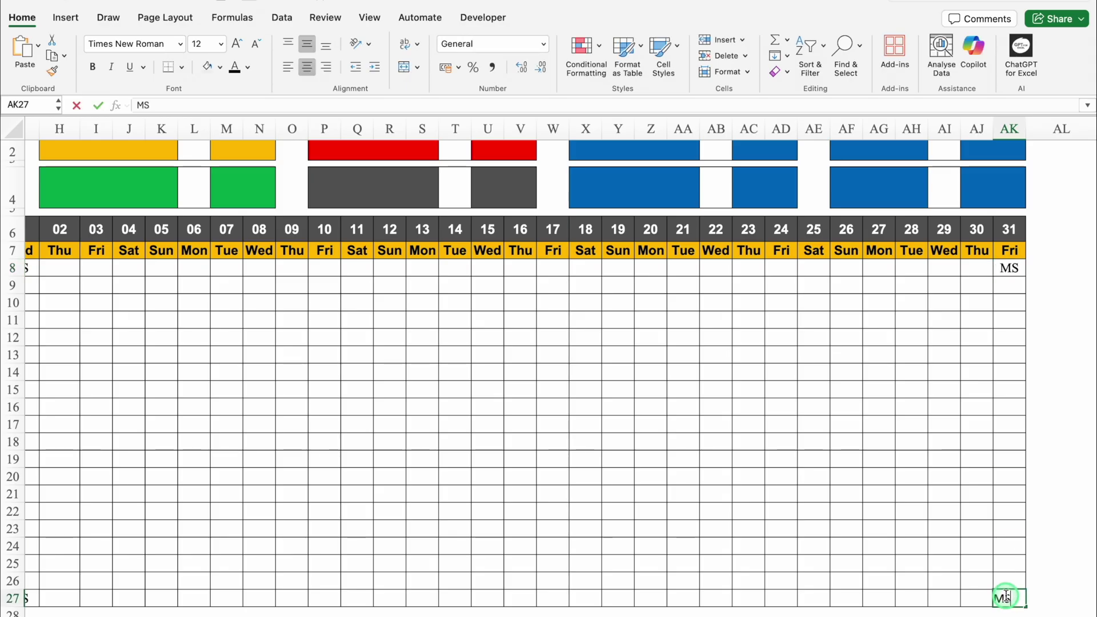
key("Return")
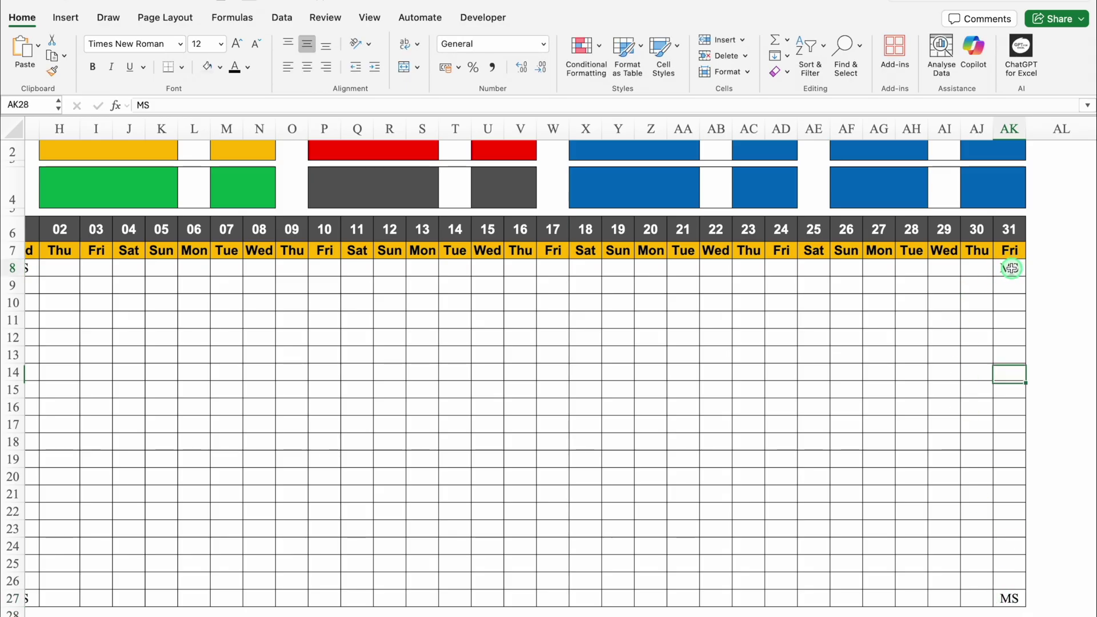
left_click(1011, 268)
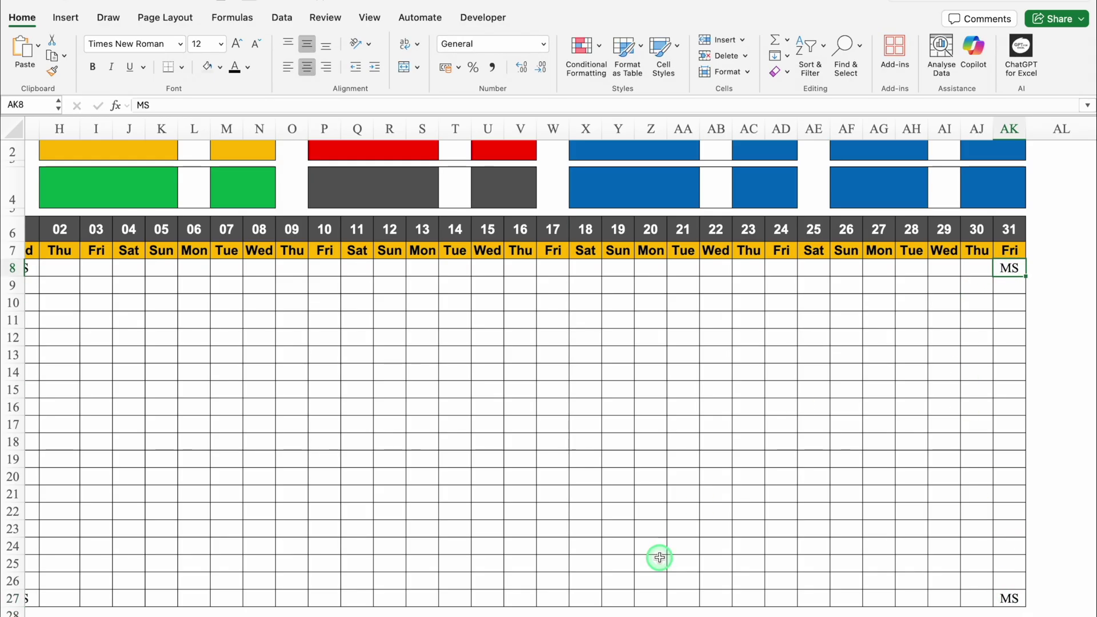
left_click_drag(738, 614, 457, 611)
left_click(455, 231)
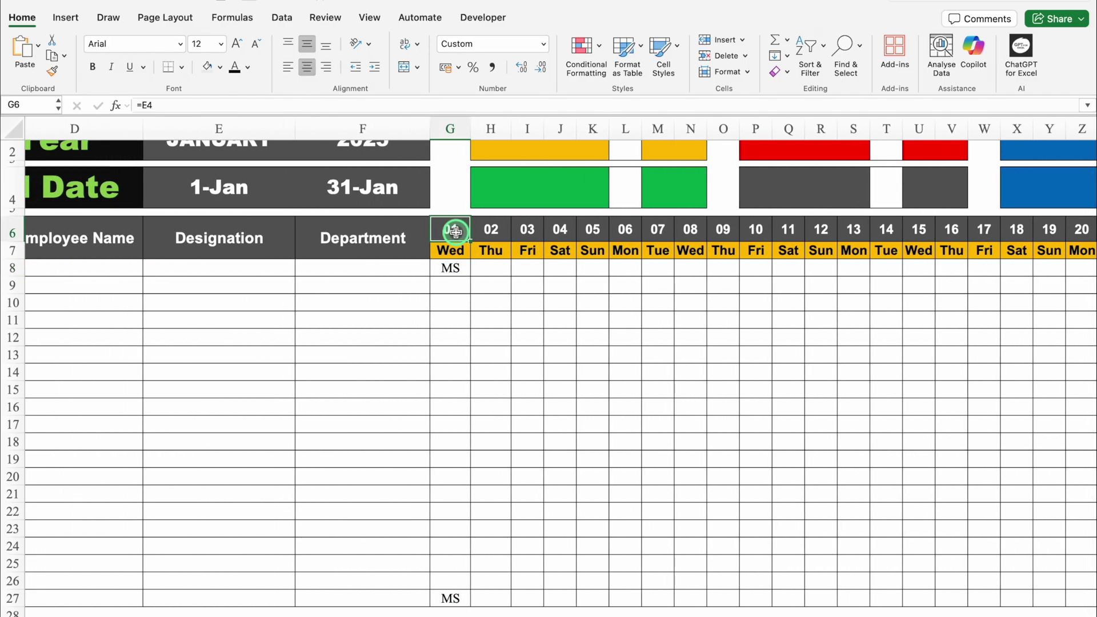
Select G6:AK27 and start a Classic-style, formula-based conditional formatting rule.
key("ctrl+shift+Down")
key("ctrl+shift+Down")
key("ctrl+shift+Right")
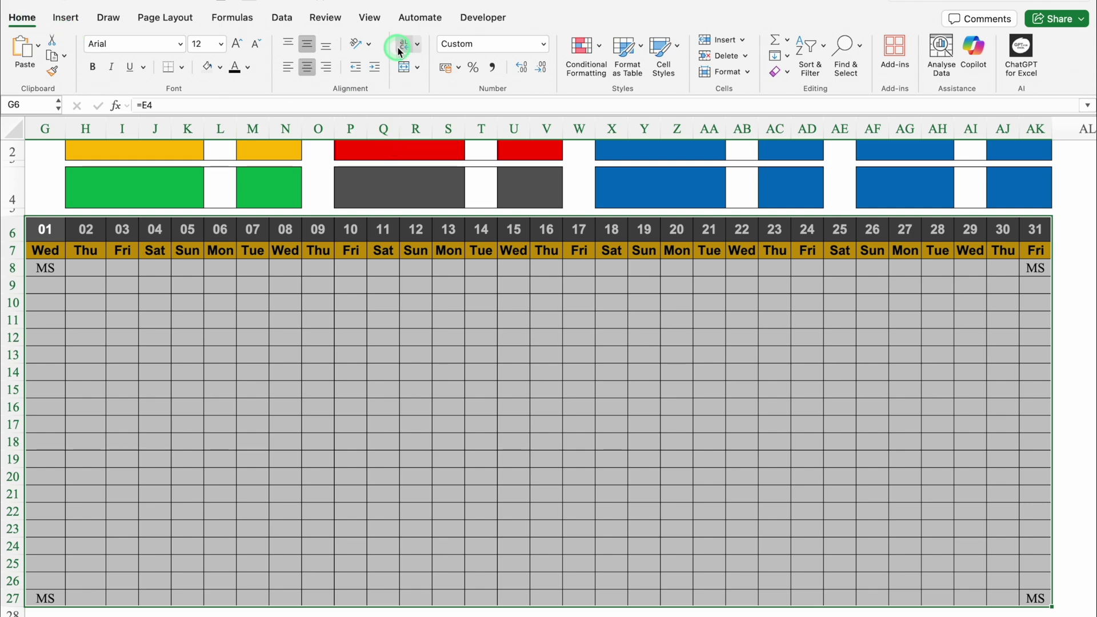
left_click(601, 48)
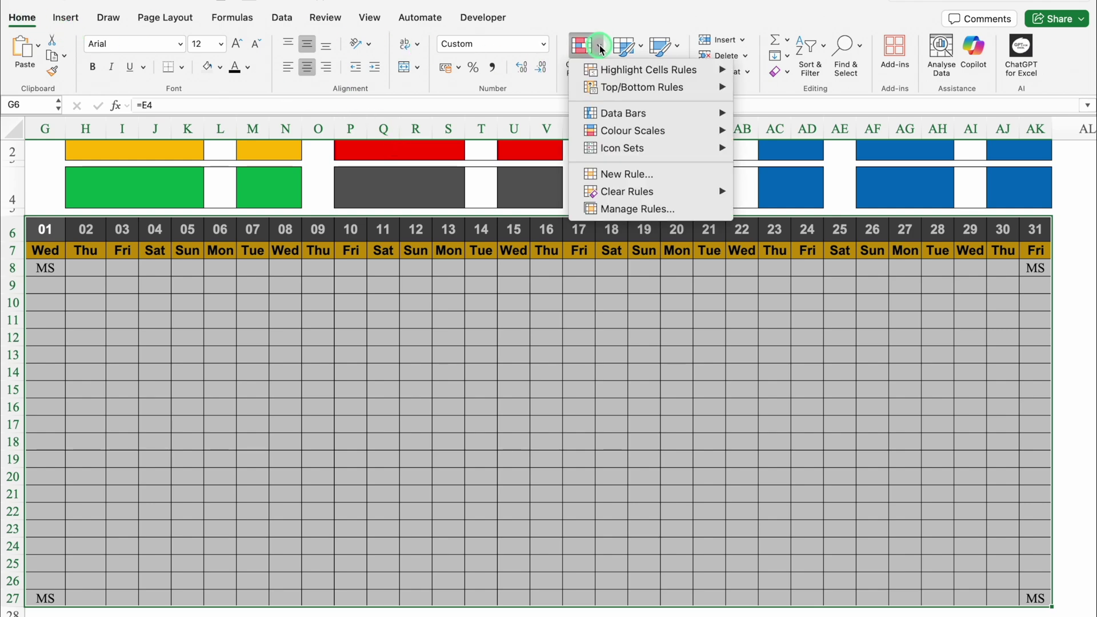
left_click(612, 174)
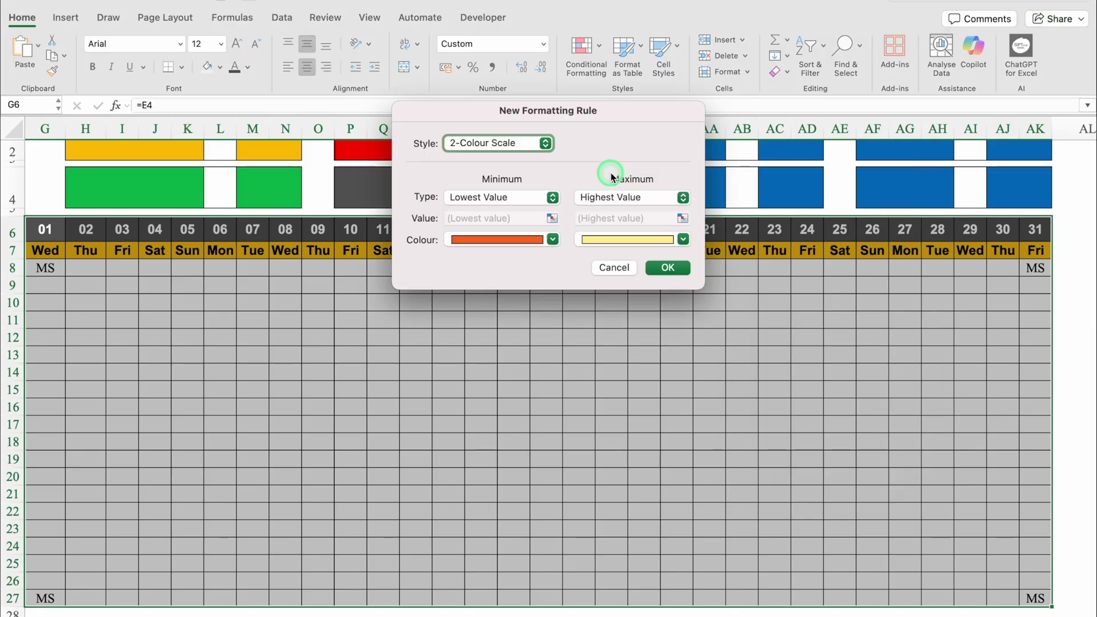
left_click(546, 142)
left_click(496, 208)
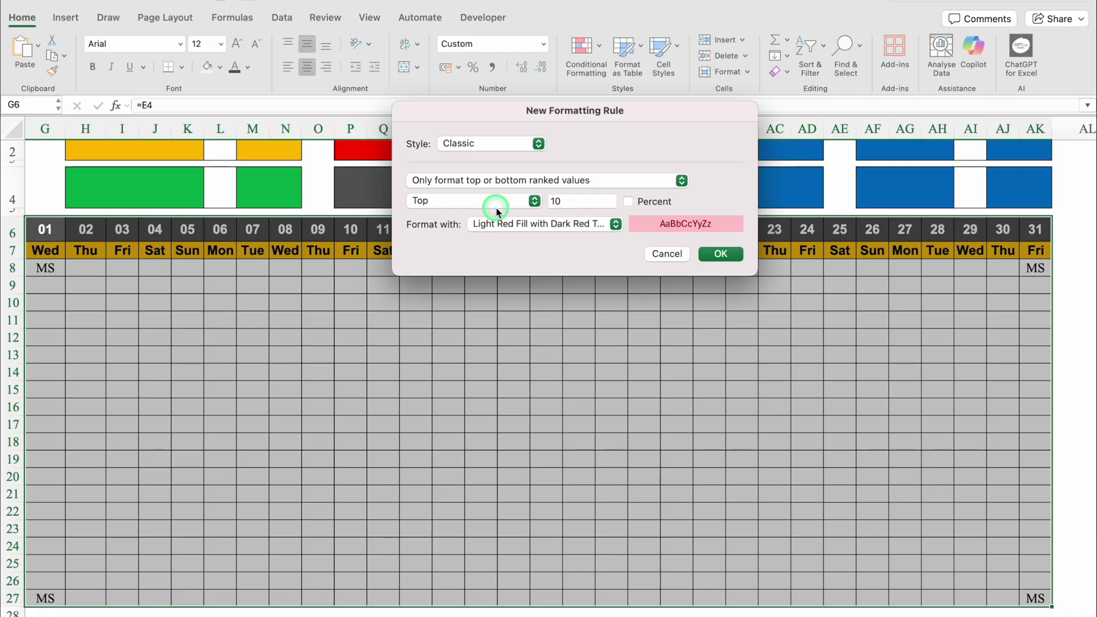
left_click(496, 192)
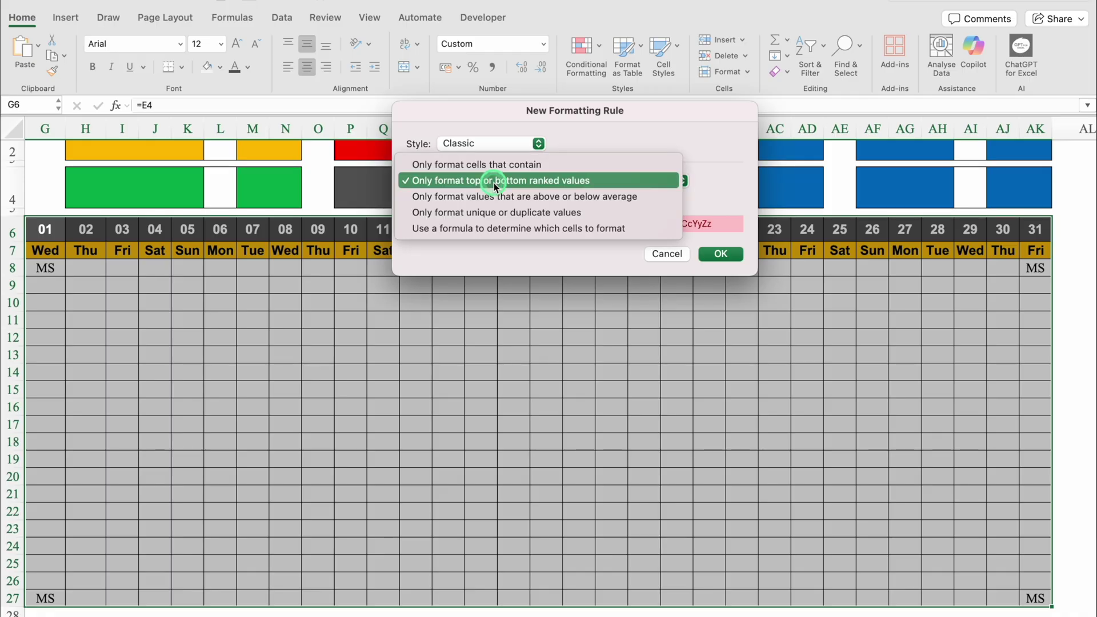
left_click(508, 231)
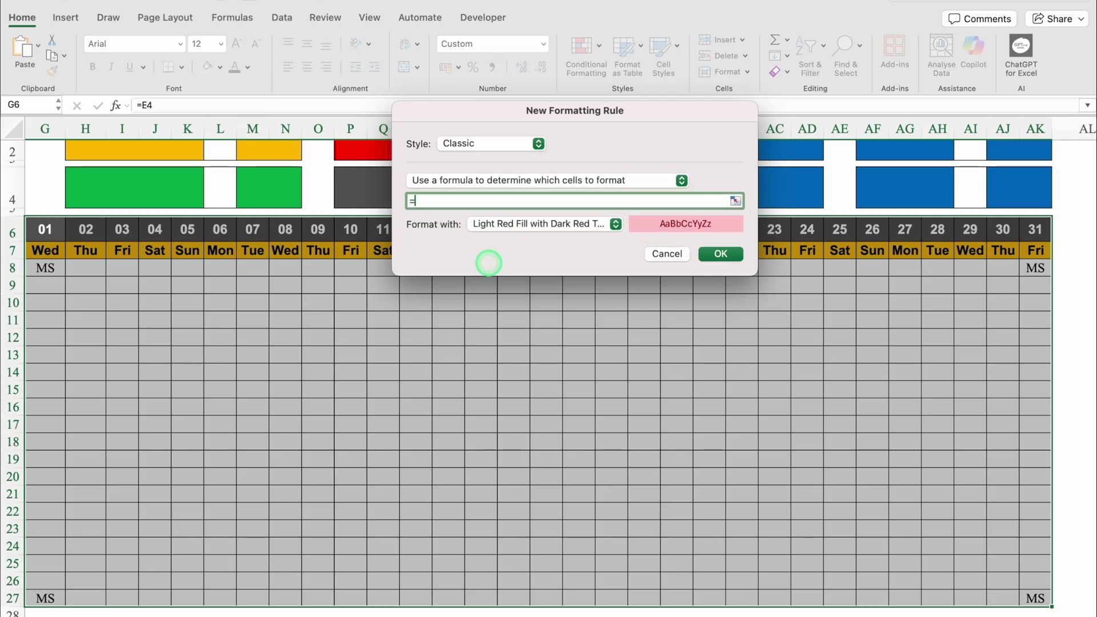
Enter the condition (G$7="Sun") in the rule's formula box.
scroll(527, 606, "left", 5)
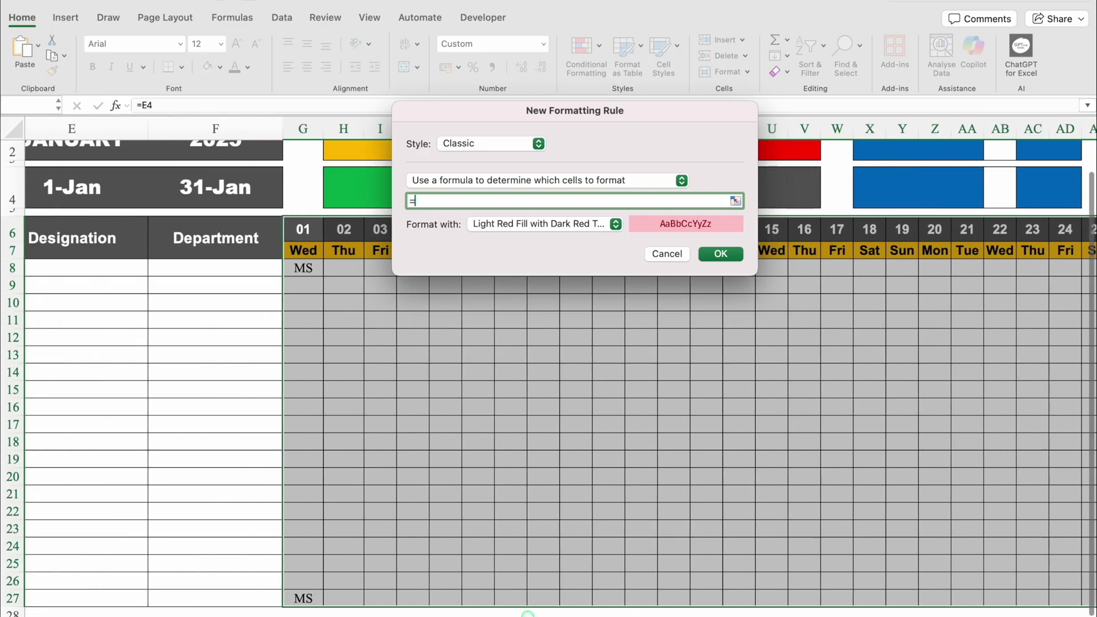
left_click(306, 248)
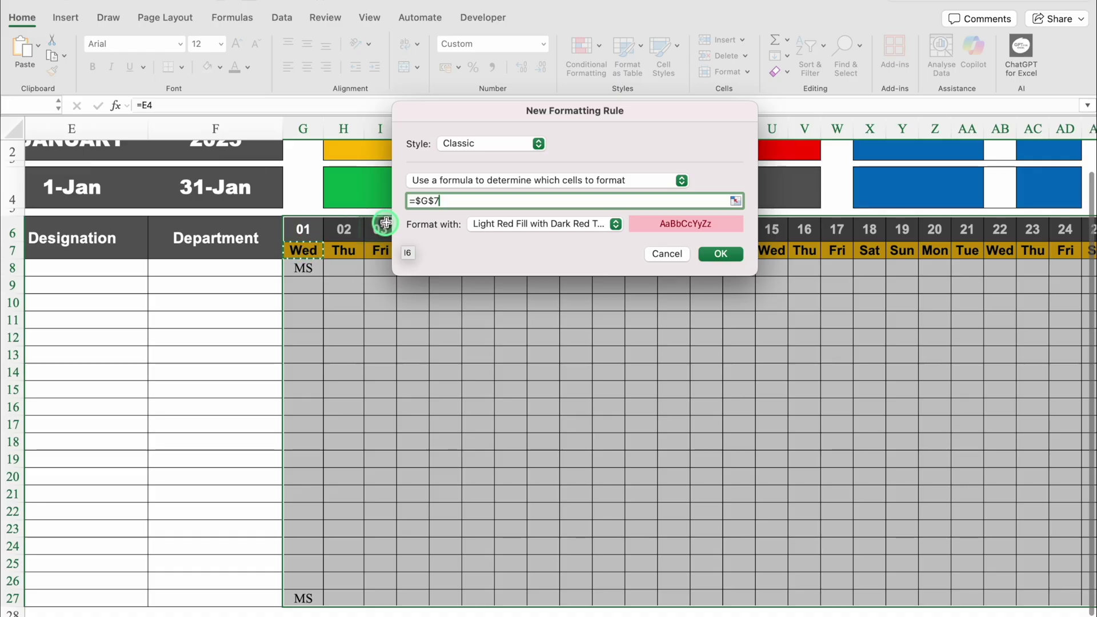
left_click(419, 200)
key("BackSpace")
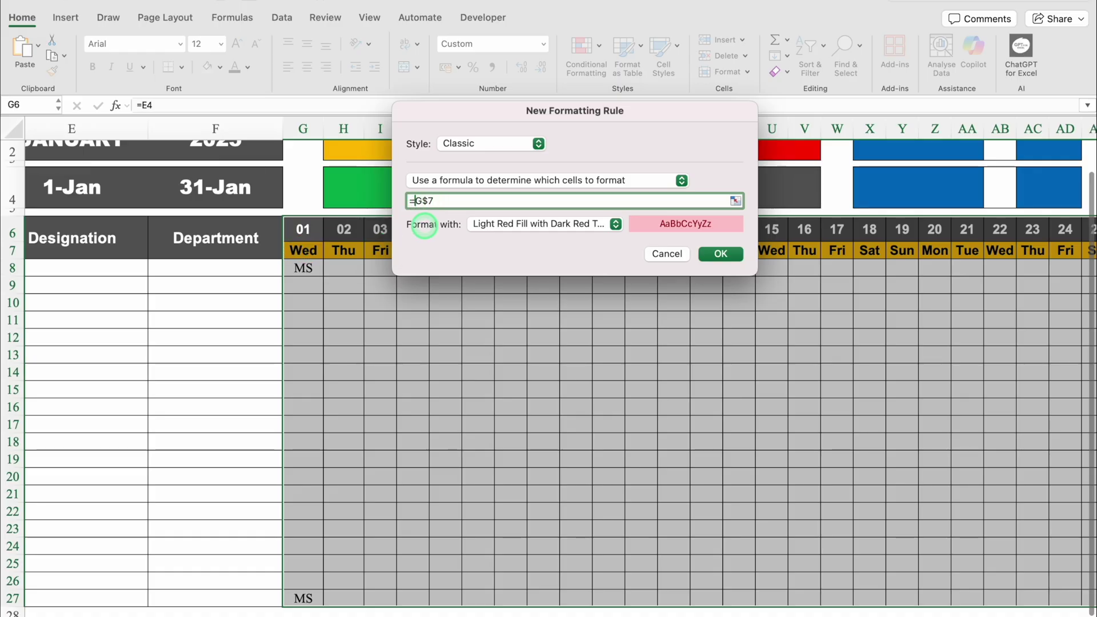
key("Right")
key("Right")
key("Right")
type("=")
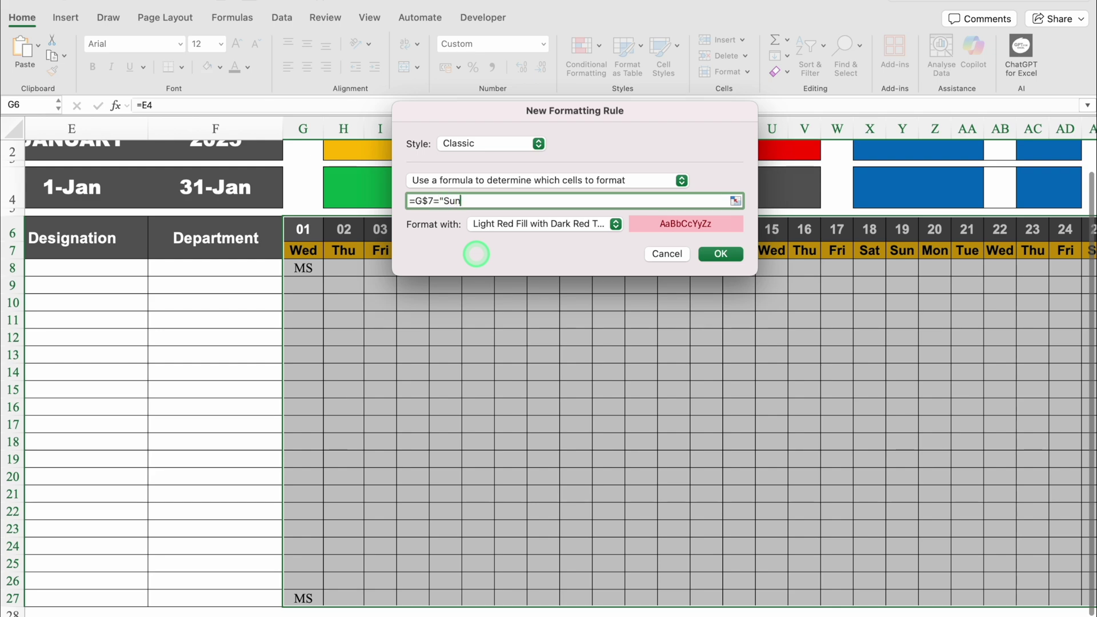
type("\"Sun\"")
left_click(415, 203)
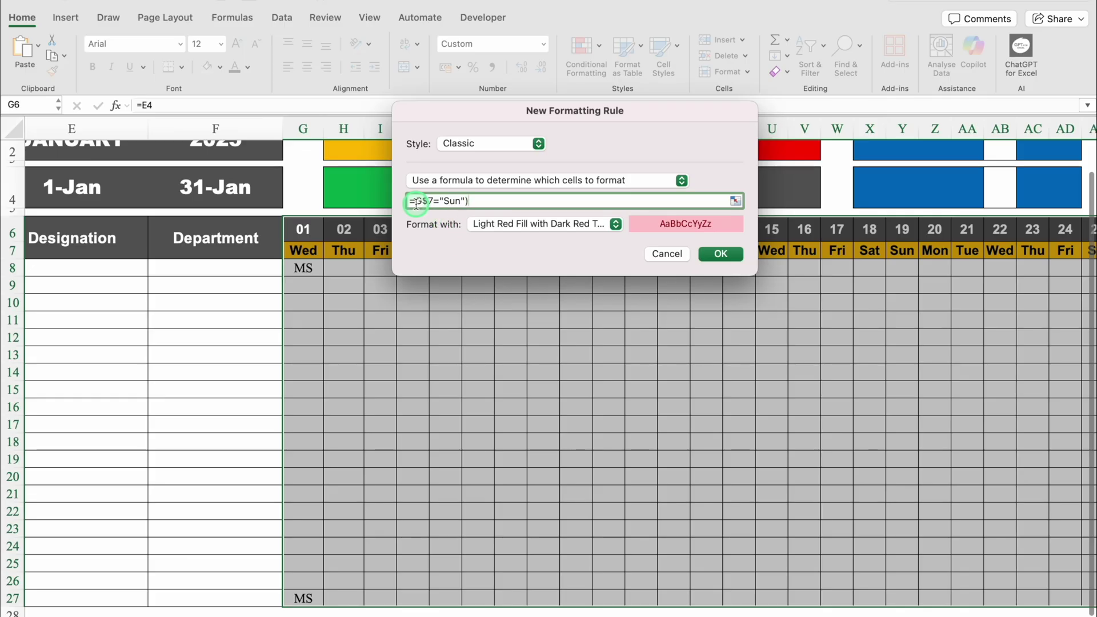
type("(")
left_click(487, 200)
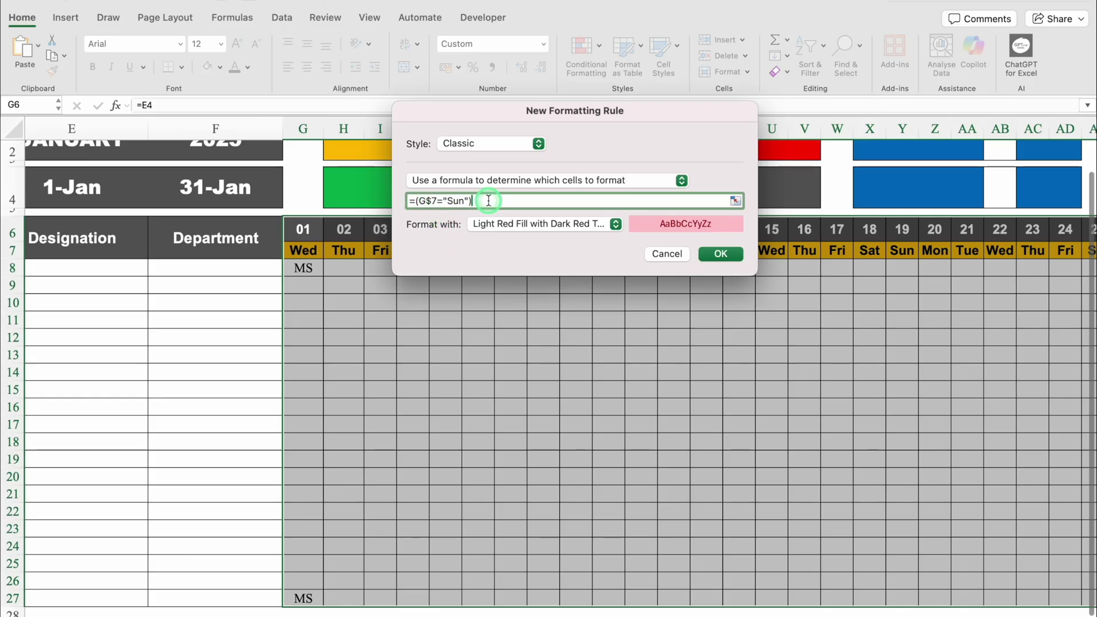
left_click_drag(487, 201, 416, 197)
key("super+c")
Duplicate the condition as Sat, giving =(G$7="Sun")+(G$7="Sat").
left_click(429, 244)
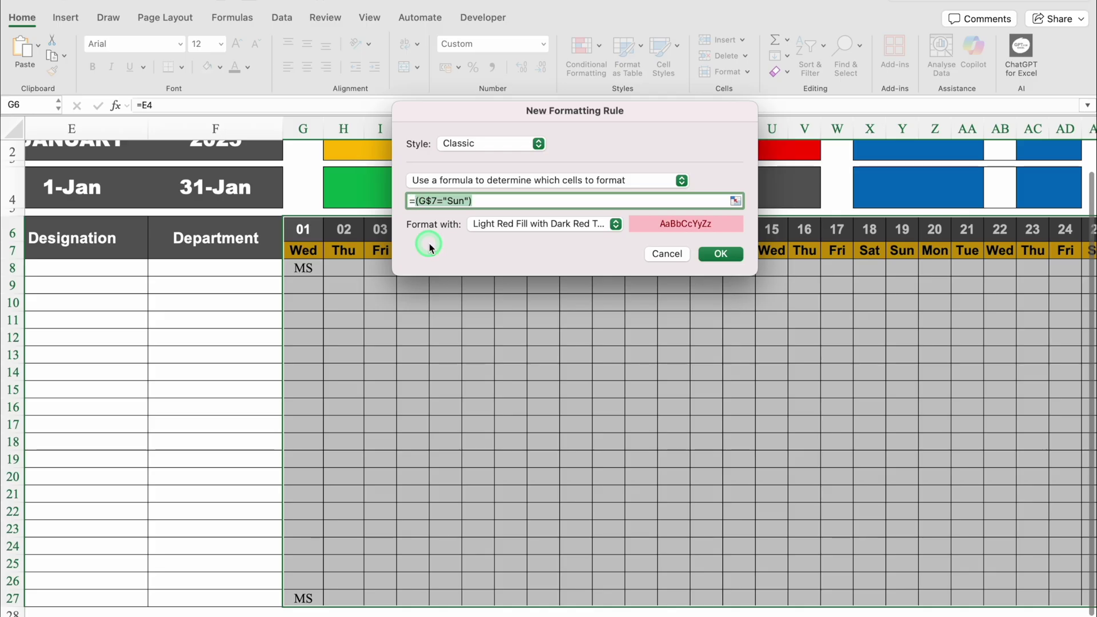
left_click(493, 201)
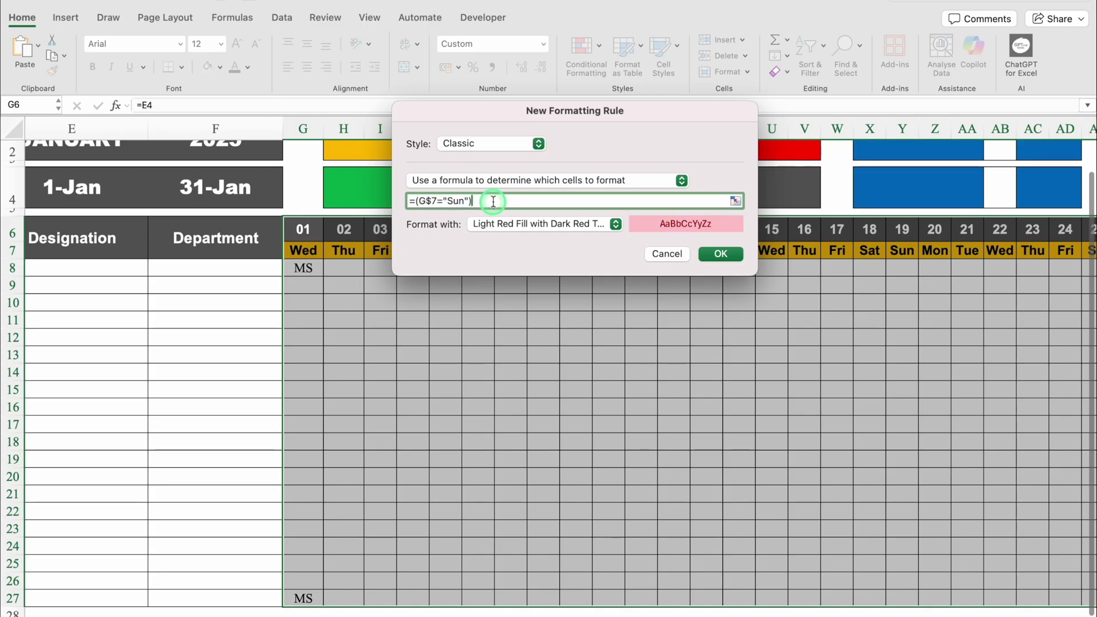
left_click(546, 257)
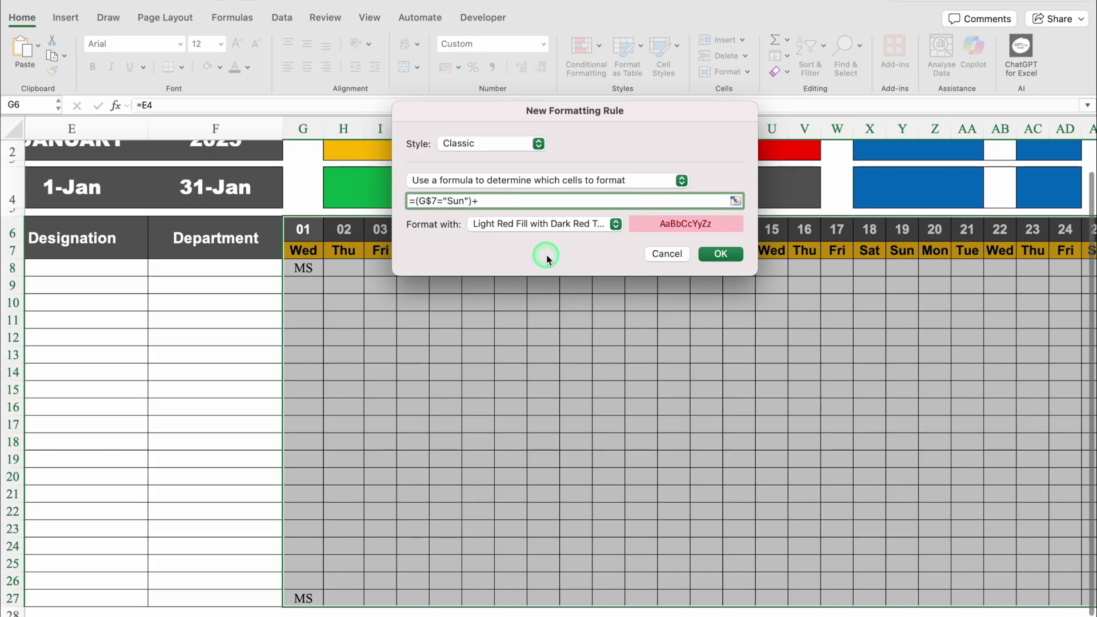
key("super+v")
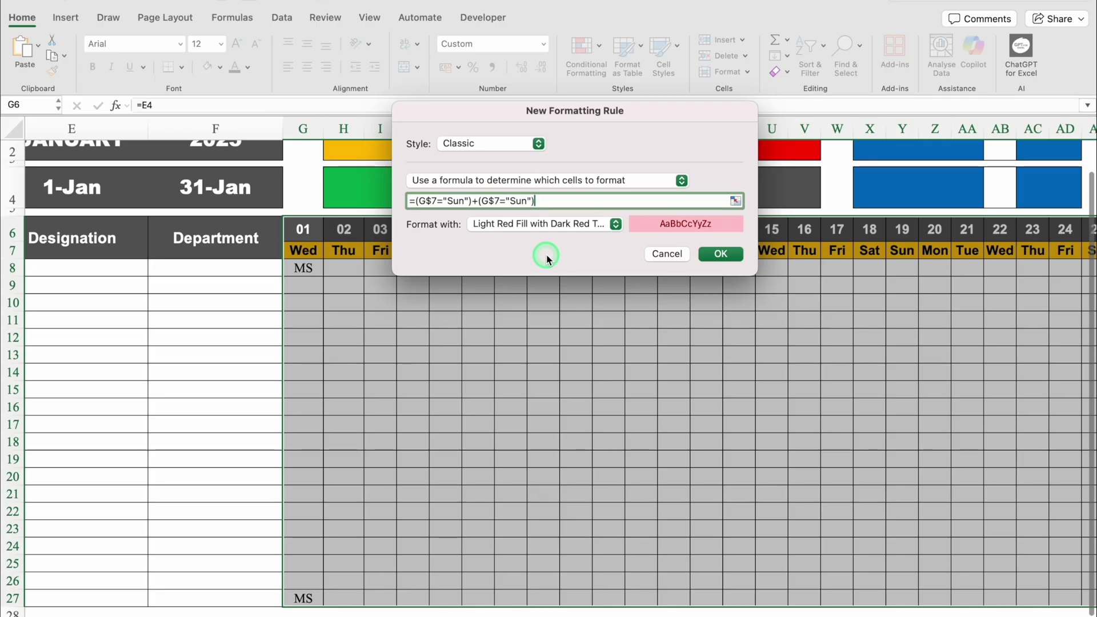
left_click(526, 203)
key("BackSpace")
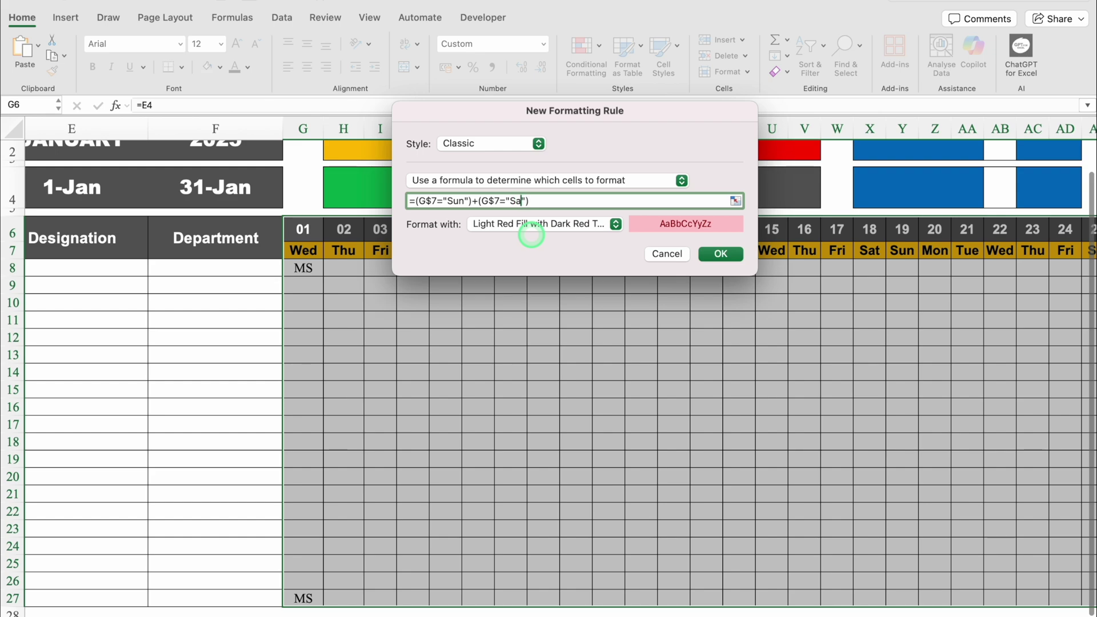
left_click(531, 234)
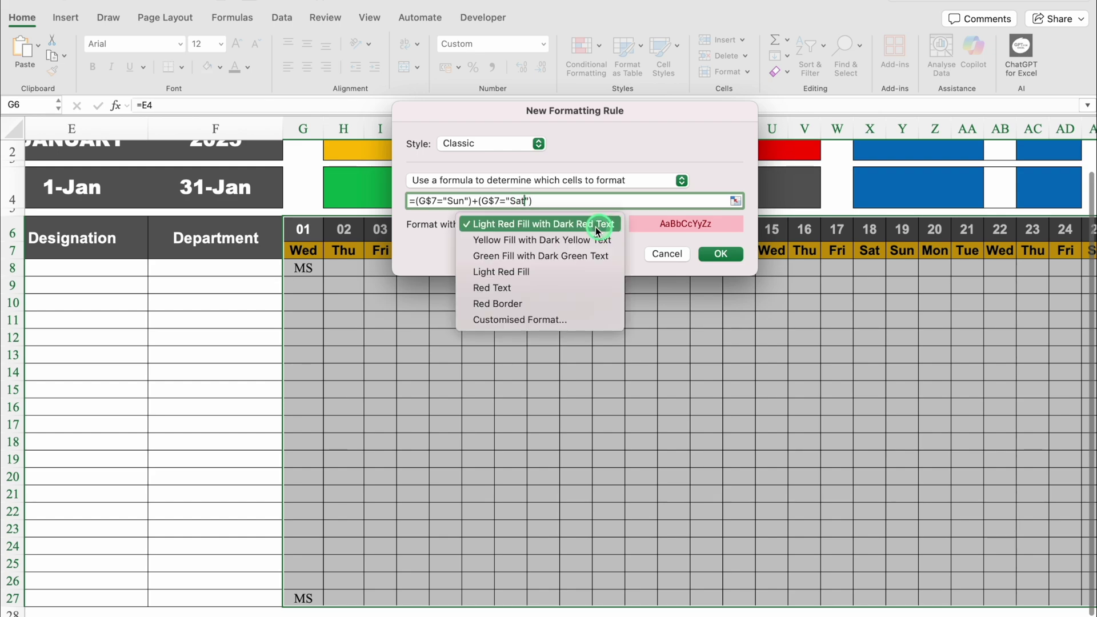
Give the rule a custom format with a red background fill.
left_click(531, 321)
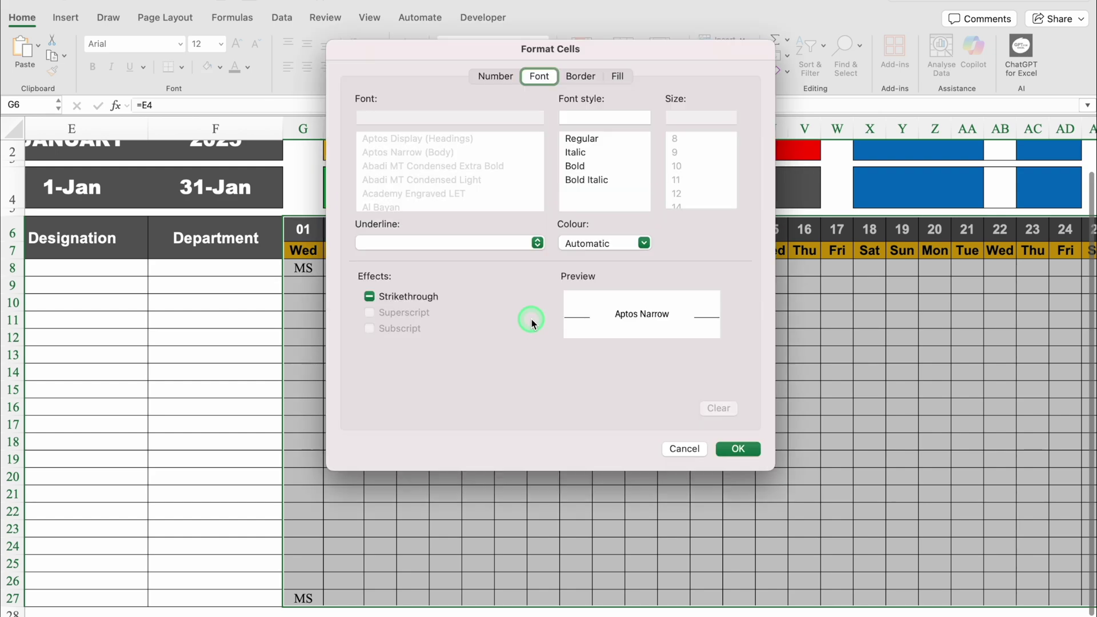
left_click(495, 77)
left_click(539, 77)
left_click(580, 77)
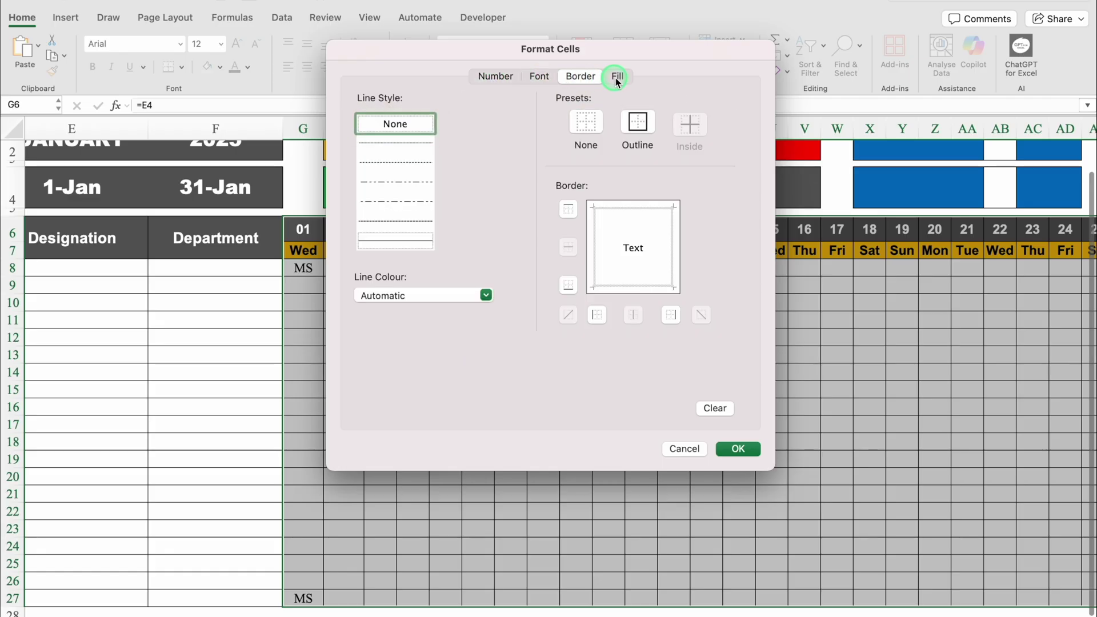
left_click(616, 79)
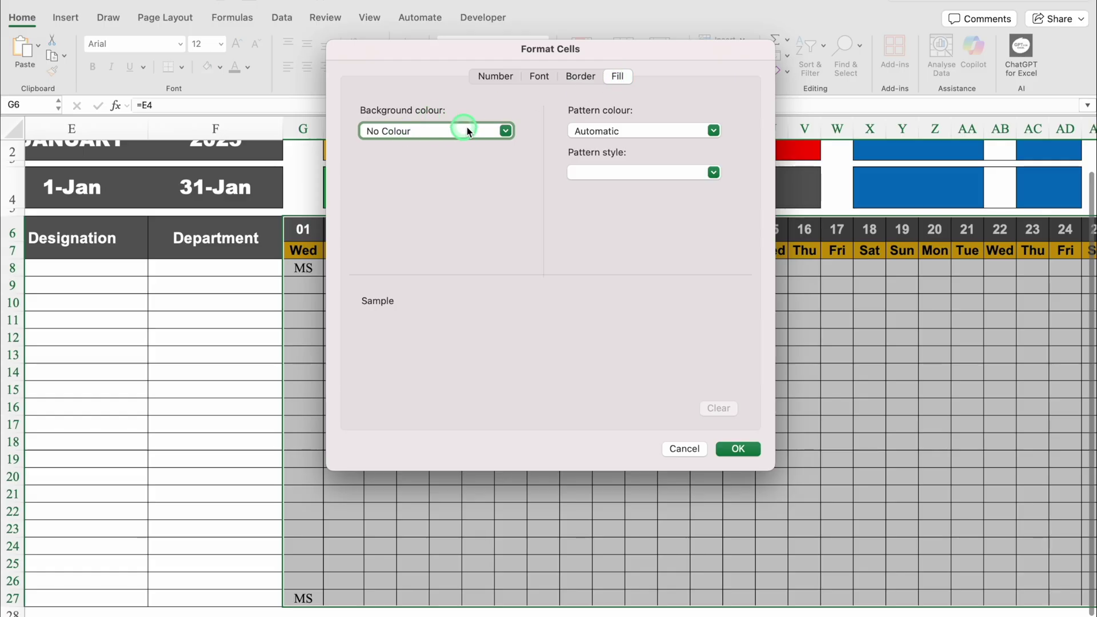
left_click(506, 132)
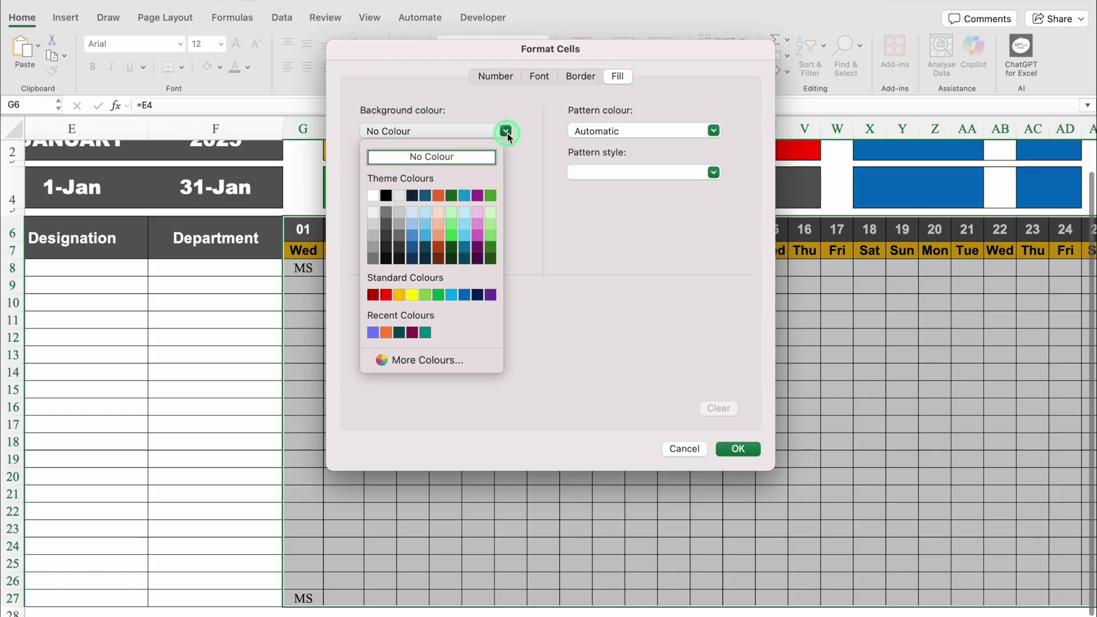
left_click(386, 294)
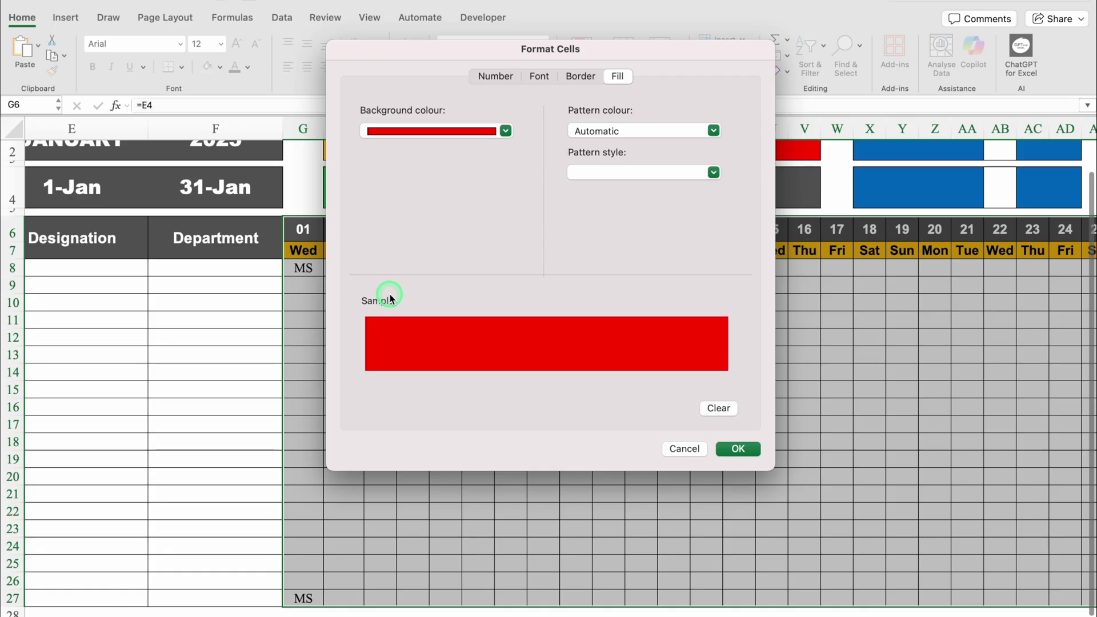
Set the format's font colour to white and apply the weekend rule to the grid.
left_click(537, 76)
left_click(645, 243)
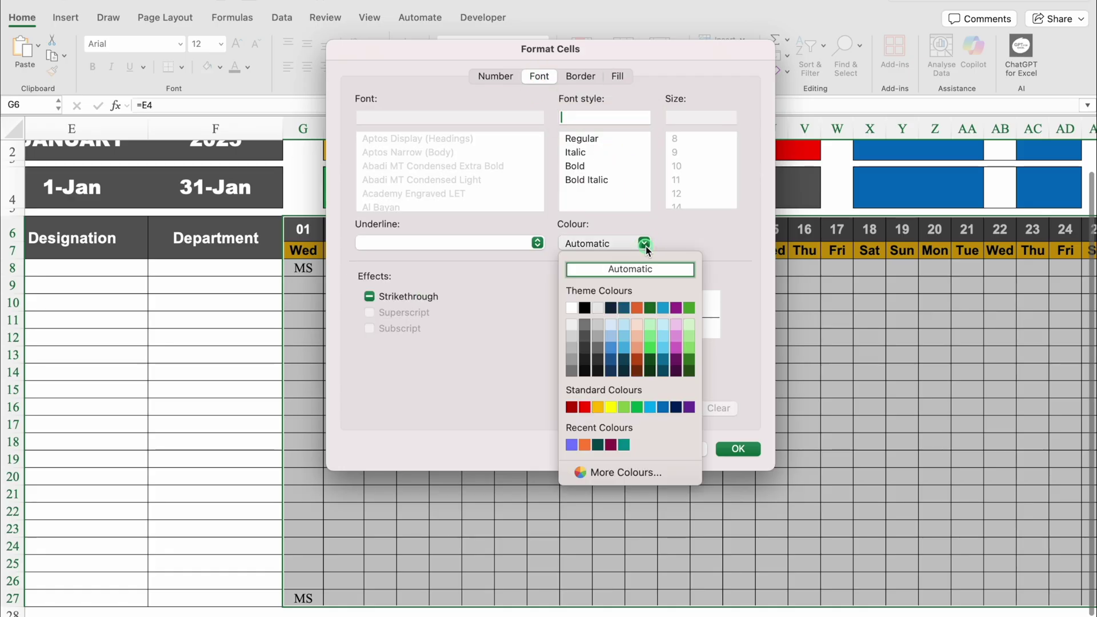
left_click(571, 308)
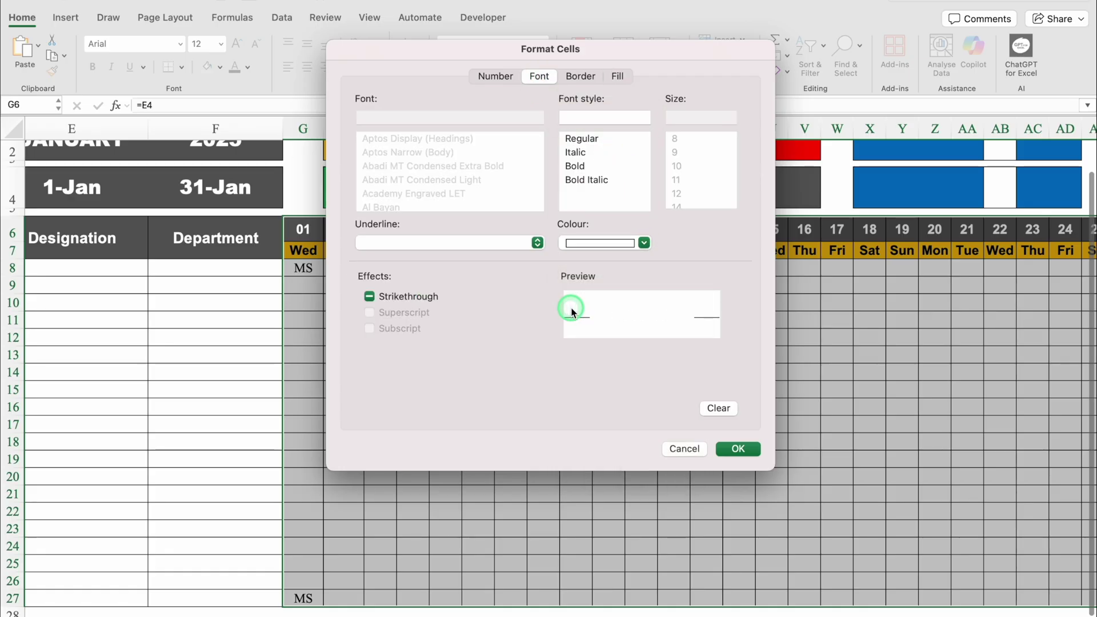
left_click(738, 450)
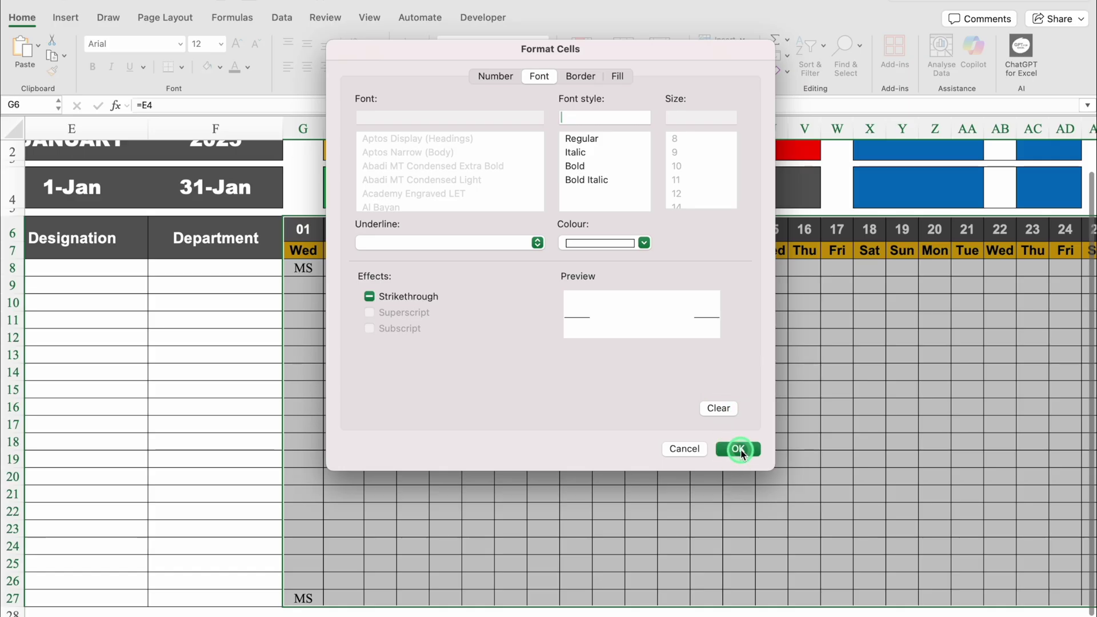
left_click(721, 255)
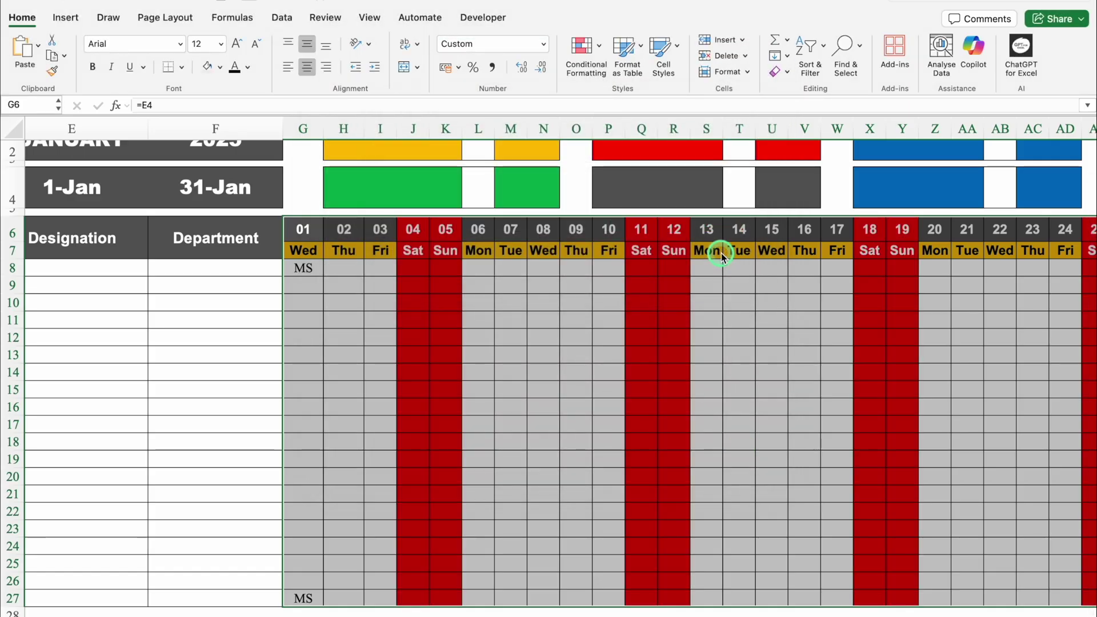
left_click(544, 357)
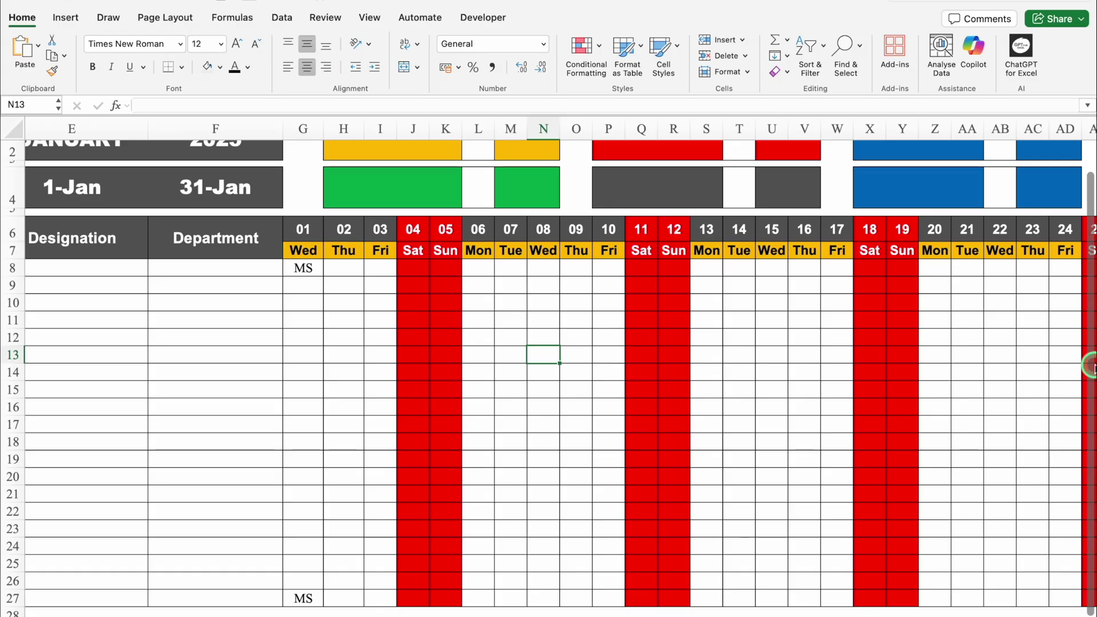
Label the legend boxes Morning Shift, General Shift, Evening Shift and Night Shift.
scroll(1088, 366, "up", 1)
left_click(371, 172)
type("Morning Shift")
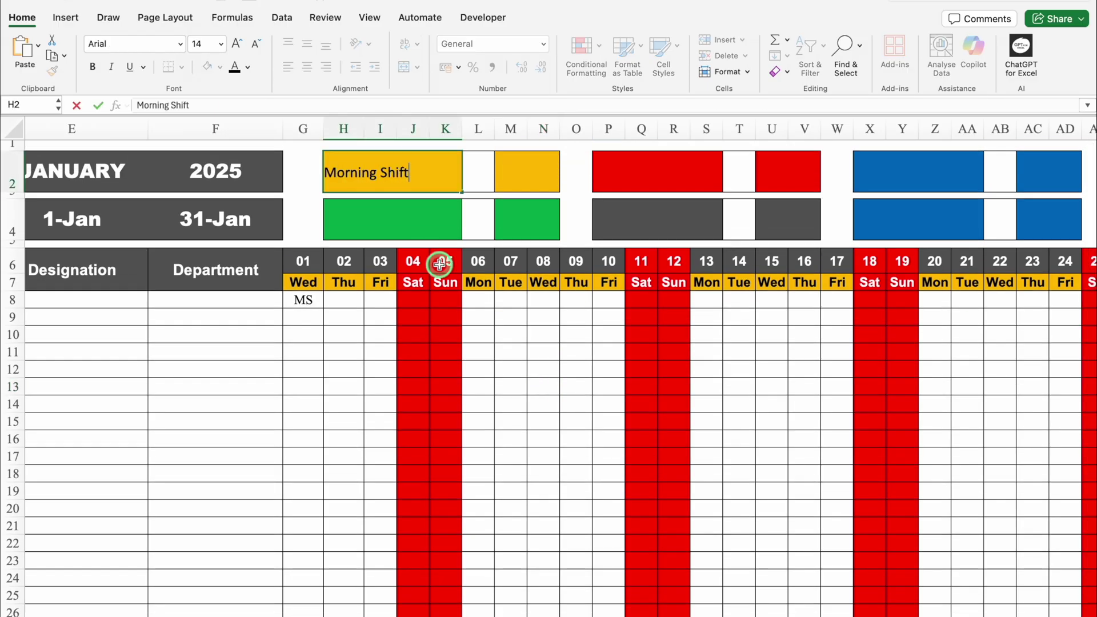
key("Return")
type("Gener")
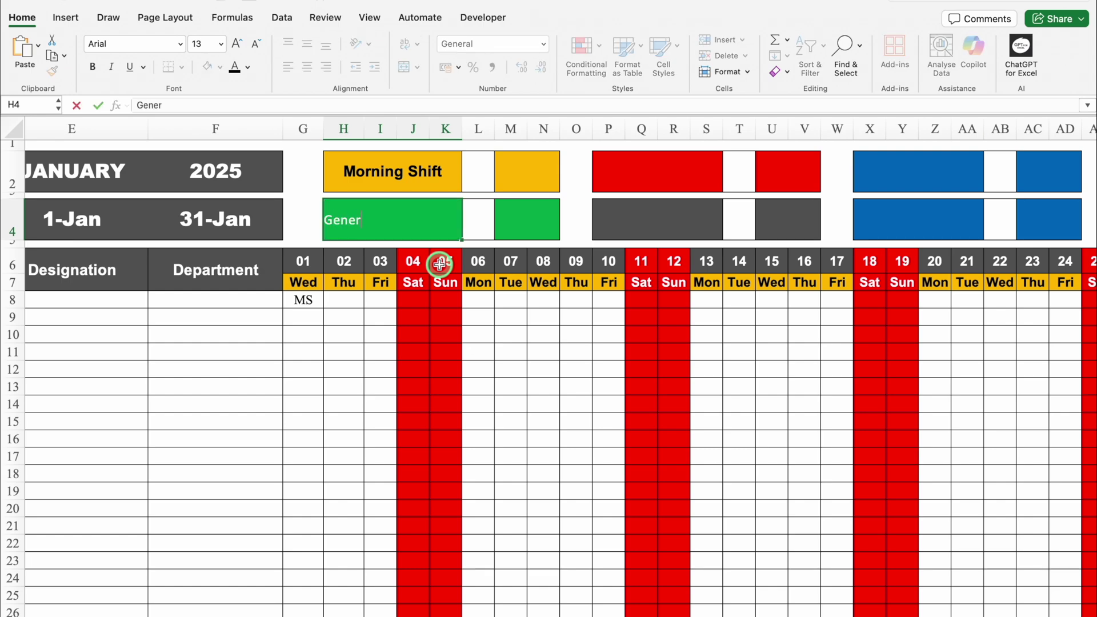
type("al Shift")
left_click(640, 172)
type("Evening Shift")
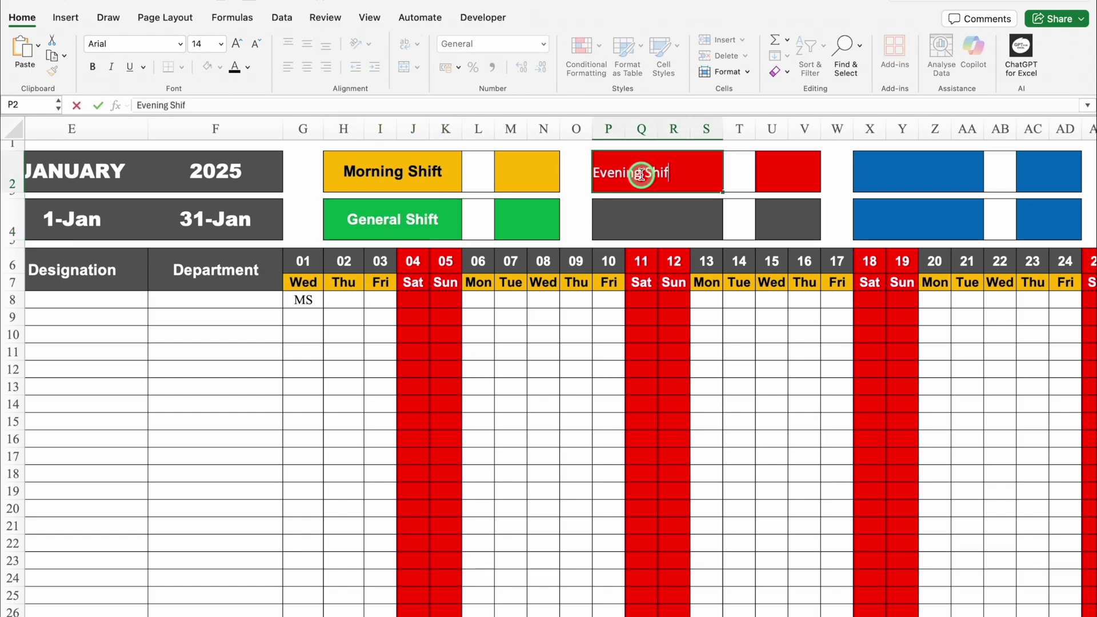
key("Return")
type("Night Shift")
Label the remaining legend boxes Week Offs, Total Leaves, Absconding and Break Shifts.
left_click(903, 177)
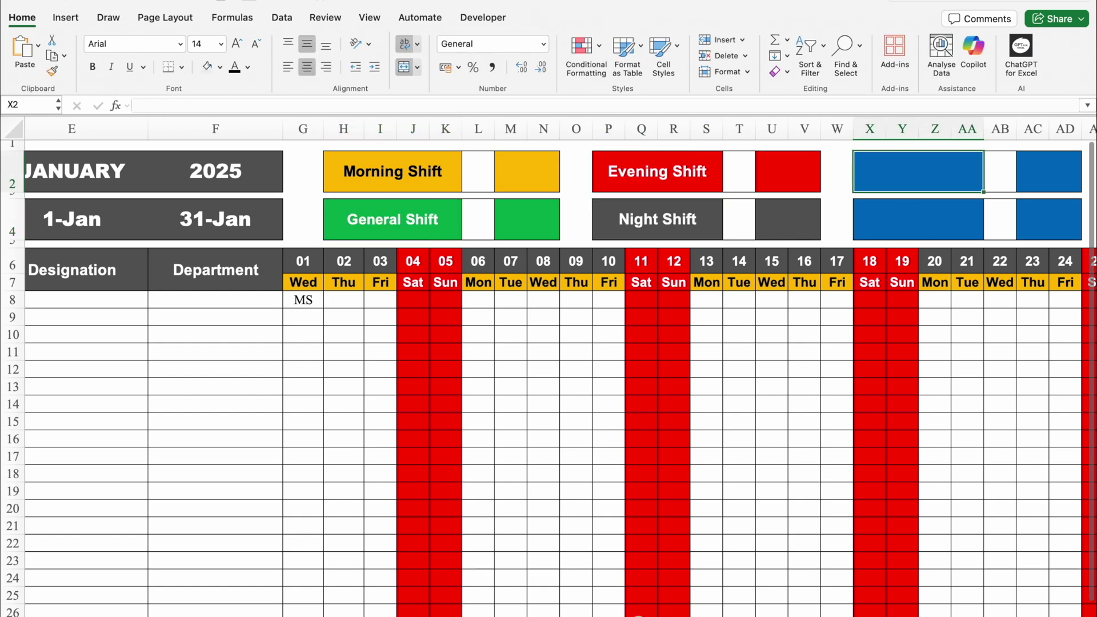
scroll(715, 612, "right", 2)
scroll(716, 612, "right", 3)
type("Week Offs")
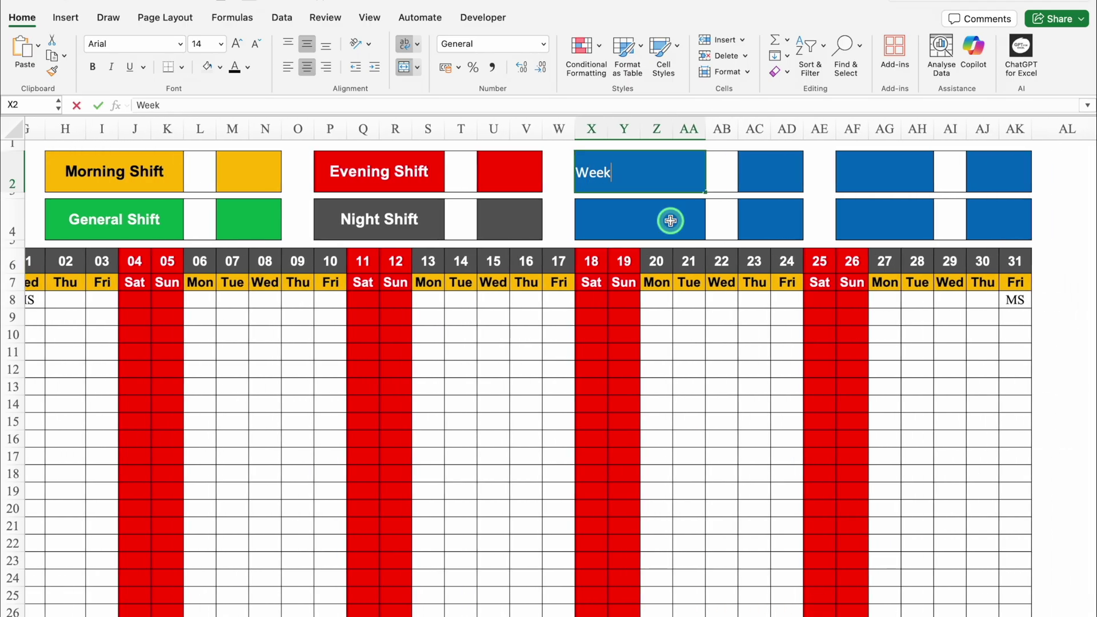
left_click(670, 220)
type("Total ")
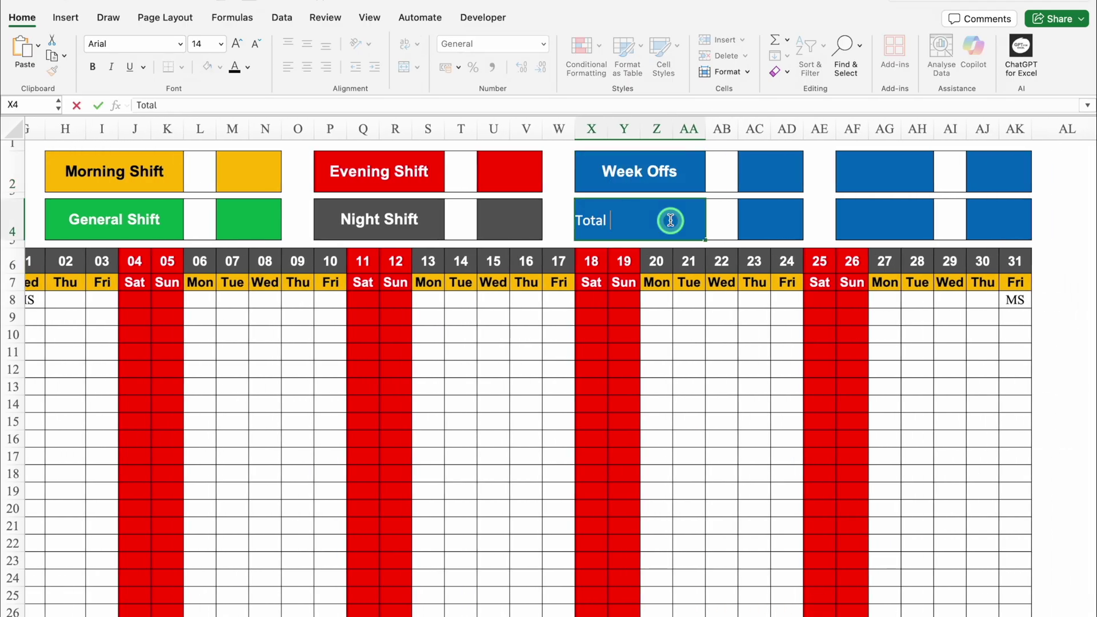
type("Leaves")
left_click(889, 171)
type("Abscon")
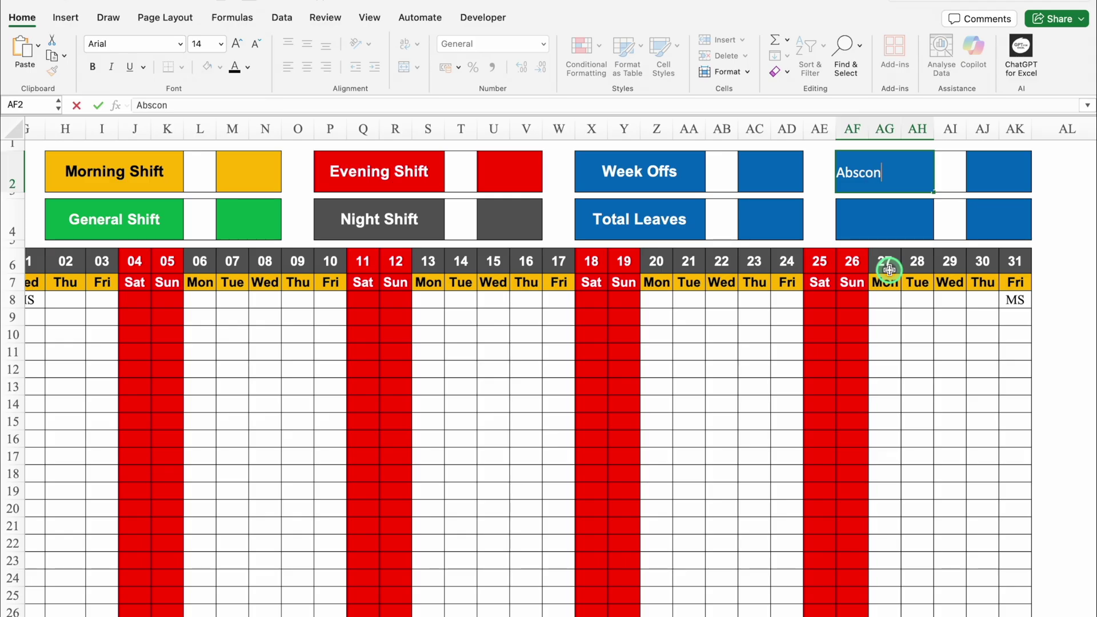
type("ding")
left_click(886, 218)
type("Break Shifts")
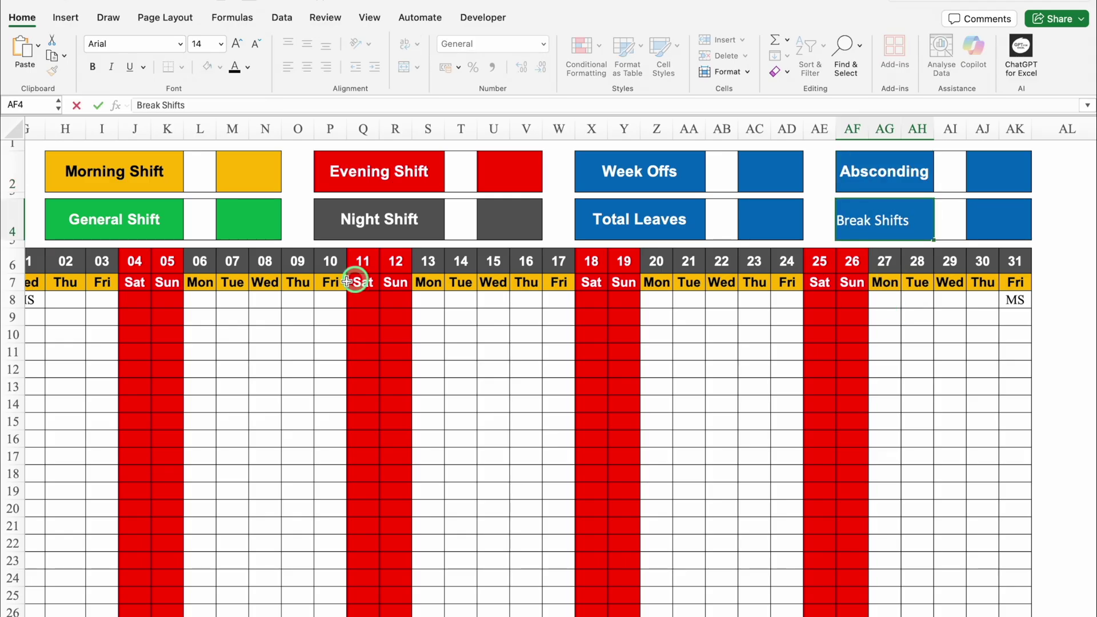
left_click(199, 165)
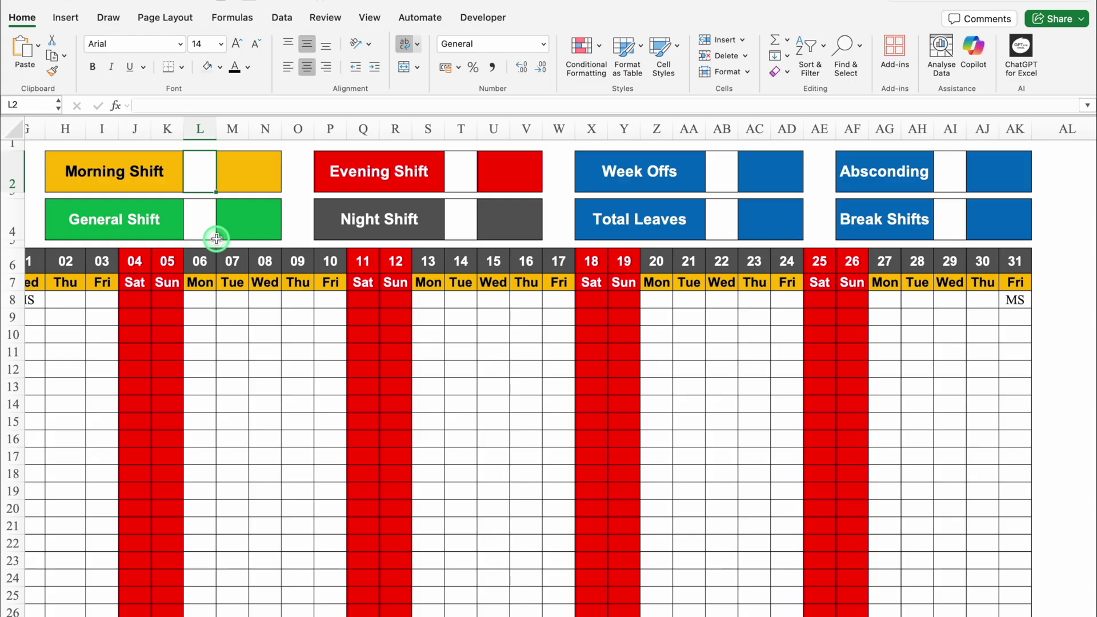
Enter codes MS, GS, ES and NS beside the four shift labels.
type("MS")
key("Return")
left_click(201, 226)
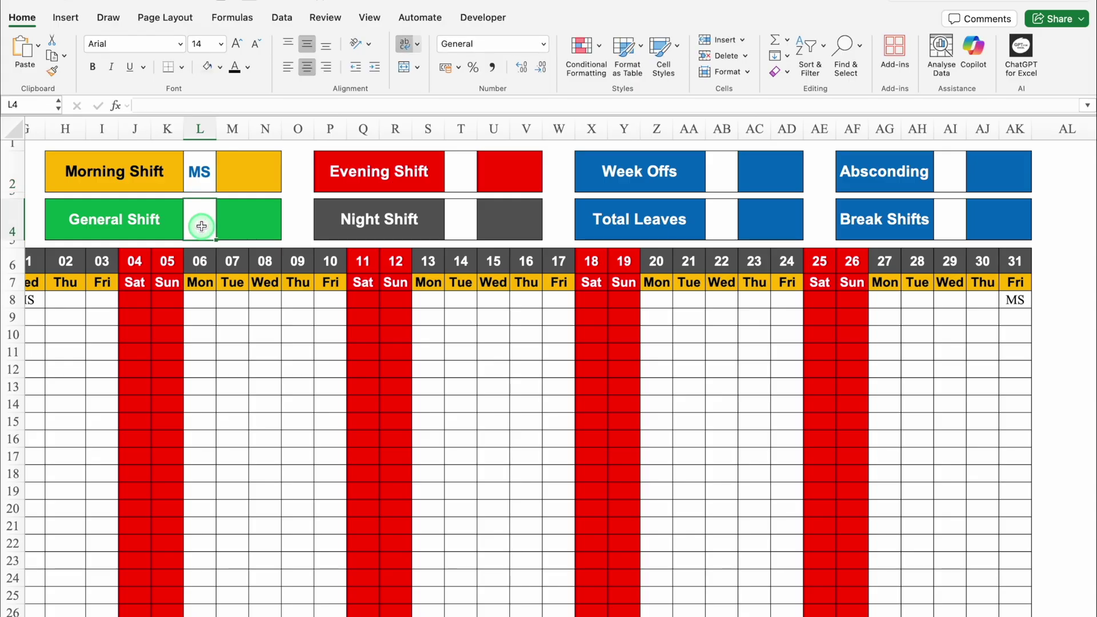
type("GS")
left_click(461, 171)
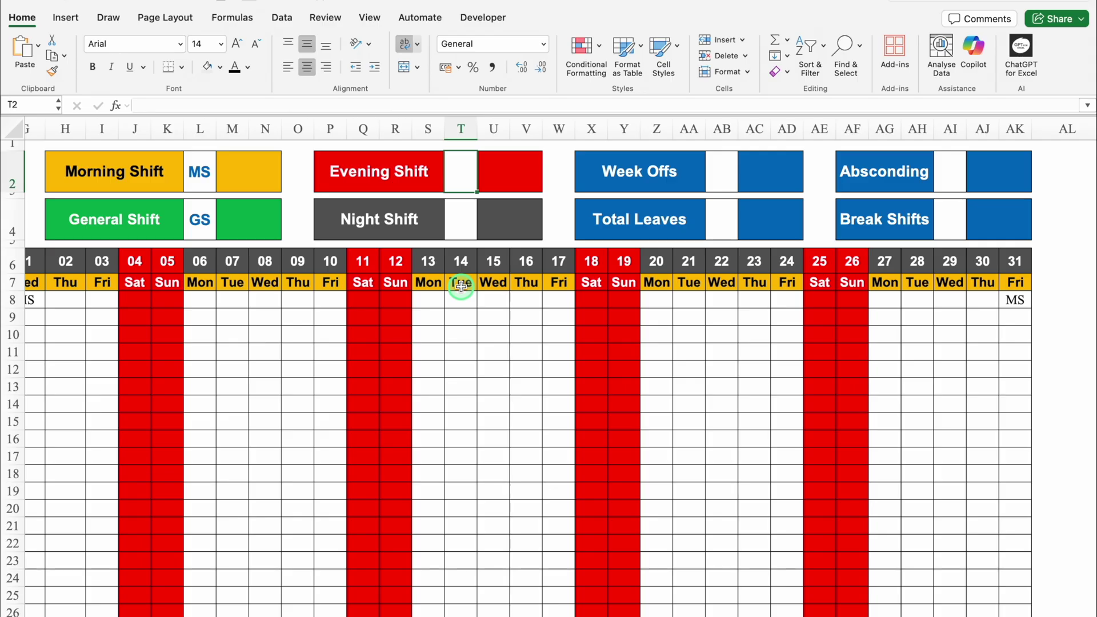
type("ES")
left_click(458, 234)
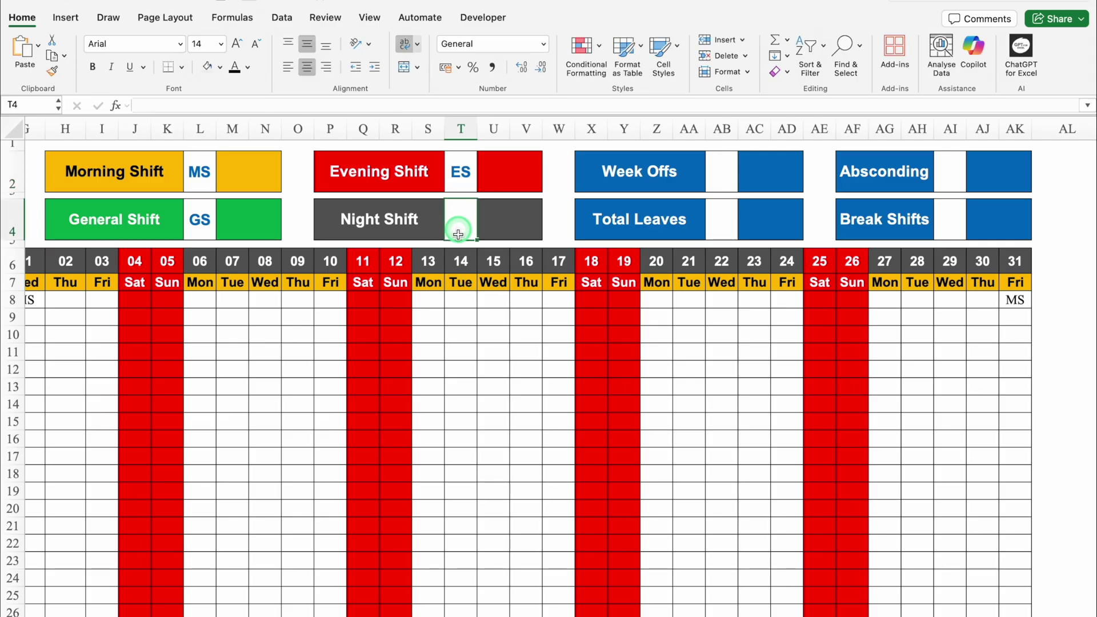
type("NS")
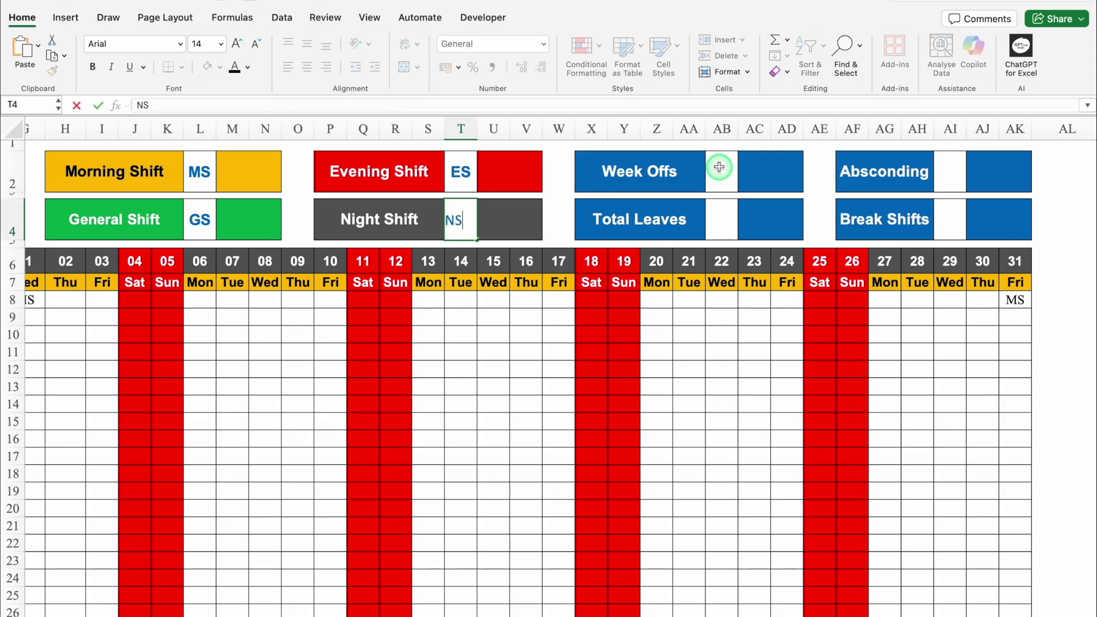
Enter codes WO, L, AB and BS beside the remaining legend labels.
left_click(718, 167)
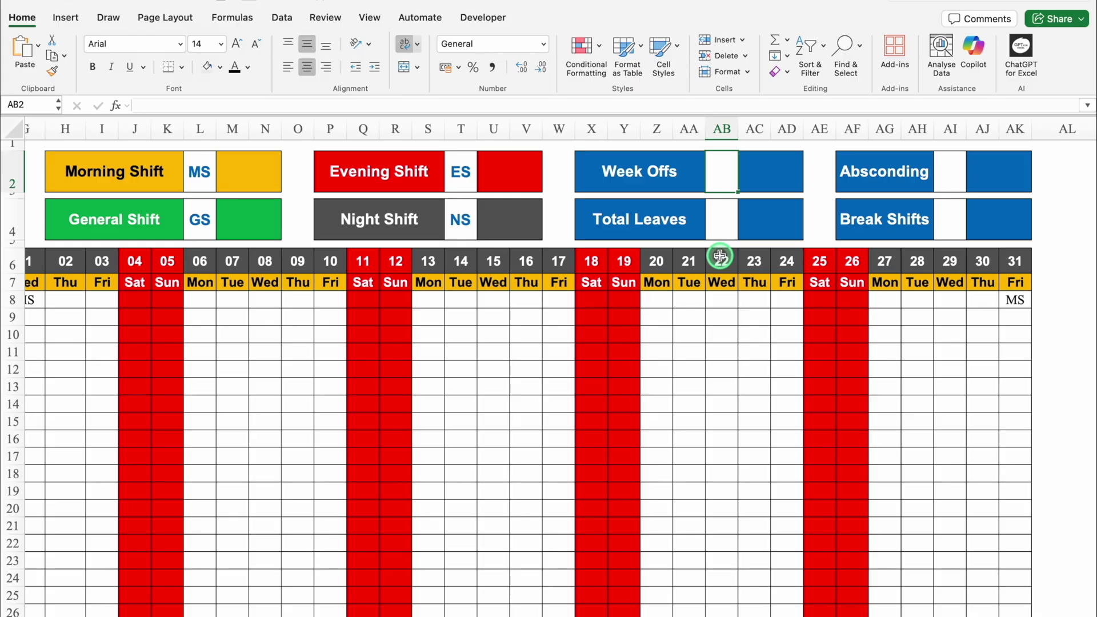
type("WO")
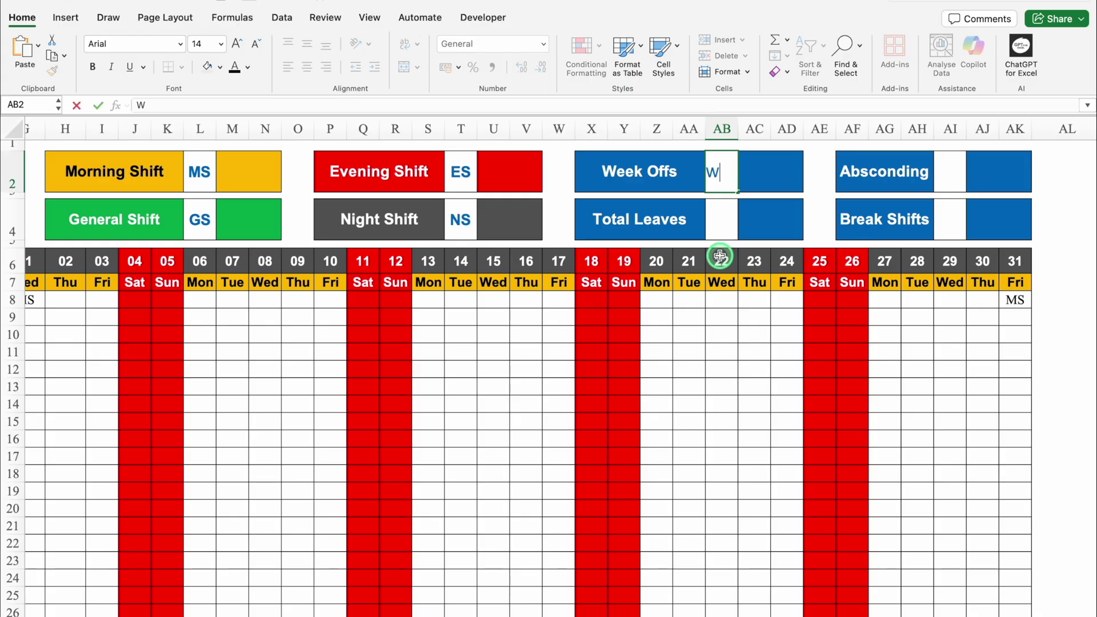
left_click(719, 220)
type("L")
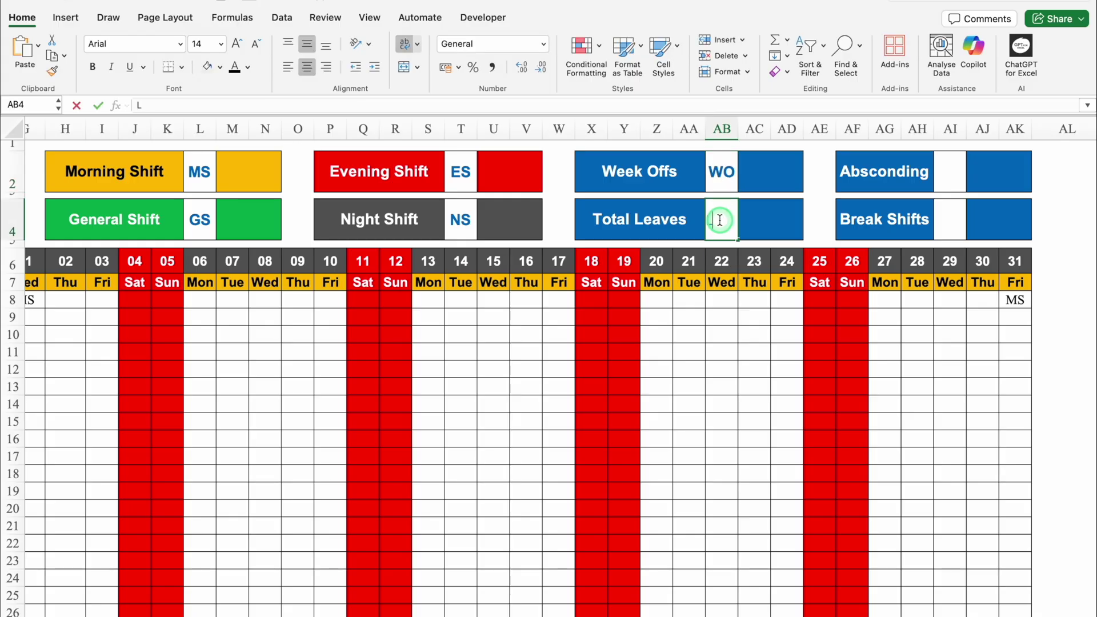
left_click(948, 171)
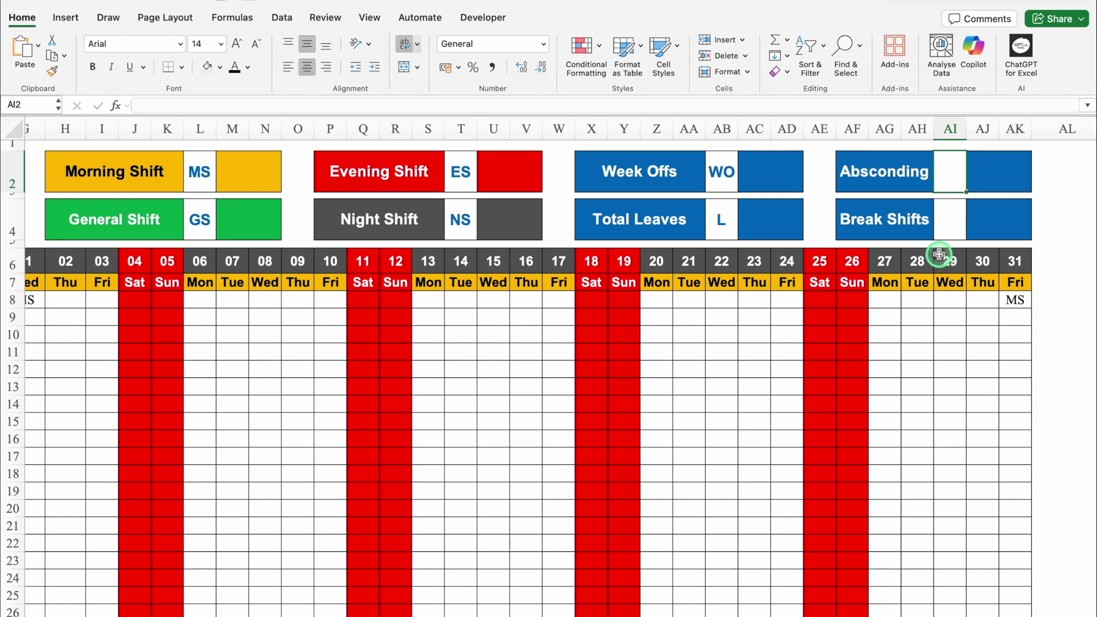
type("AB")
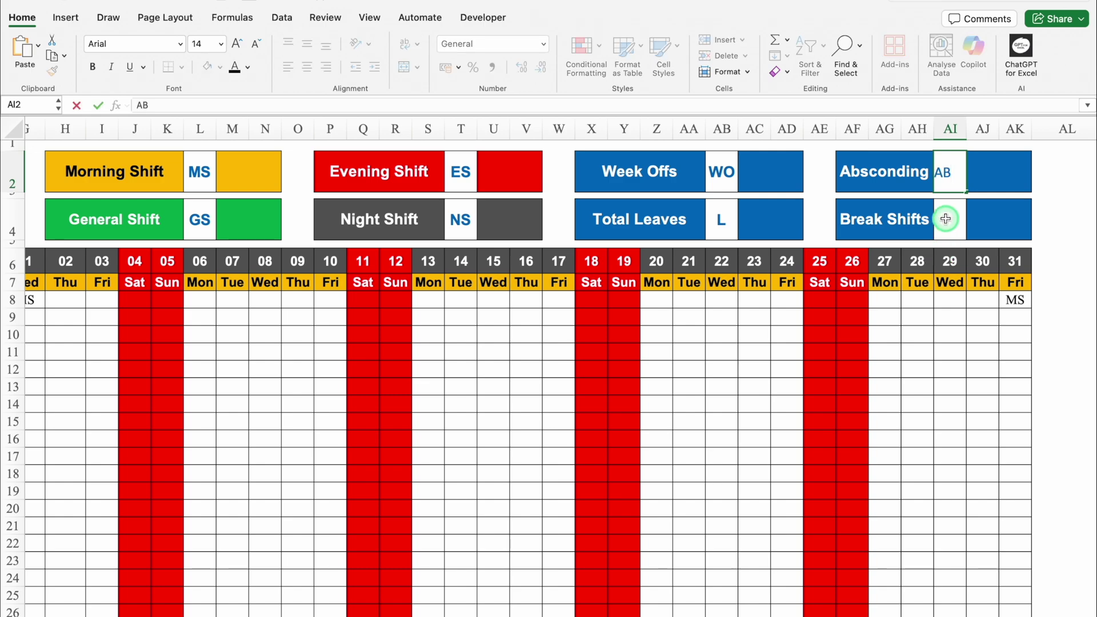
left_click(945, 219)
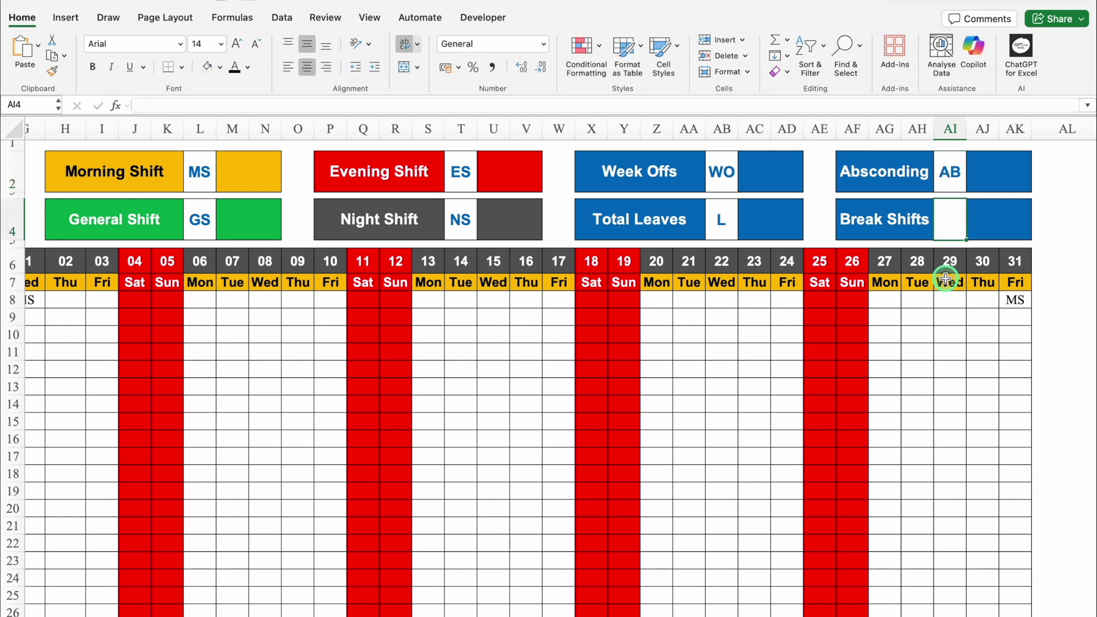
type("BS")
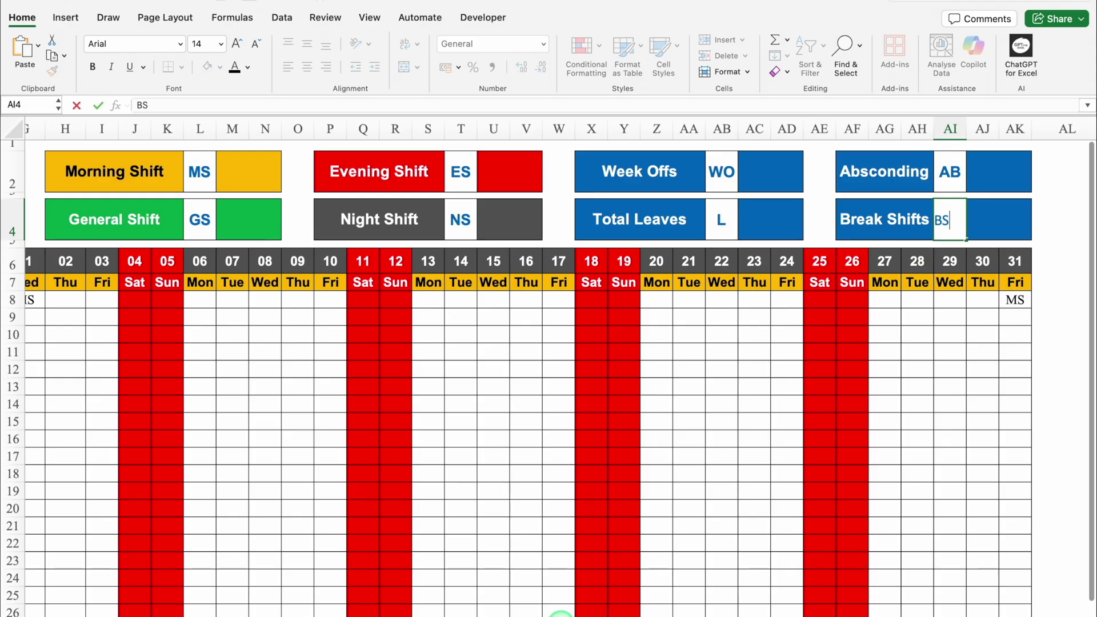
scroll(482, 612, "left", 4)
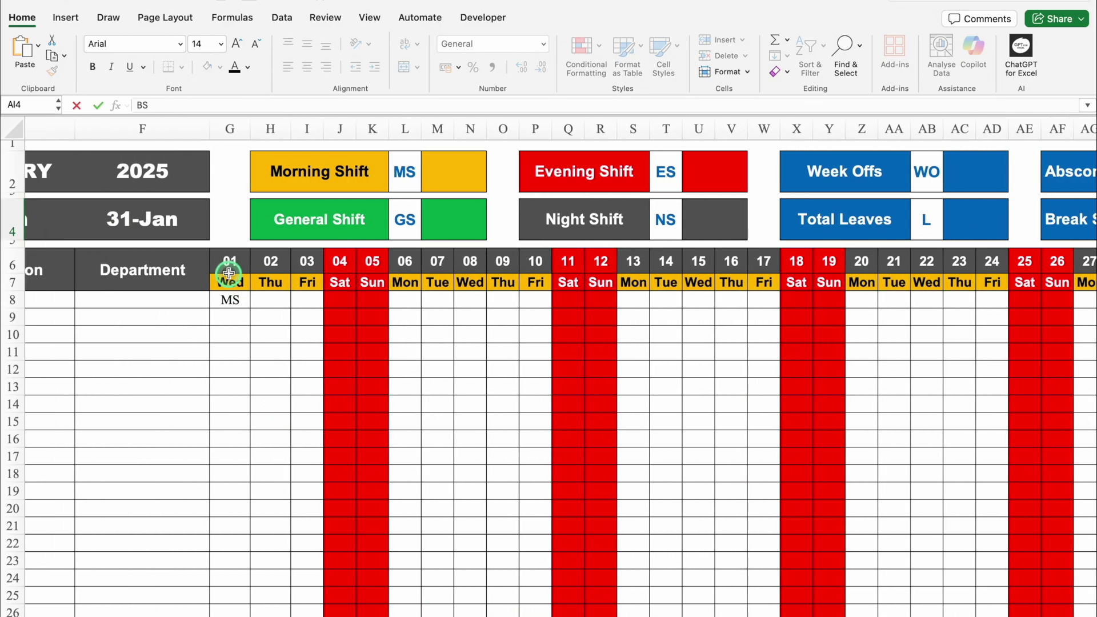
left_click(229, 261)
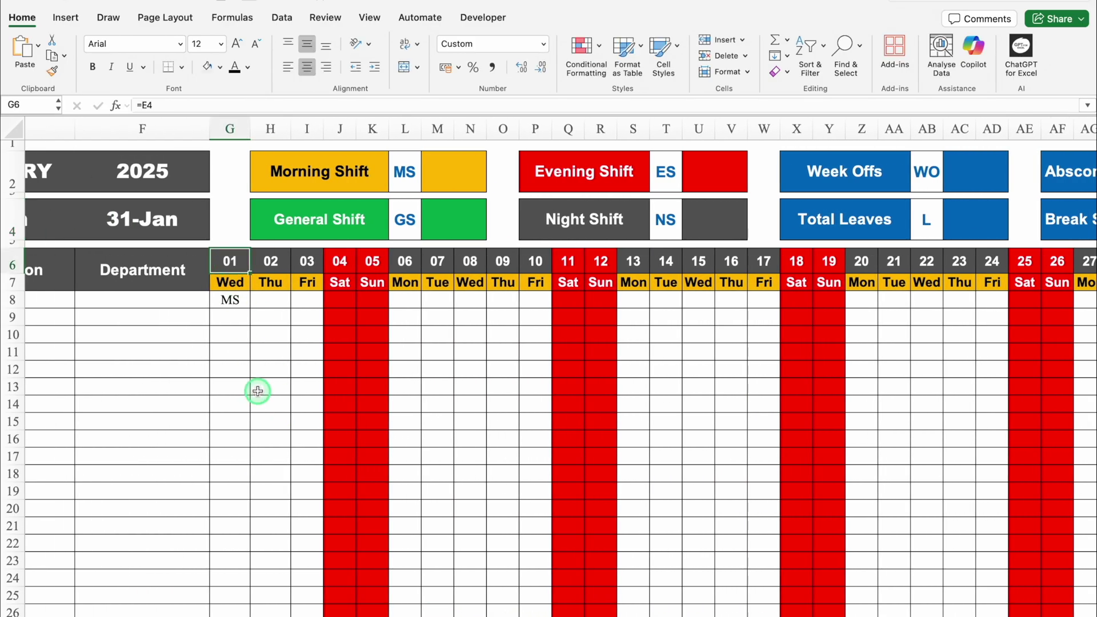
Select the whole day grid and start an Equal To highlight-cells rule.
key("ctrl+shift+Down")
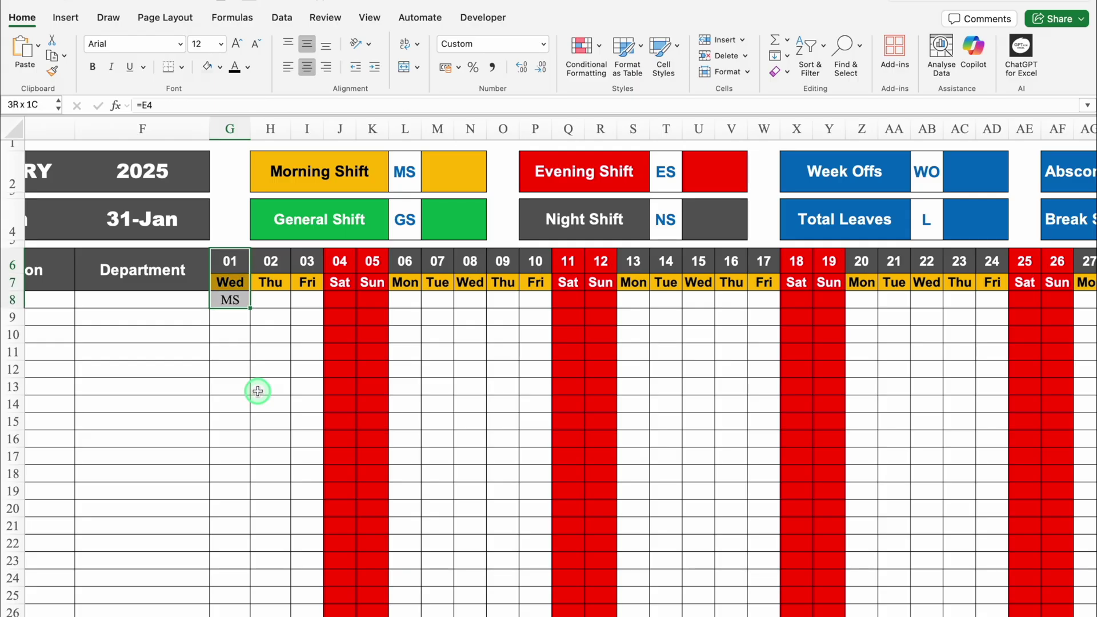
key("ctrl+shift+Down")
key("ctrl+shift+Right")
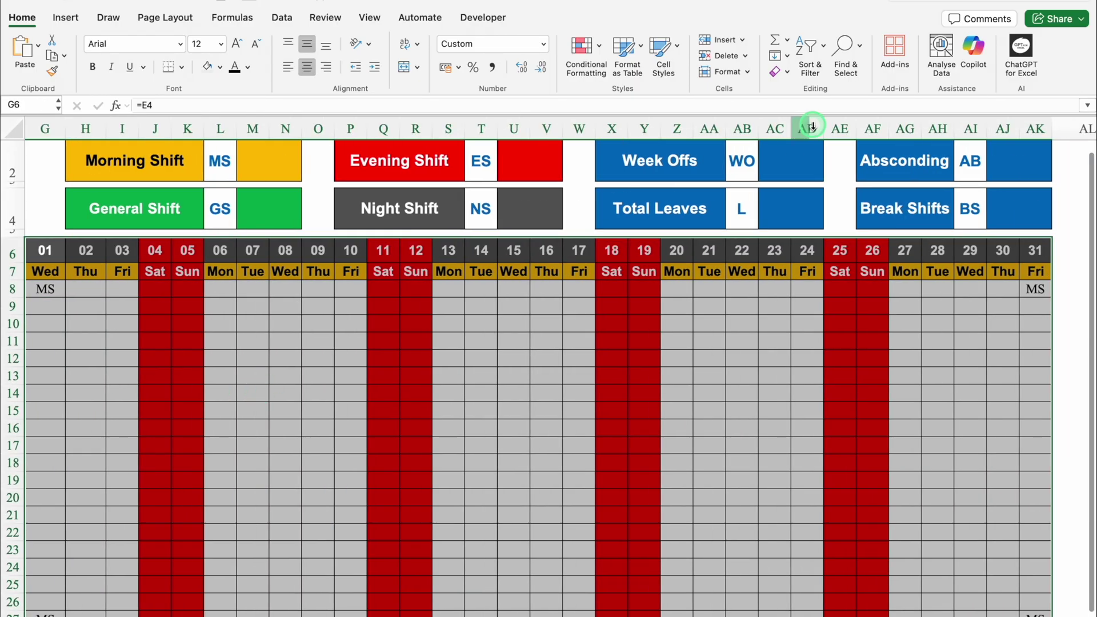
scroll(1088, 221, "up", 1)
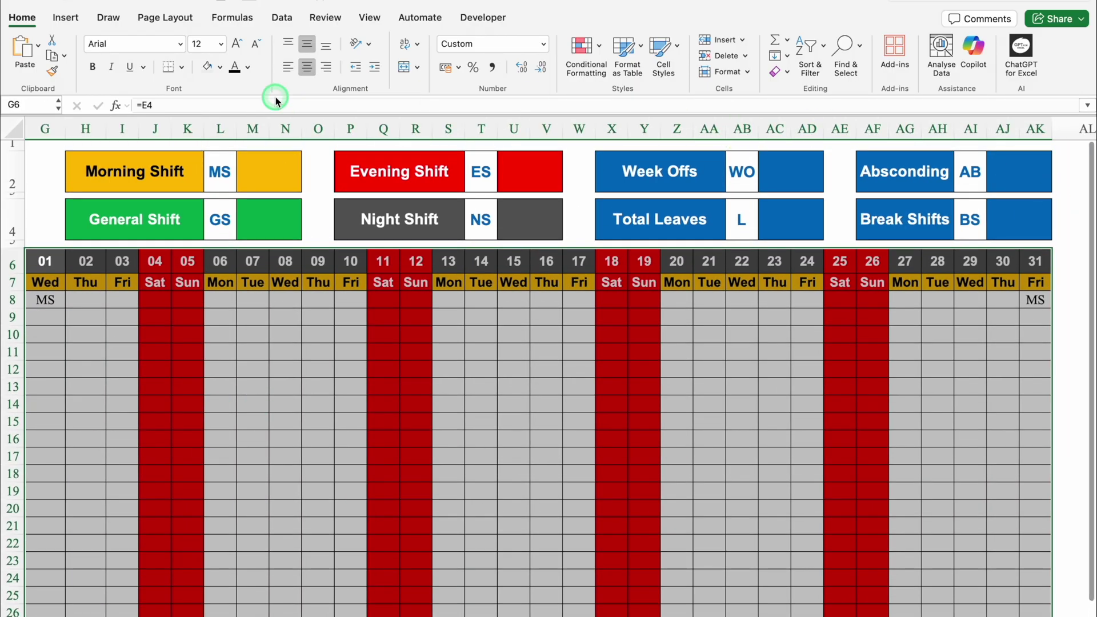
left_click(23, 18)
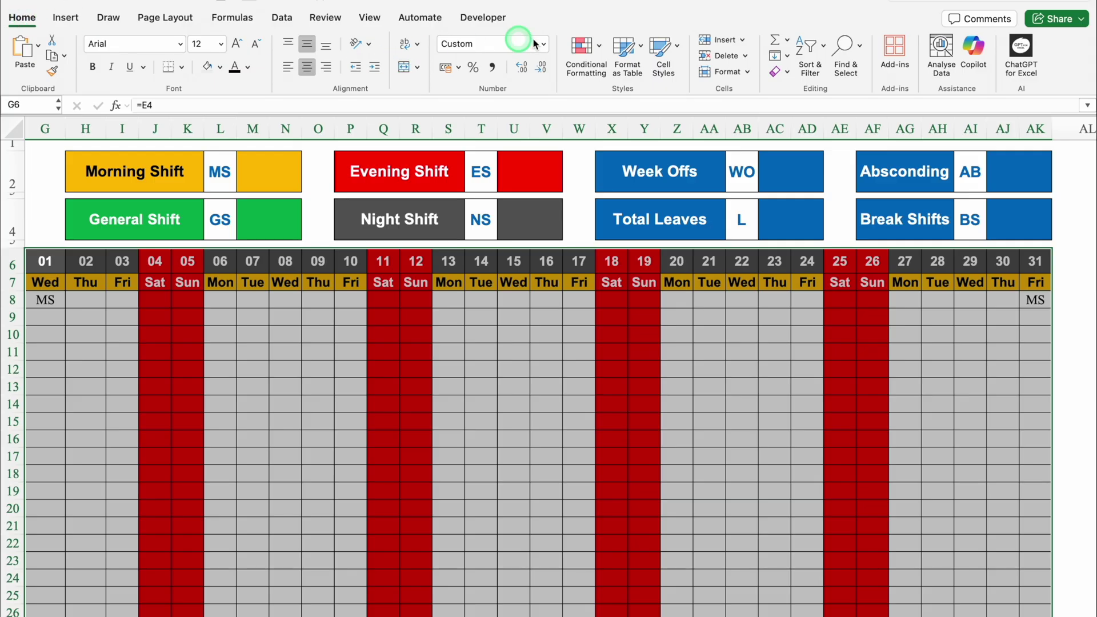
left_click(599, 45)
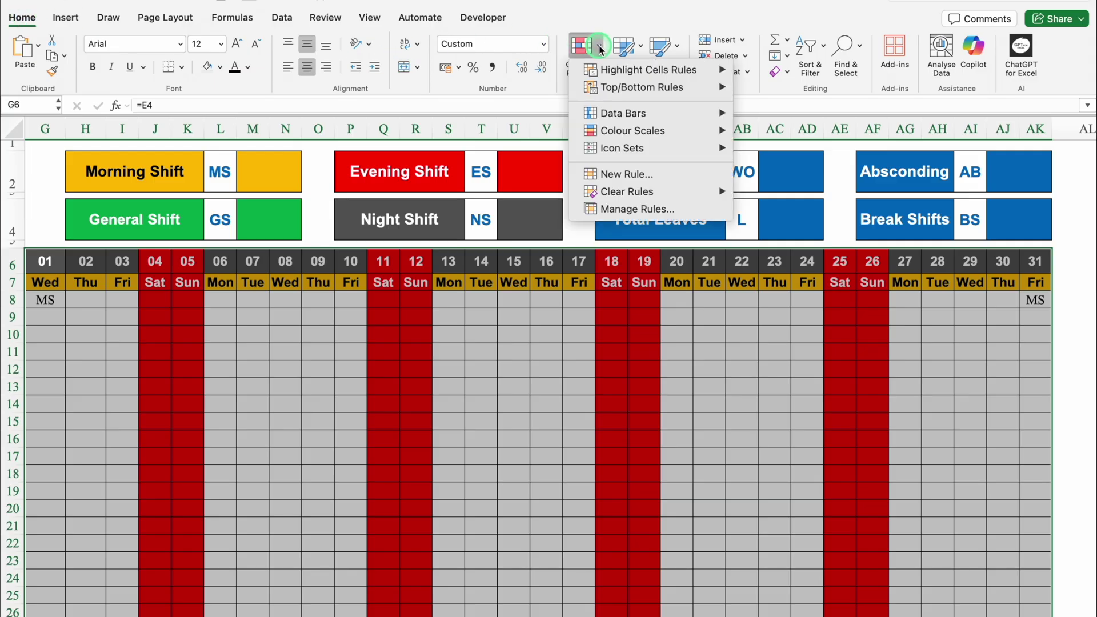
mouse_move(657, 69)
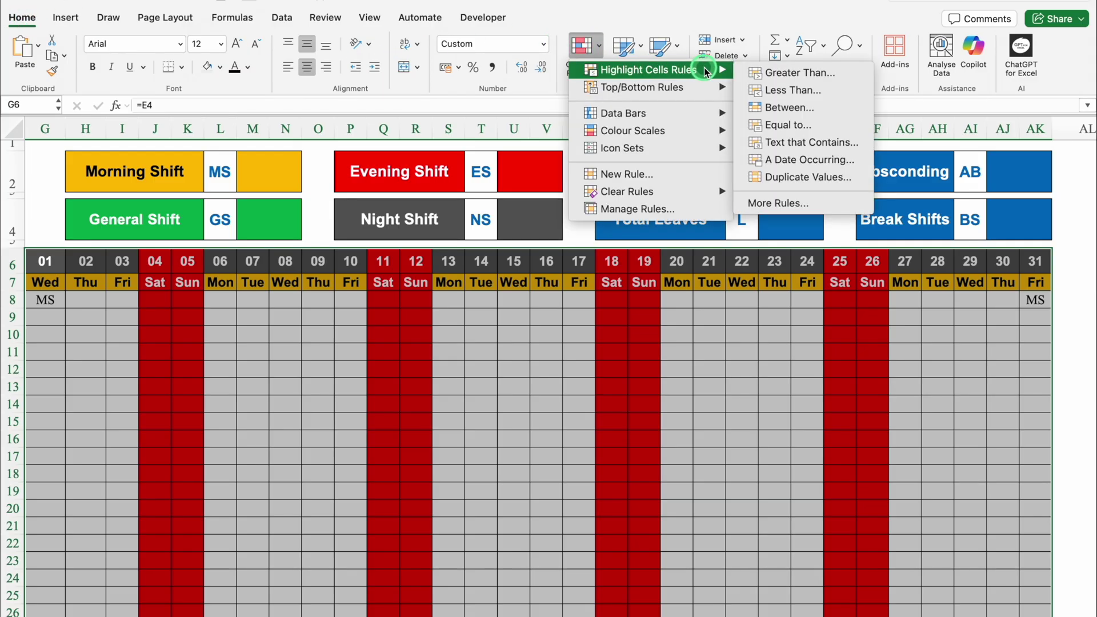
left_click(755, 74)
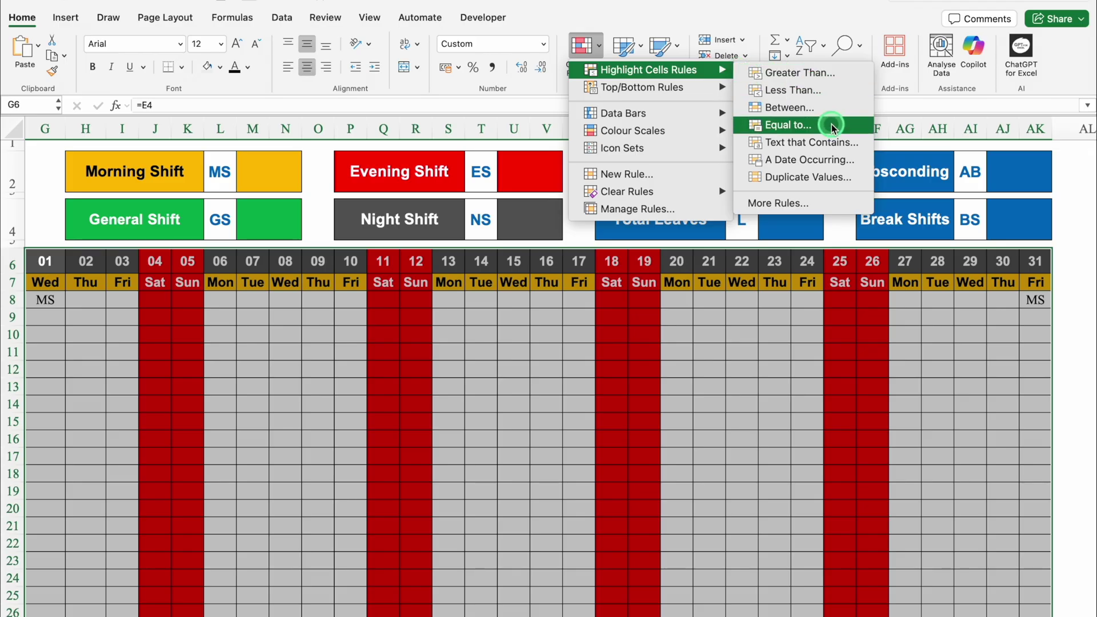
left_click(833, 126)
Make cells equal to MS fill orange with black text.
left_click(633, 204)
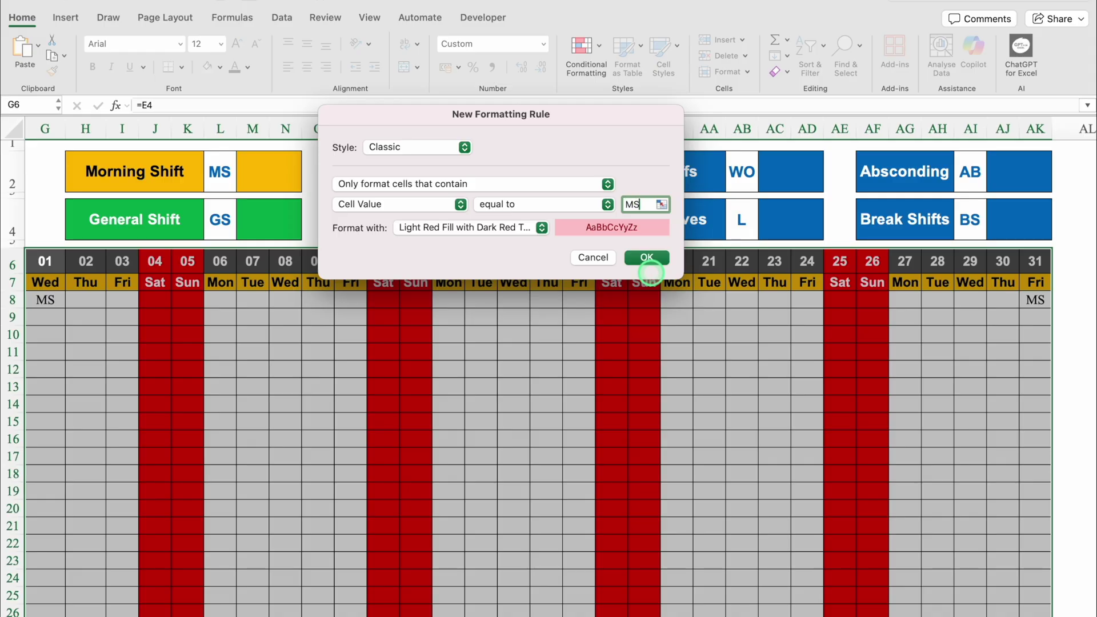
left_click(541, 227)
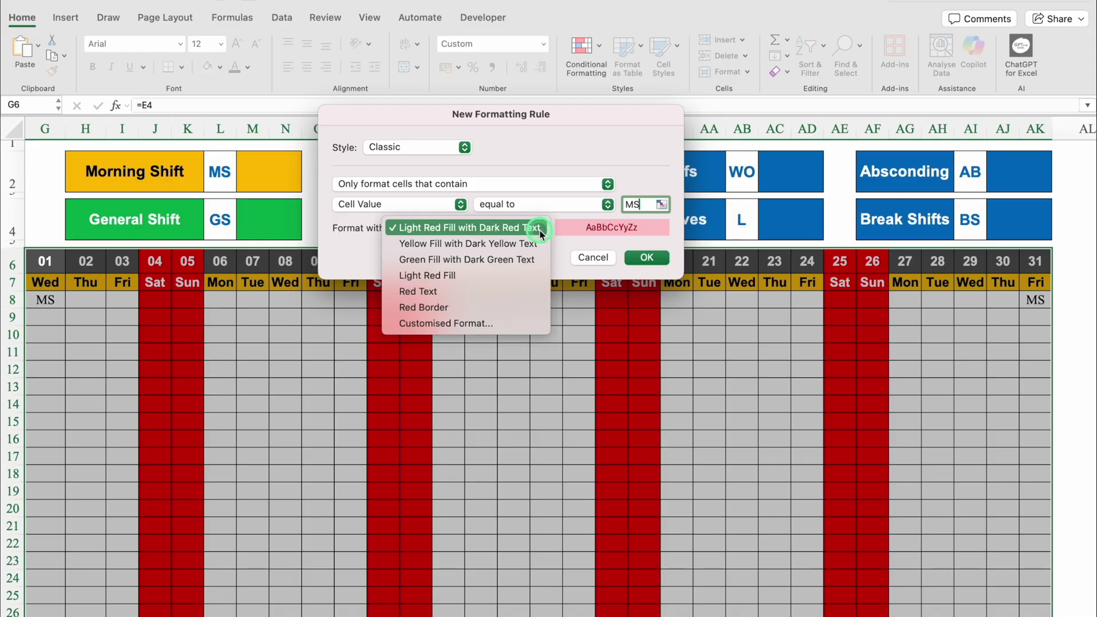
left_click(465, 321)
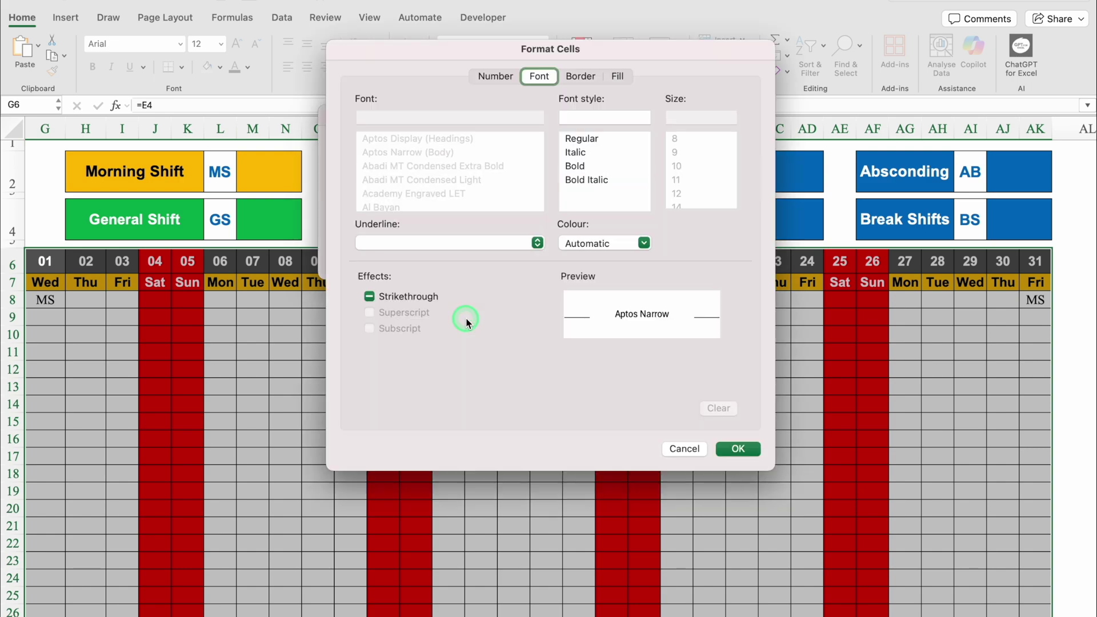
left_click(505, 131)
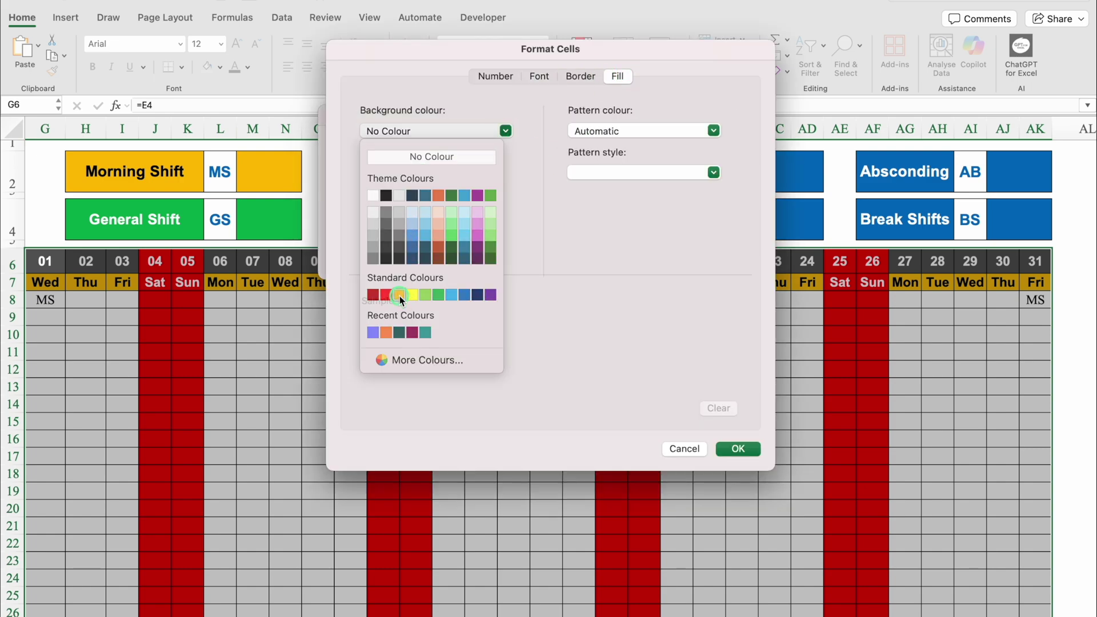
left_click(399, 295)
left_click(538, 76)
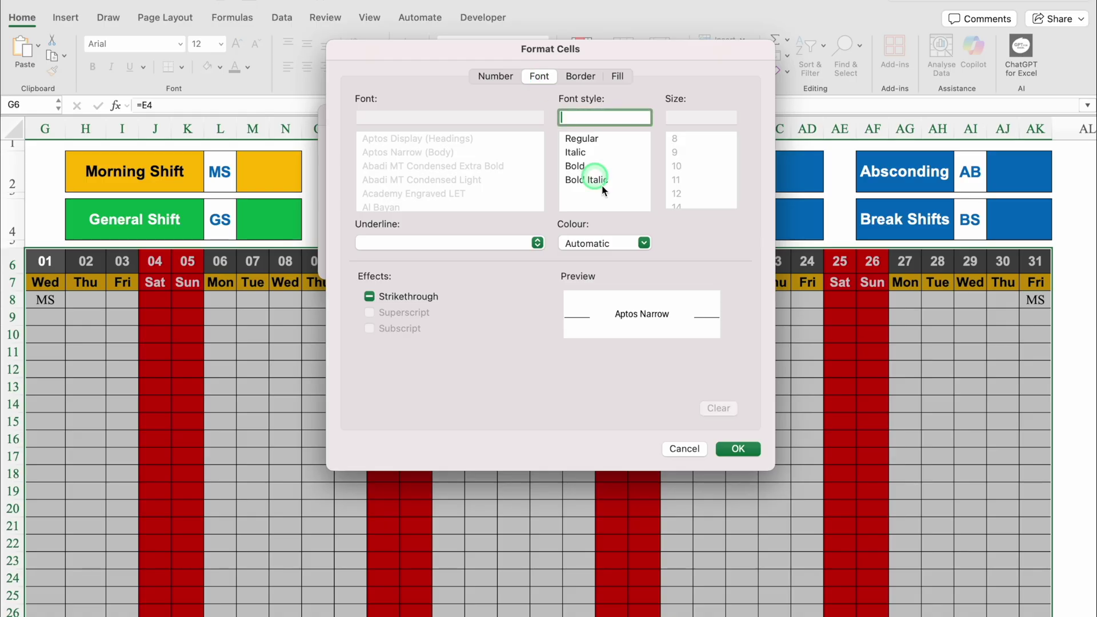
left_click(644, 242)
left_click(585, 309)
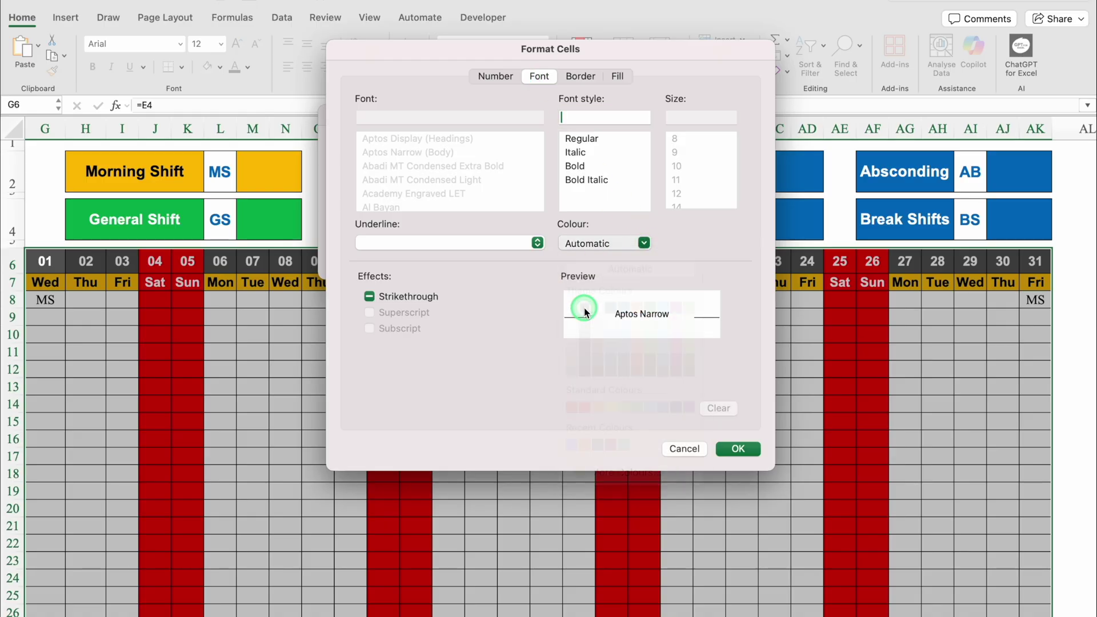
left_click(739, 449)
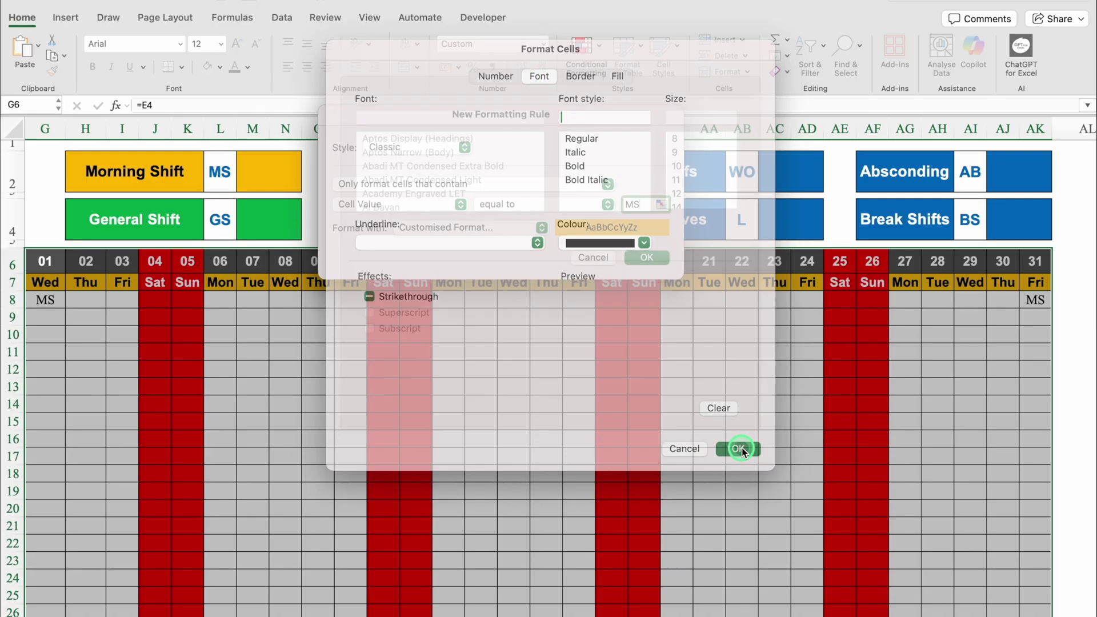
left_click(645, 257)
Type MS in O12 to check that it turns orange.
left_click(330, 381)
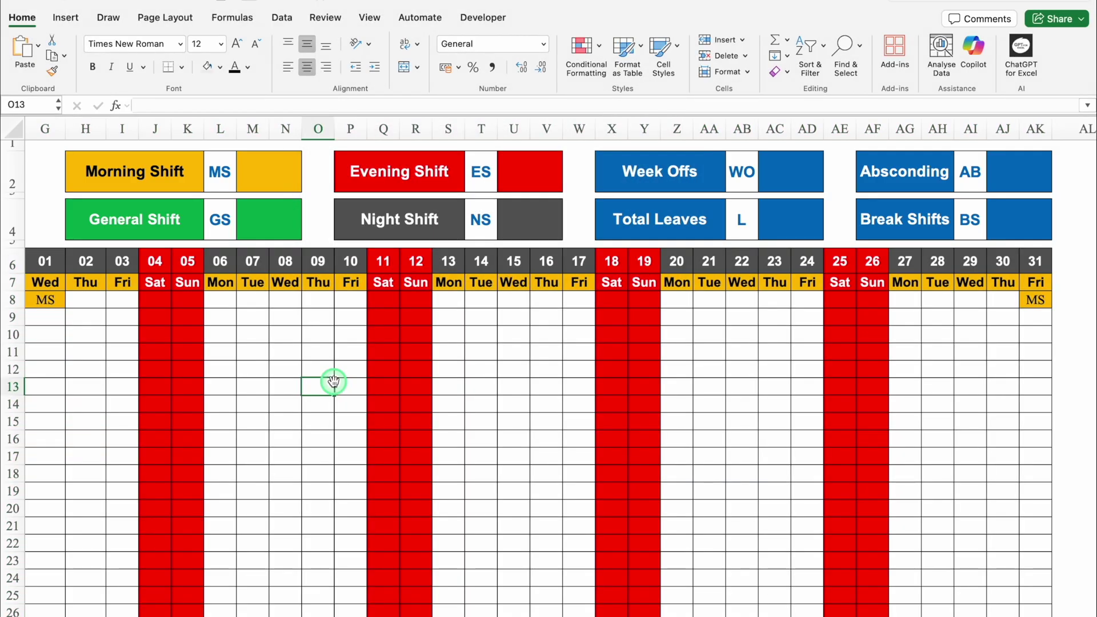
left_click(325, 370)
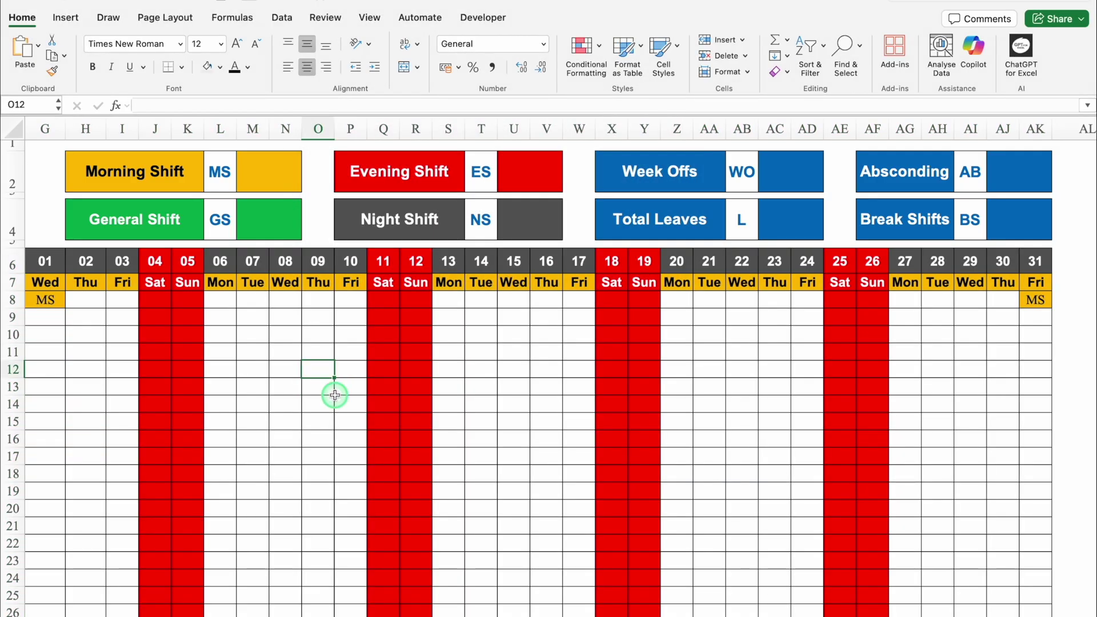
type("MS")
left_click(334, 394)
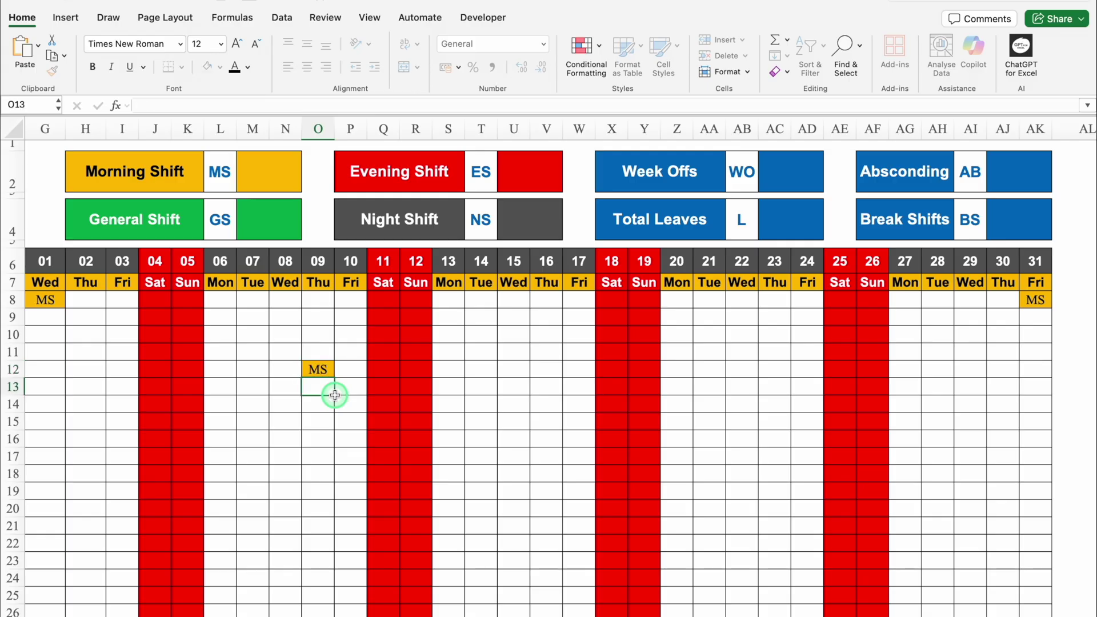
left_click(320, 369)
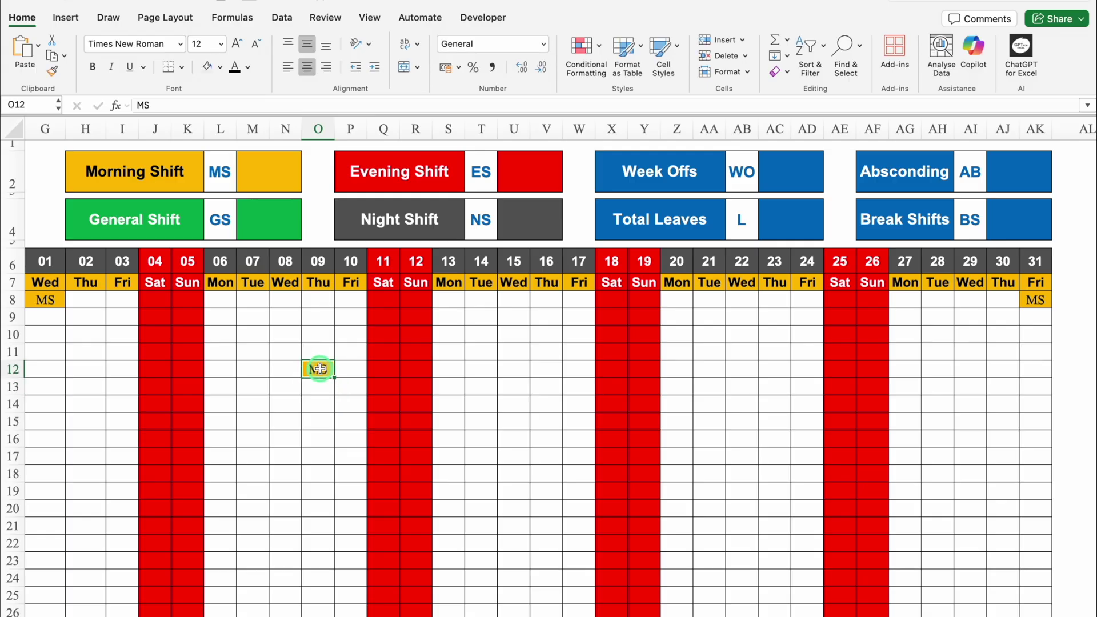
left_click(49, 261)
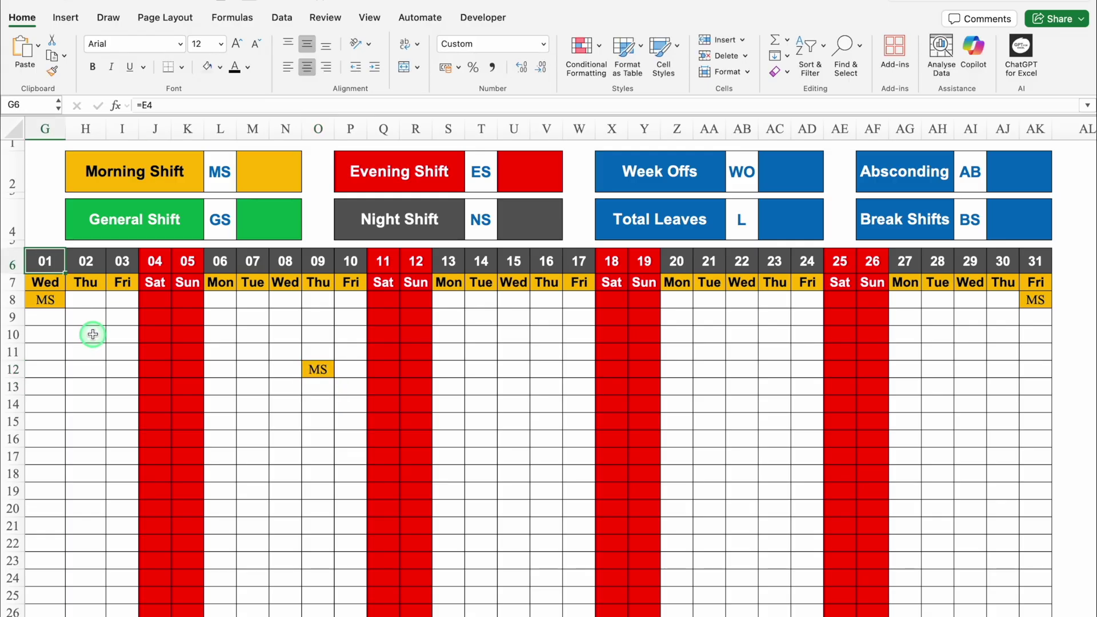
Select the roster grid G6:AK27 and add an Equal To highlight rule for the value GS.
key("ctrl+shift+Down")
key("ctrl+shift+Down")
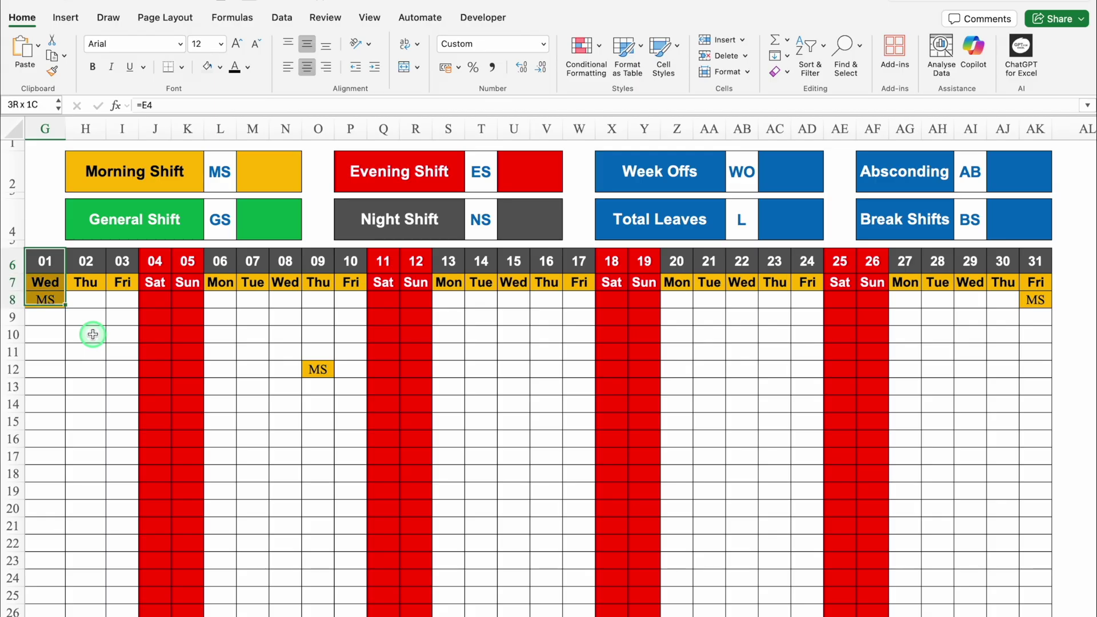
key("ctrl+shift+Right")
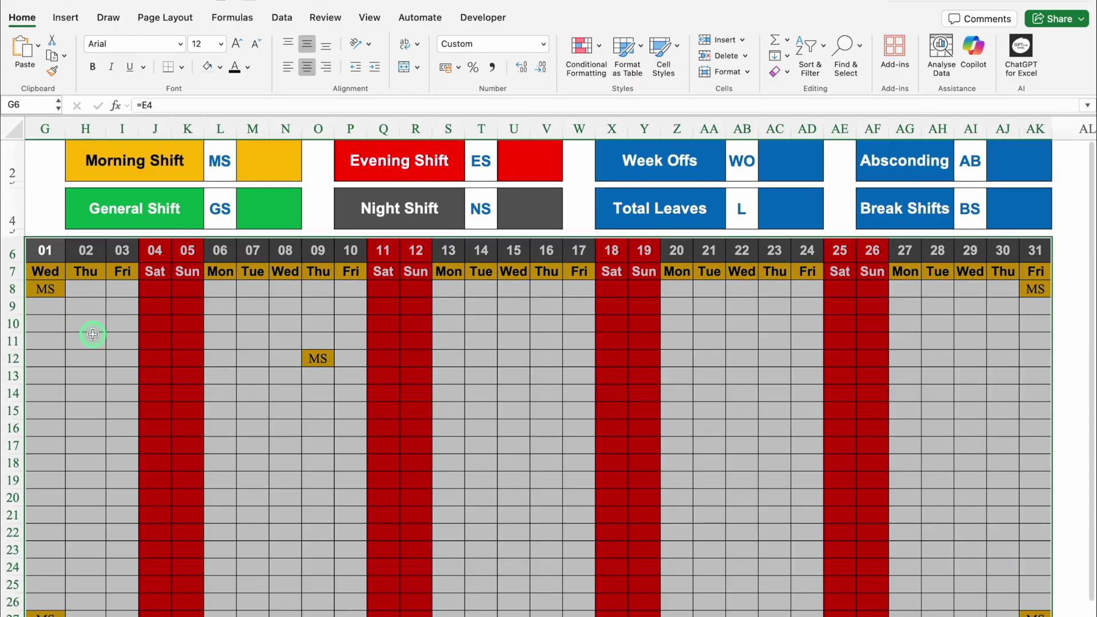
scroll(549, 377, "up", 1)
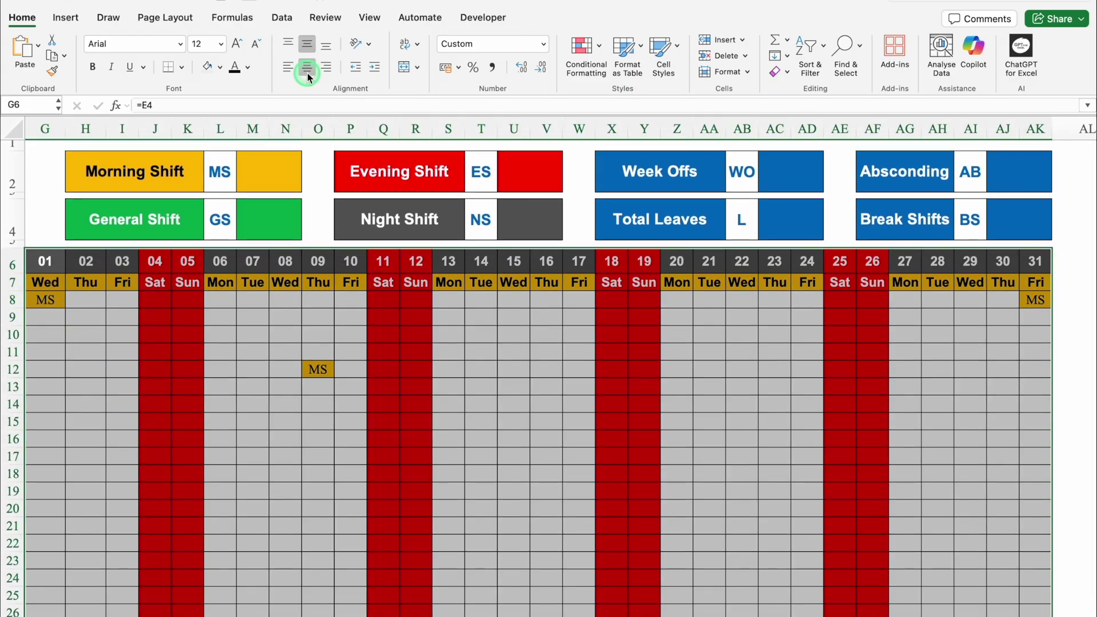
left_click(598, 52)
mouse_move(684, 71)
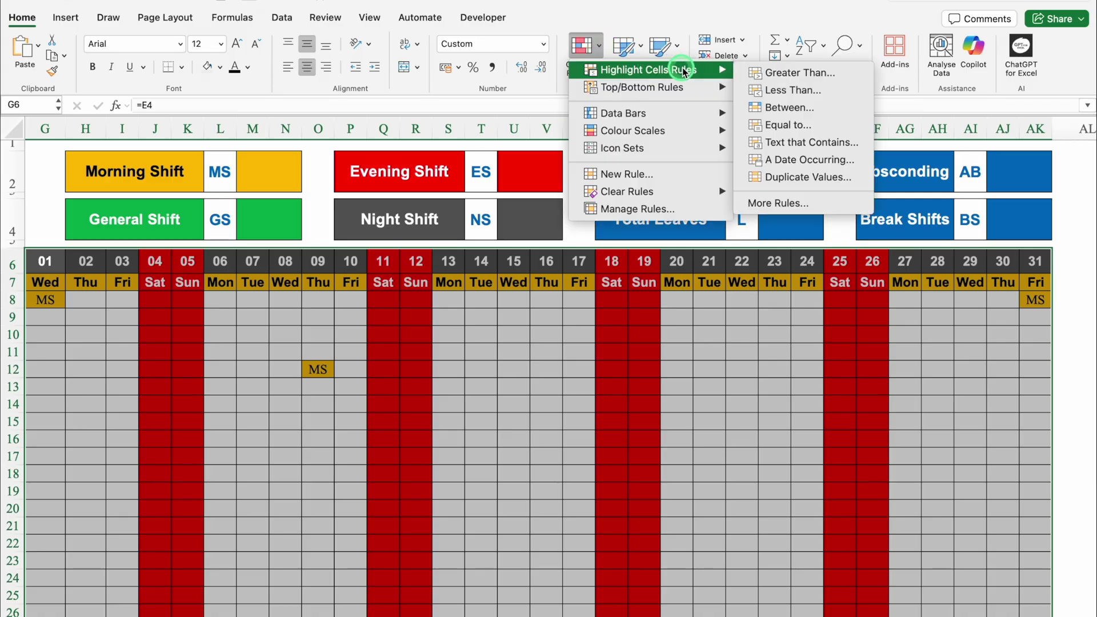
left_click(788, 125)
left_click(638, 210)
left_click(657, 283)
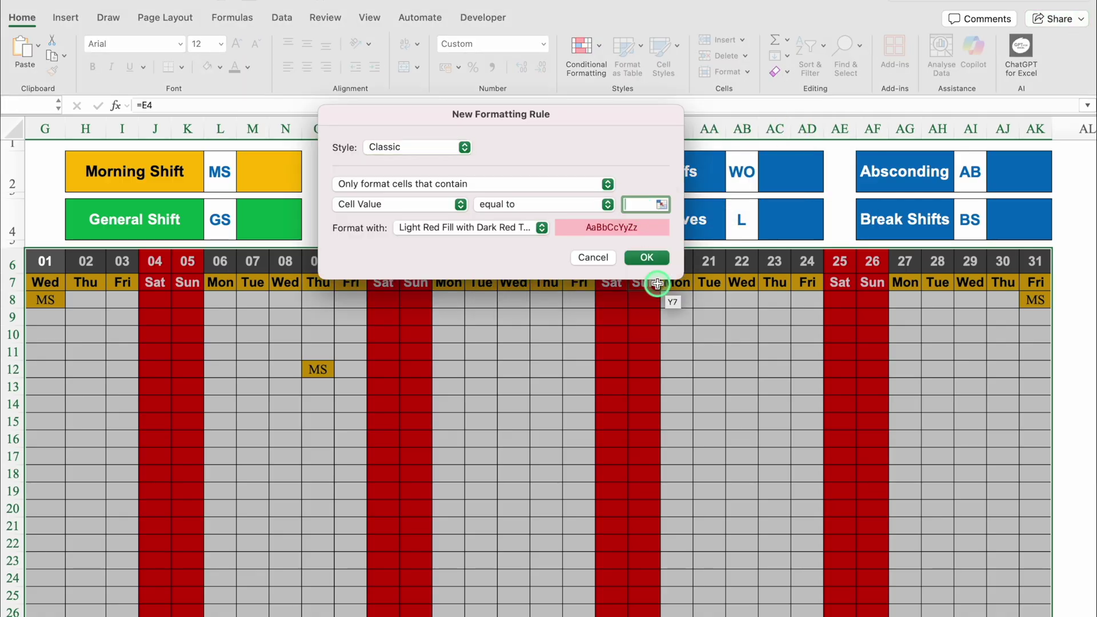
type("GS")
Give the GS rule a custom format of green fill with white font and apply it.
left_click(541, 228)
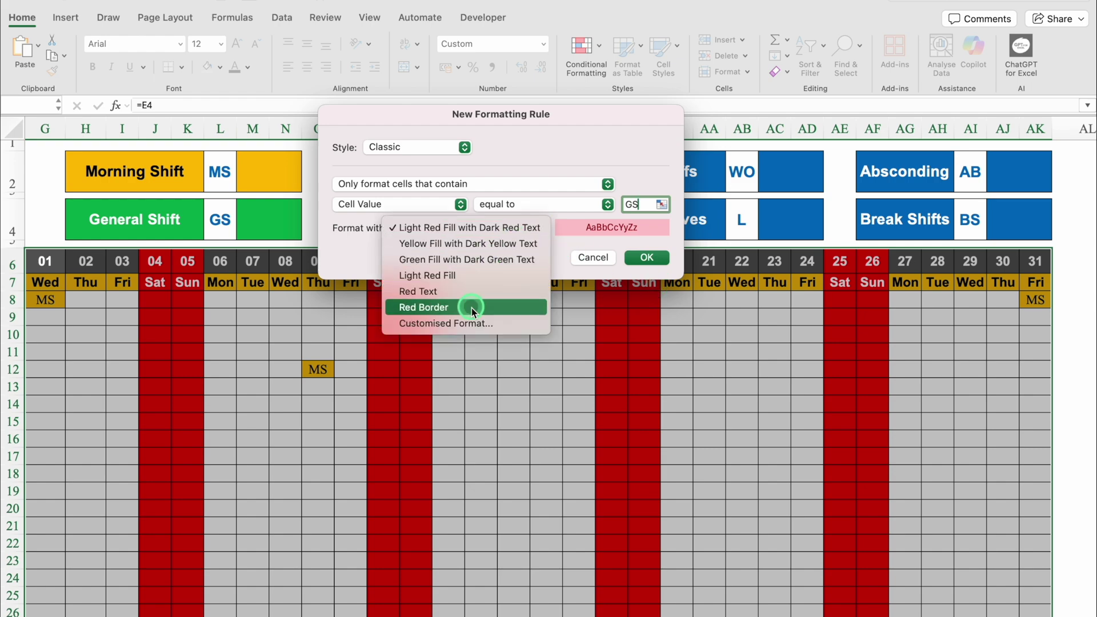
left_click(472, 322)
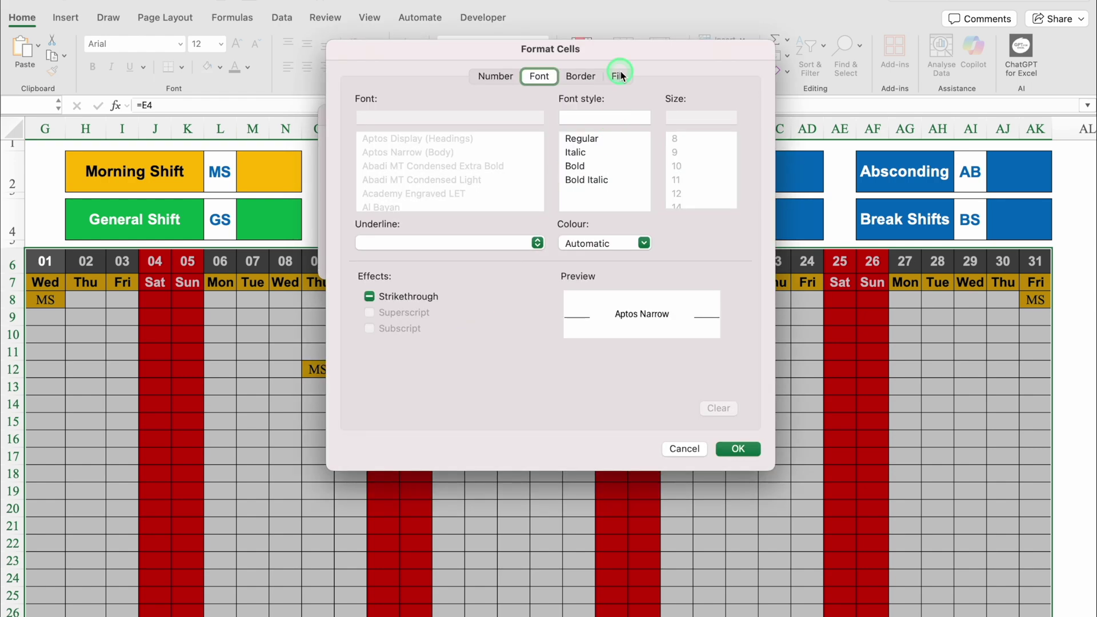
left_click(620, 76)
left_click(505, 130)
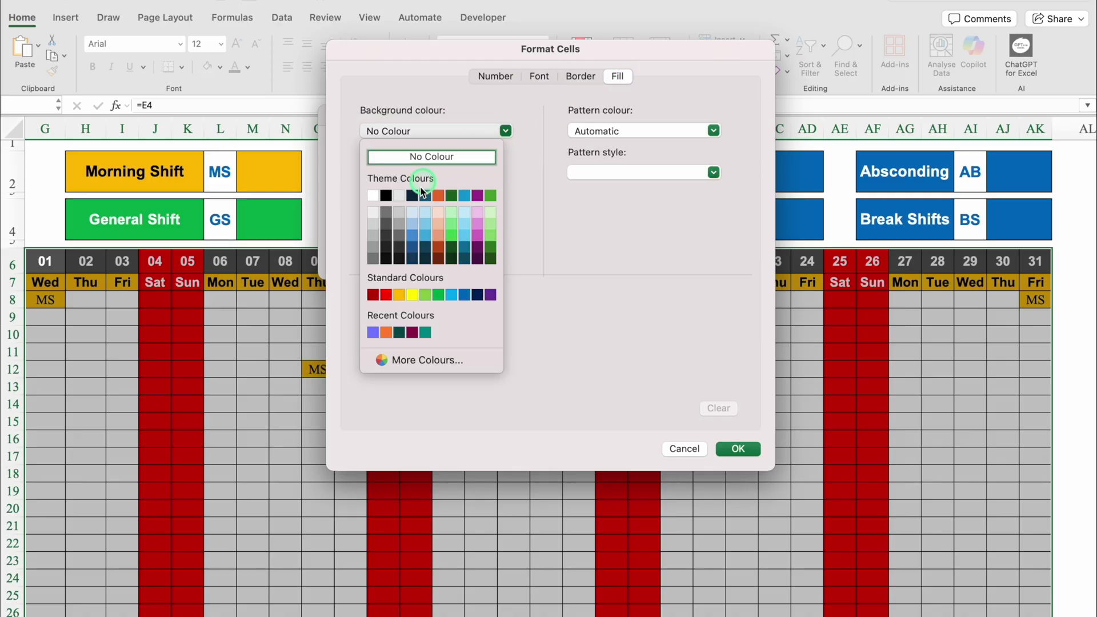
left_click(439, 294)
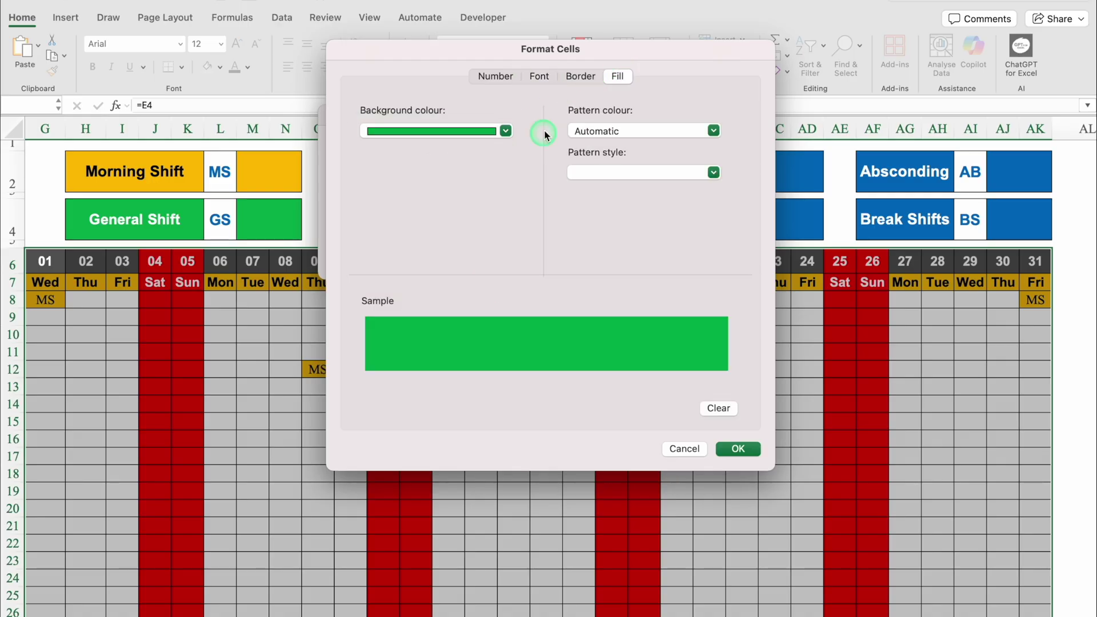
left_click(539, 76)
left_click(644, 243)
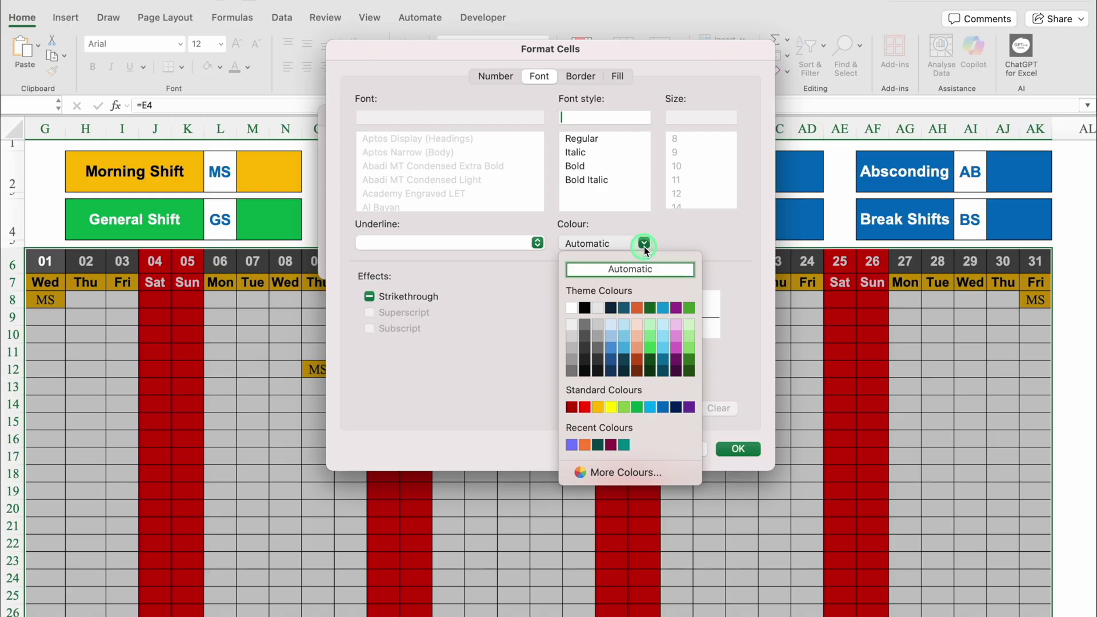
left_click(571, 307)
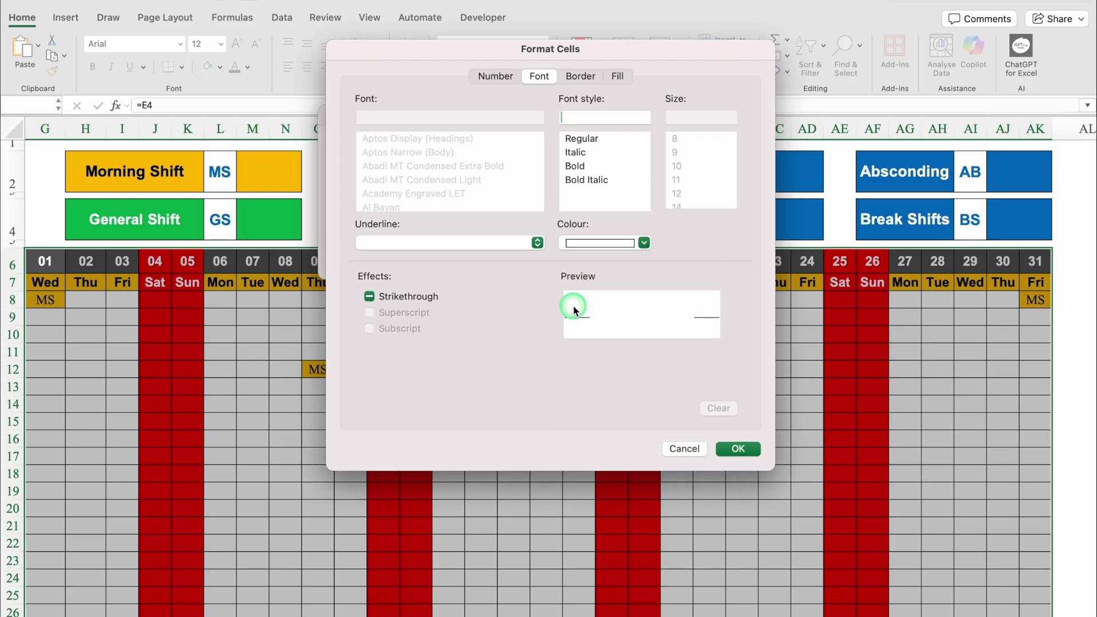
left_click(738, 449)
left_click(645, 259)
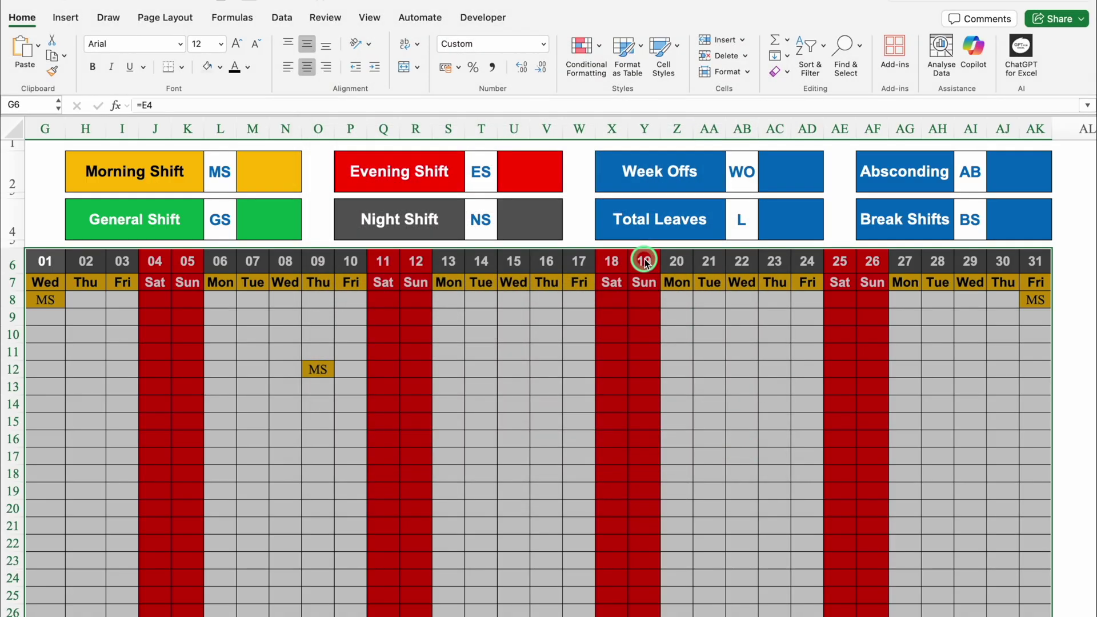
Enter test GS codes in cells N15 and U13.
left_click(289, 421)
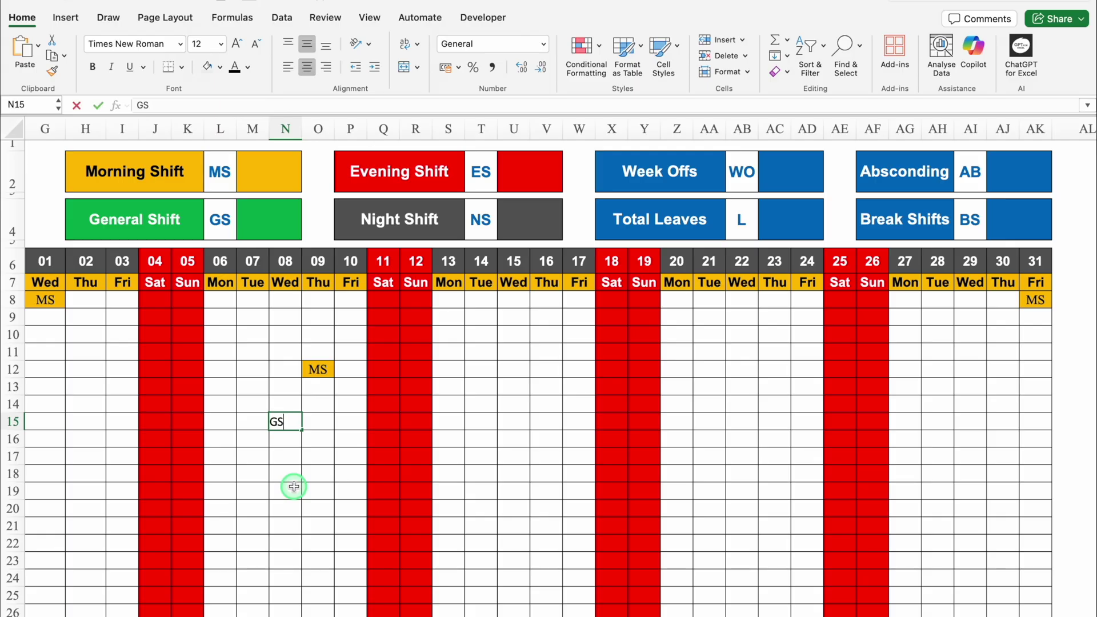
left_click(518, 380)
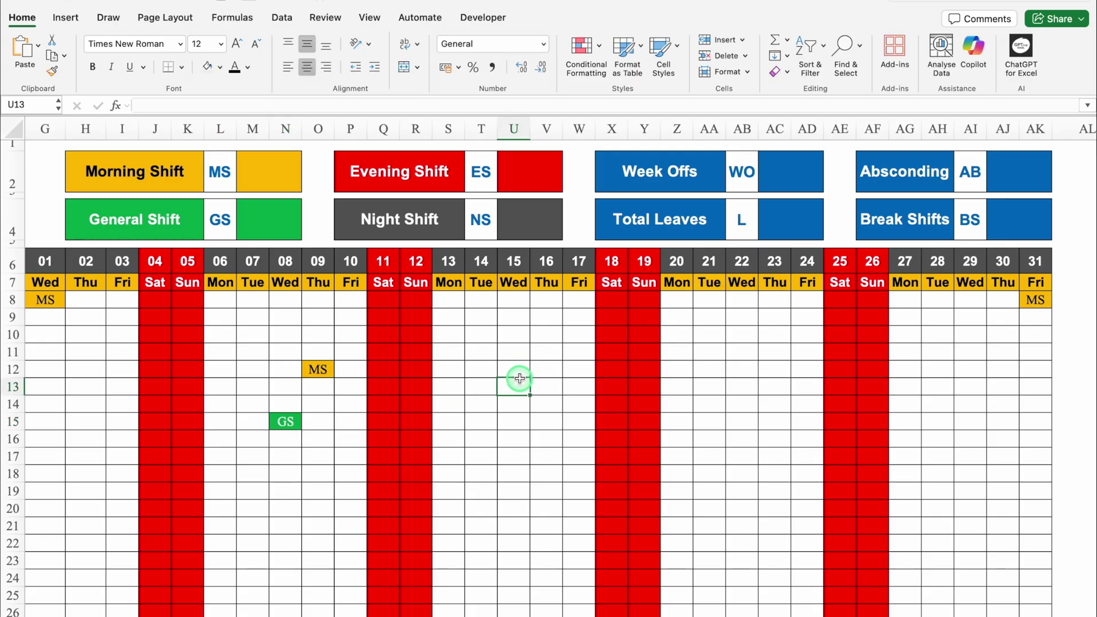
type("GS")
key("Return")
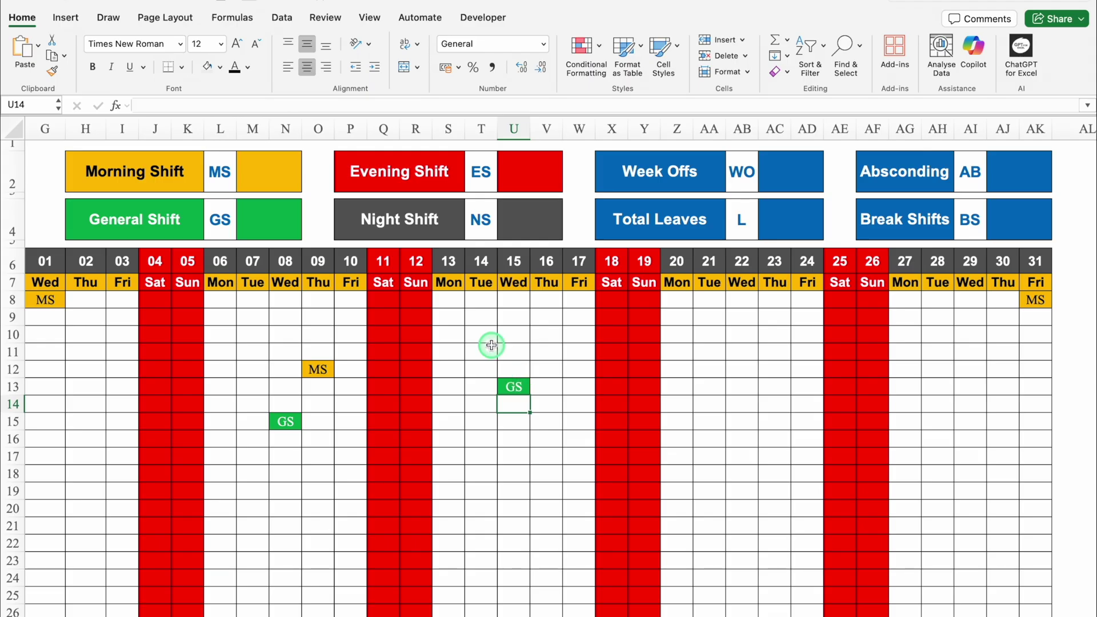
scroll(491, 345, "left", 5)
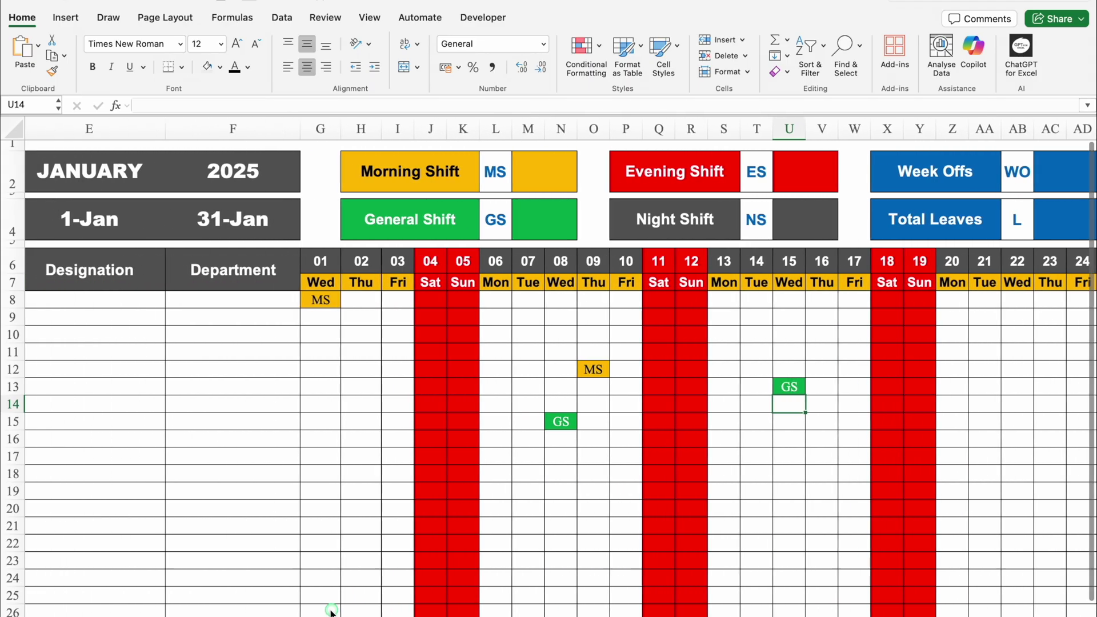
left_click(592, 171)
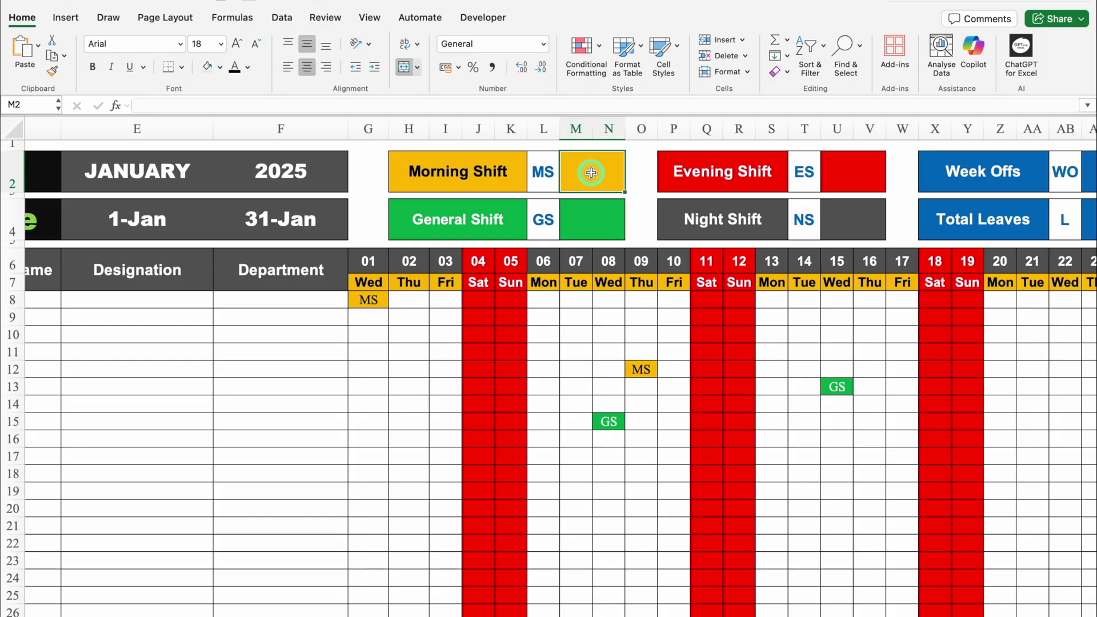
In M2, begin =COUNTIF( with the absolute range $G$8:$AK$27 followed by a comma.
type("=")
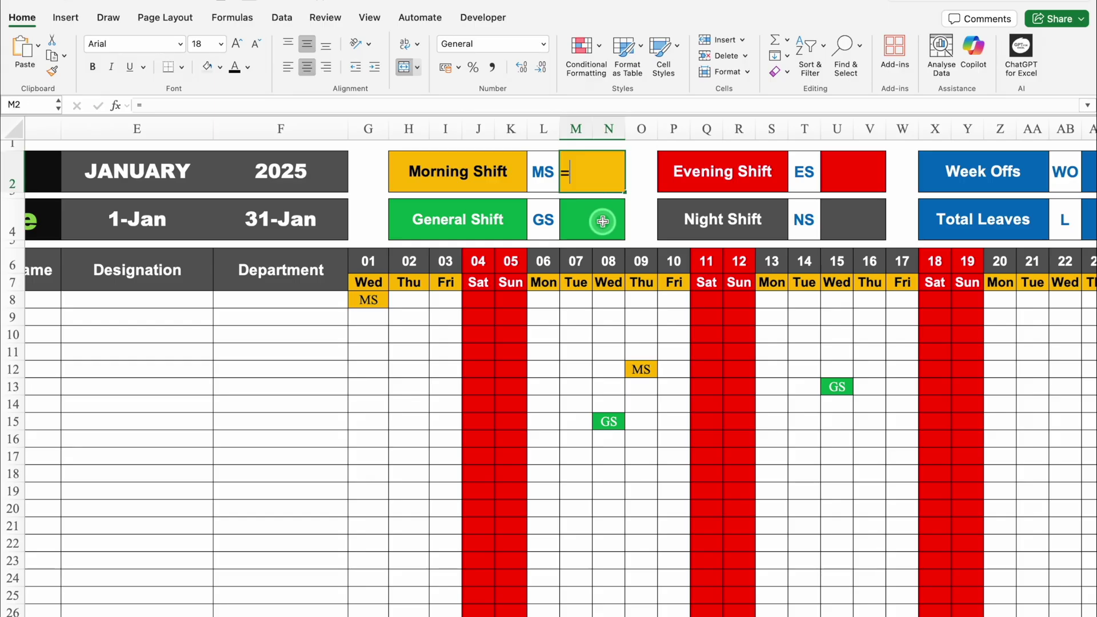
type("COUNTIF(")
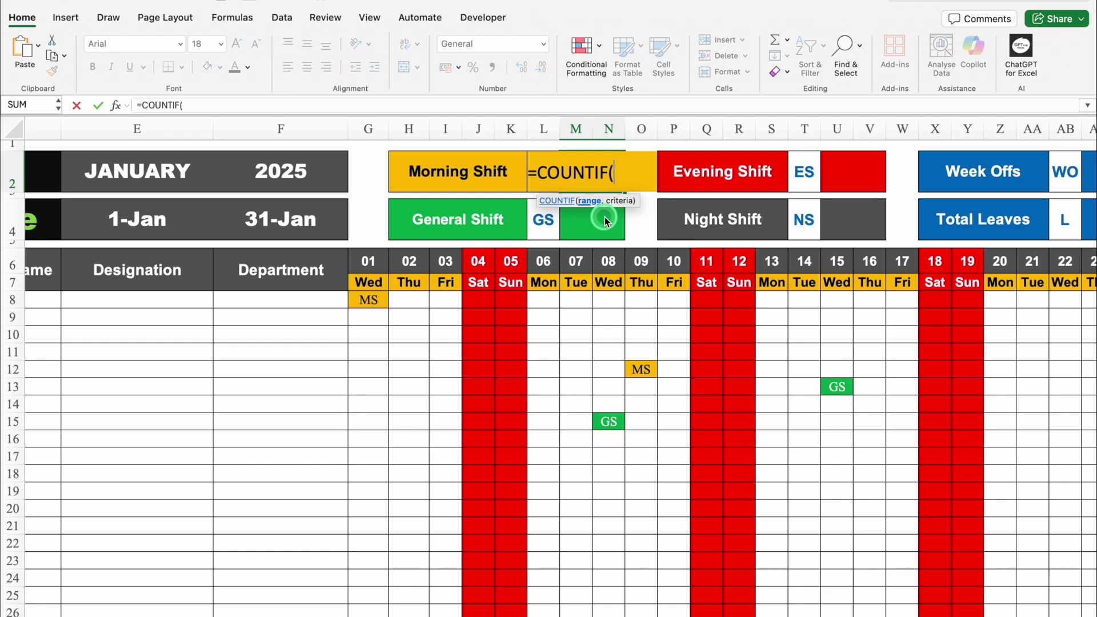
left_click(375, 301)
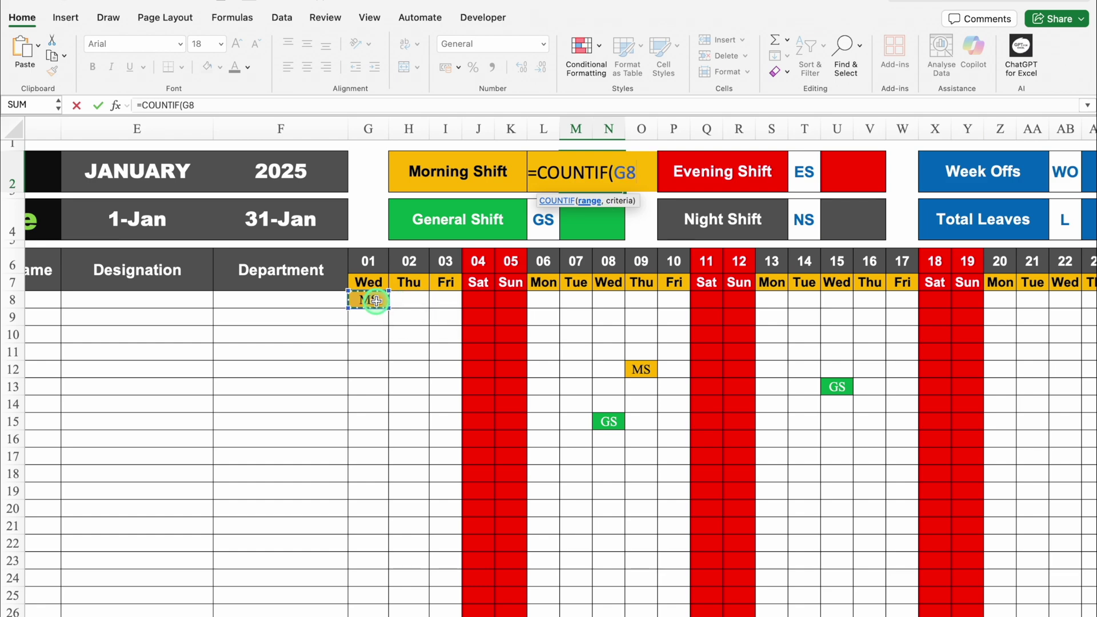
key("ctrl+shift+Down")
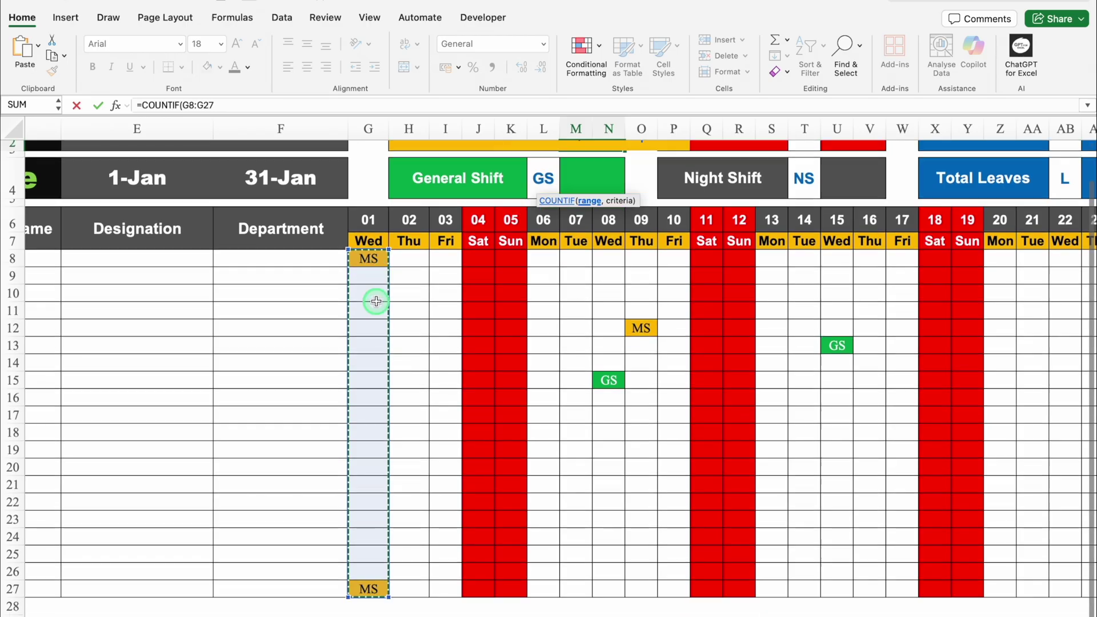
key("ctrl+shift+Right")
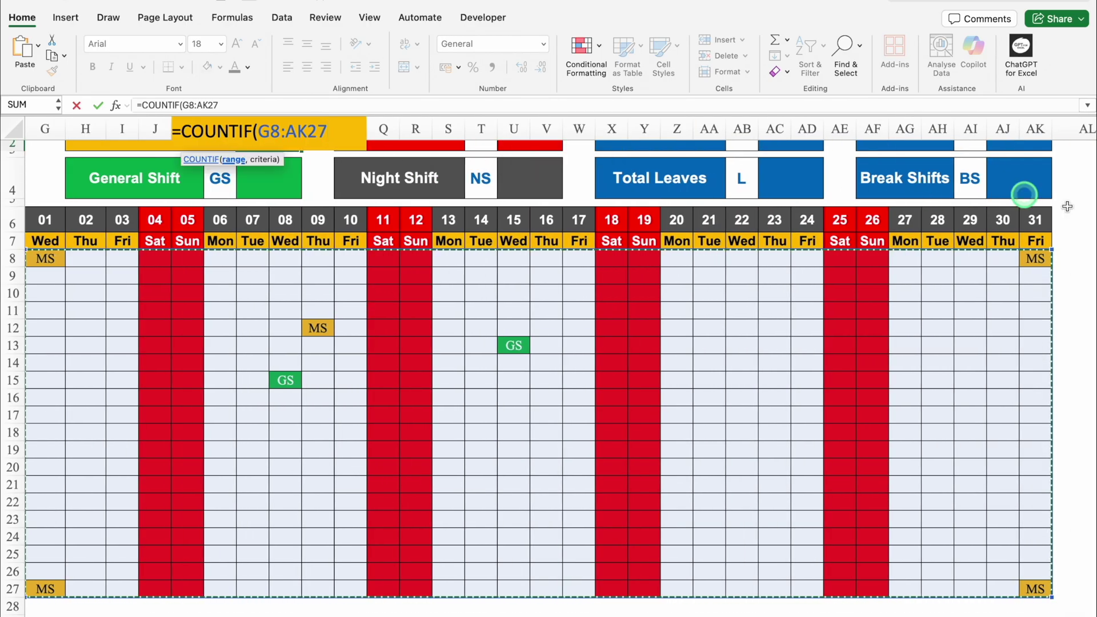
scroll(1092, 216, "up", 2)
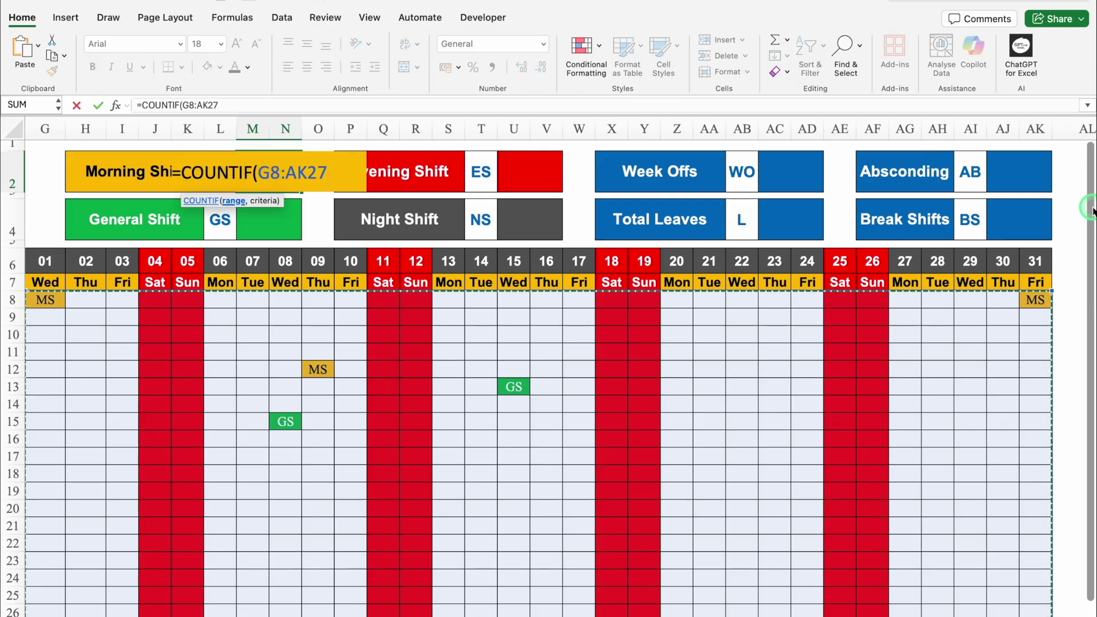
key("F4")
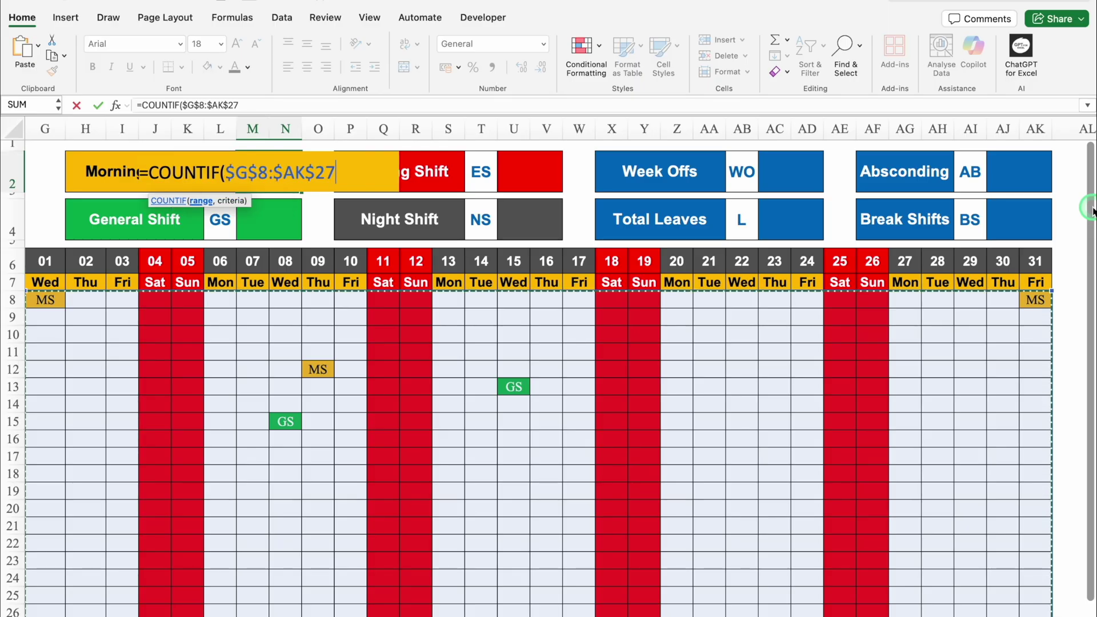
type(",")
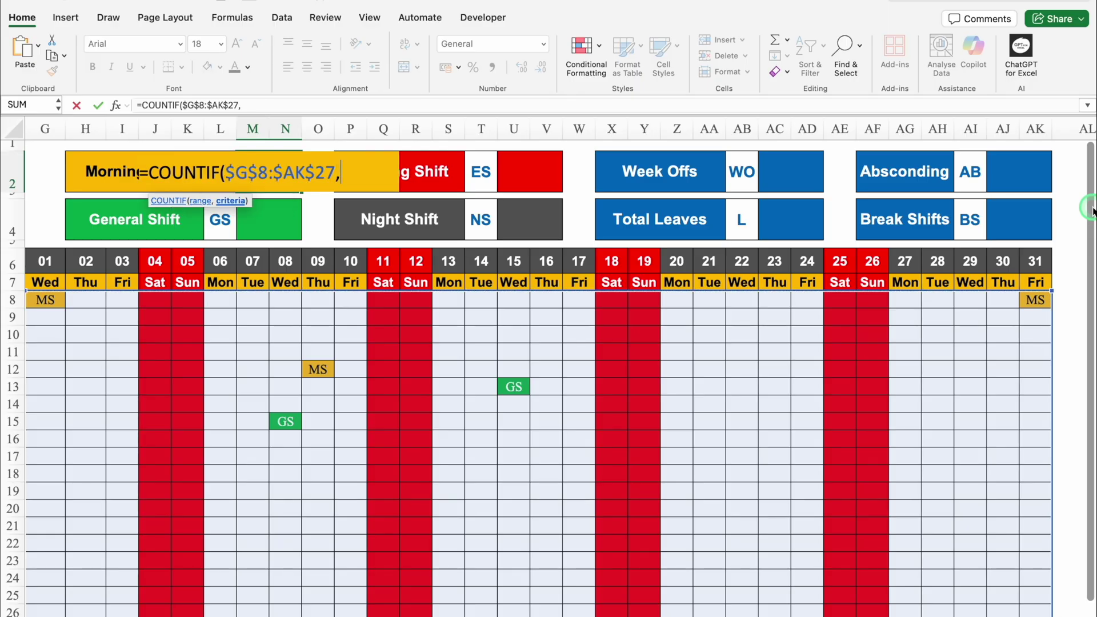
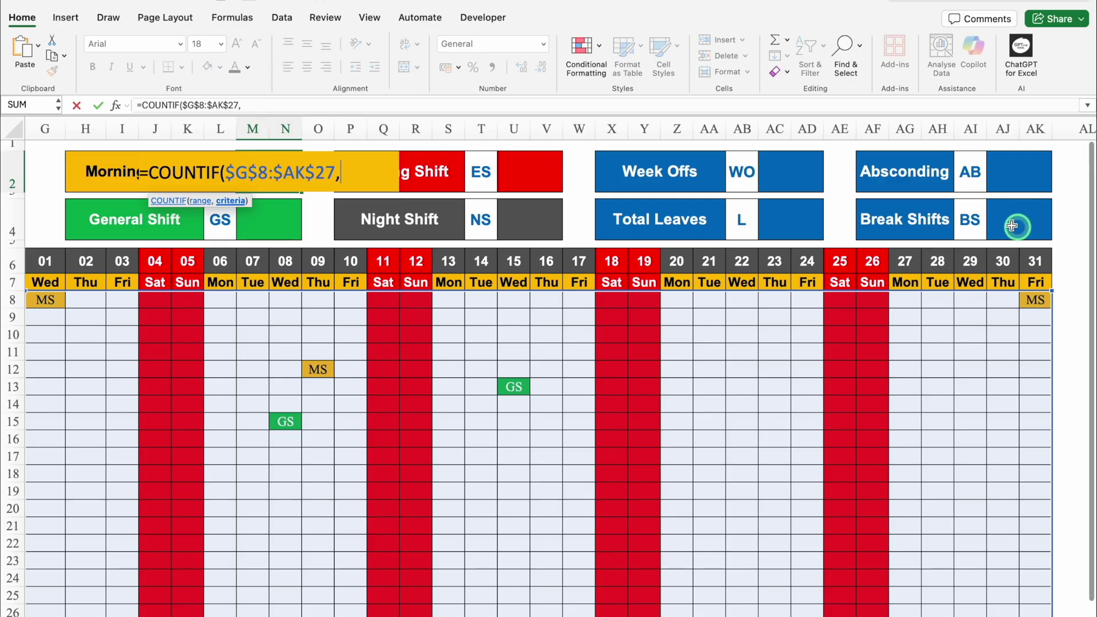
Complete the Morning Shift total in M2 as =COUNTIF($G$8:$AK$27,L2).
left_click(108, 169)
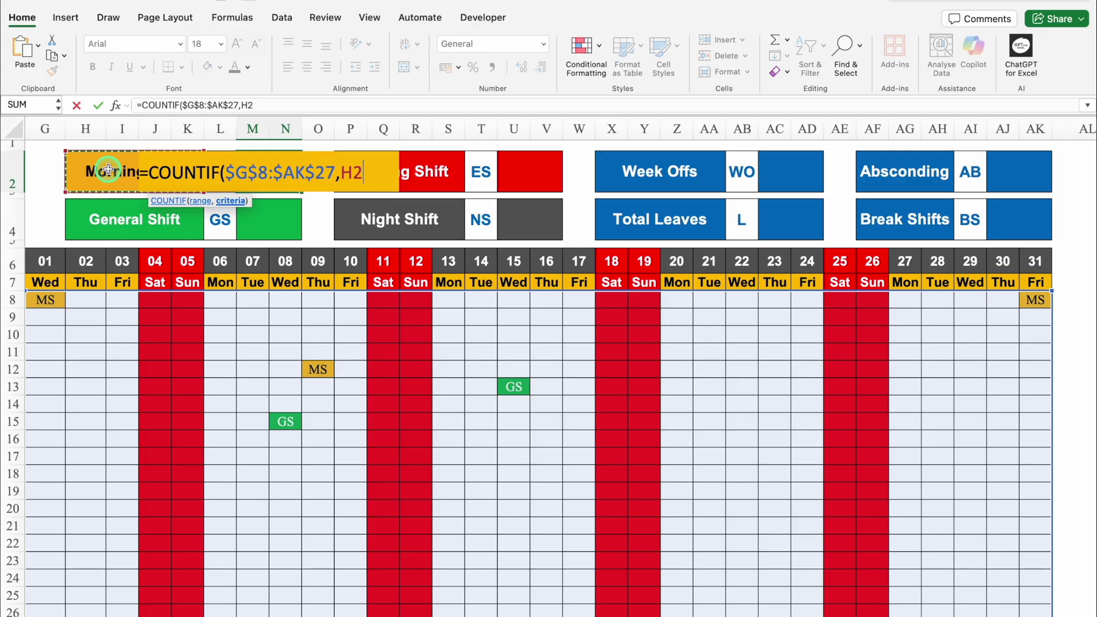
key("Right")
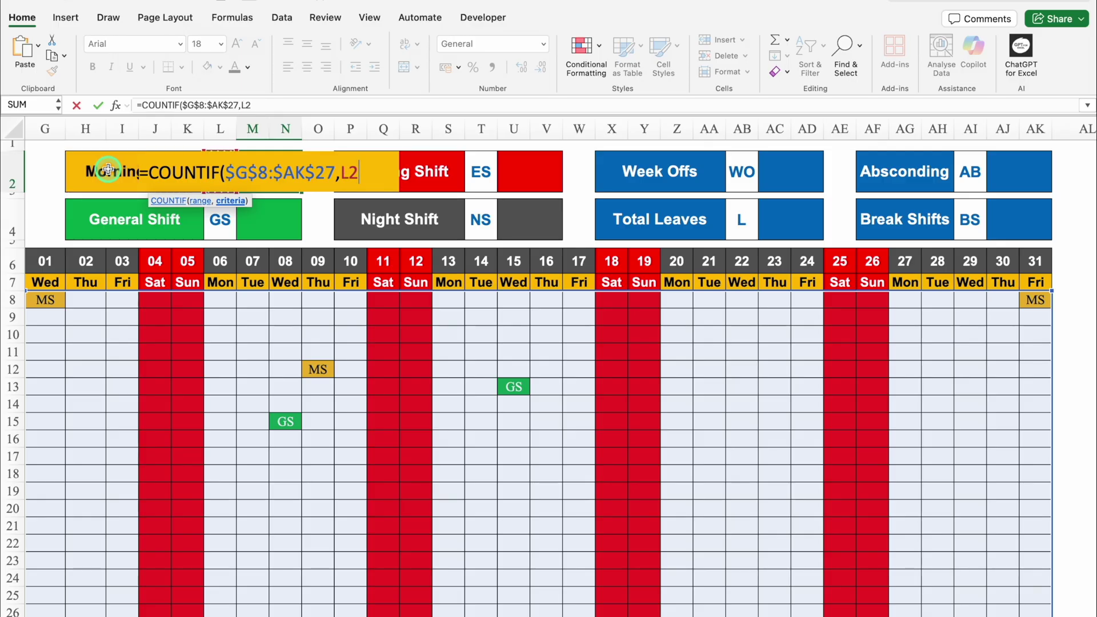
type(")")
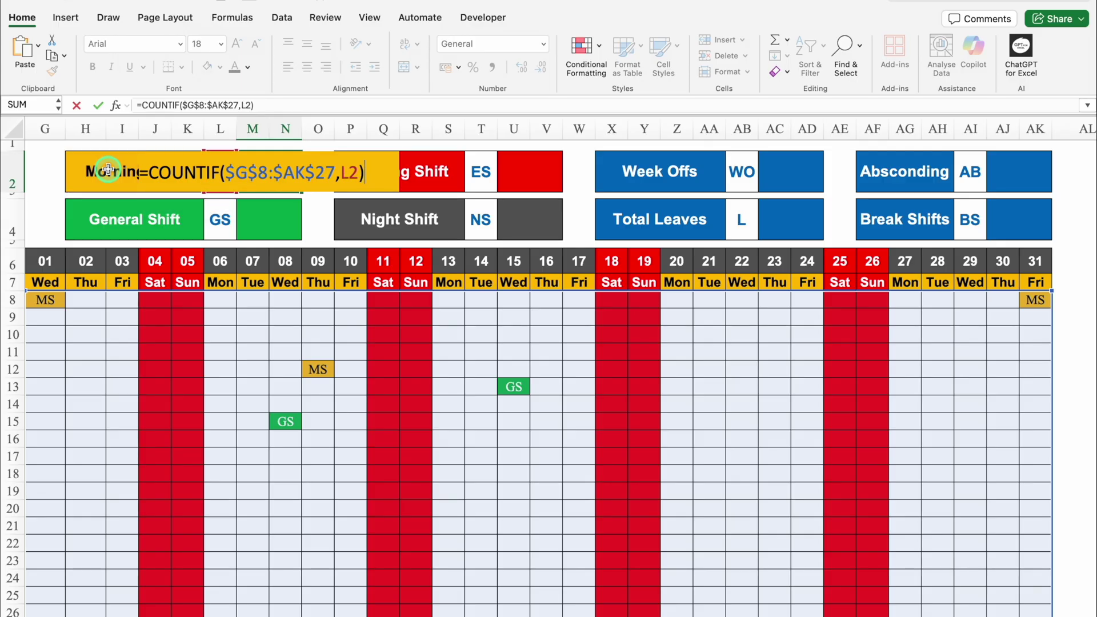
key("Return")
left_click(268, 171)
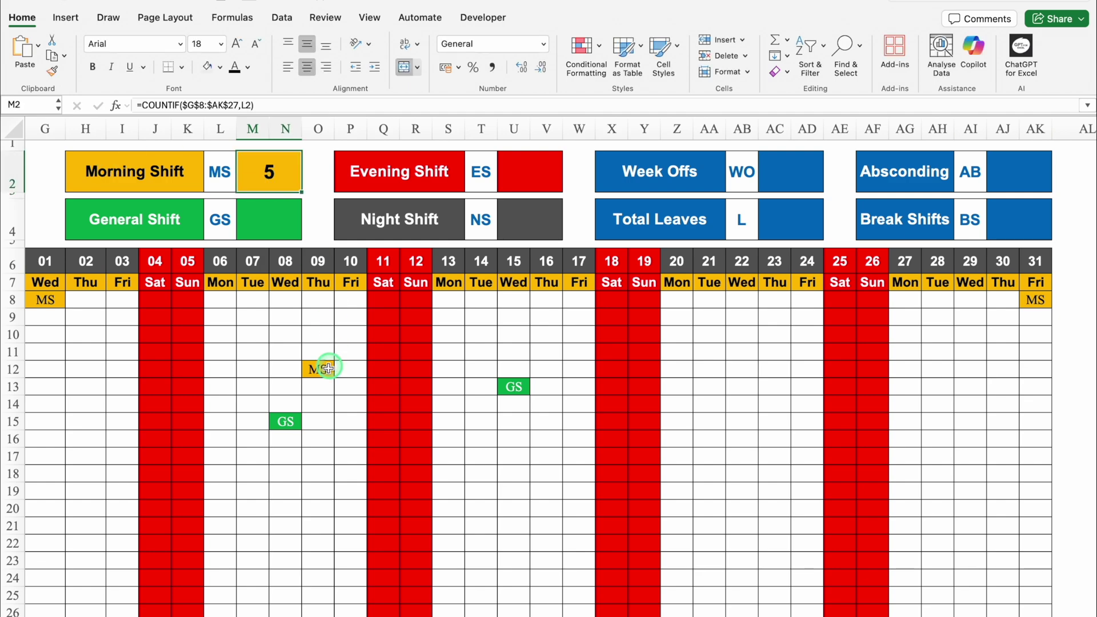
Enter MS in O13, O14 and O15 on the 09th, then copy the M2 formula.
left_click(314, 386)
type("MS")
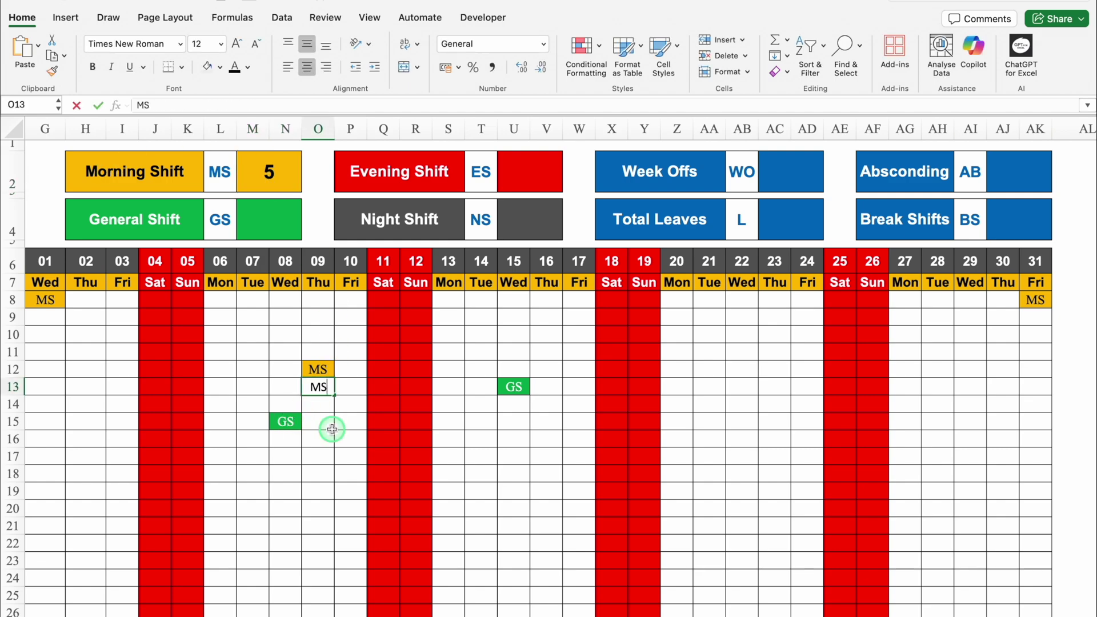
key("Return")
type("MS")
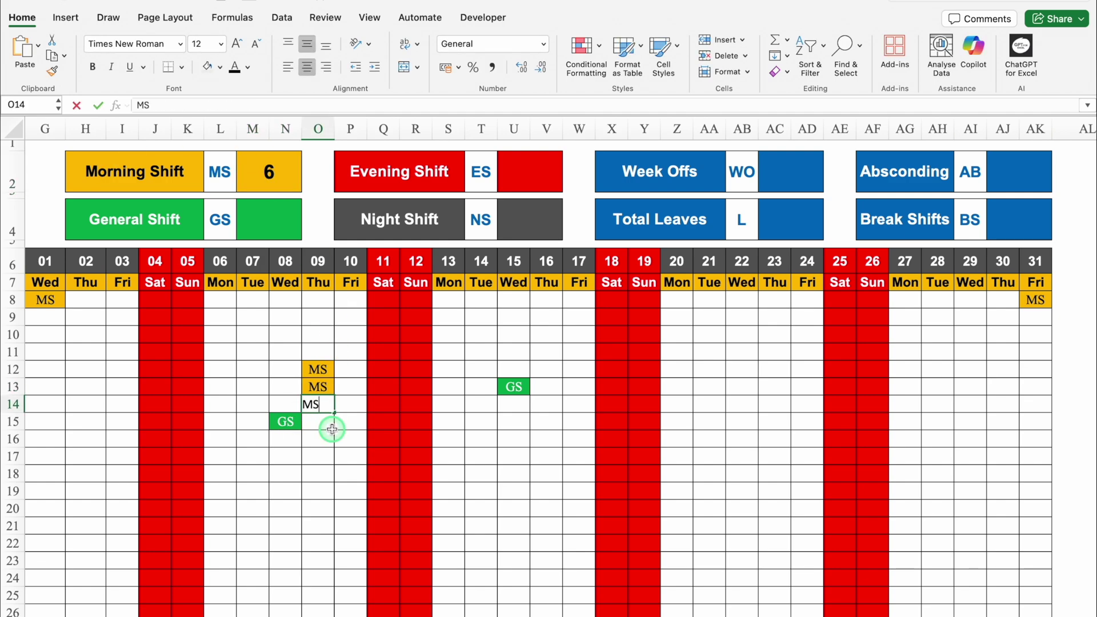
key("Return")
type("MS")
key("Return")
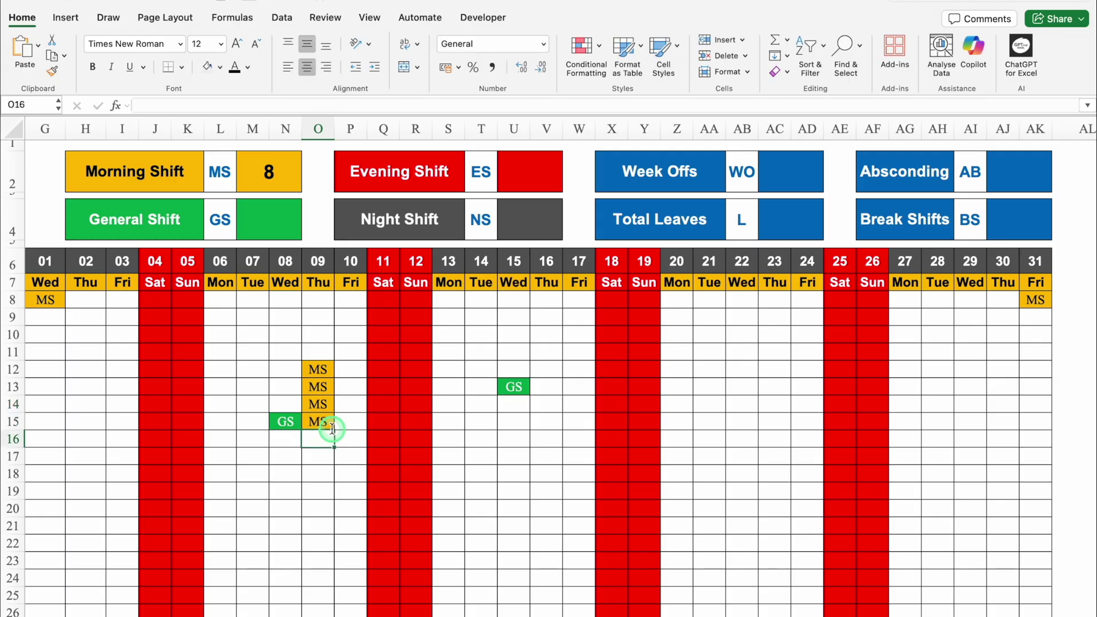
left_click(272, 177)
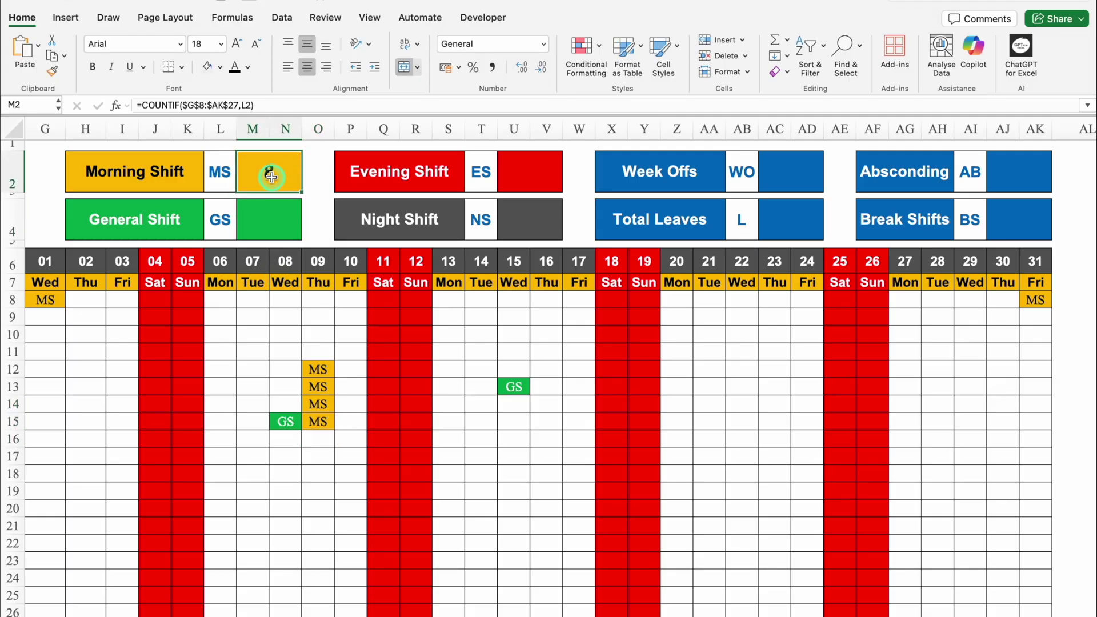
key("super+c")
Paste only the COUNTIF formula into the General, Evening and Night Shift totals.
left_click(283, 219)
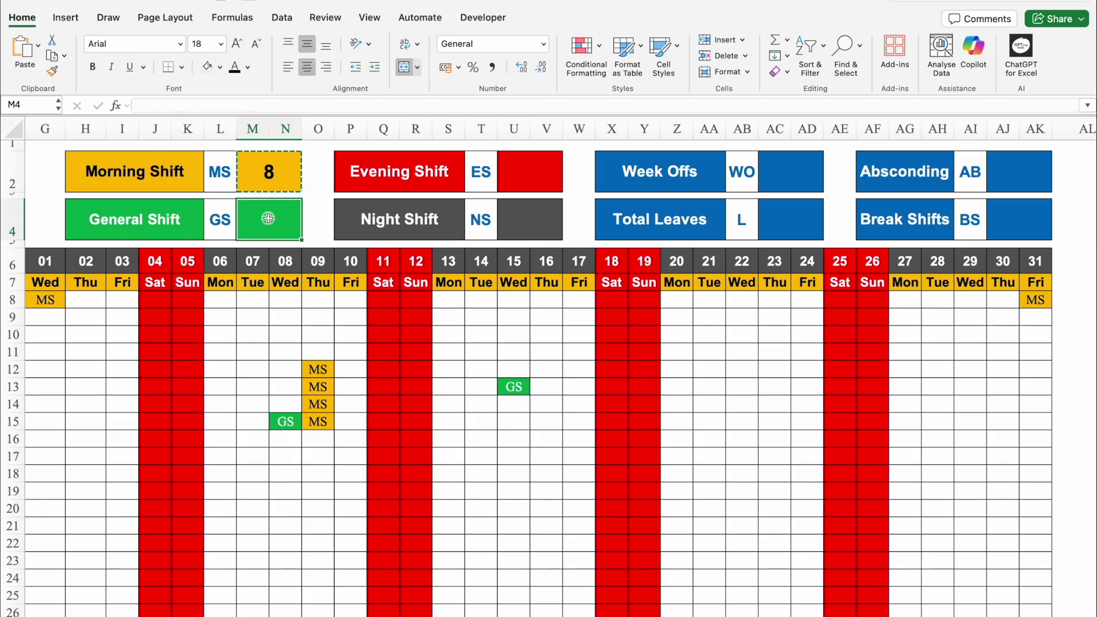
right_click(268, 218)
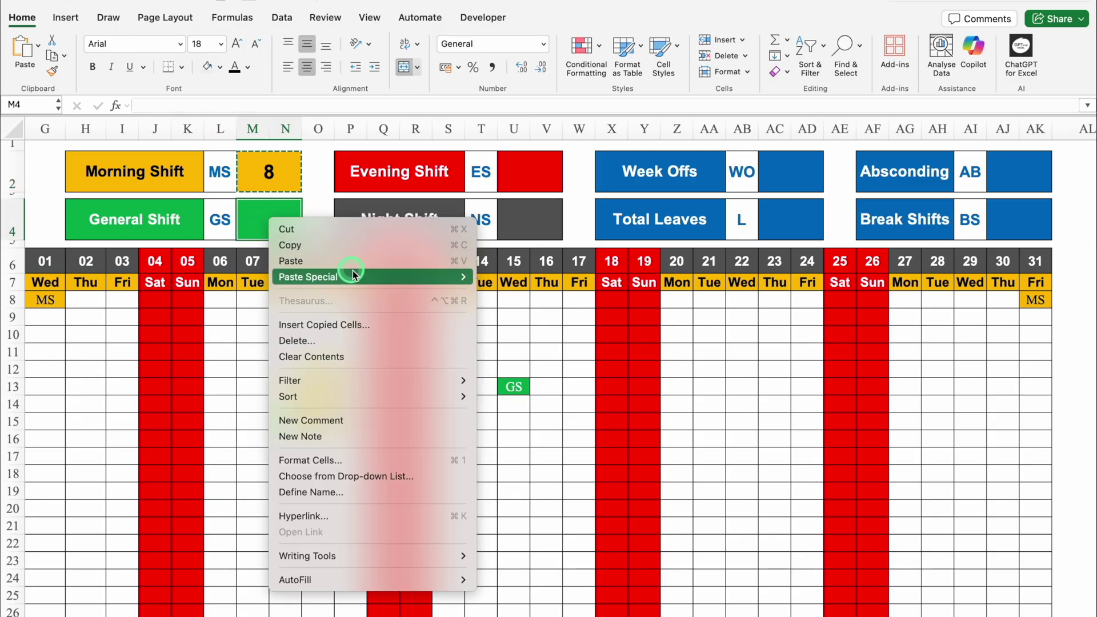
mouse_move(361, 278)
left_click(495, 301)
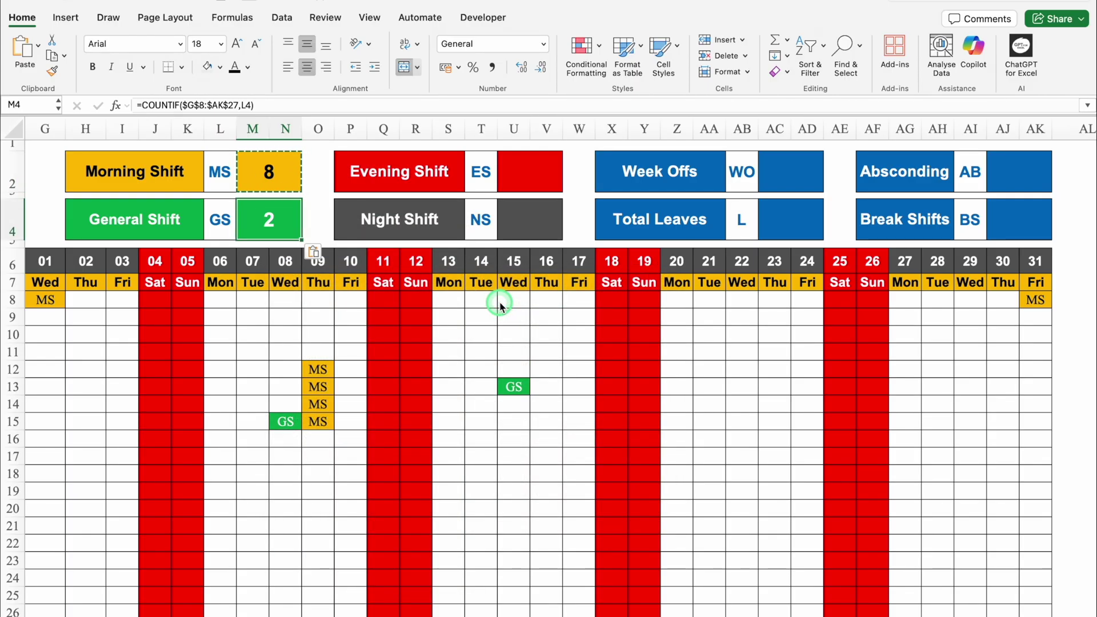
left_click(535, 180)
right_click(534, 180)
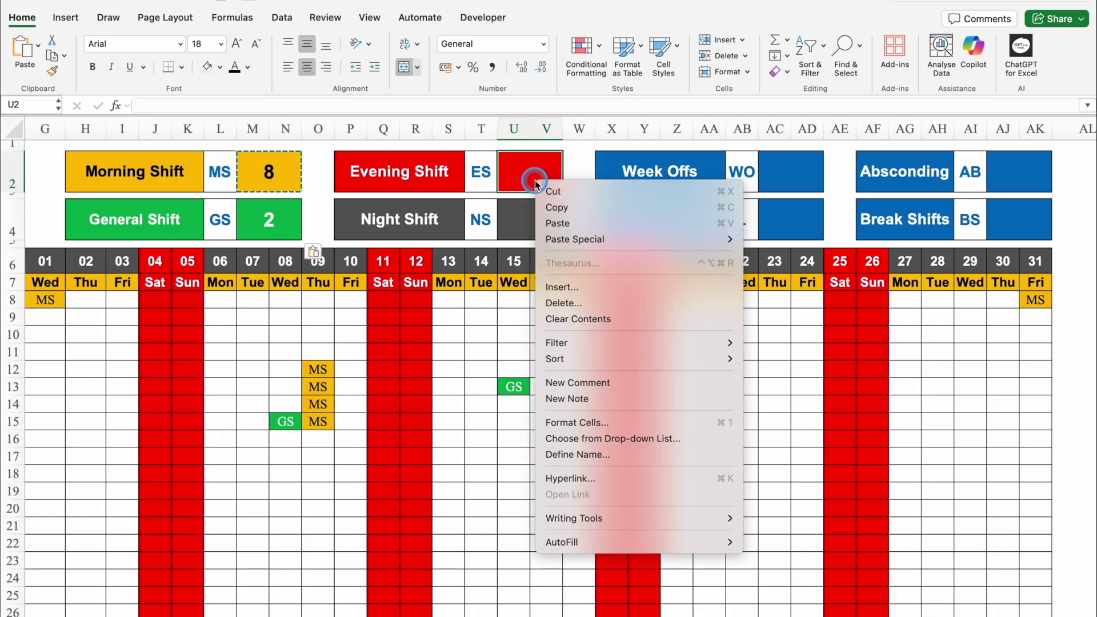
mouse_move(621, 242)
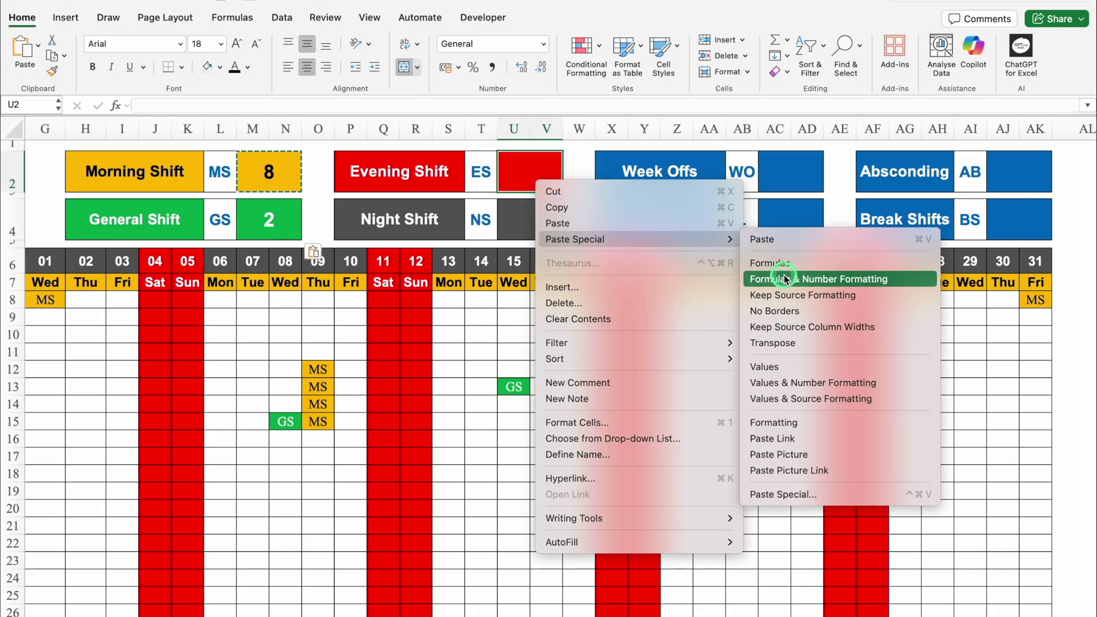
left_click(770, 263)
left_click(554, 230)
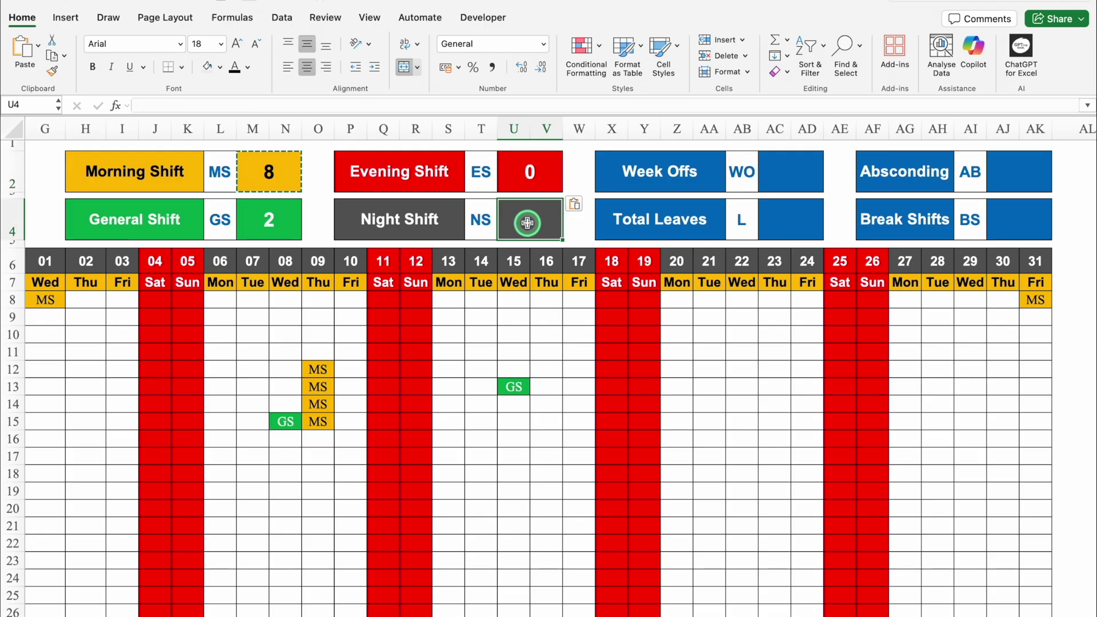
right_click(547, 233)
mouse_move(685, 280)
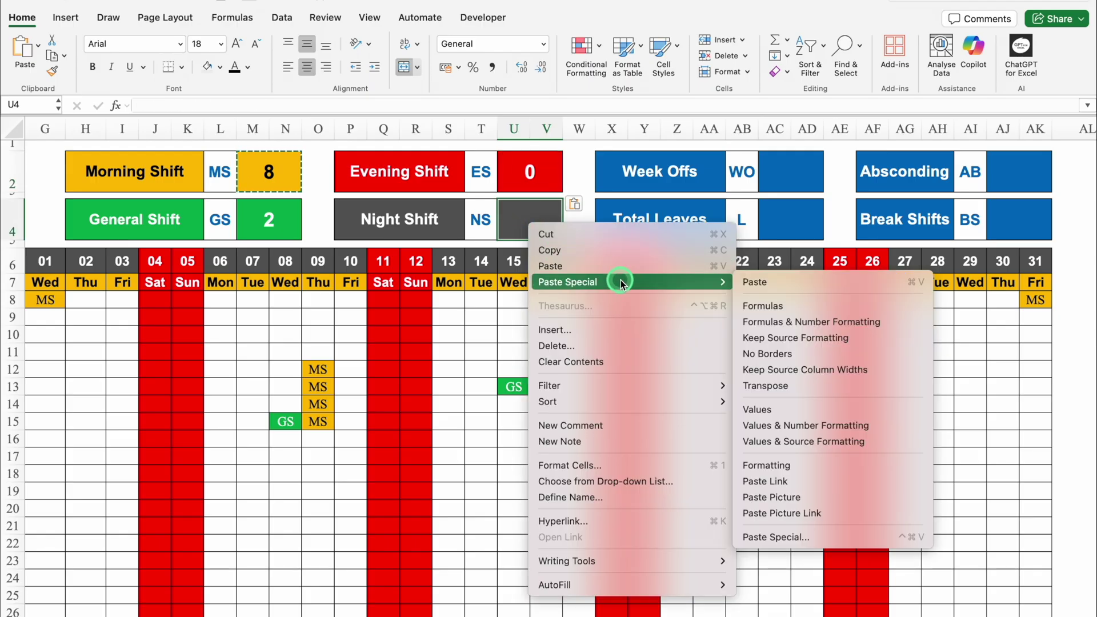
left_click(780, 302)
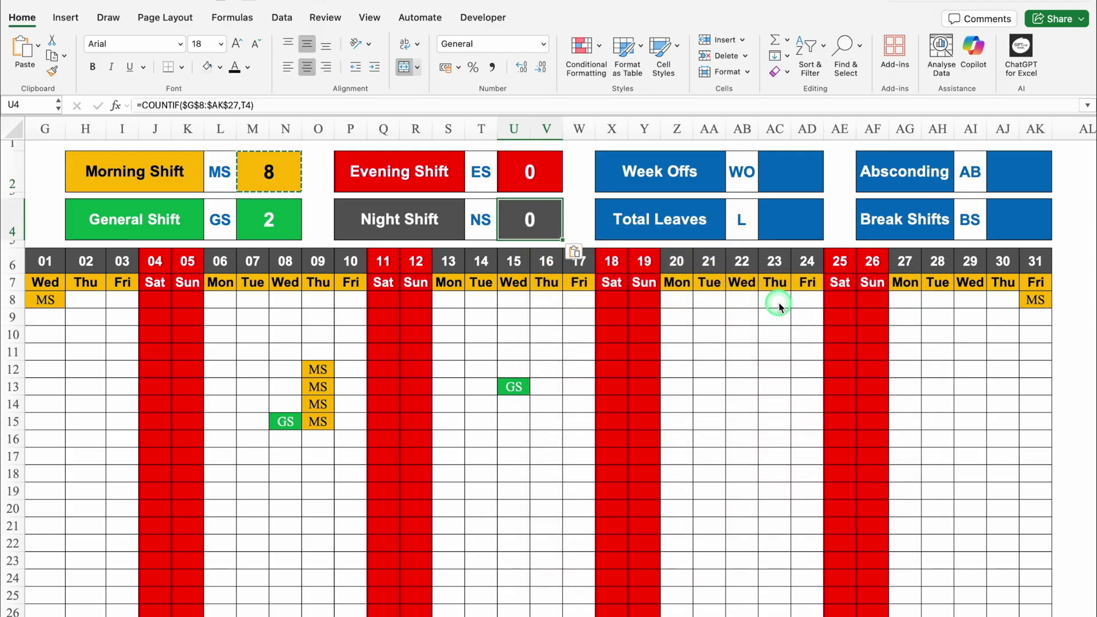
Paste the formula into the Total Leaves, Absconding and Break Shifts totals, leaving Week Offs empty.
left_click(790, 217)
left_click(1018, 172)
left_click(791, 216)
right_click(790, 216)
mouse_move(914, 135)
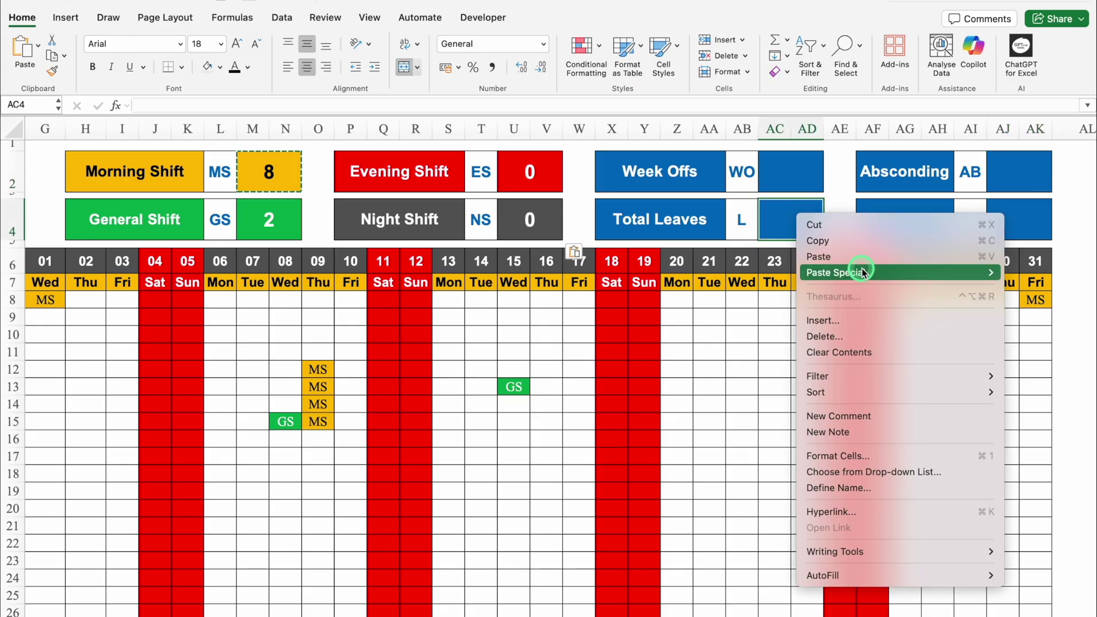
left_click(701, 295)
right_click(1005, 173)
mouse_move(902, 229)
left_click(685, 253)
left_click(1006, 223)
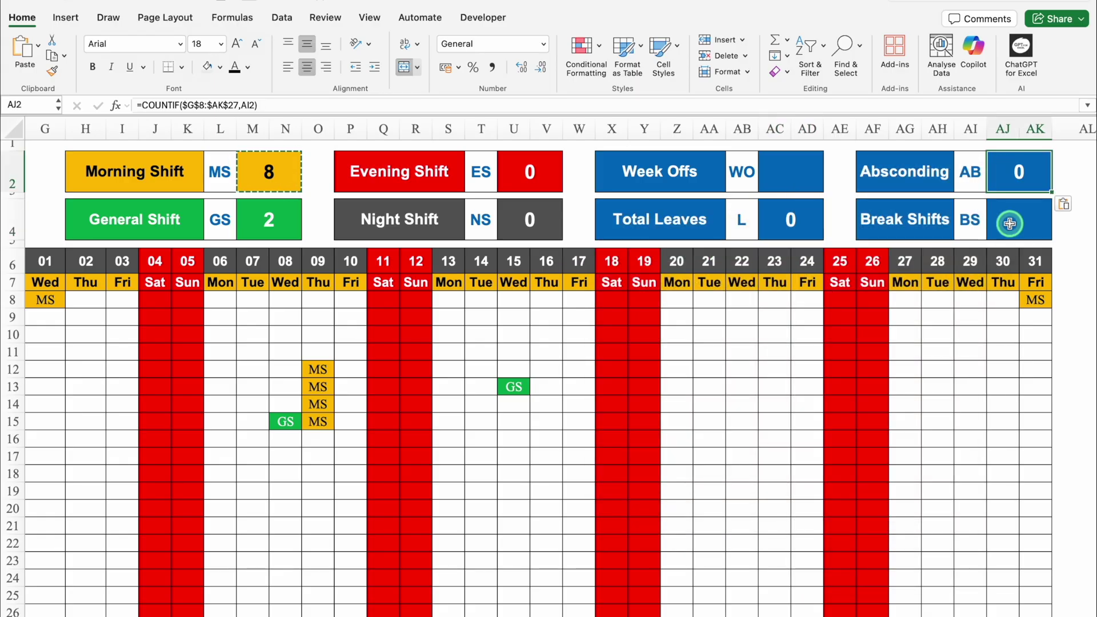
right_click(1006, 223)
mouse_move(857, 284)
left_click(687, 307)
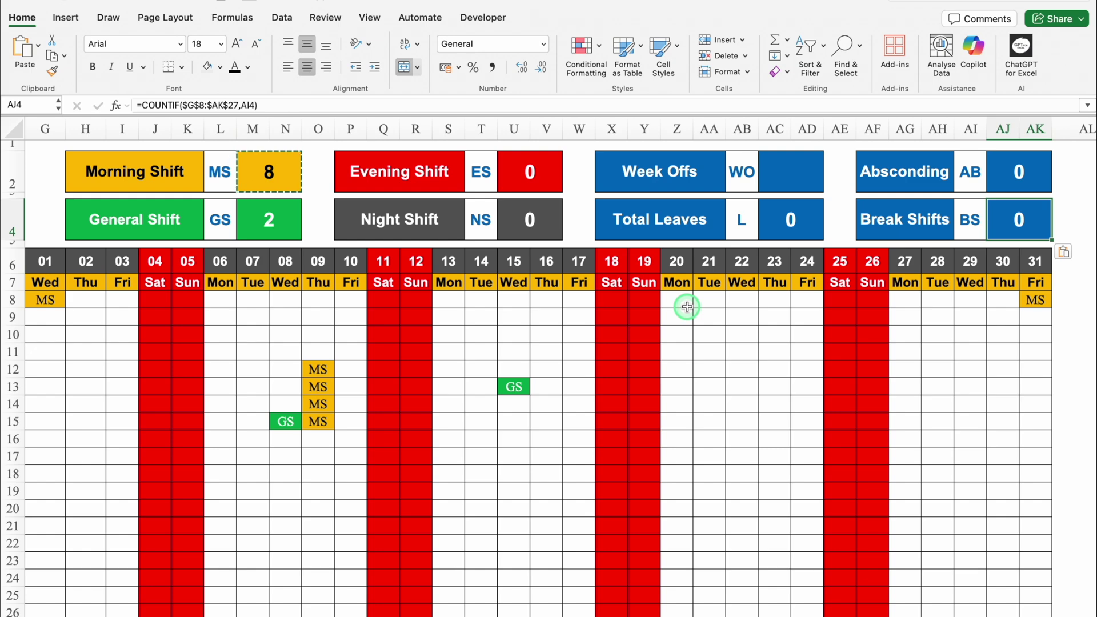
left_click(791, 174)
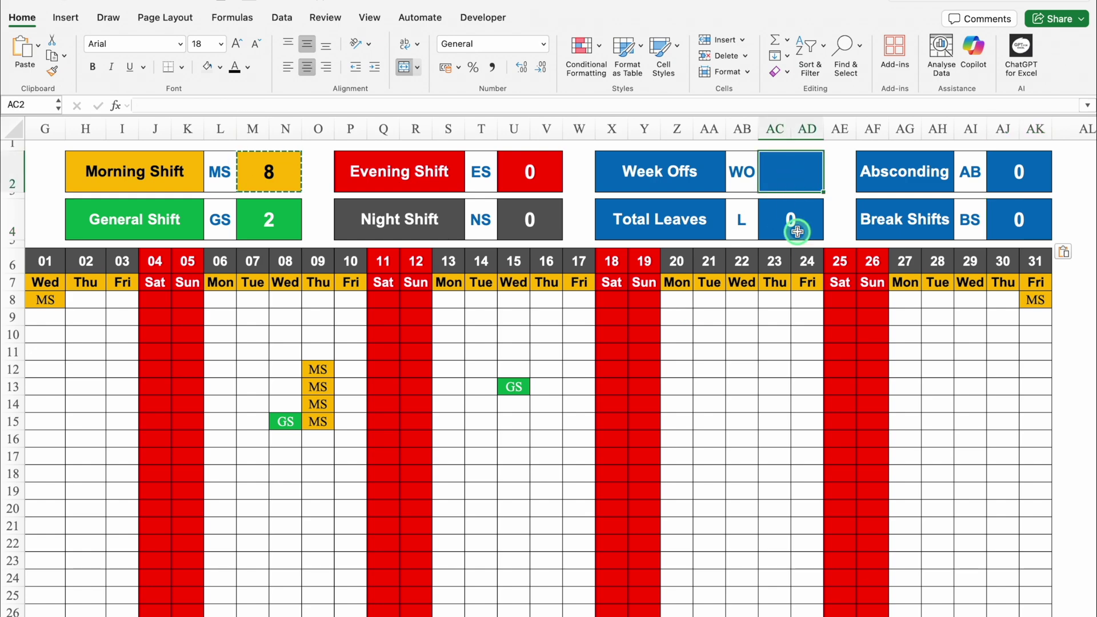
Begin a Week Offs =COUNTIF over the day row G7:AK7, then cancel it with Esc.
type("=")
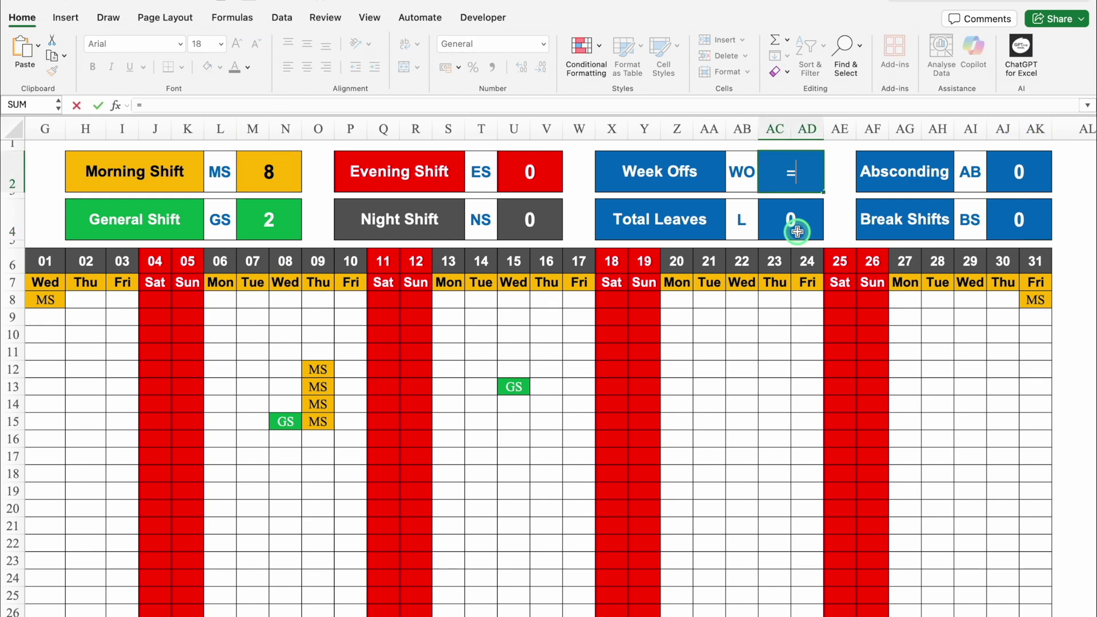
type("COUNTIF(")
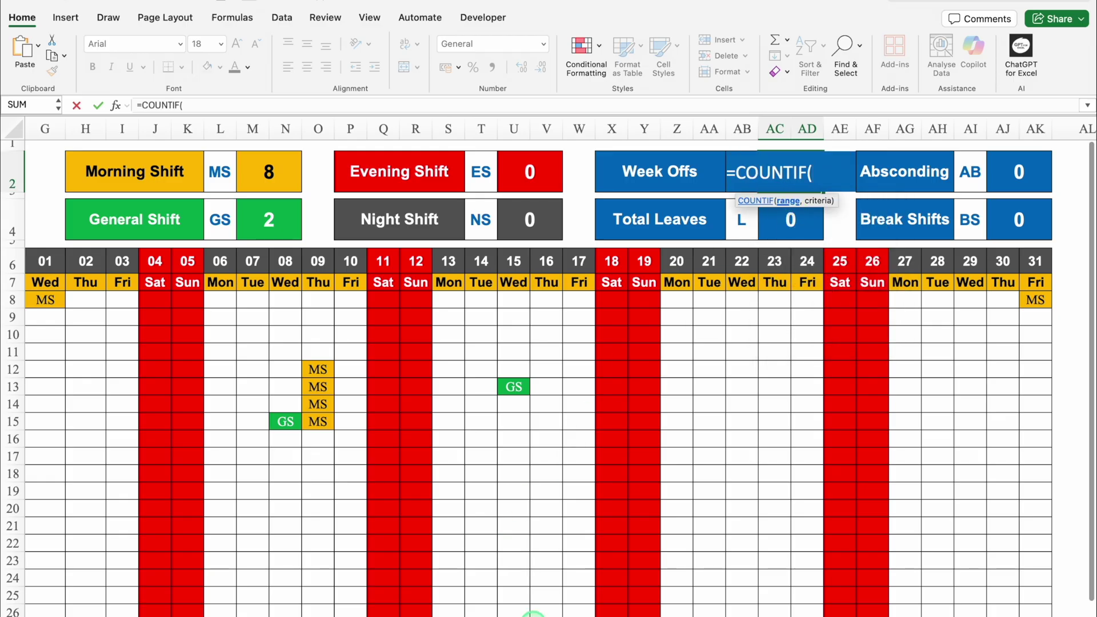
scroll(514, 608, "left", 5)
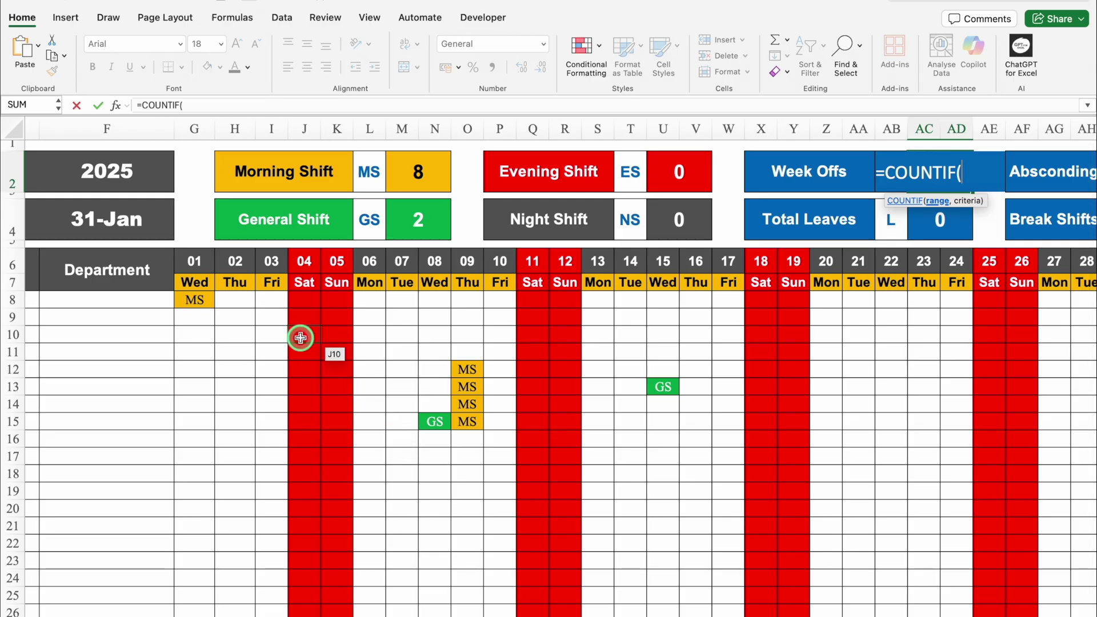
left_click(197, 280)
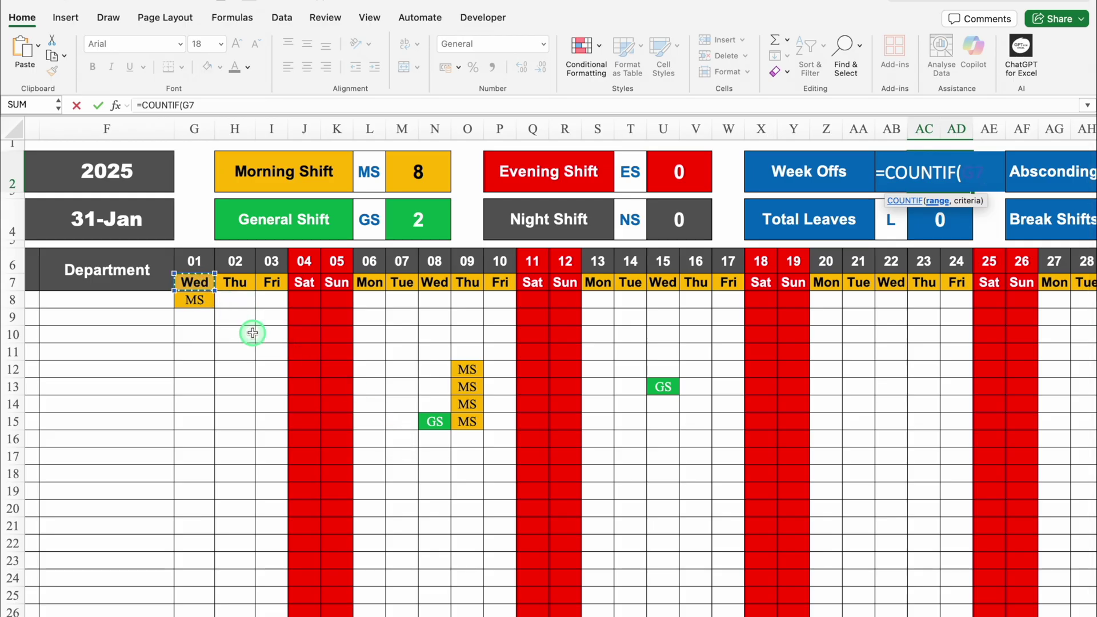
key("ctrl+shift+Right")
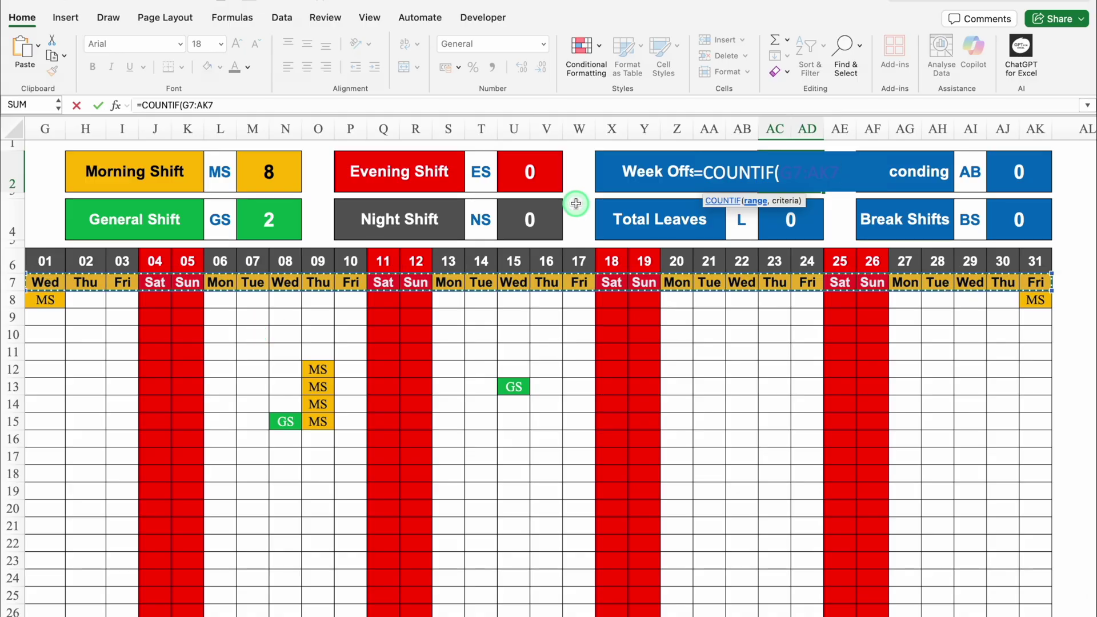
key("Escape")
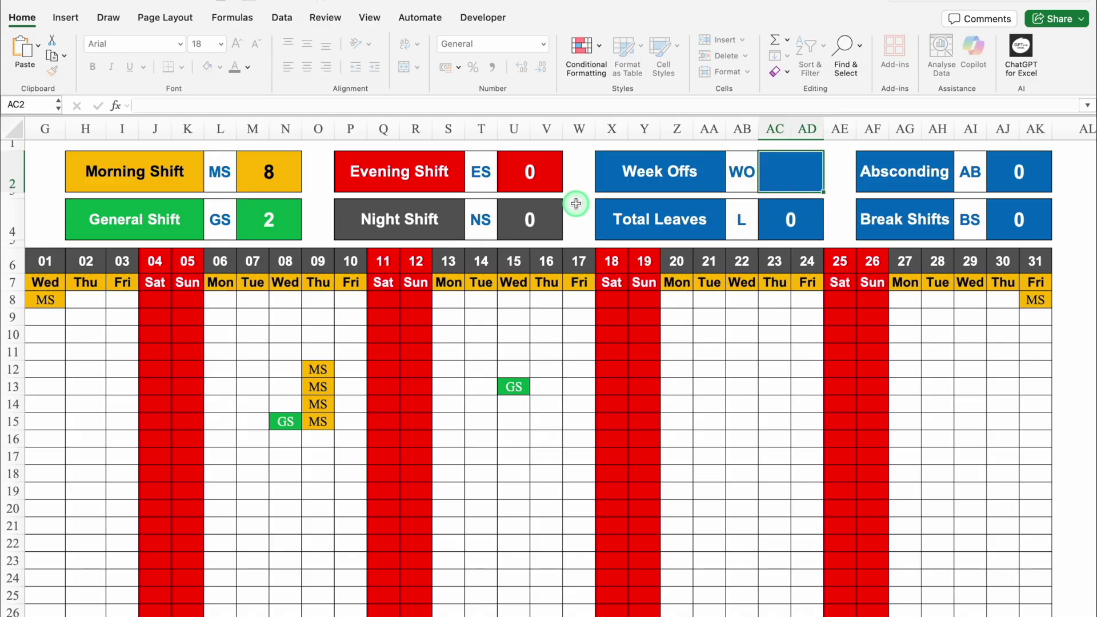
left_click(791, 172)
Fill the Week Offs total white and start =COUNTIF($G$7:$AK$7 with an absolute range.
left_click(207, 67)
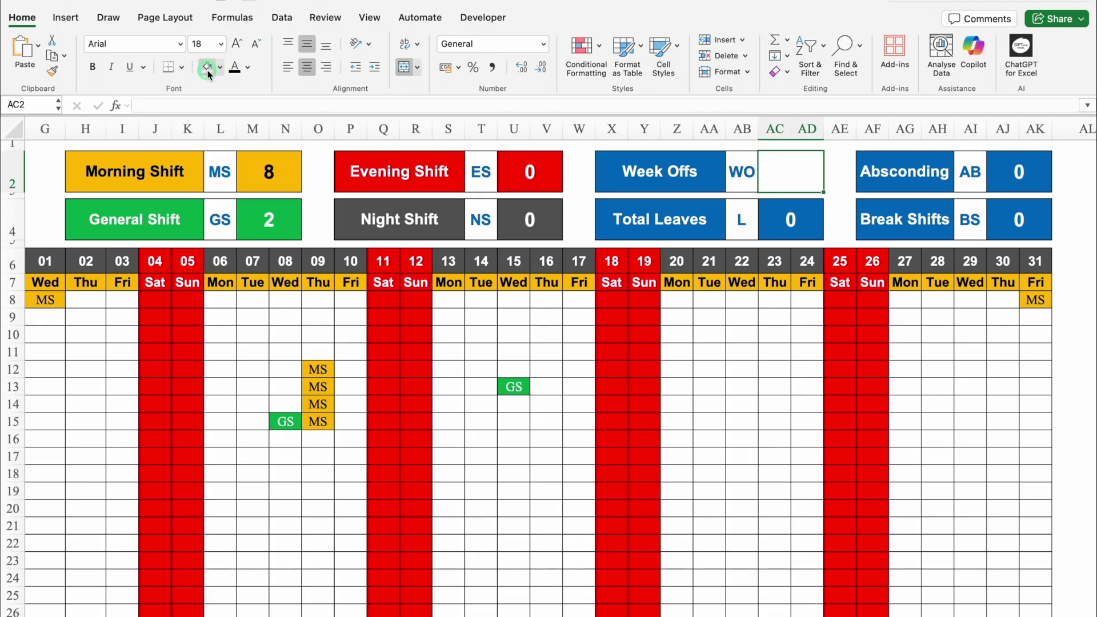
left_click(807, 283)
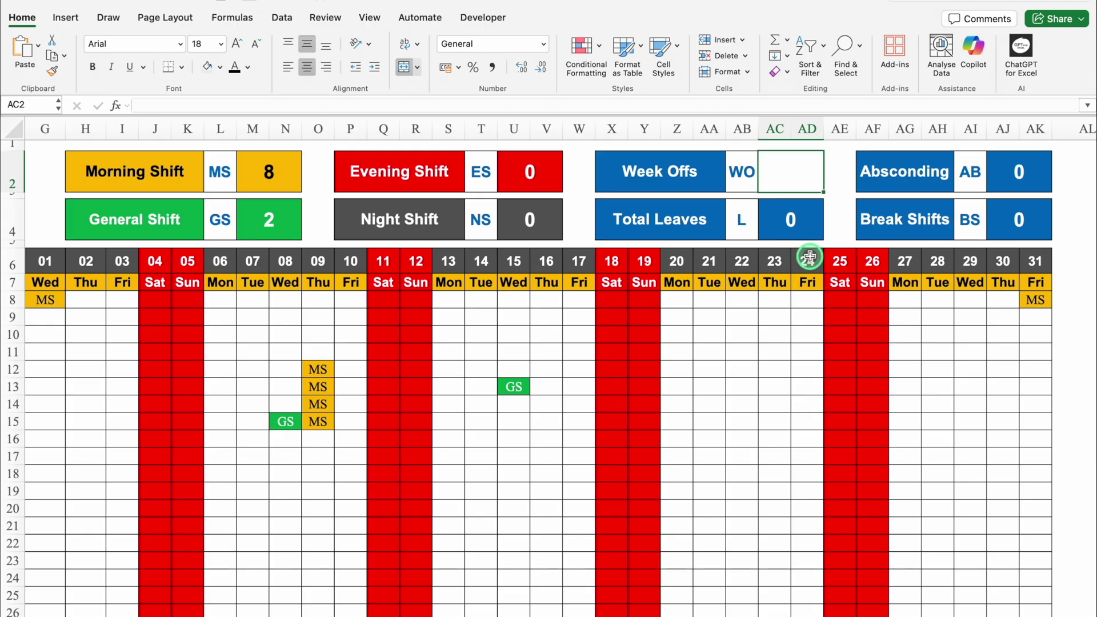
type("=COUNTI")
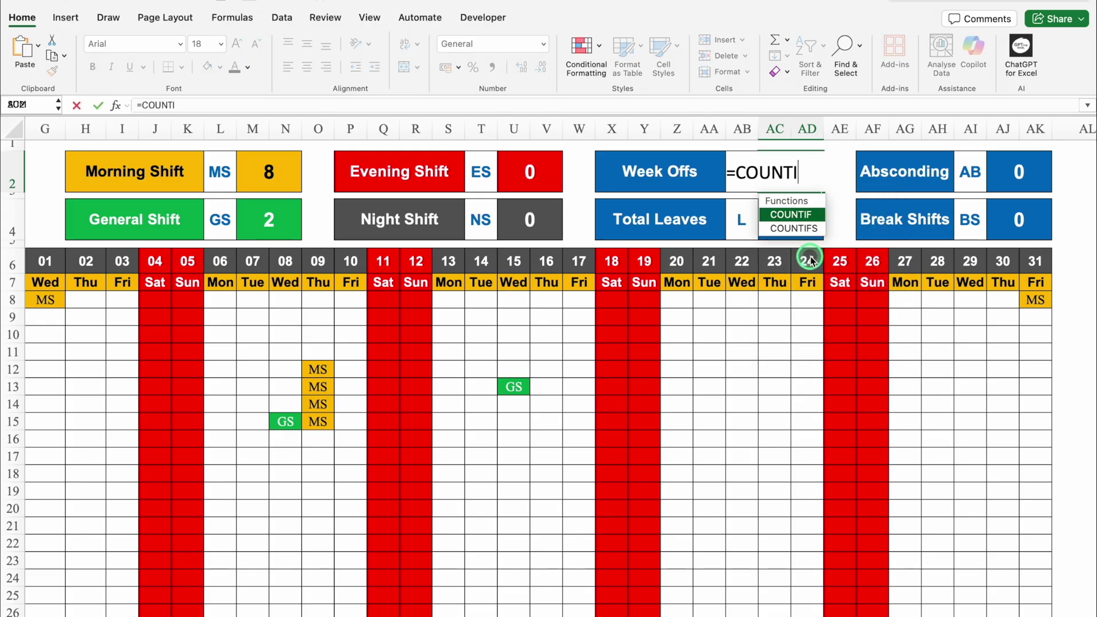
double_click(794, 211)
scroll(615, 614, "left", 2)
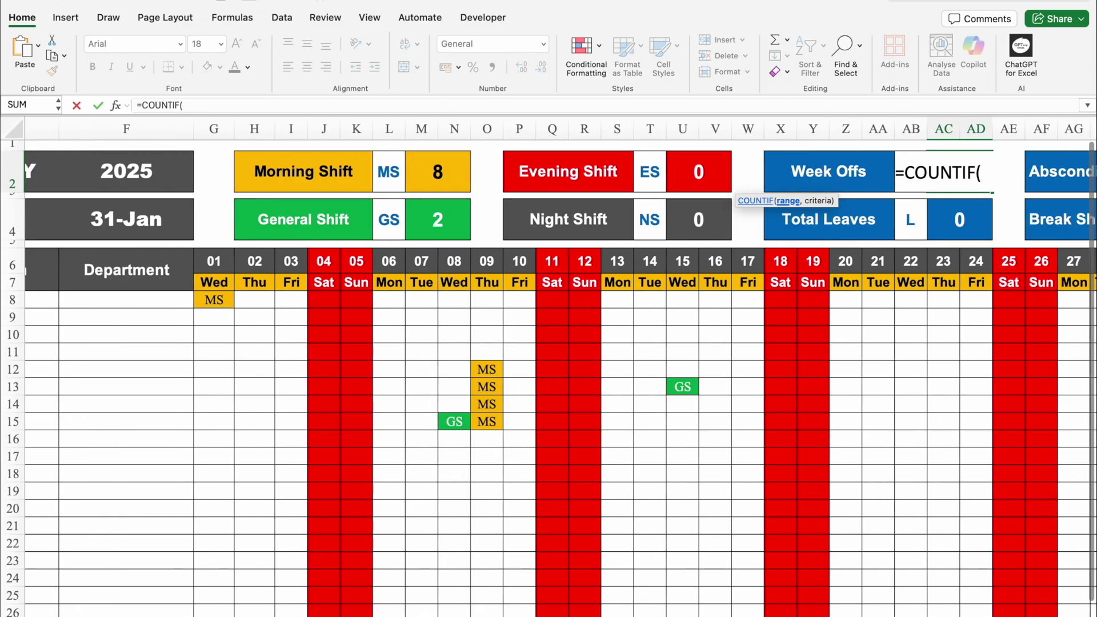
left_click(220, 282)
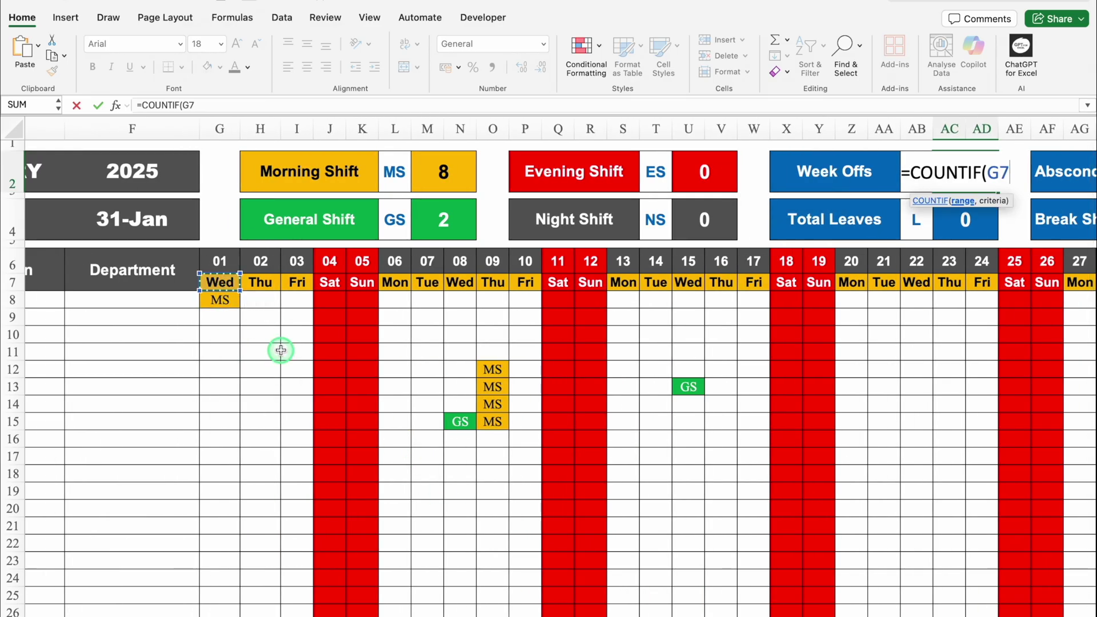
key("ctrl+shift+Right")
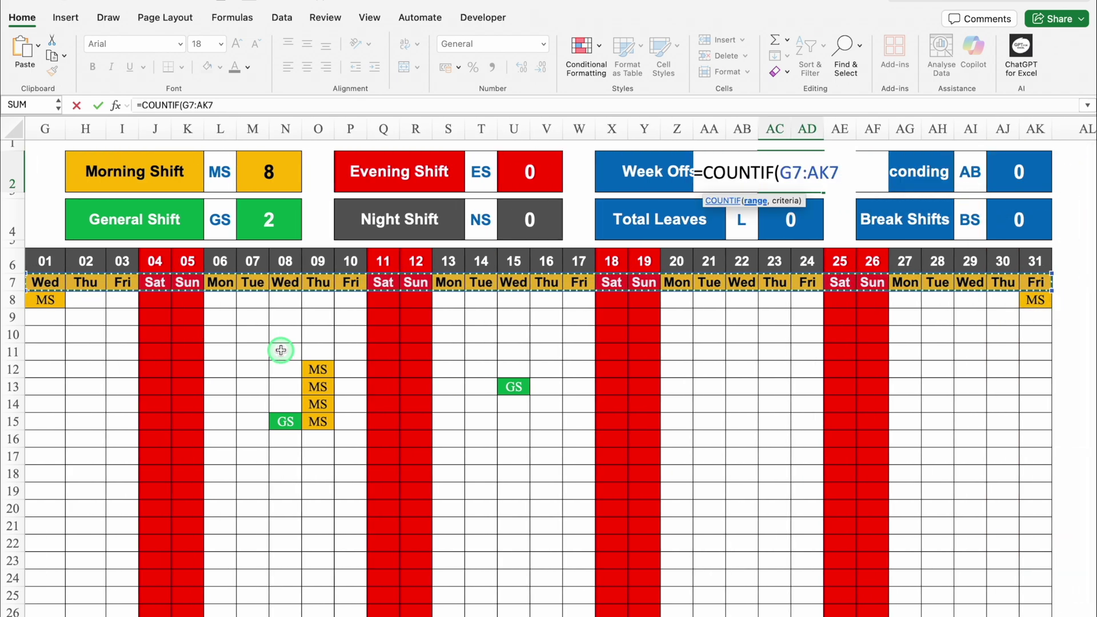
left_click_drag(839, 171, 780, 172)
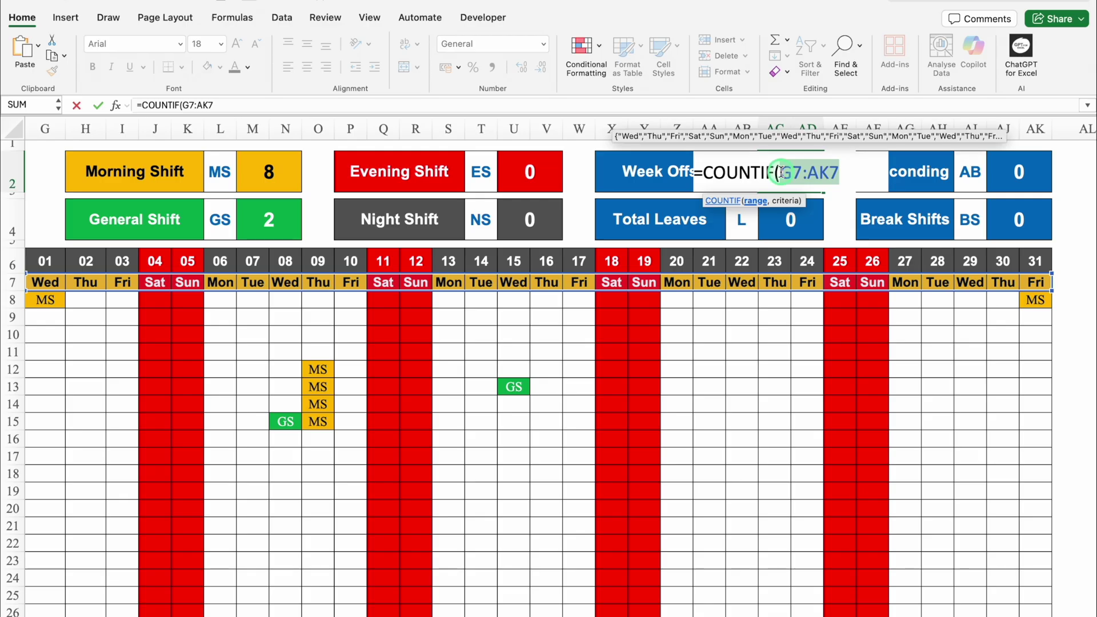
key("F4")
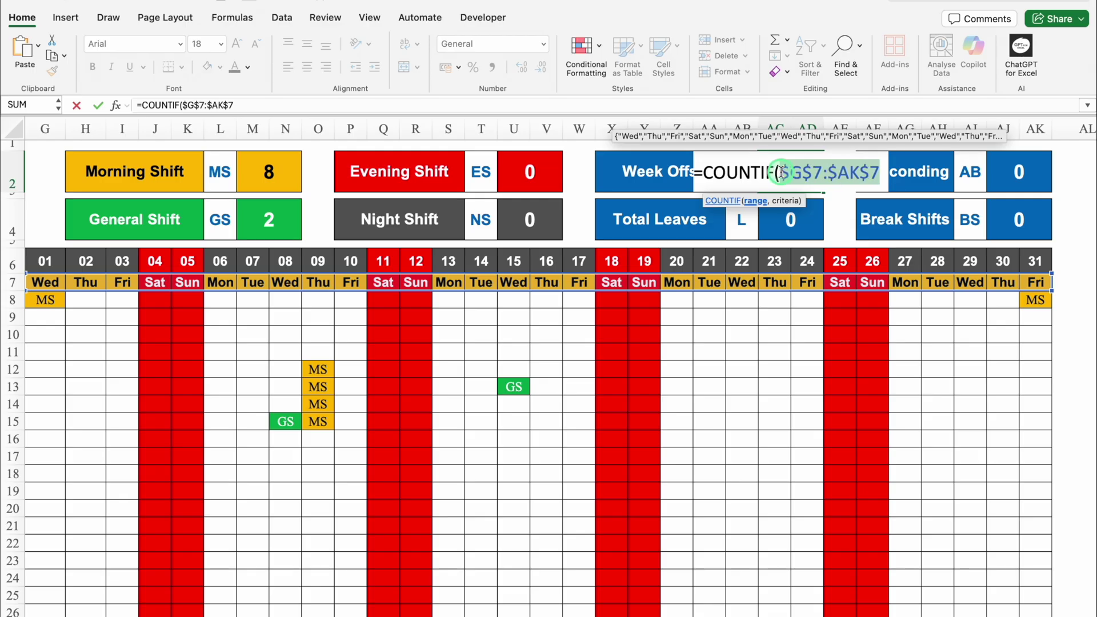
left_click(880, 170)
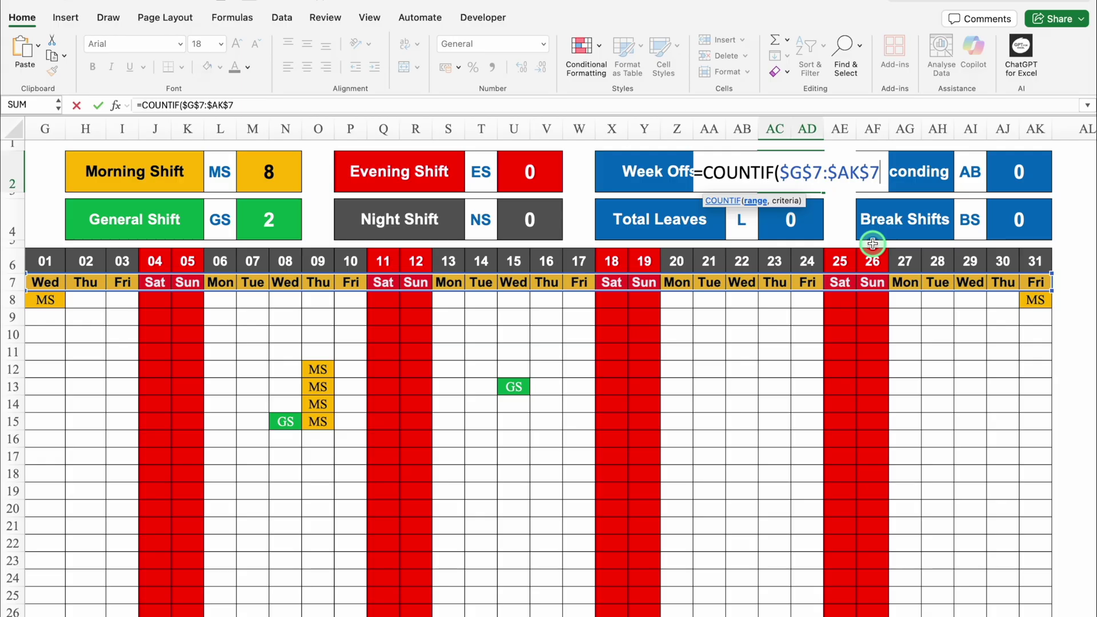
Finish it as COUNTIF(…,"Sat")+COUNTIF(…,"Sun") so Week Offs shows 8.
type(",\"Sat")
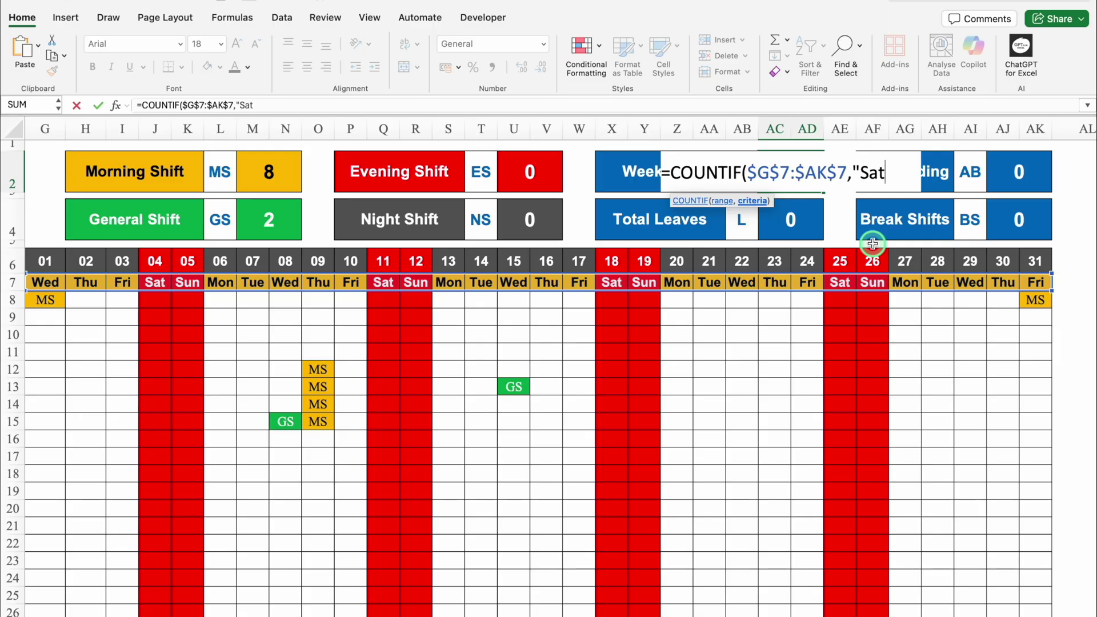
type("\")")
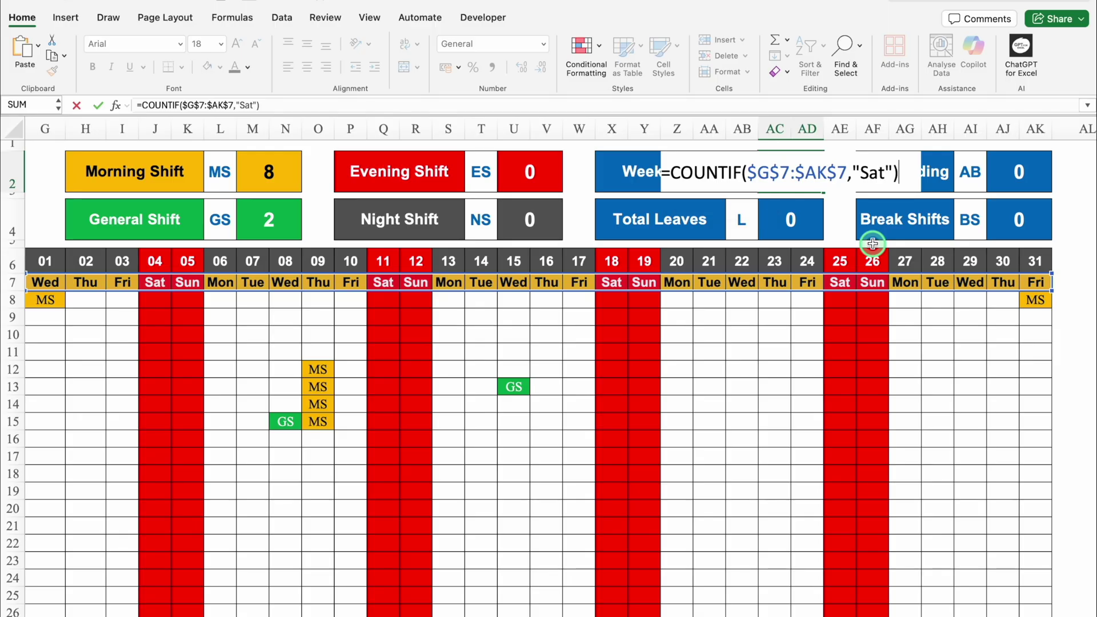
left_click_drag(900, 172, 683, 166)
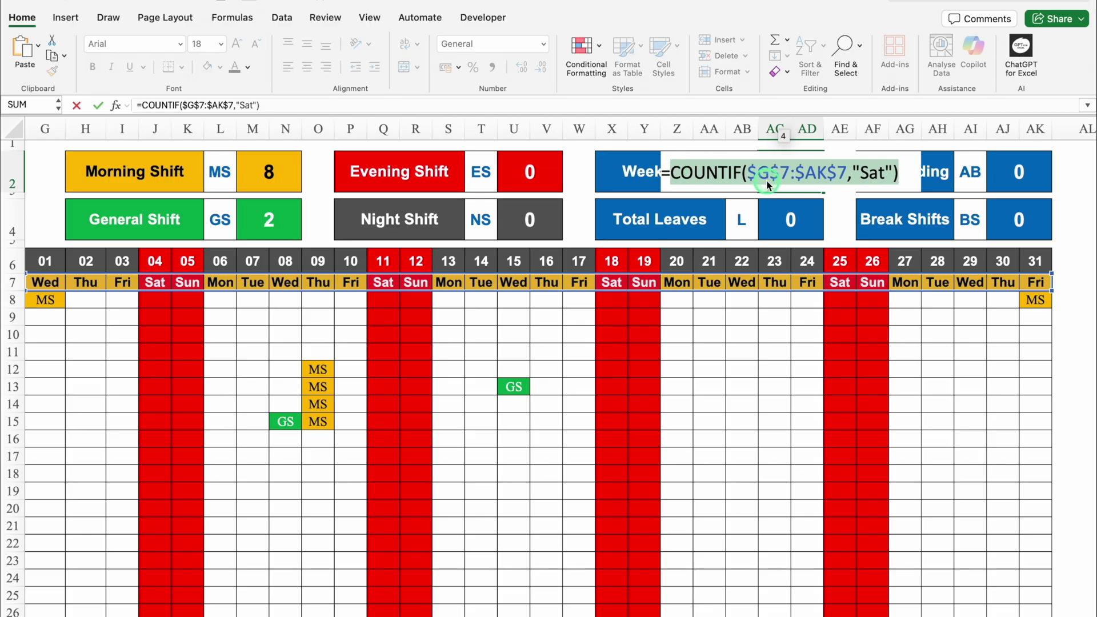
left_click(900, 172)
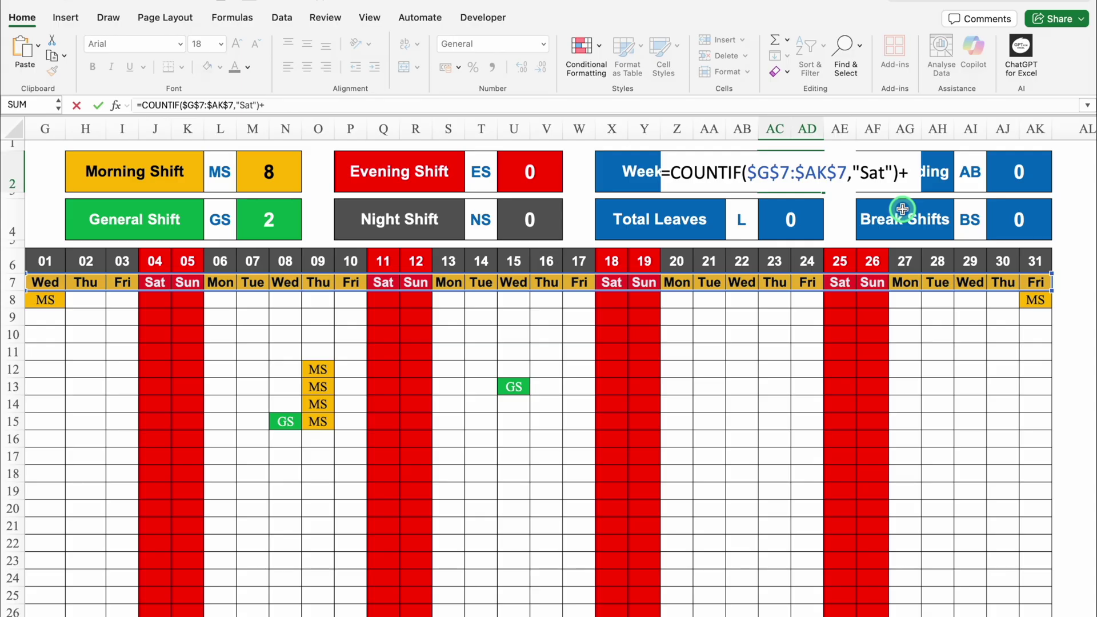
type("+")
key("super+v")
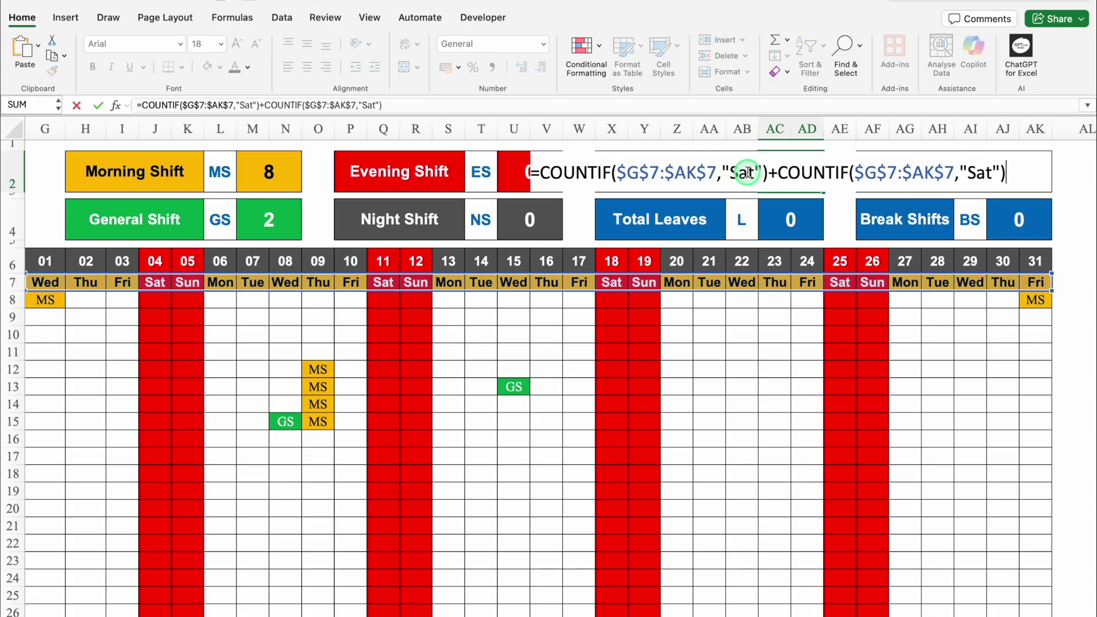
left_click(993, 173)
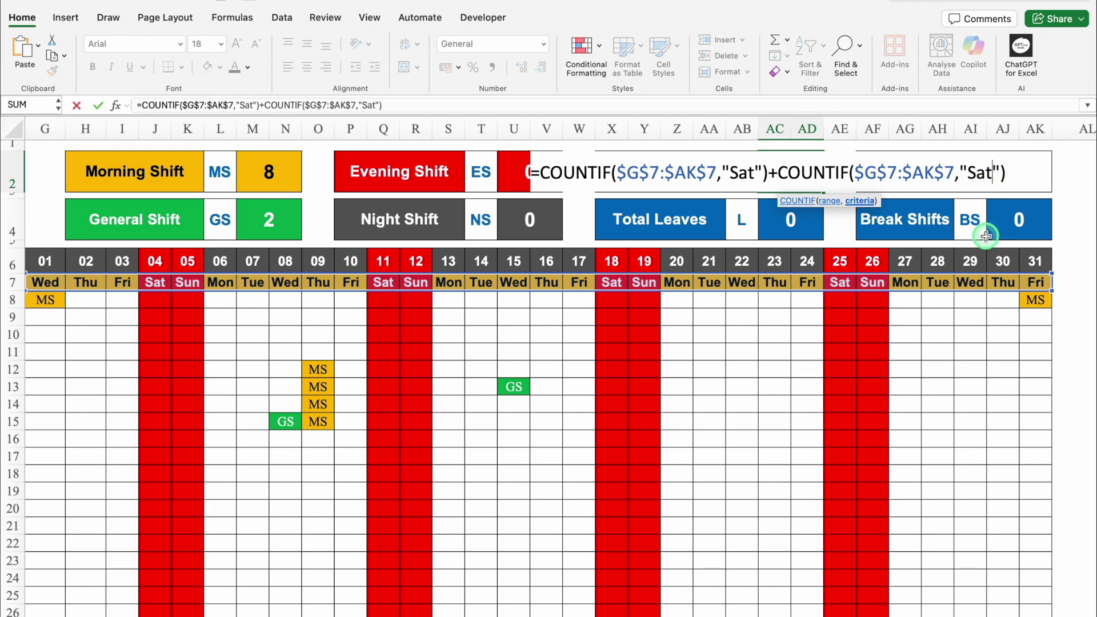
key("BackSpace")
key("BackSpace")
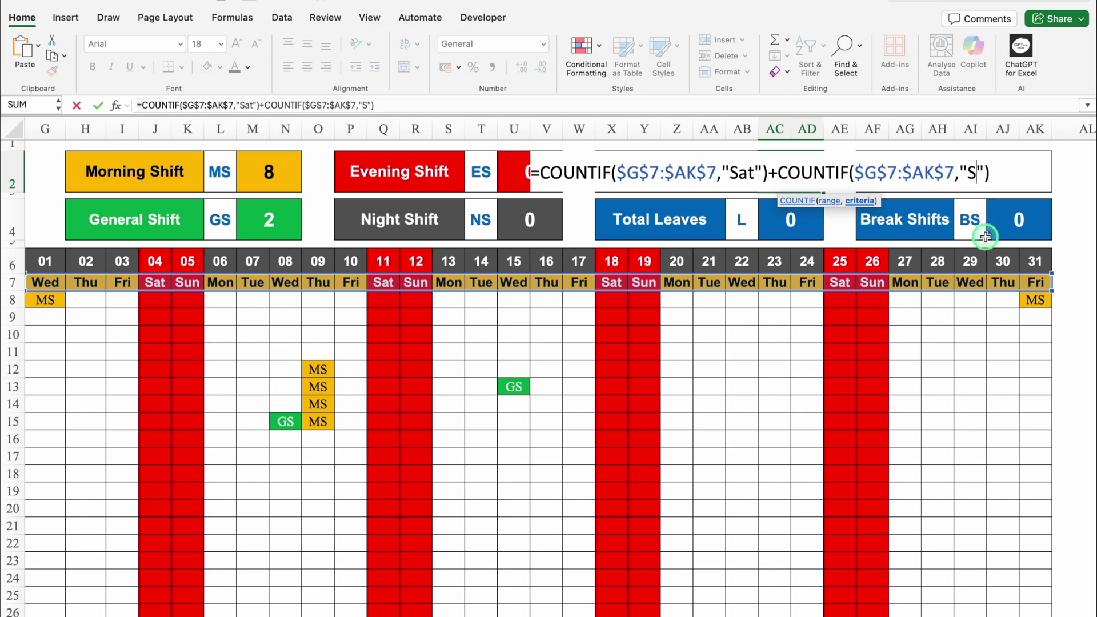
type("un")
key("Return")
left_click(790, 171)
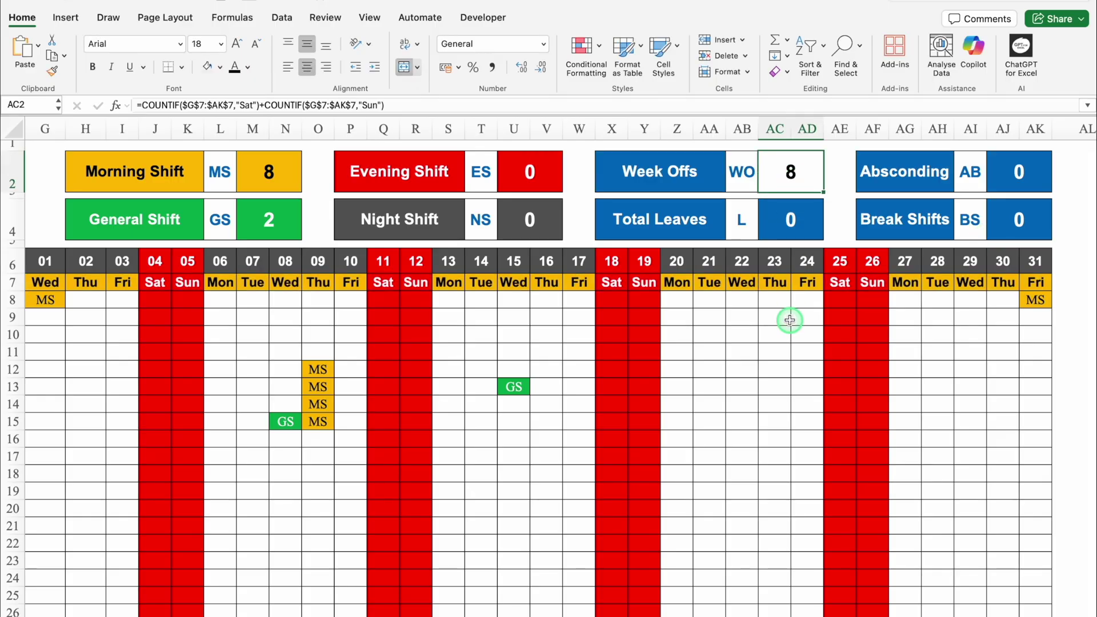
Change the roster month in E2 to FEBRUARY, then to MARCH.
scroll(558, 597, "left", 10)
left_click(308, 166)
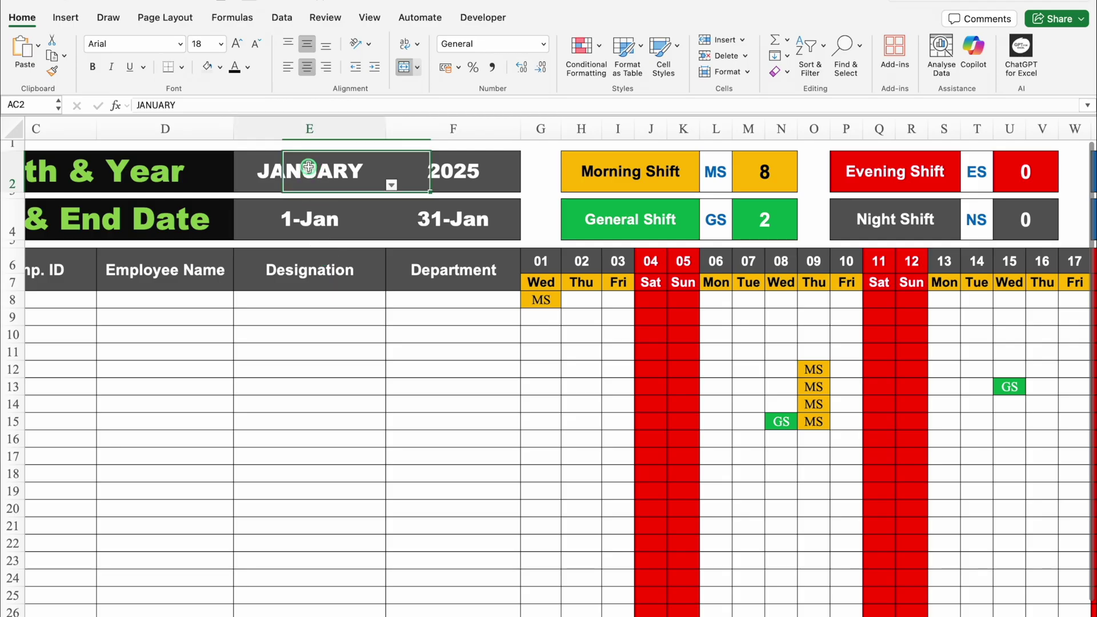
left_click(391, 183)
left_click(263, 215)
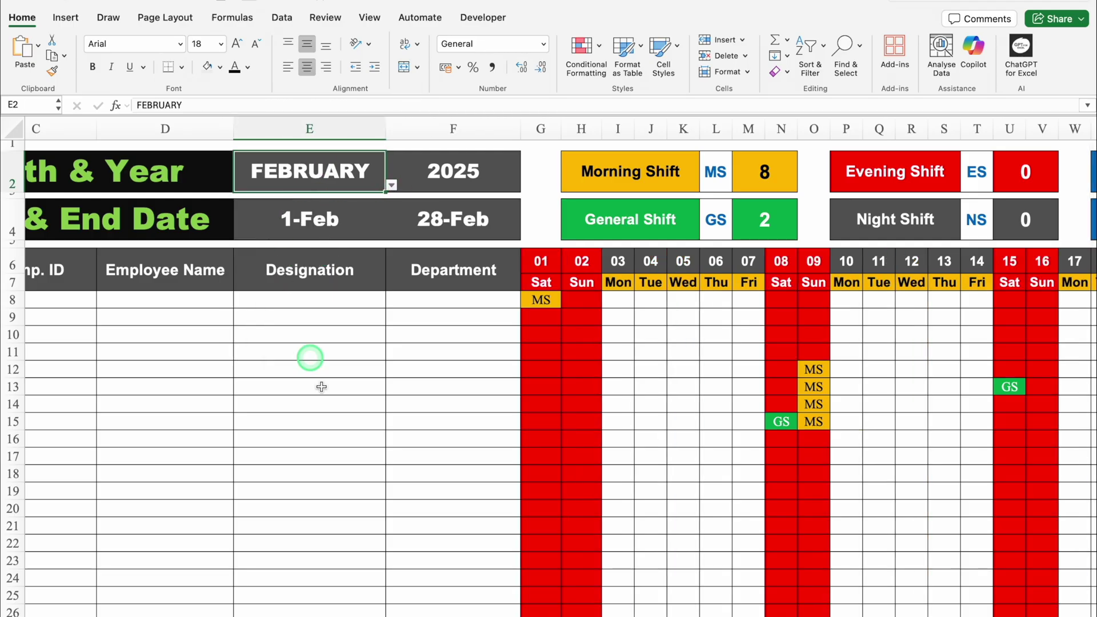
scroll(392, 600, "right", 5)
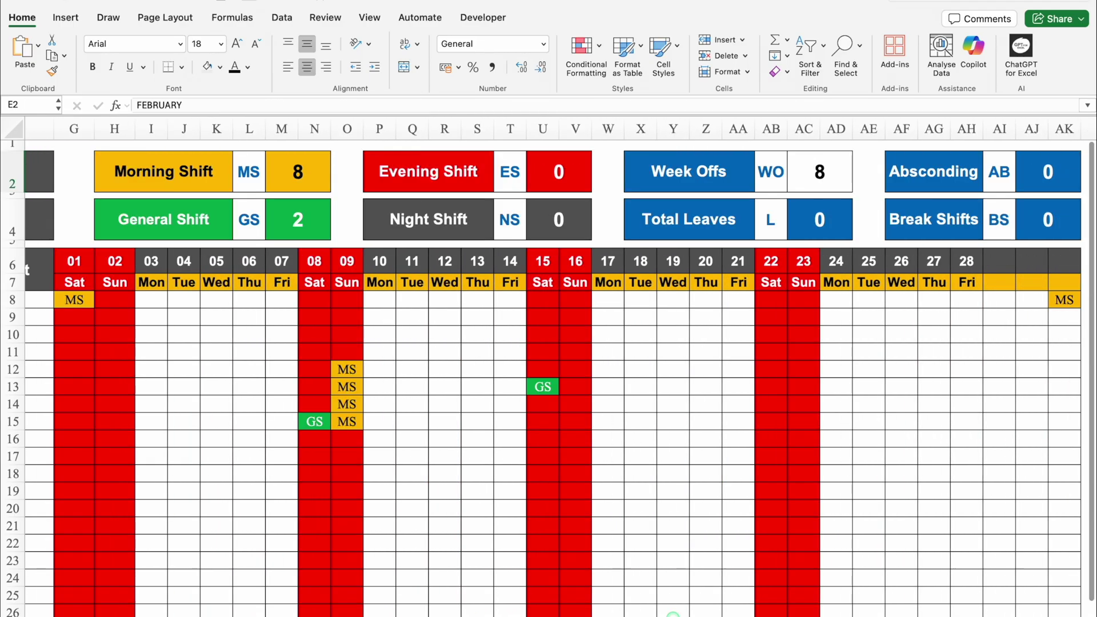
scroll(672, 614, "left", 5)
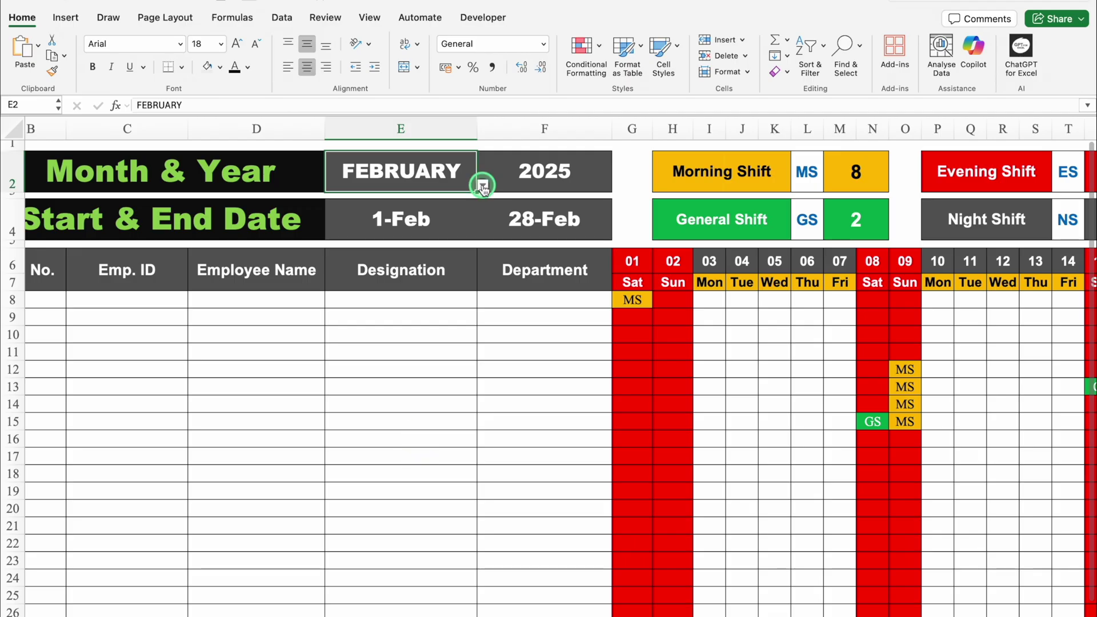
left_click(483, 185)
left_click(349, 228)
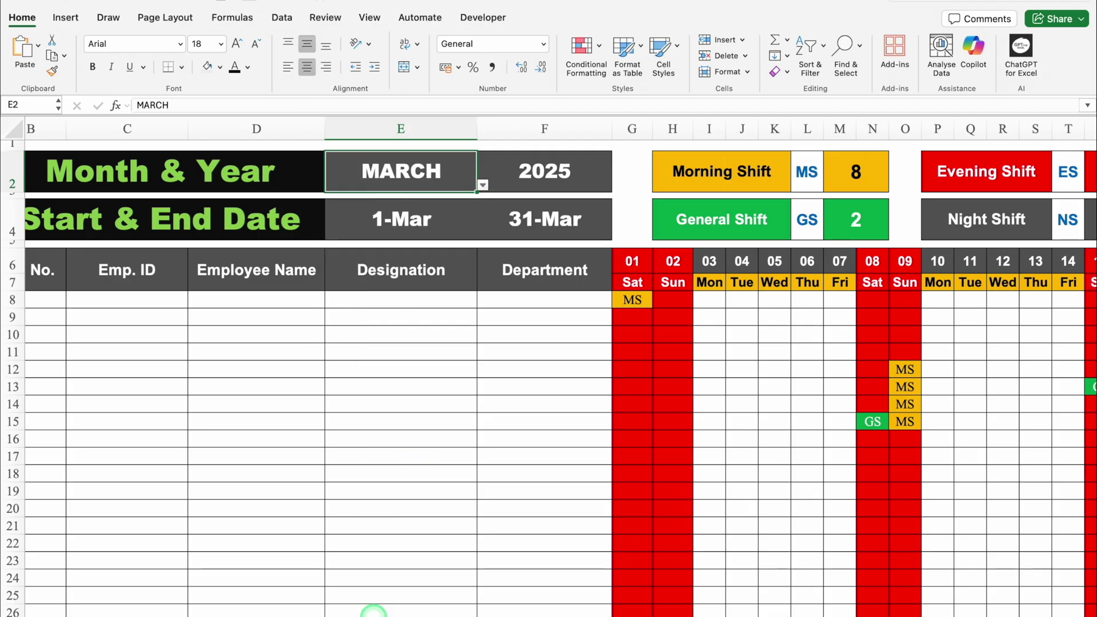
scroll(368, 614, "right", 5)
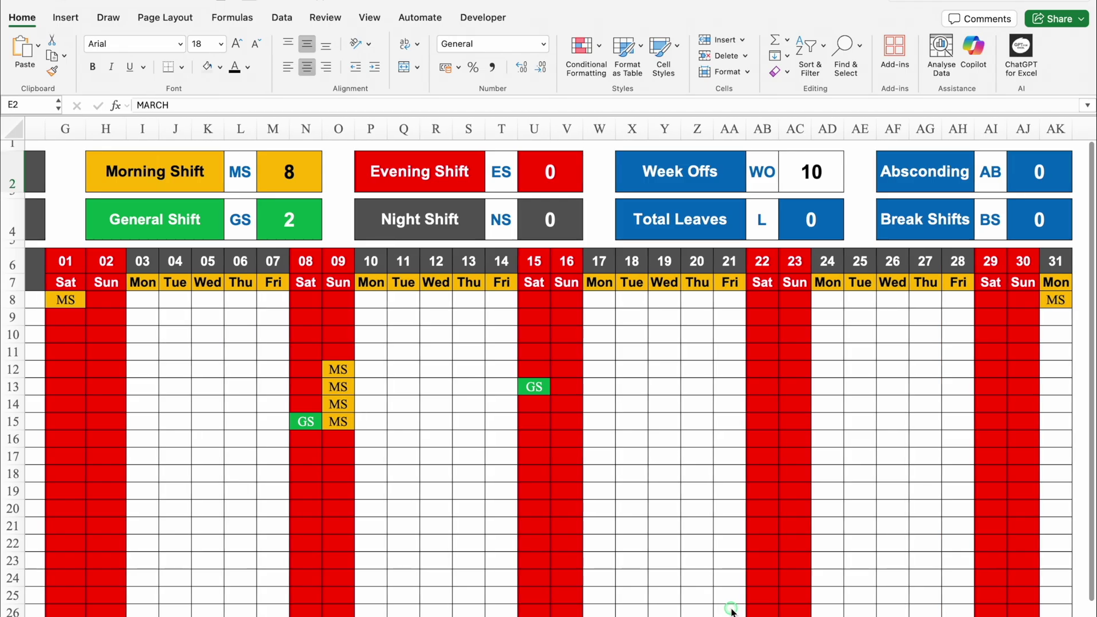
scroll(587, 600, "left", 5)
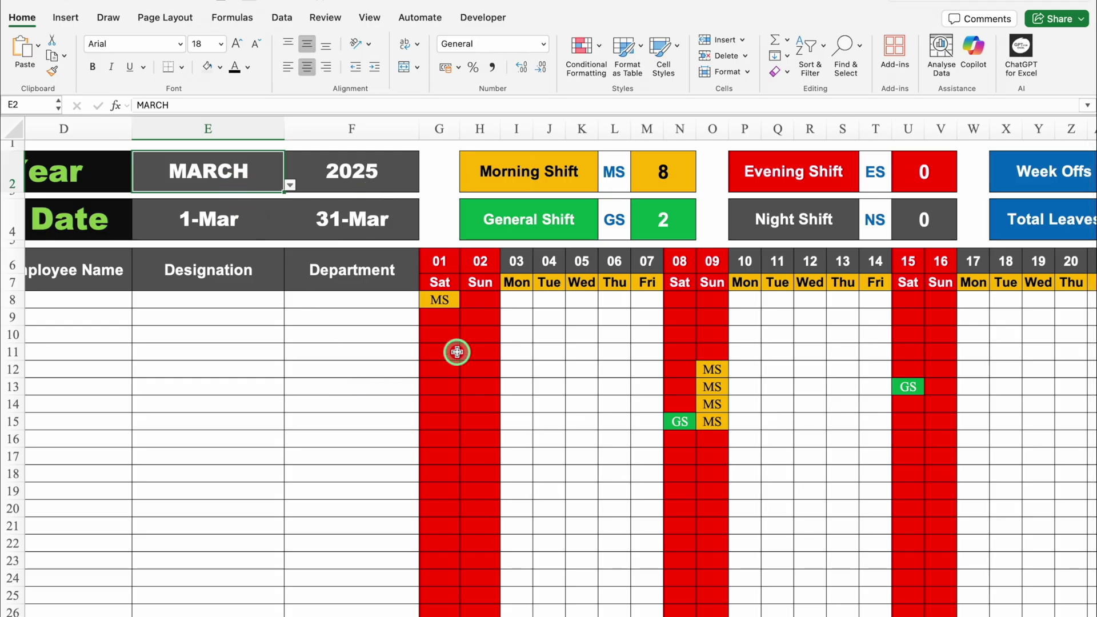
Clear all shift codes from G8:AK27 so the Morning and General totals read 0.
left_click(438, 297)
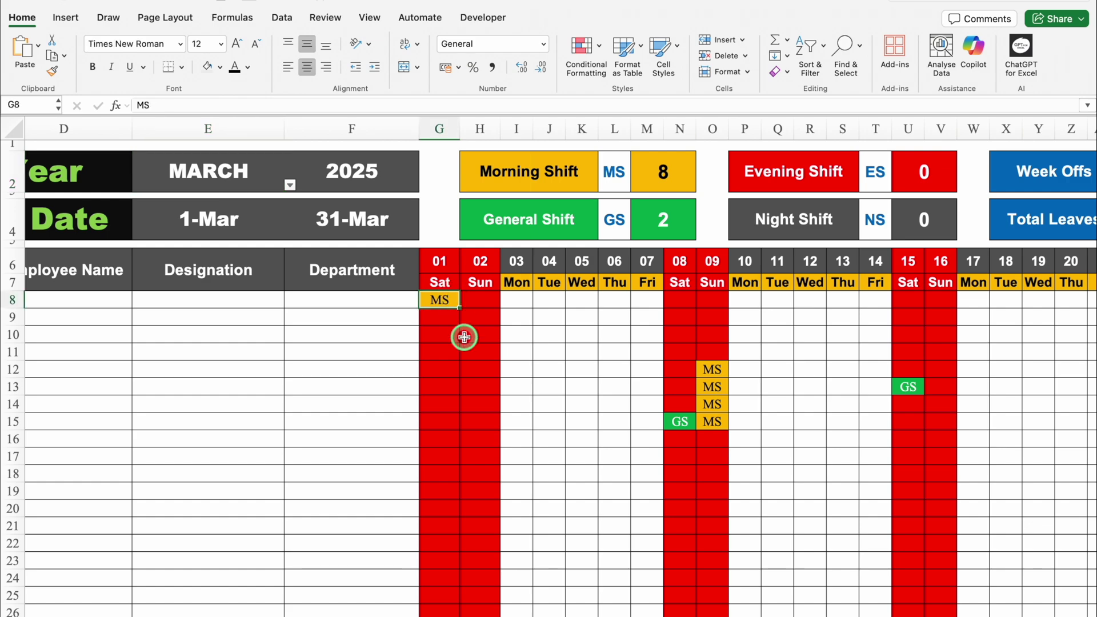
key("ctrl+shift+Down")
key("ctrl+shift+Right")
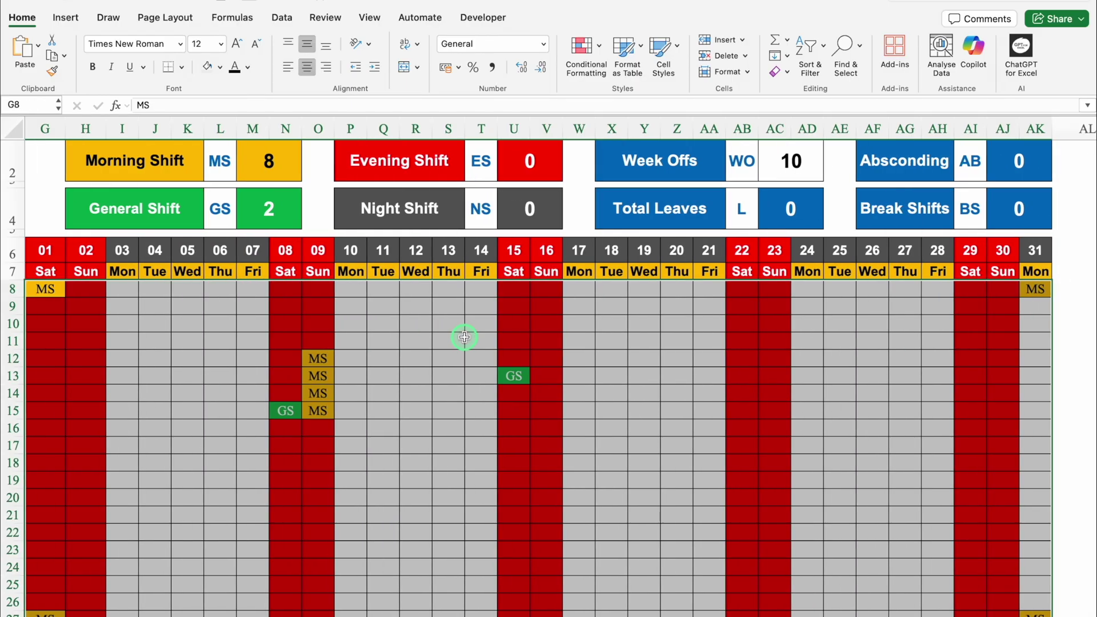
key("Delete")
scroll(464, 337, "left", 5)
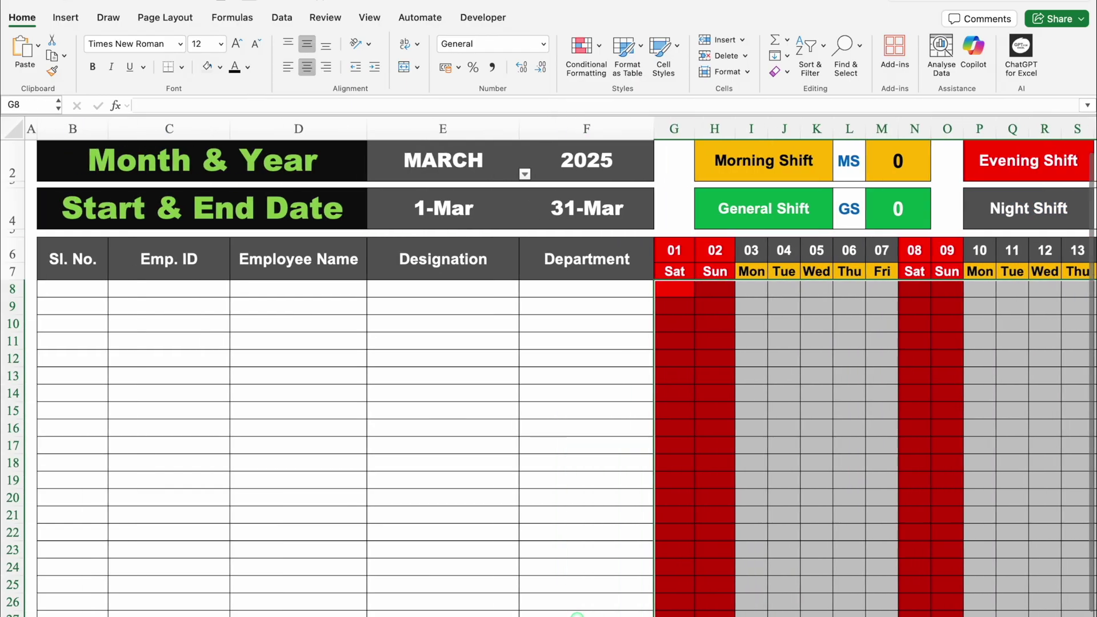
left_click_drag(1091, 211, 1093, 152)
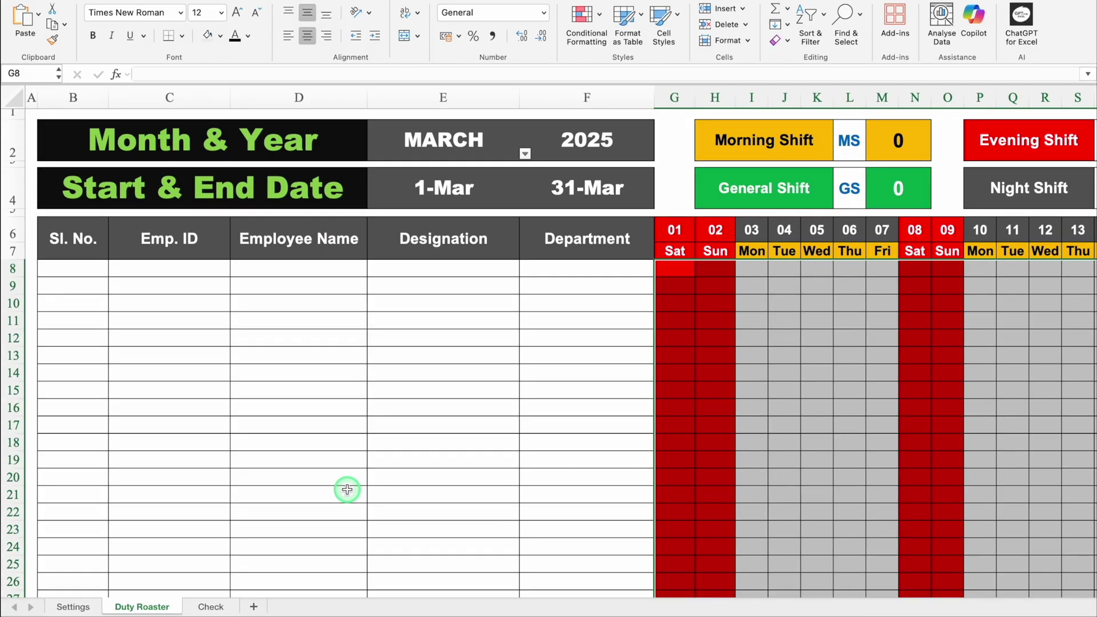
On the Check sheet, enter the heading SHIFTS in B2 and labels Date and Day in column C.
left_click(211, 606)
left_click(122, 211)
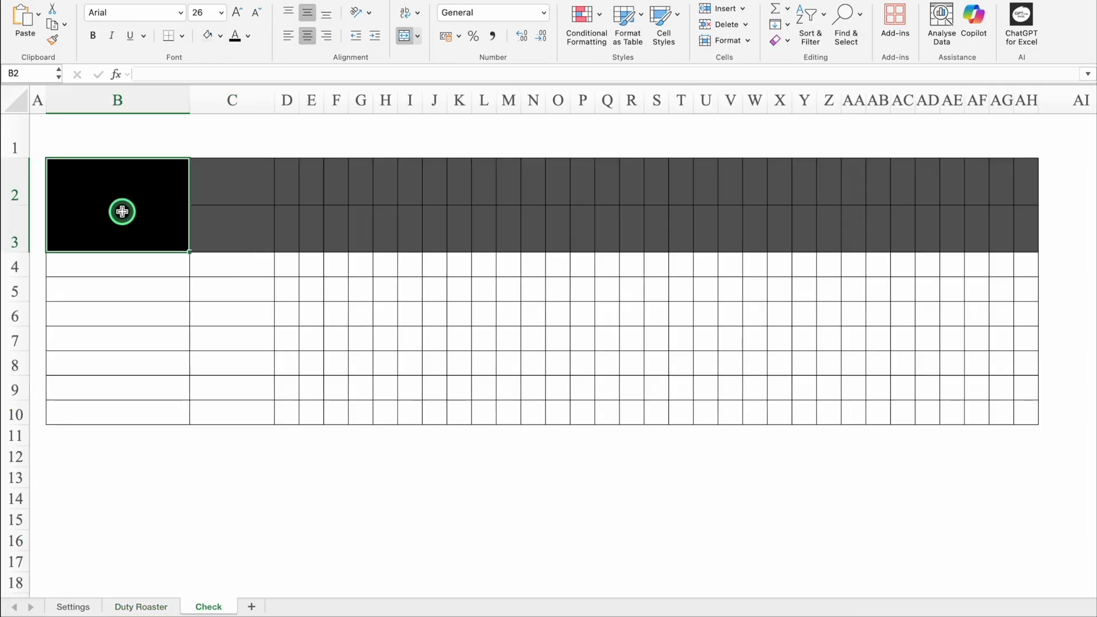
type("SHIFTS")
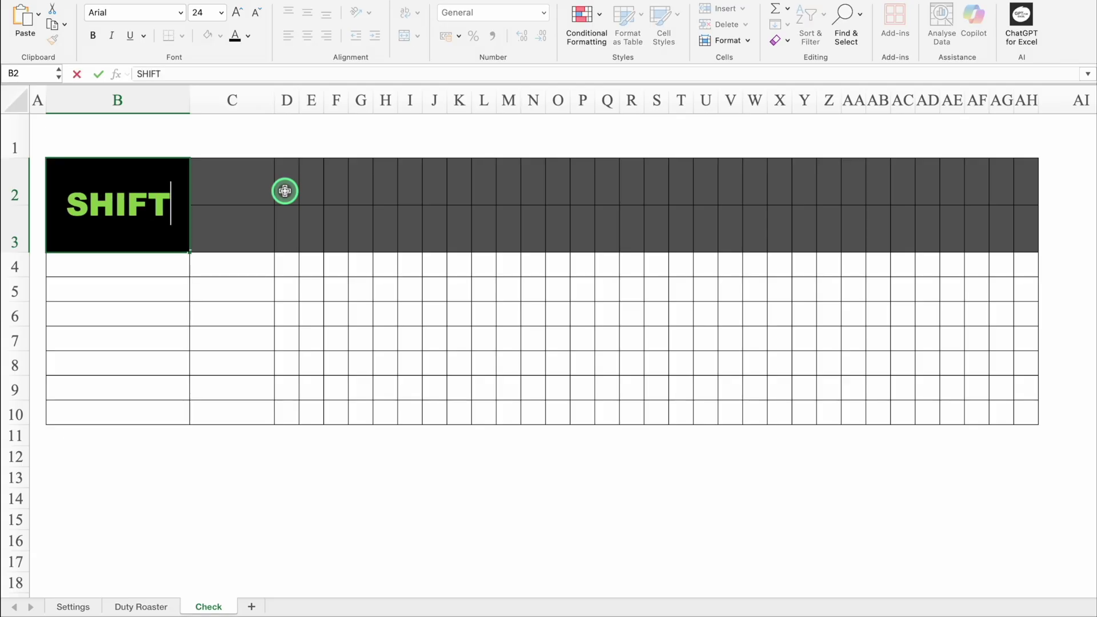
key("Return")
left_click(277, 192)
type("Date")
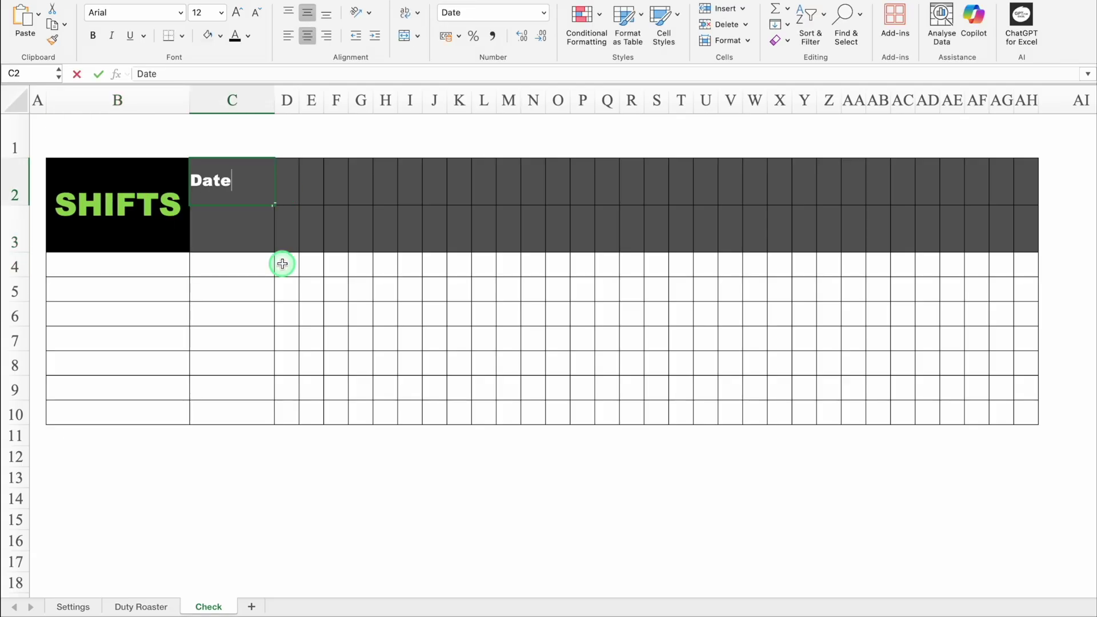
key("Return")
type("Day")
key("Return")
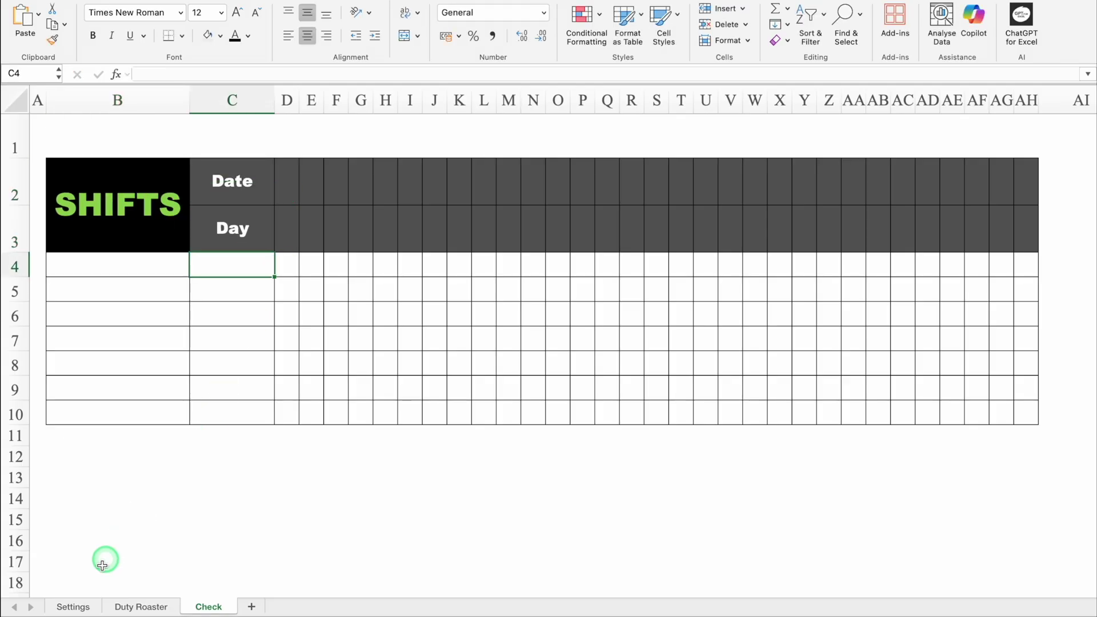
Copy the shift names and codes E3:F9 from Settings and paste them as values at Check B4.
left_click(75, 606)
left_click(274, 153)
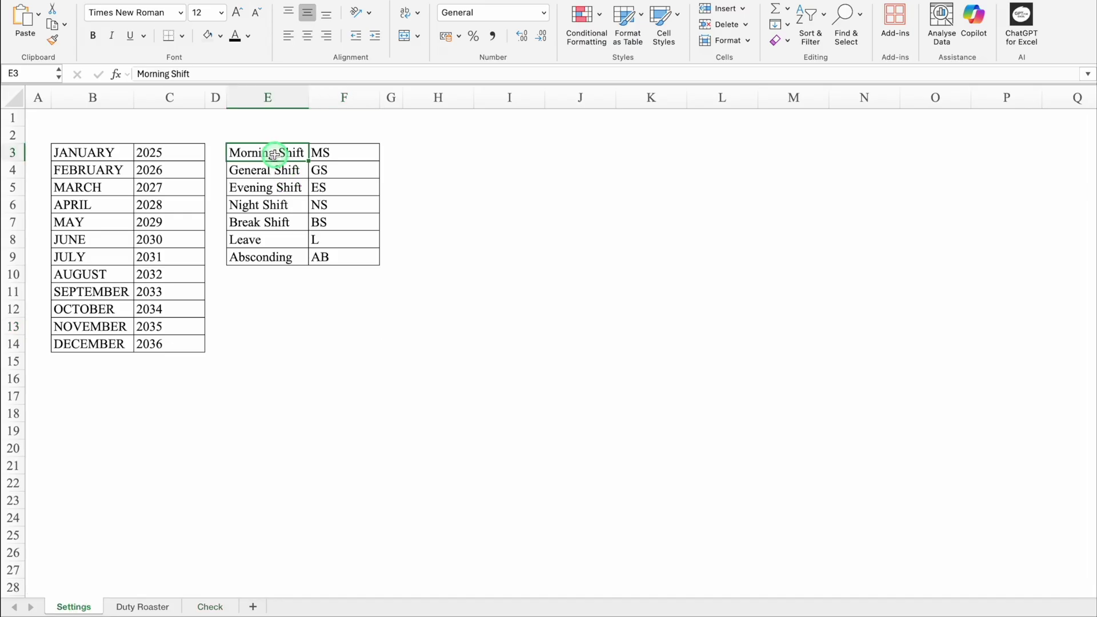
left_click_drag(275, 154, 330, 255)
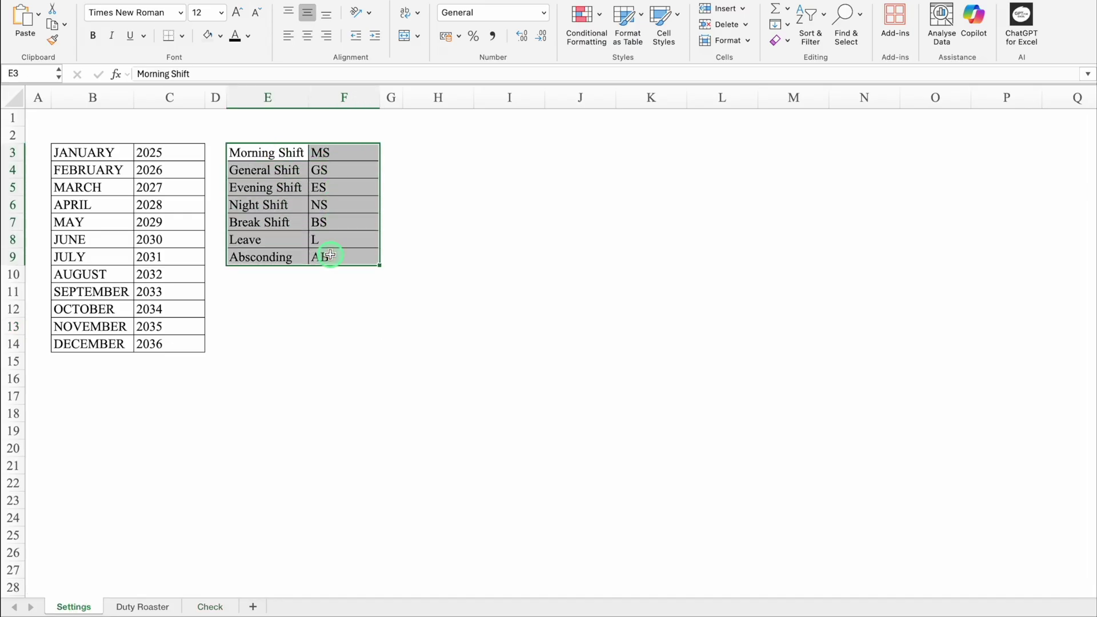
key("super+c")
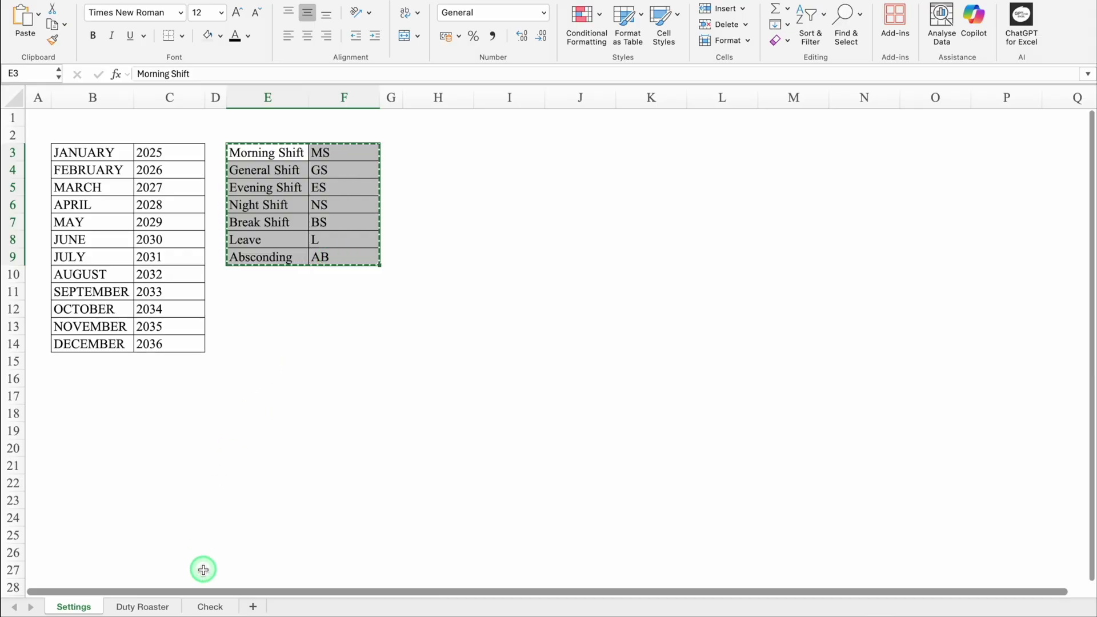
left_click(211, 607)
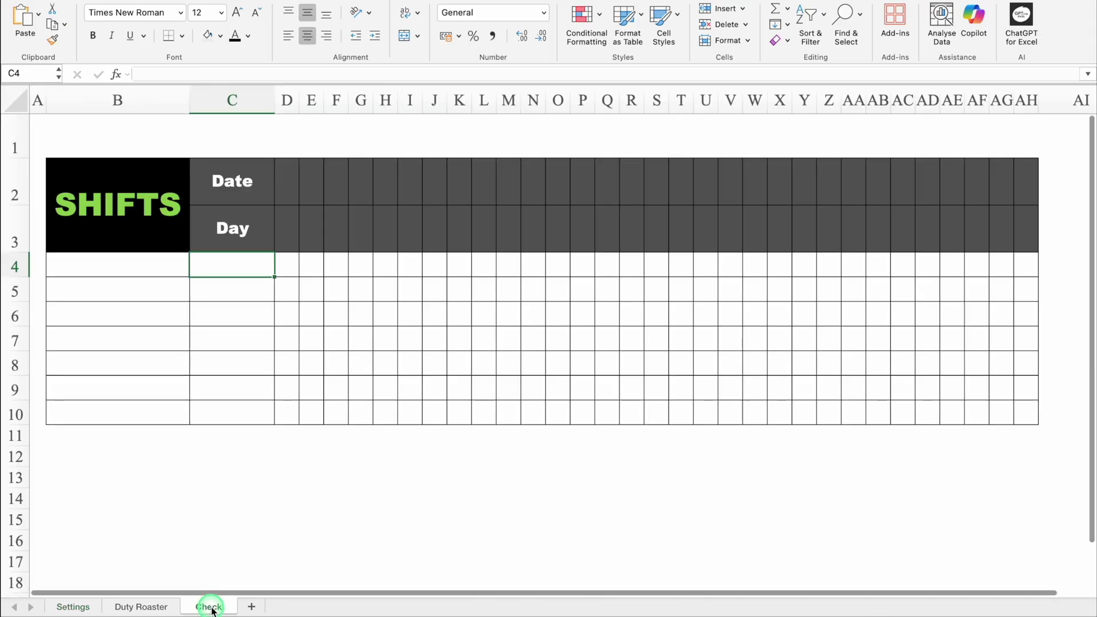
left_click(99, 263)
right_click(100, 261)
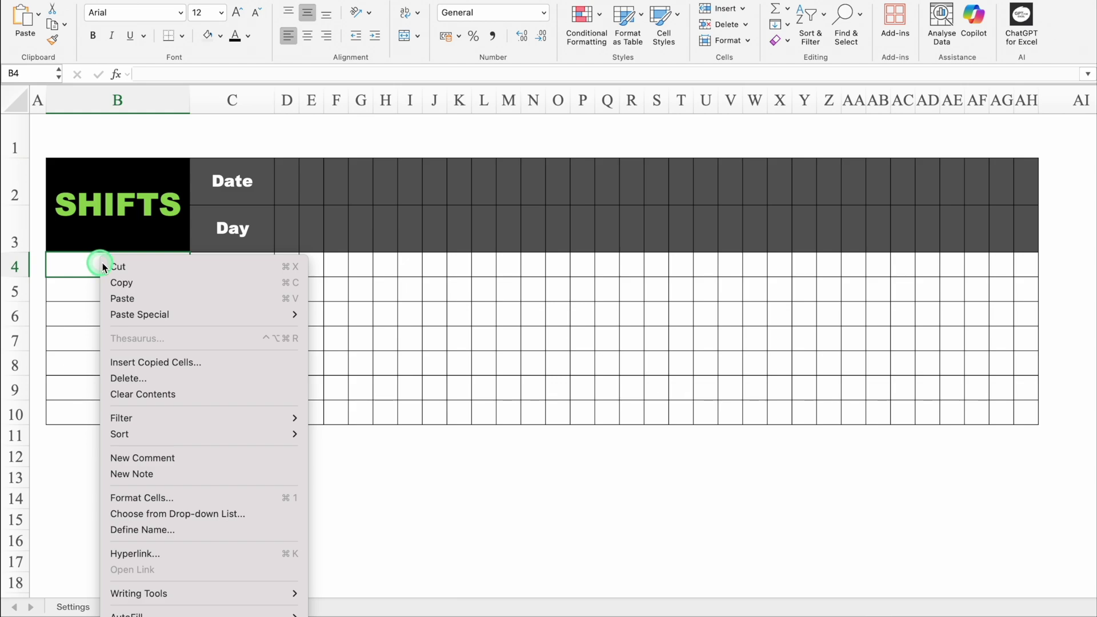
mouse_move(202, 314)
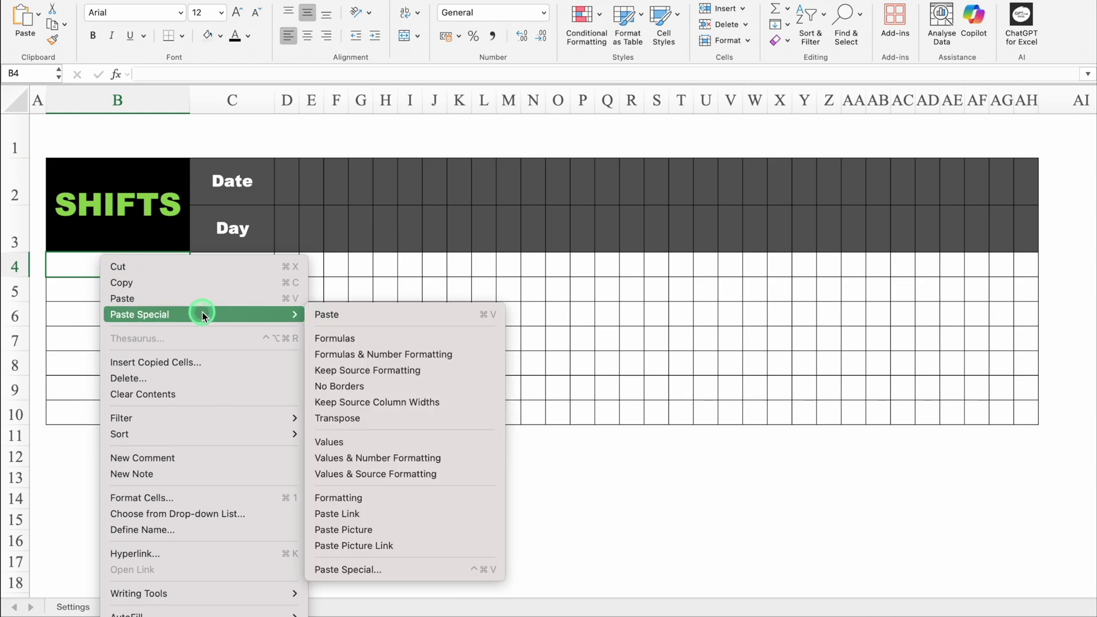
left_click(345, 442)
left_click(150, 482)
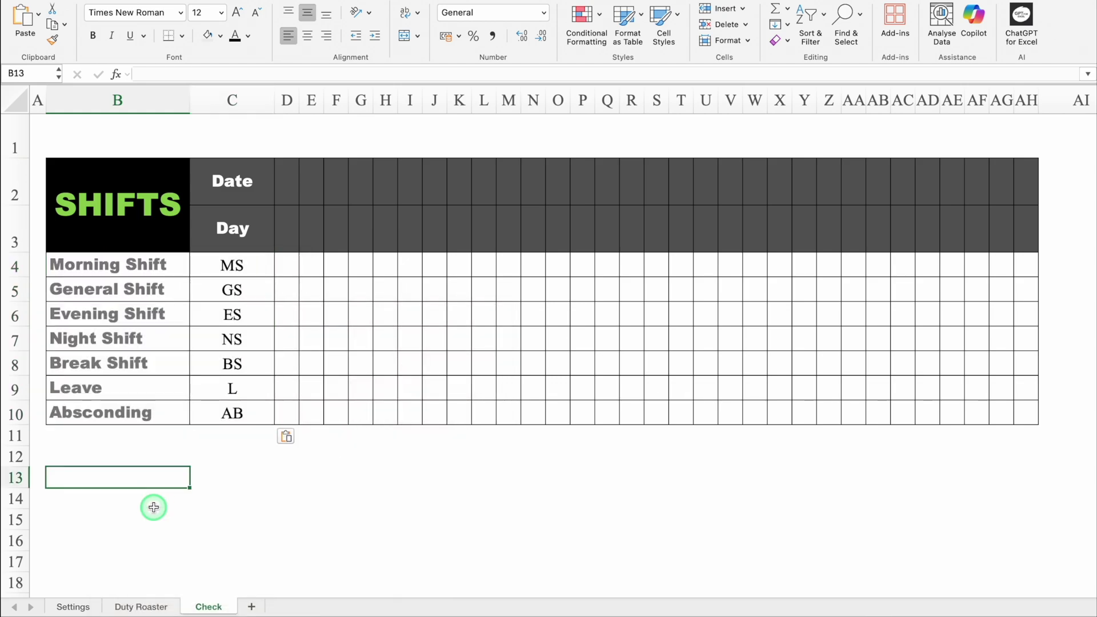
left_click(141, 607)
Paste a roster grid cell into Check C4 and type MS there.
left_click(752, 269)
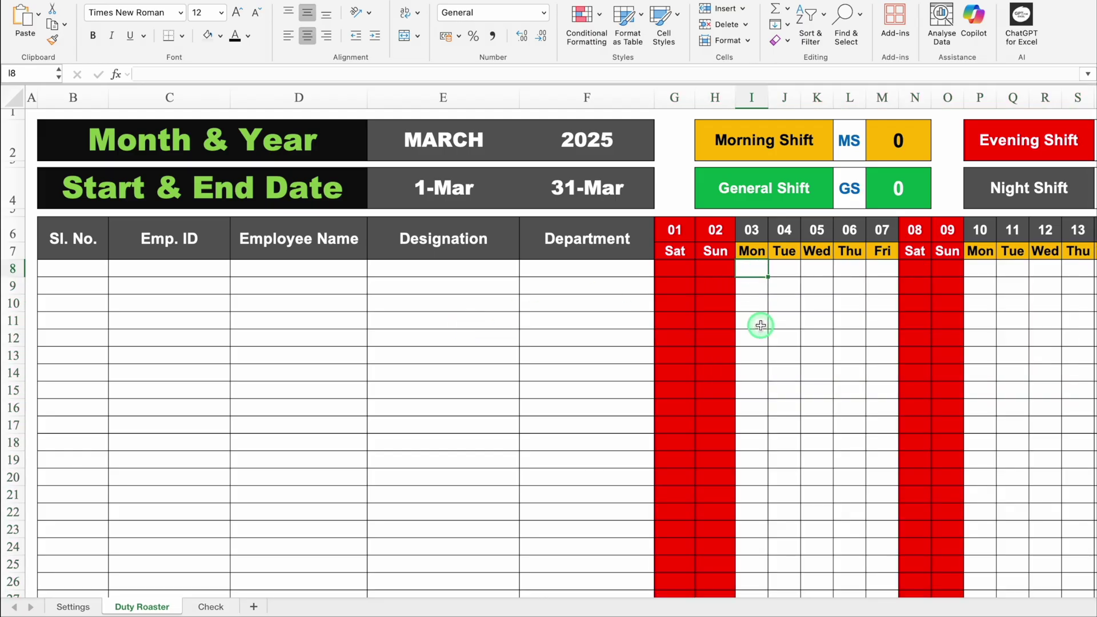
left_click(214, 609)
left_click(255, 264)
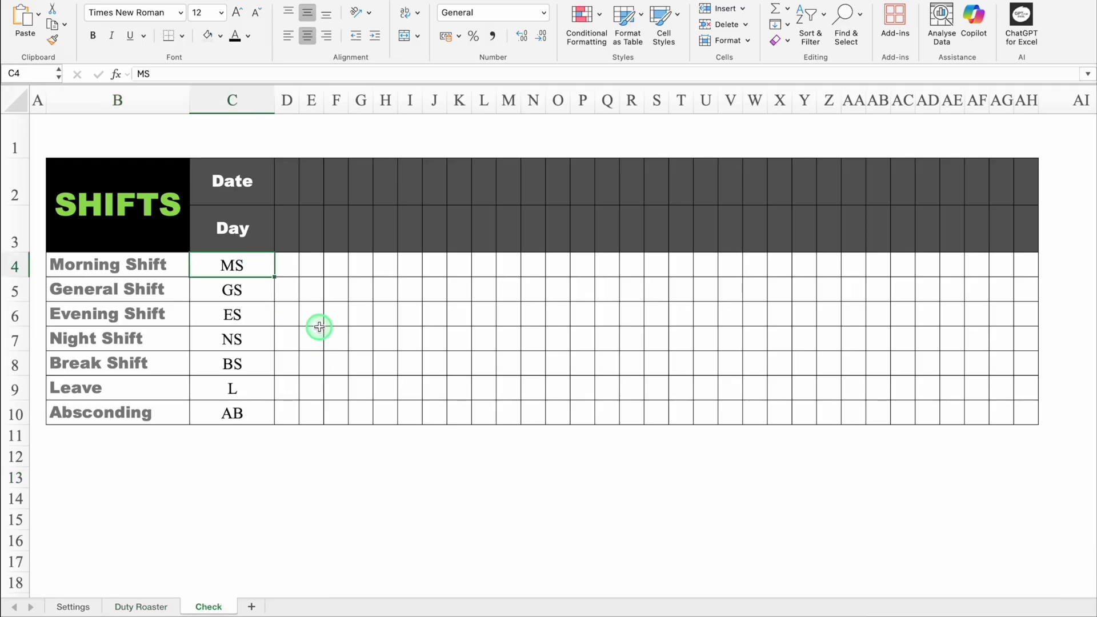
key("super+v")
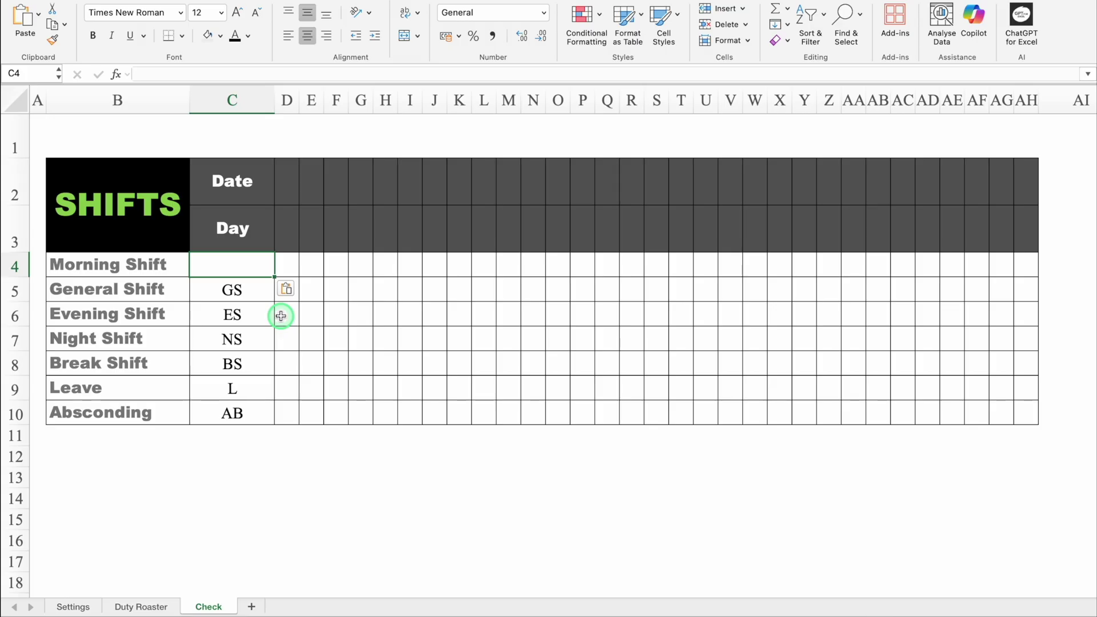
type("MS")
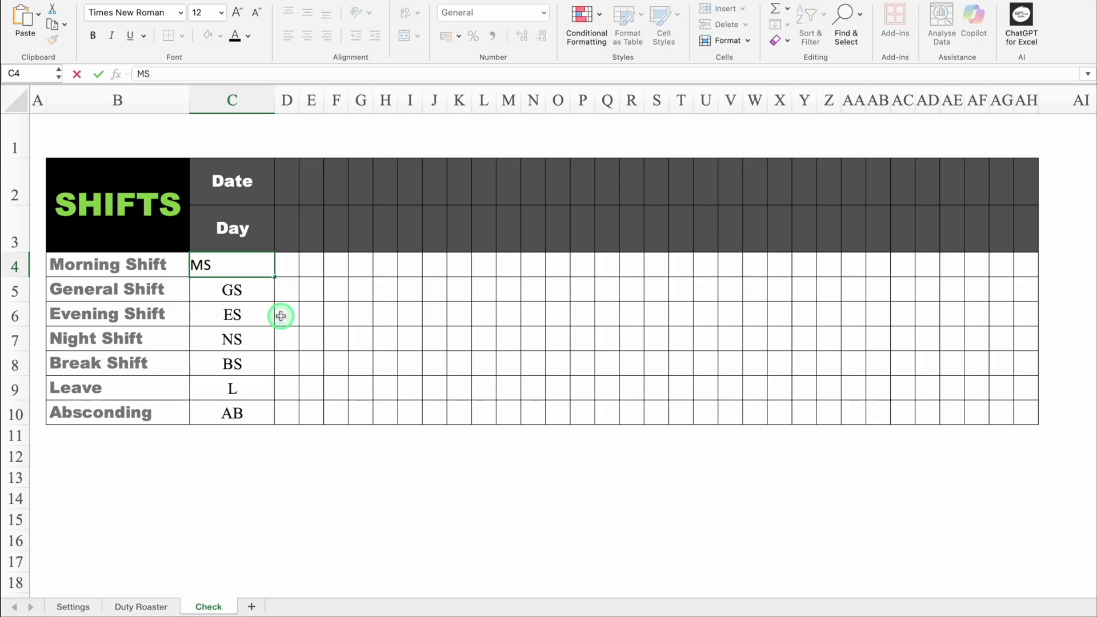
key("Return")
Fill MS down to C10, then clear C5:C10 so only C4 keeps it.
left_click(257, 264)
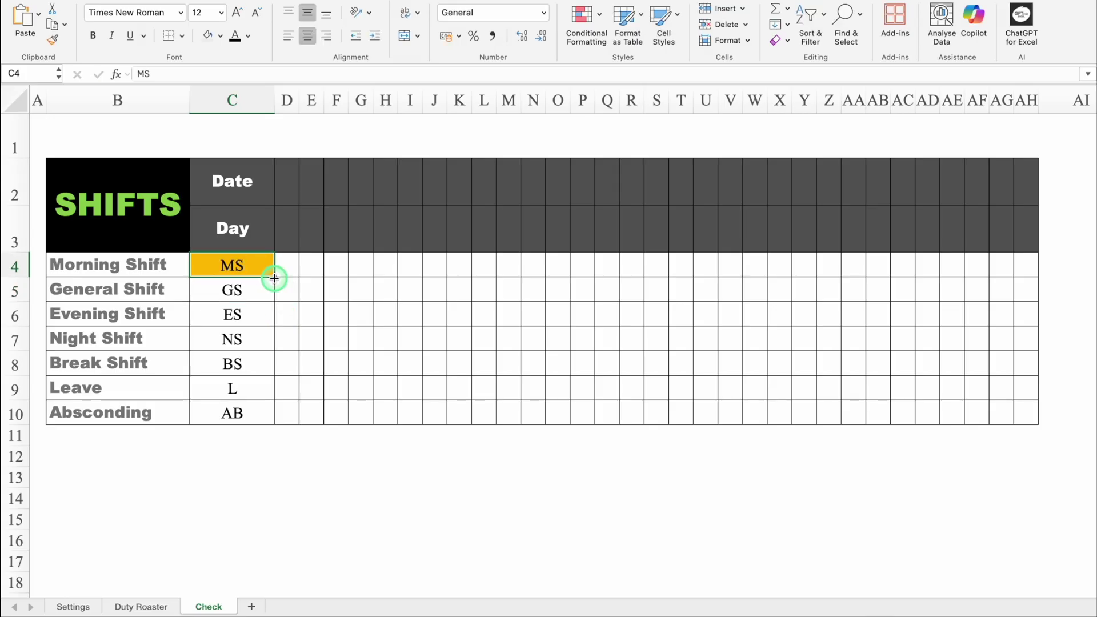
left_click_drag(274, 278, 267, 417)
left_click(226, 266)
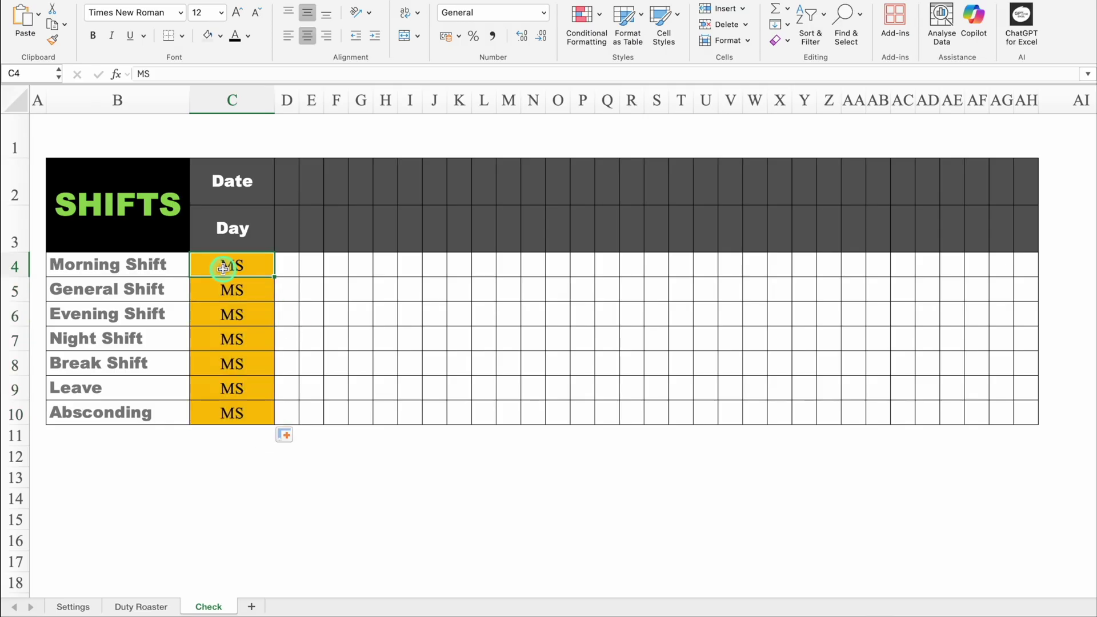
left_click(238, 287)
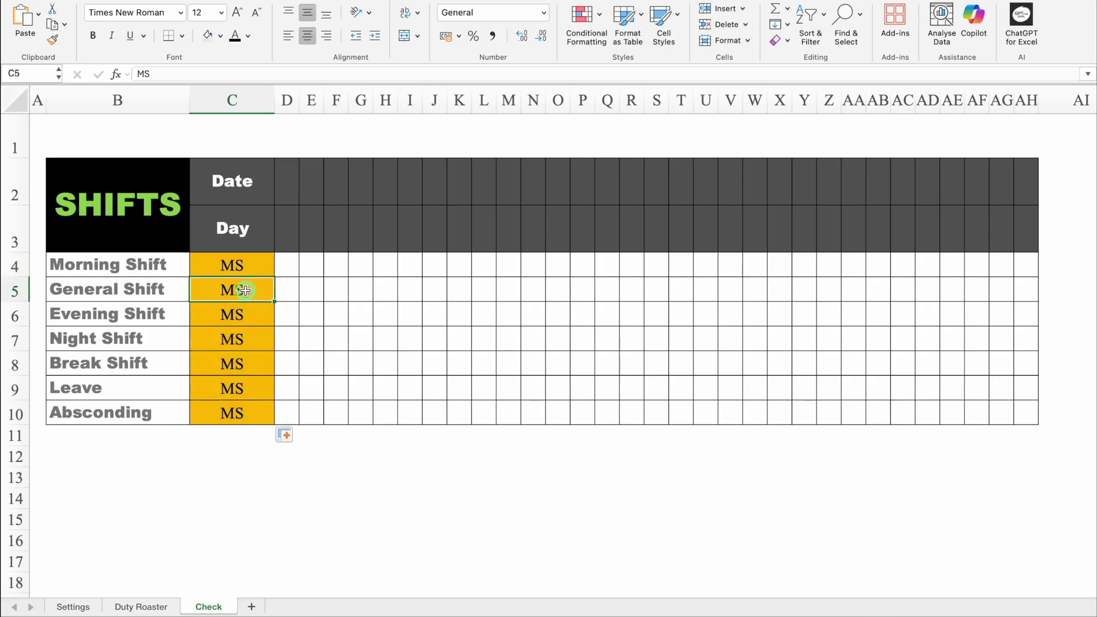
left_click_drag(240, 289, 244, 418)
key("Delete")
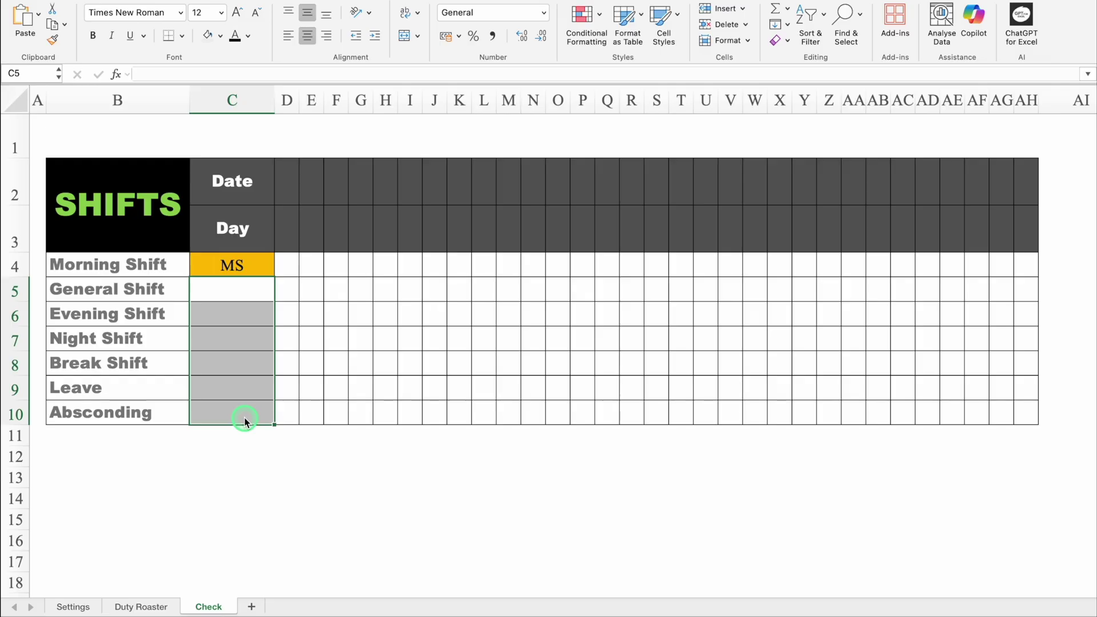
Enter GS in C5 and EV in C6.
left_click(235, 296)
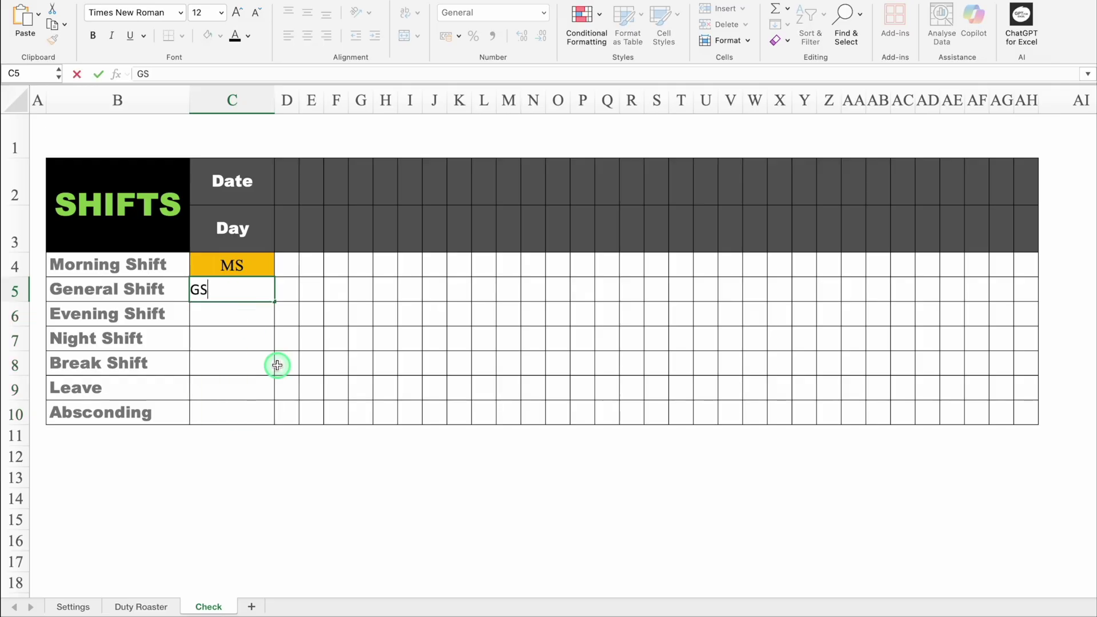
key("Return")
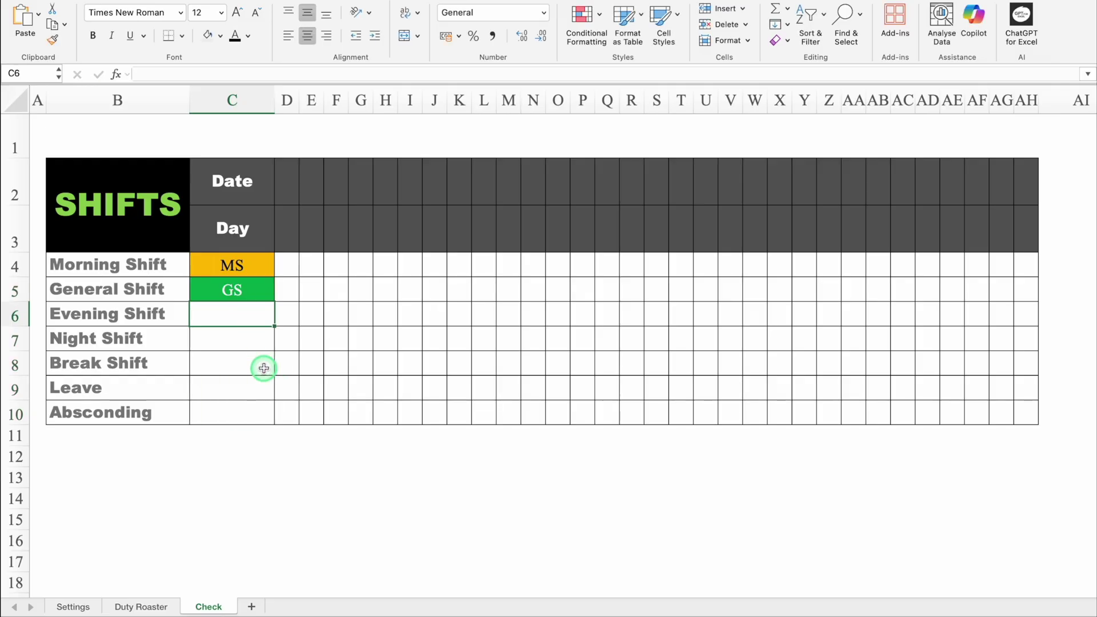
type("EV")
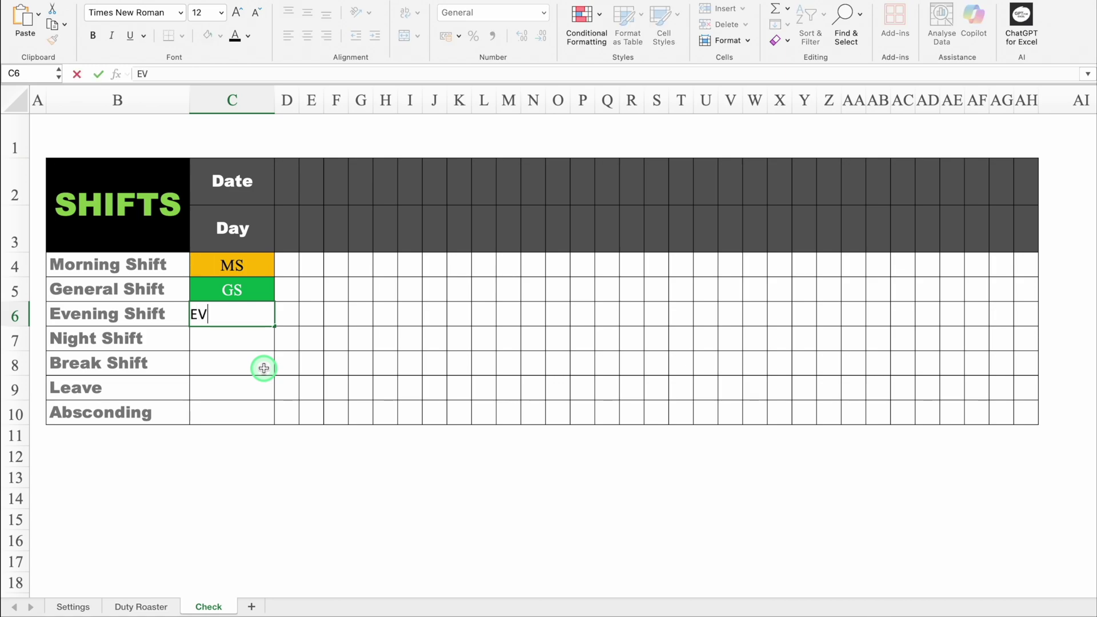
key("Return")
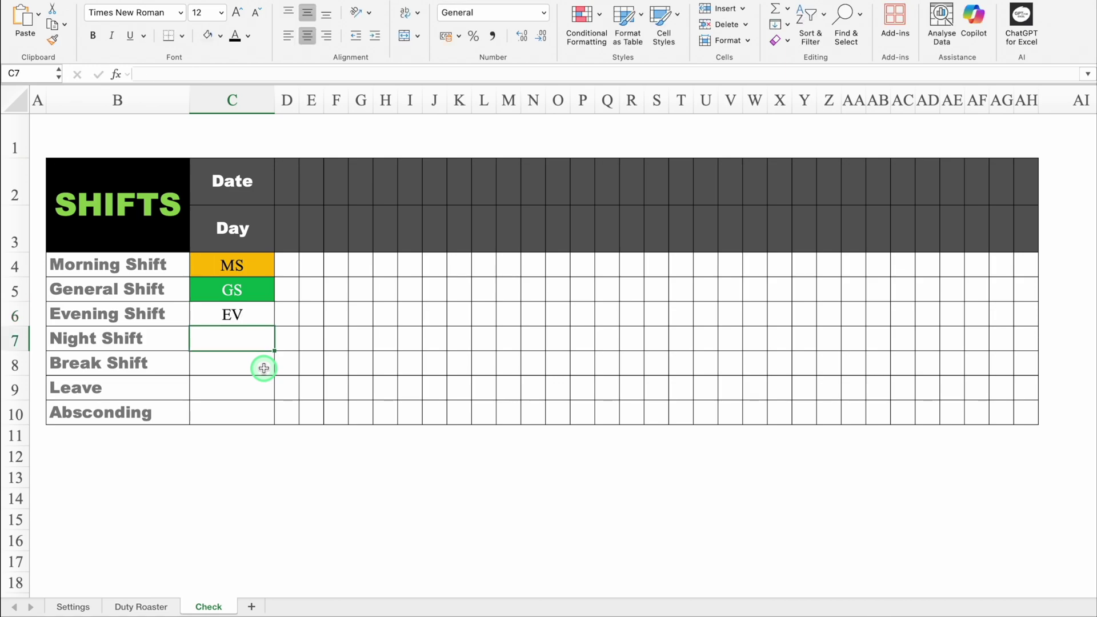
left_click(255, 266)
left_click(257, 290)
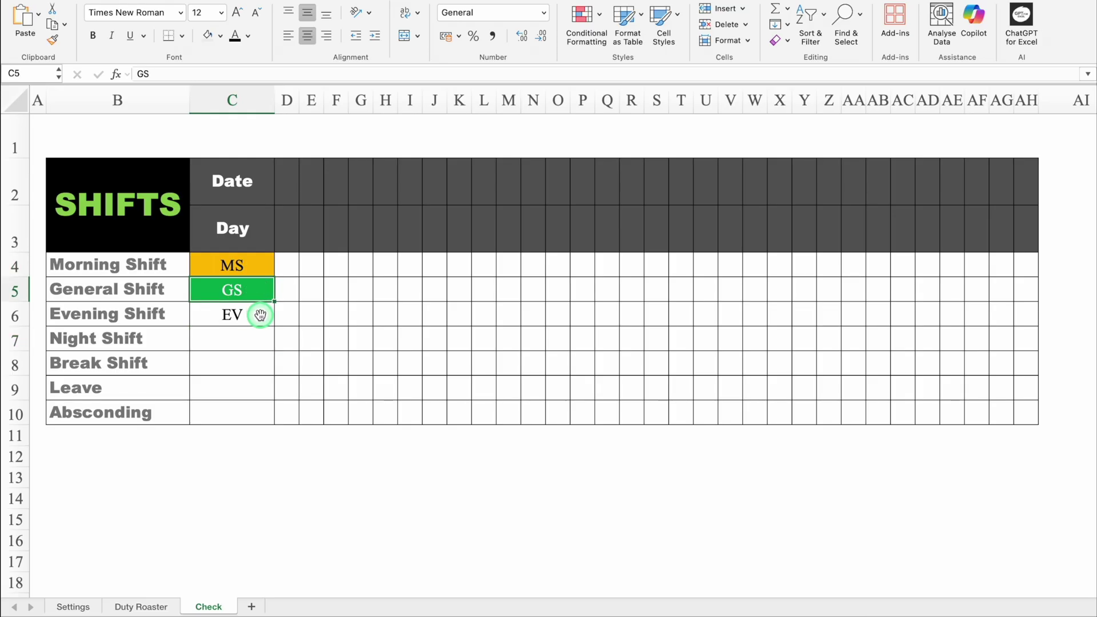
Enter NS, BS, L and AB in C7:C10, then begin a formula in Date cell D2.
left_click(259, 336)
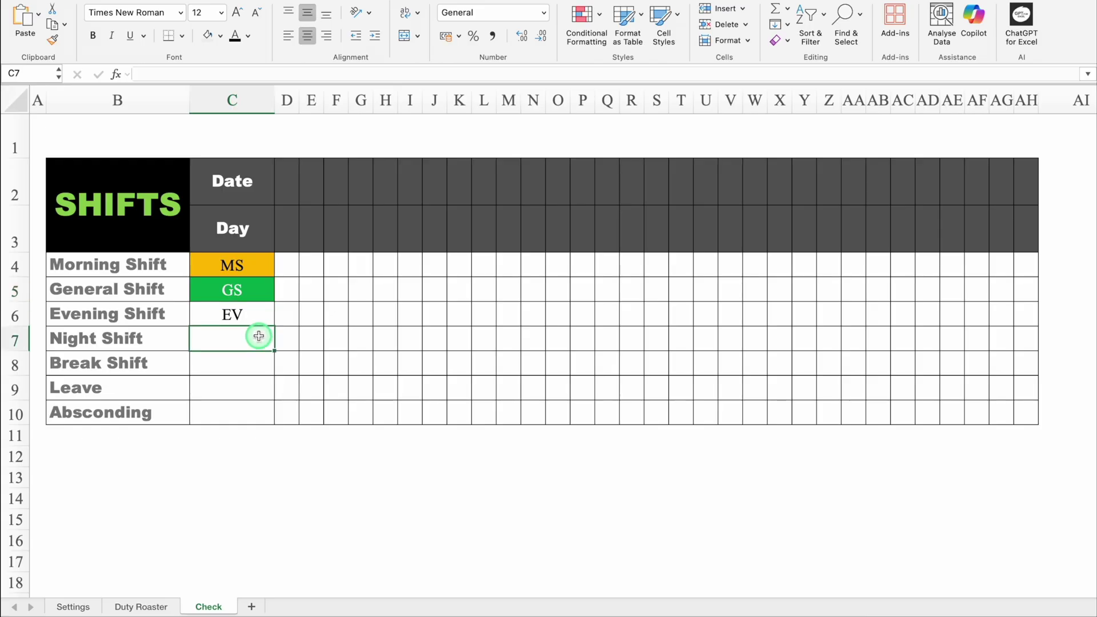
type("NS")
key("Return")
type("BS")
key("Return")
type("L")
key("Return")
type("AB")
key("Return")
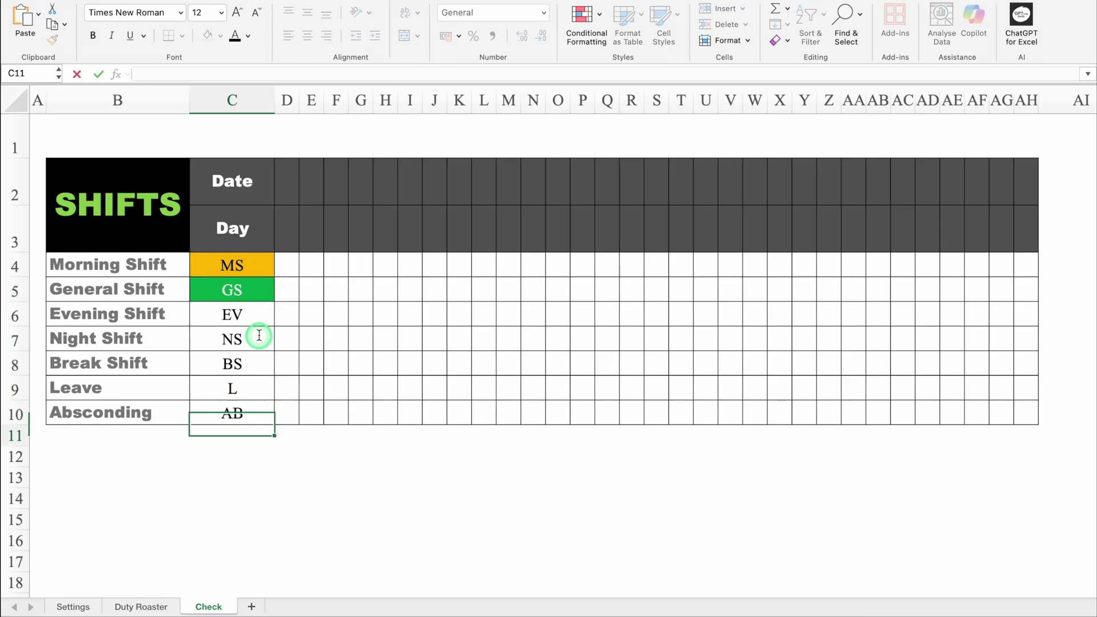
left_click(284, 181)
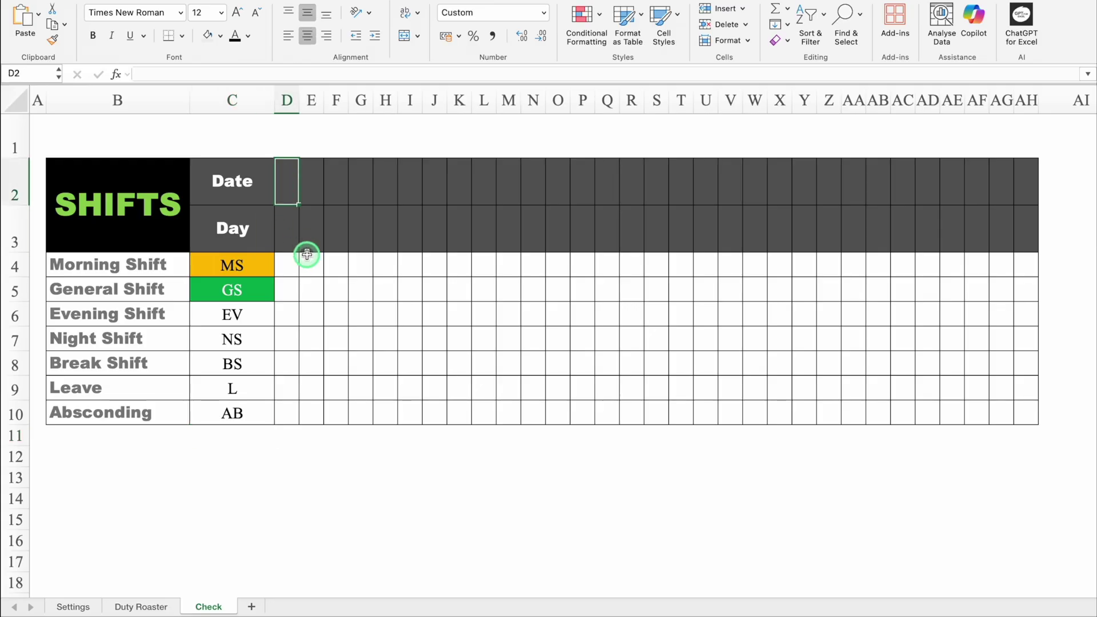
type("=")
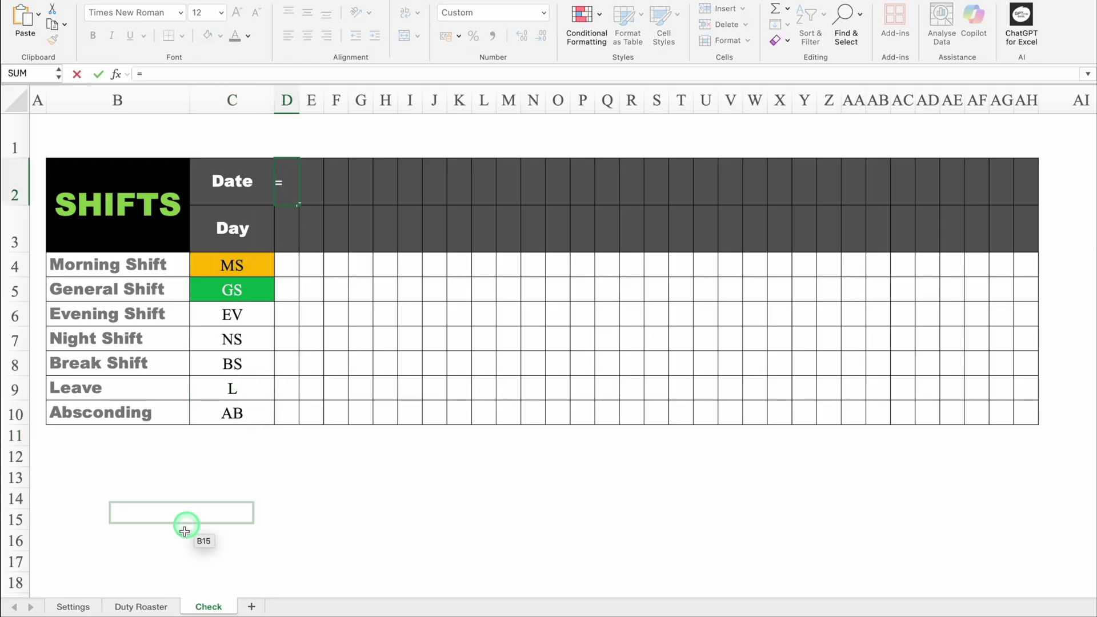
Link Check D2 to Duty Roaster G6 and extend the link into D3 for the weekday.
left_click(147, 606)
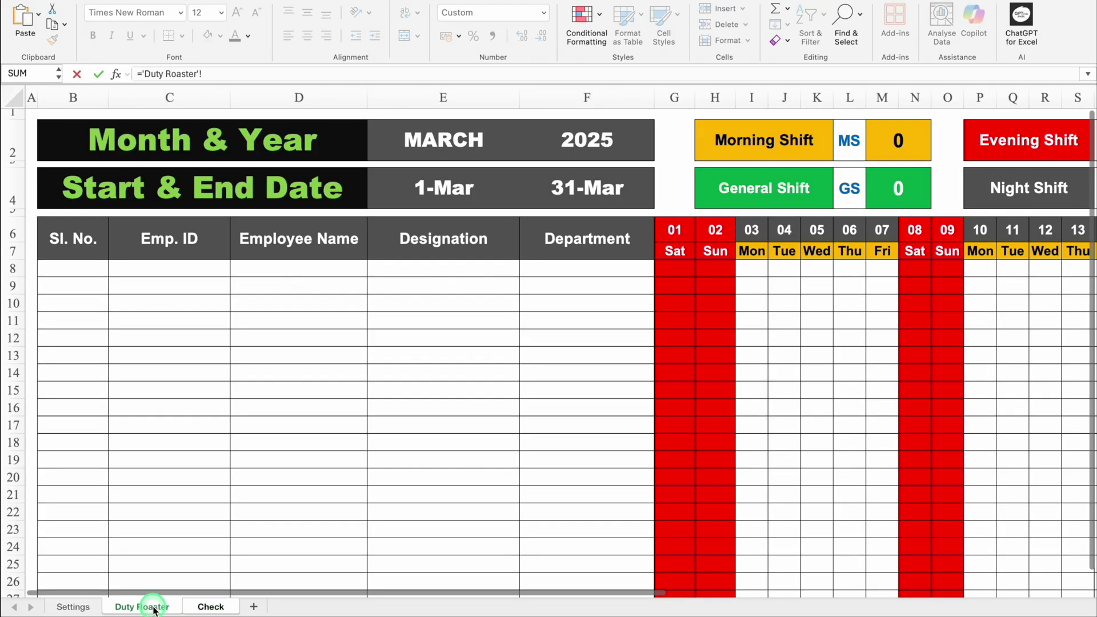
left_click(678, 233)
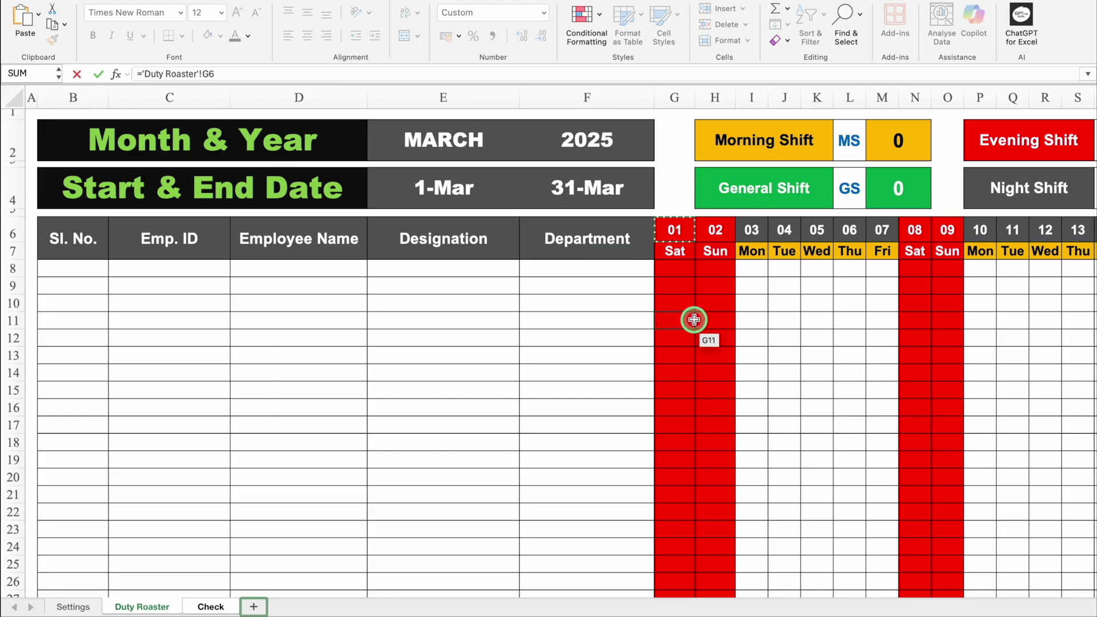
key("Return")
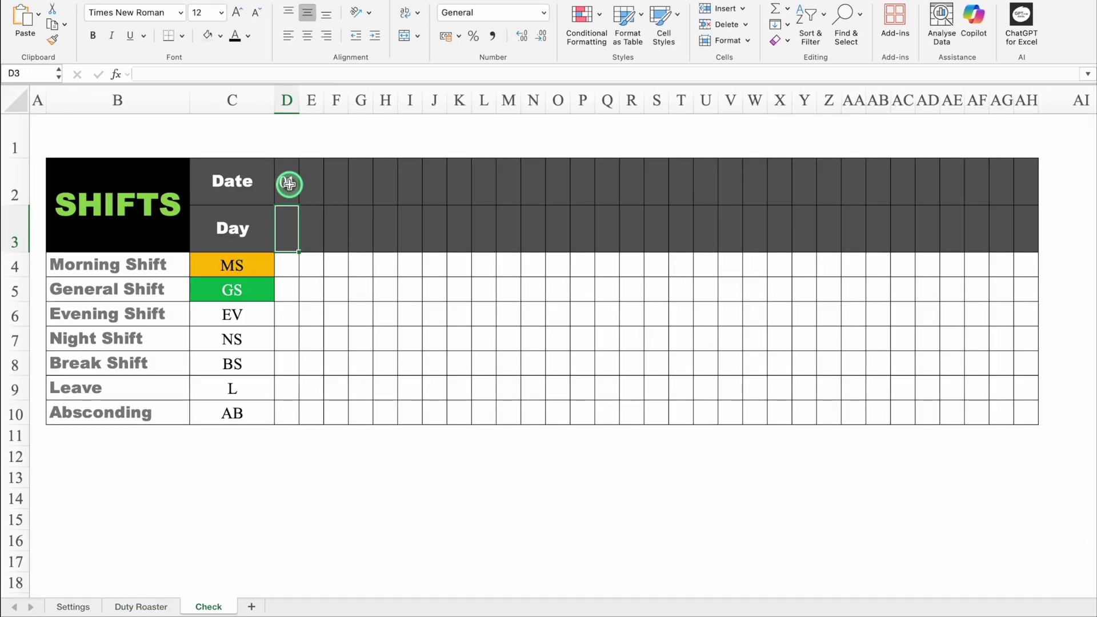
left_click(289, 184)
left_click_drag(299, 204, 299, 232)
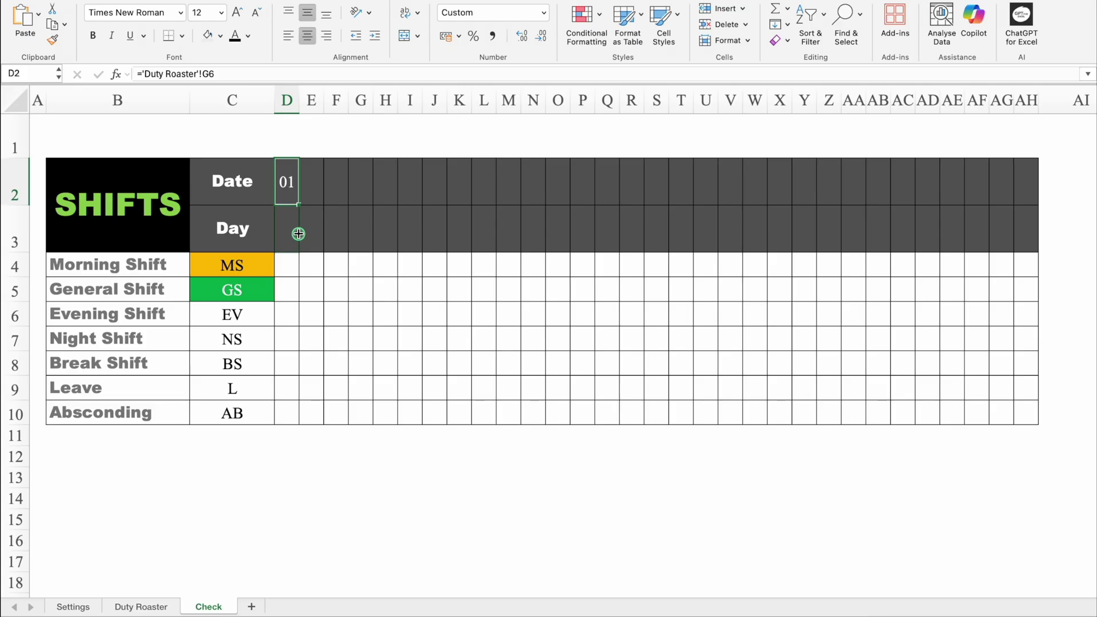
Rotate the weekday text upward and fill D2:D3 across to column AH for days 01–31.
left_click(293, 232)
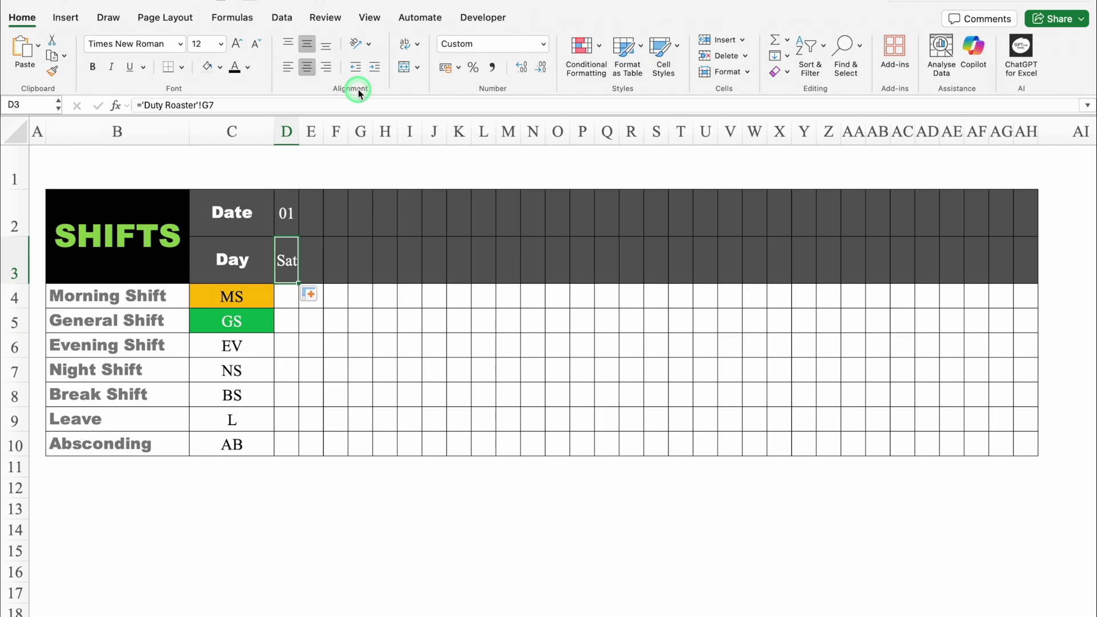
left_click(368, 44)
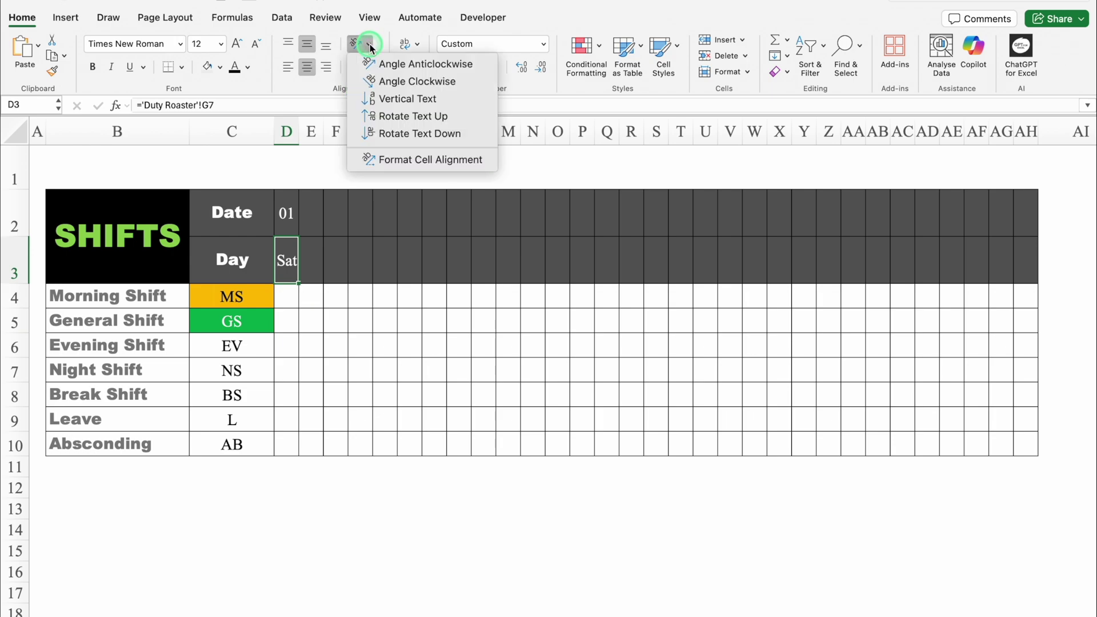
left_click(406, 118)
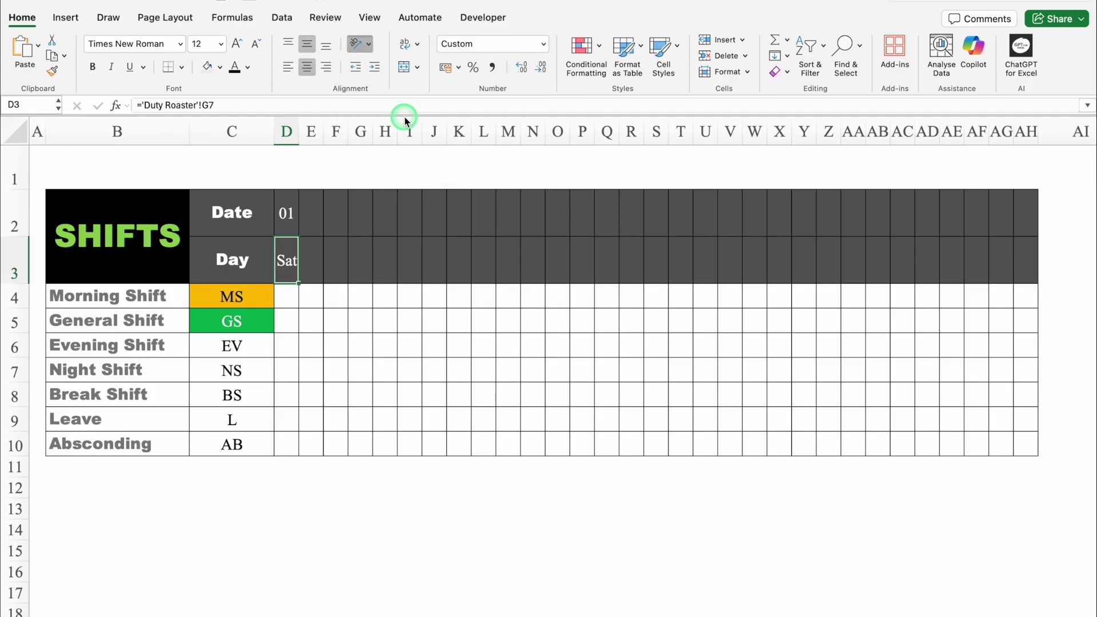
left_click(288, 216)
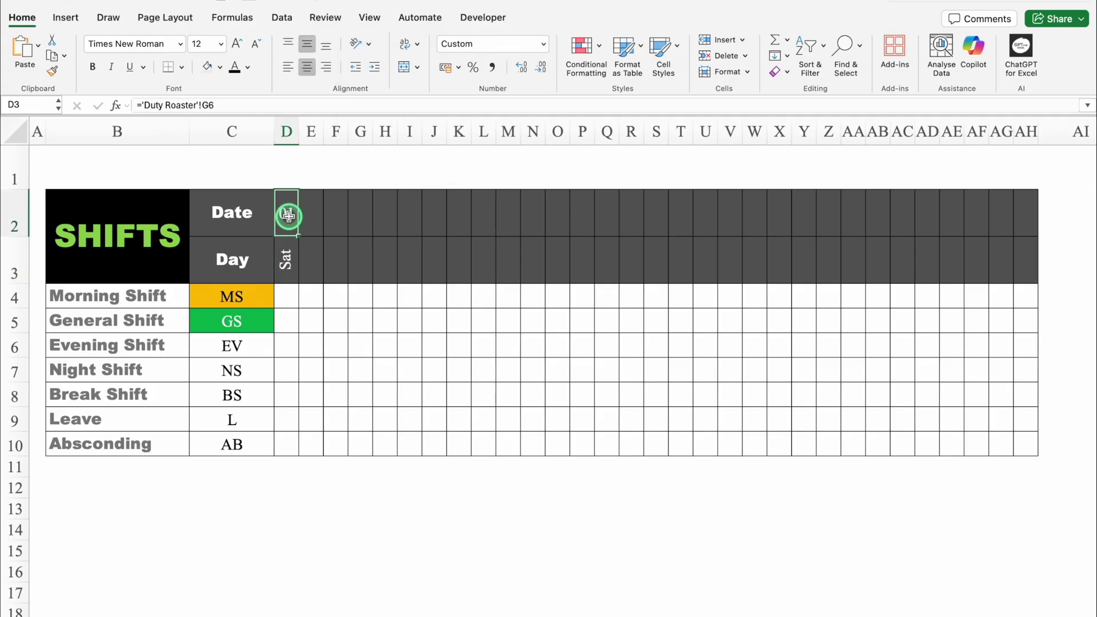
left_click_drag(288, 216, 1028, 303)
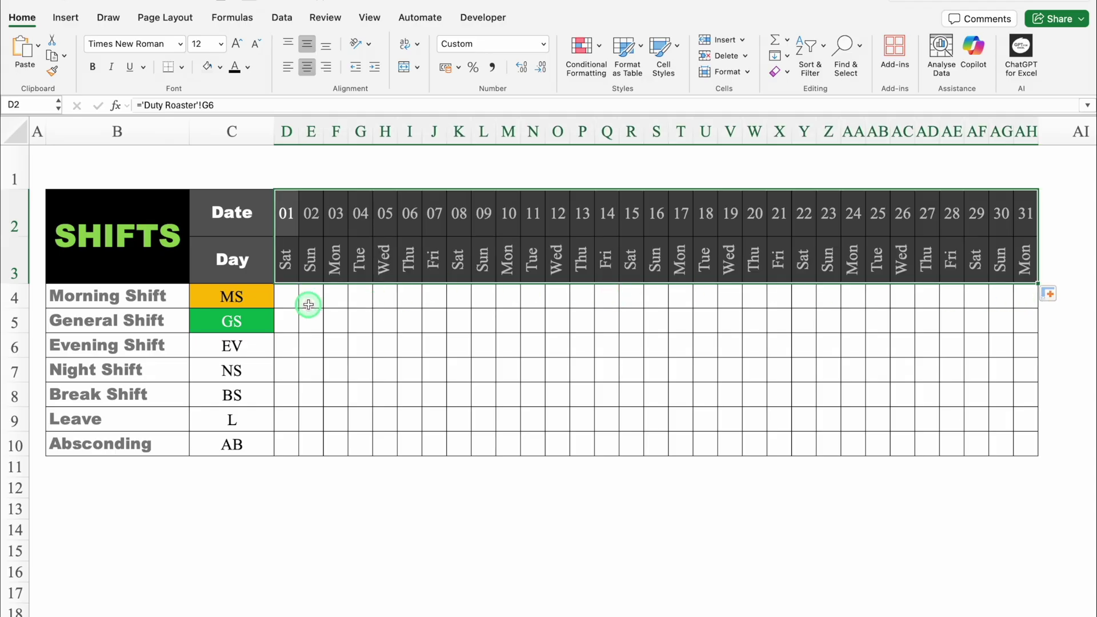
Widen column D and start D4's COUNTIF over the Duty Roaster range G$8:G$27.
left_click(289, 297)
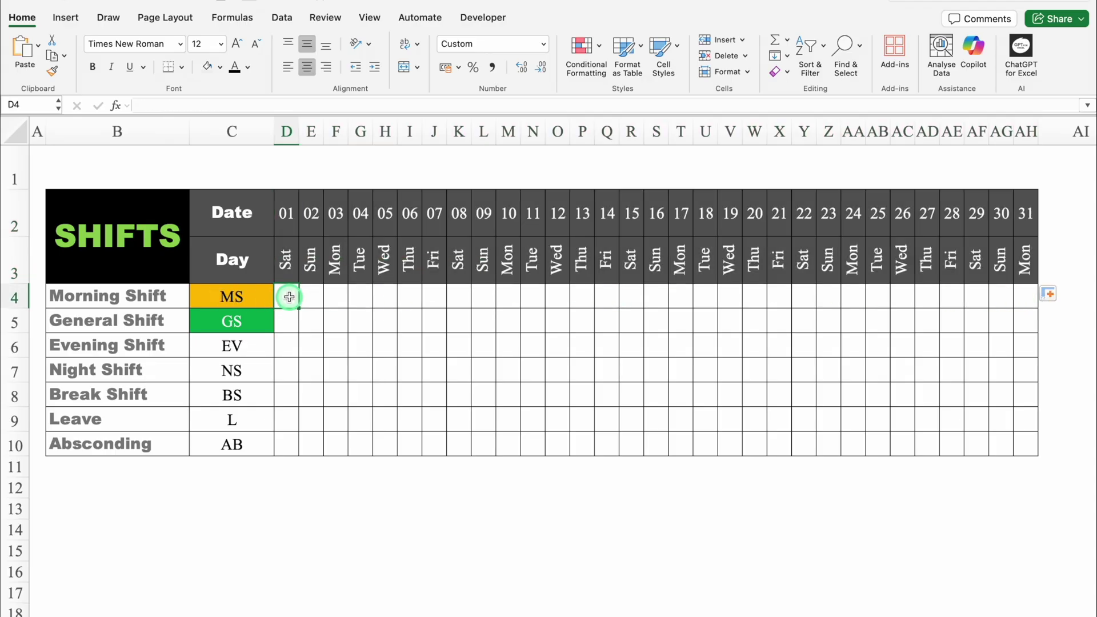
left_click_drag(298, 132, 484, 135)
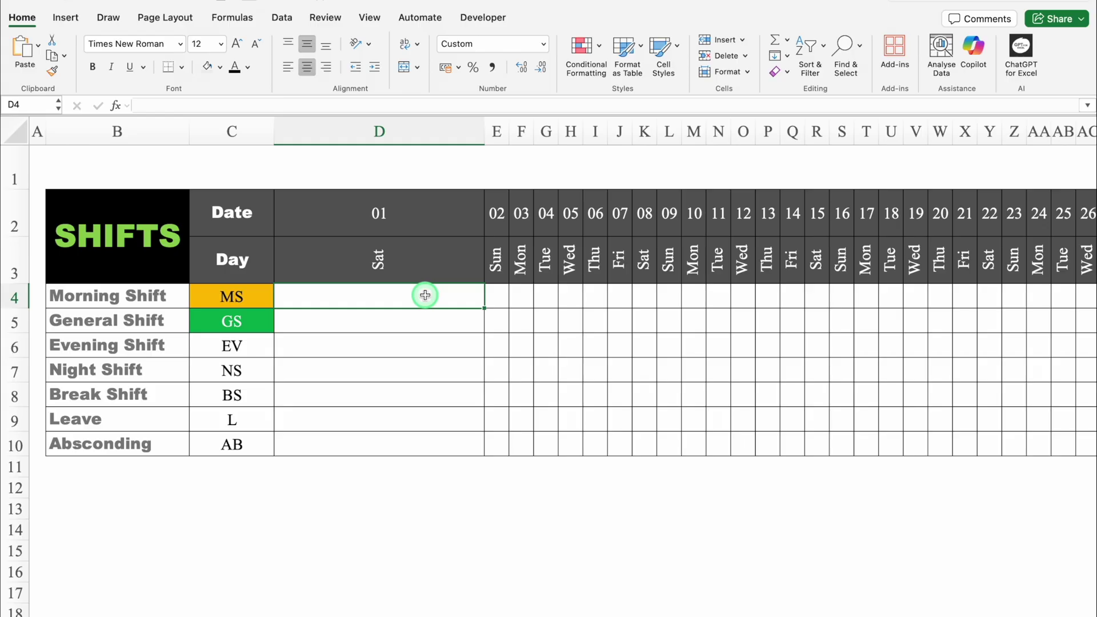
type("=COUNTIF")
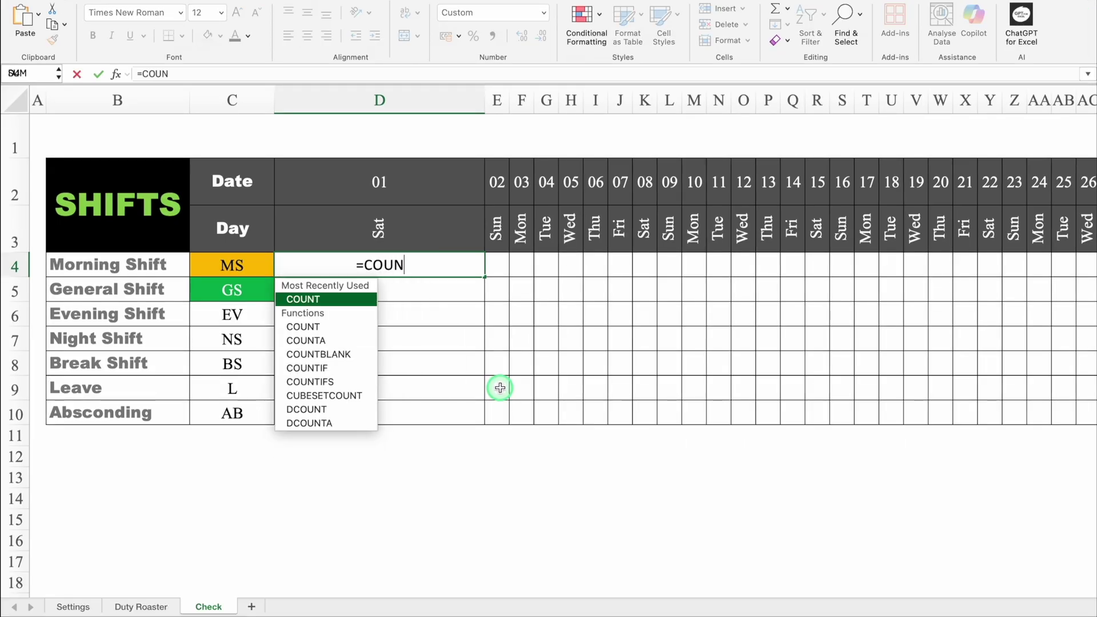
double_click(331, 295)
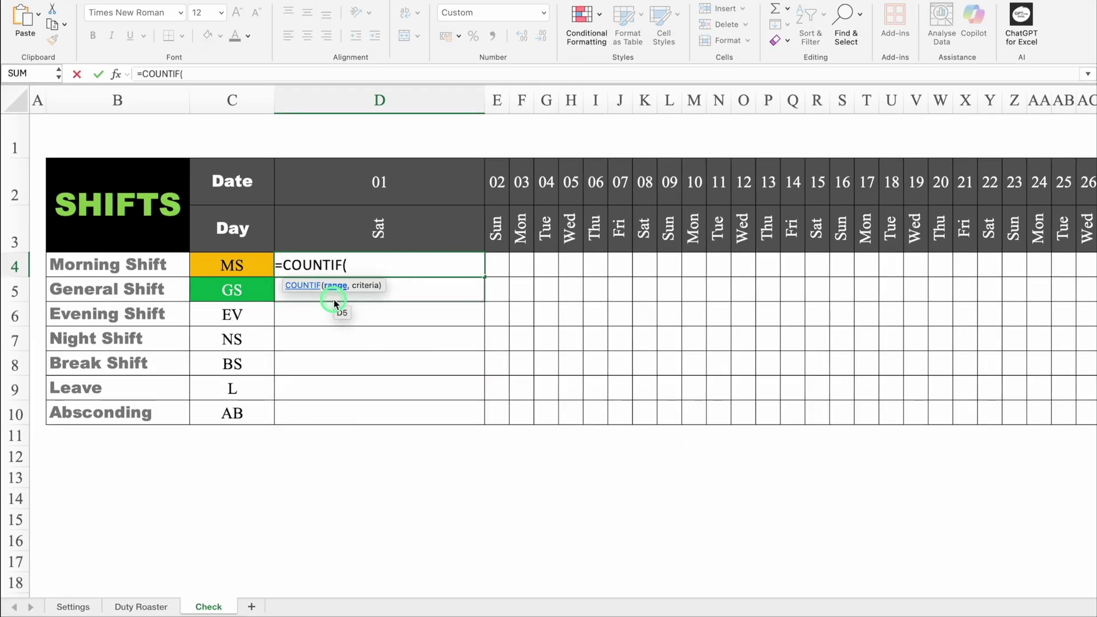
left_click(143, 606)
left_click_drag(571, 592, 329, 588)
left_click(485, 216)
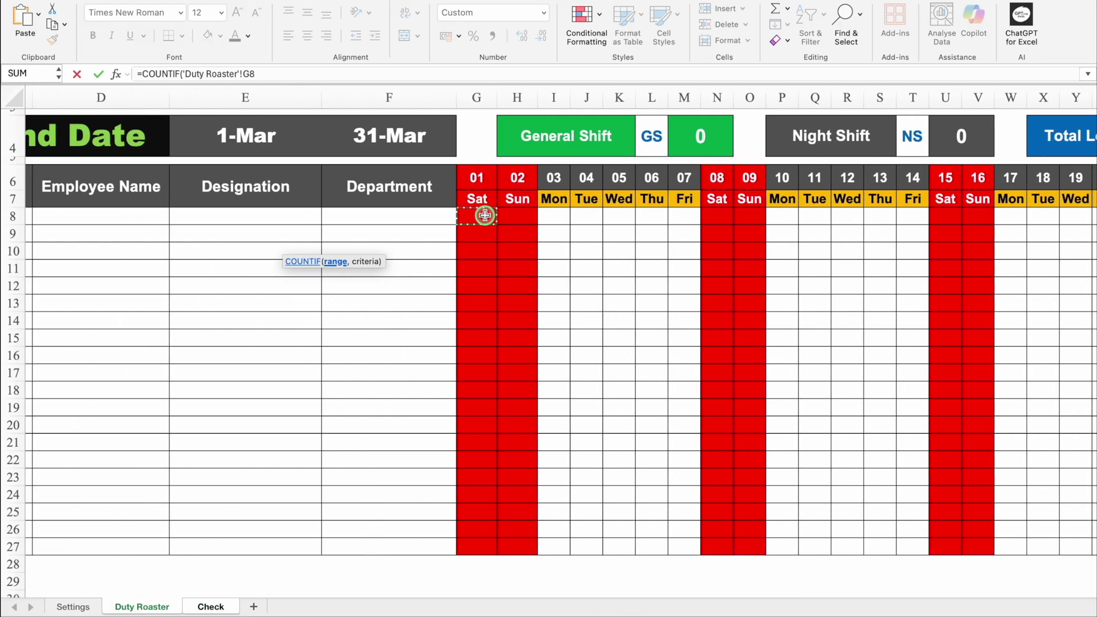
left_click_drag(485, 215, 485, 542)
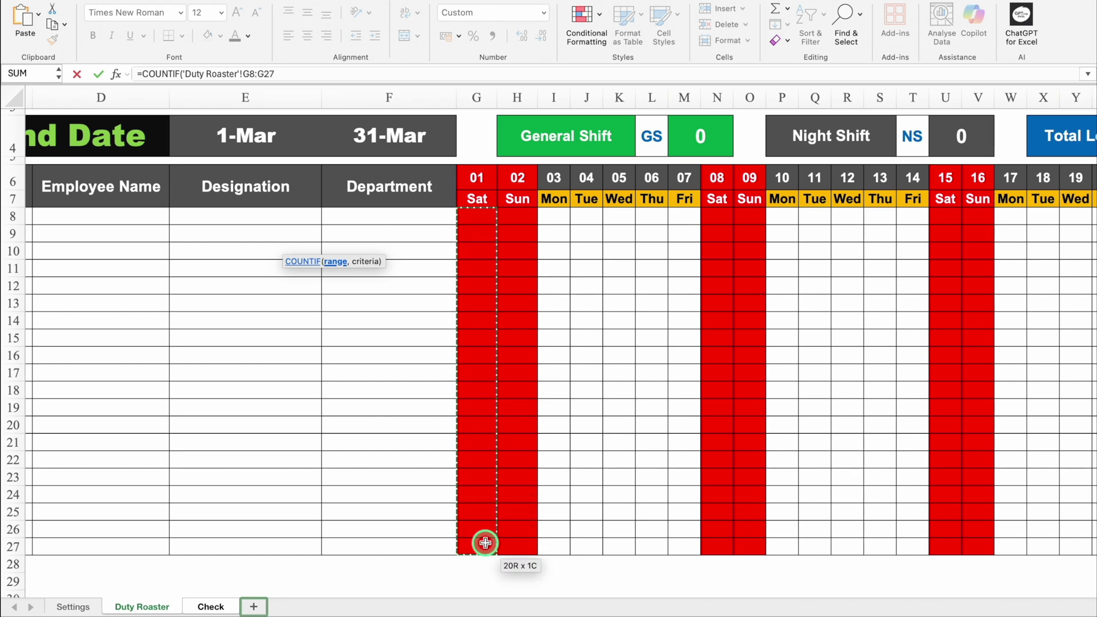
key("F4")
key("F4")
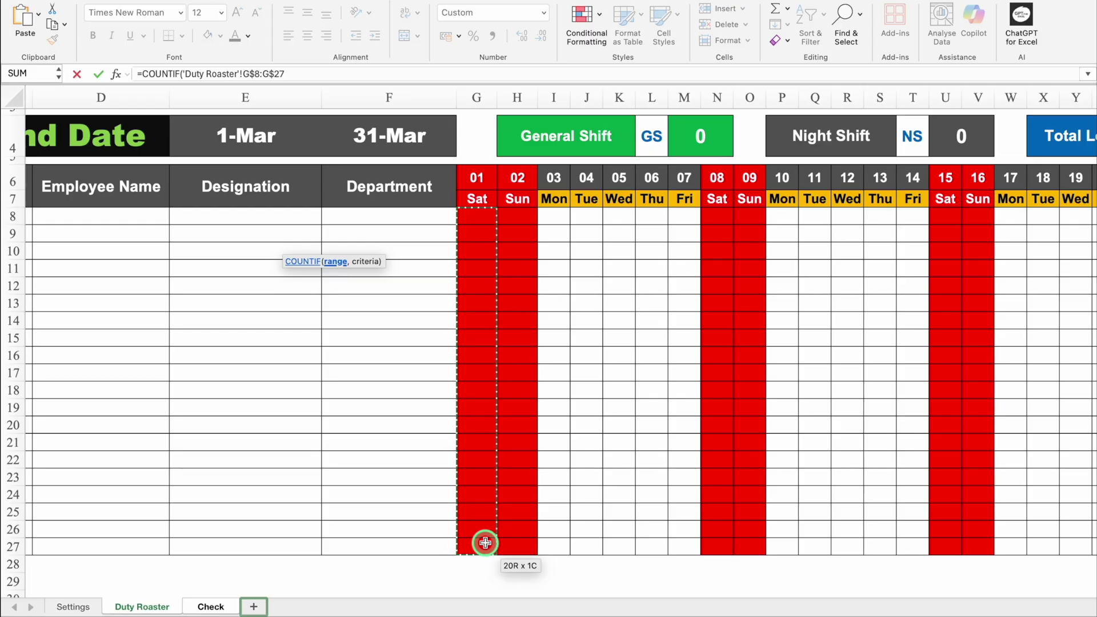
type(",")
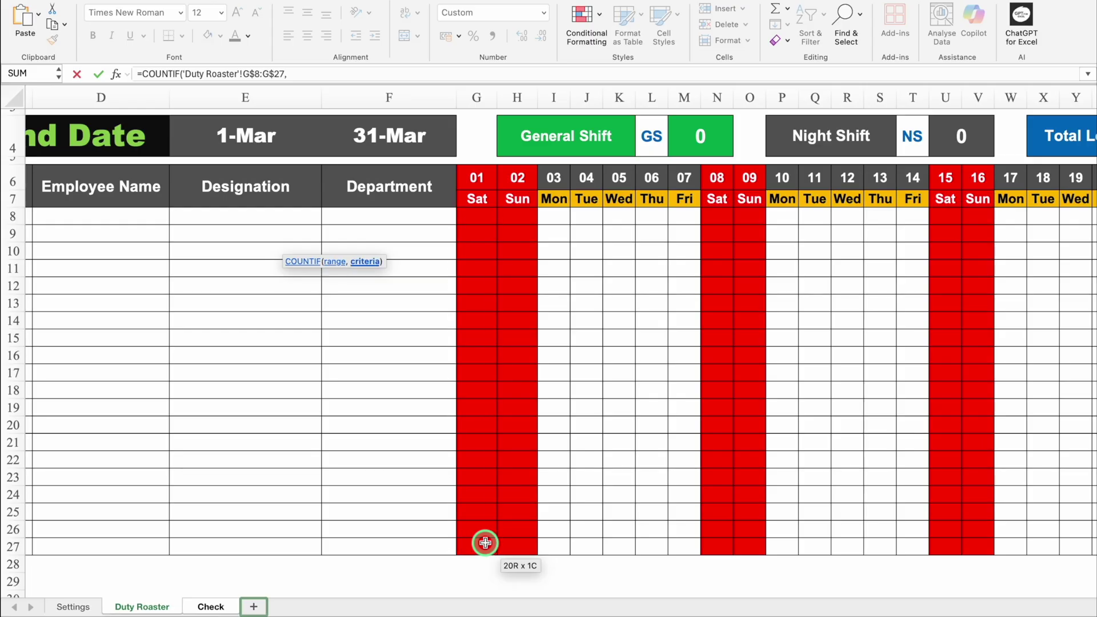
Finish the COUNTIF with criterion Check!$C4 and commit it in D4.
left_click_drag(411, 357, 362, 275)
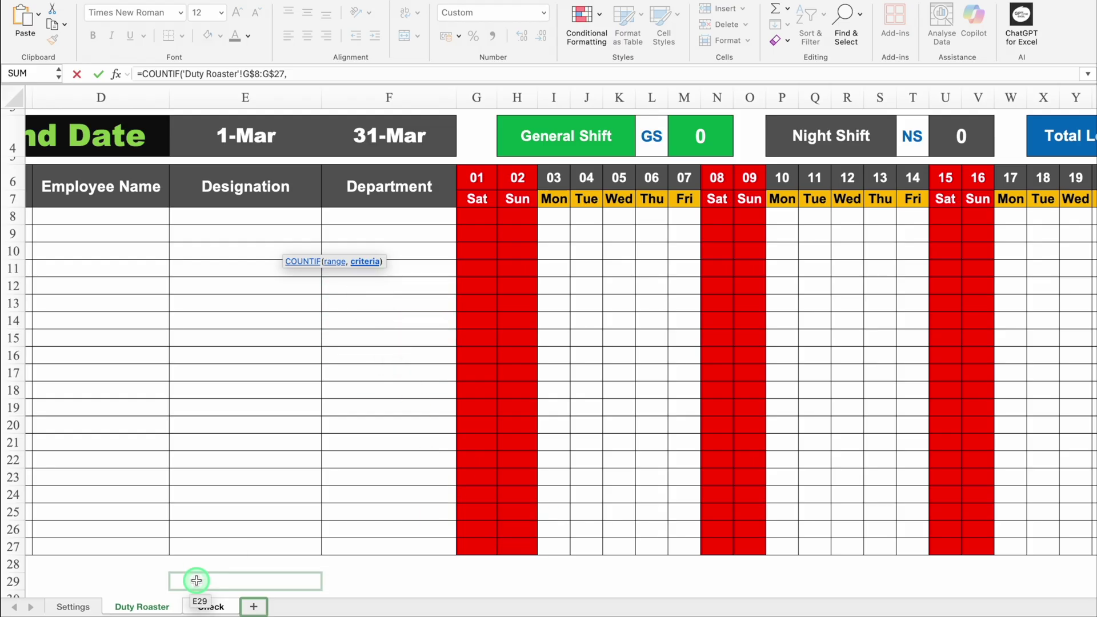
left_click(206, 607)
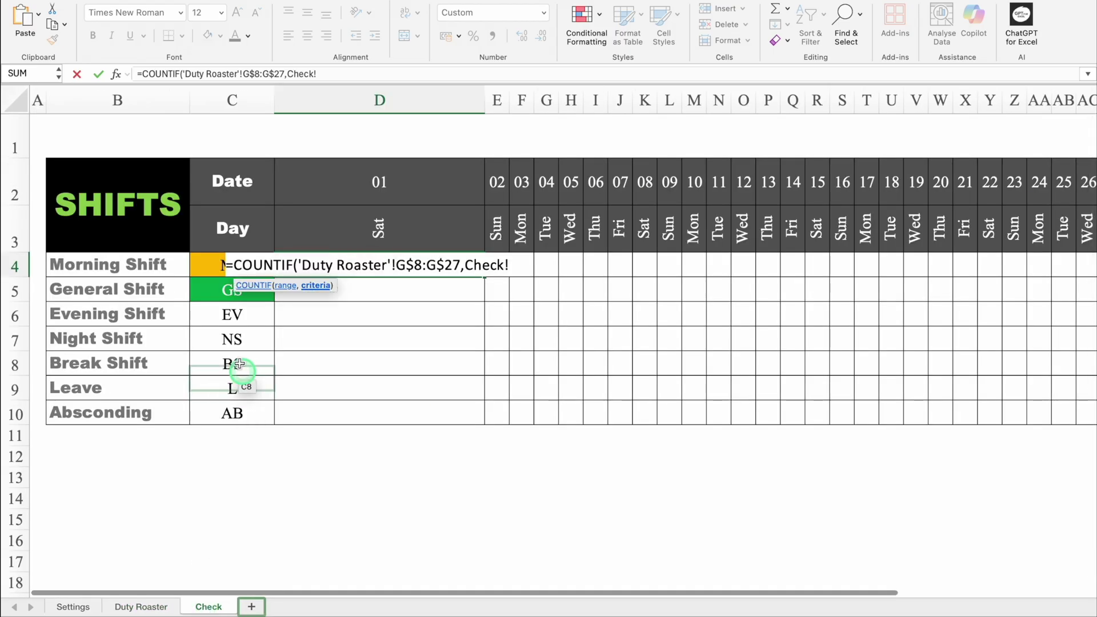
left_click(213, 267)
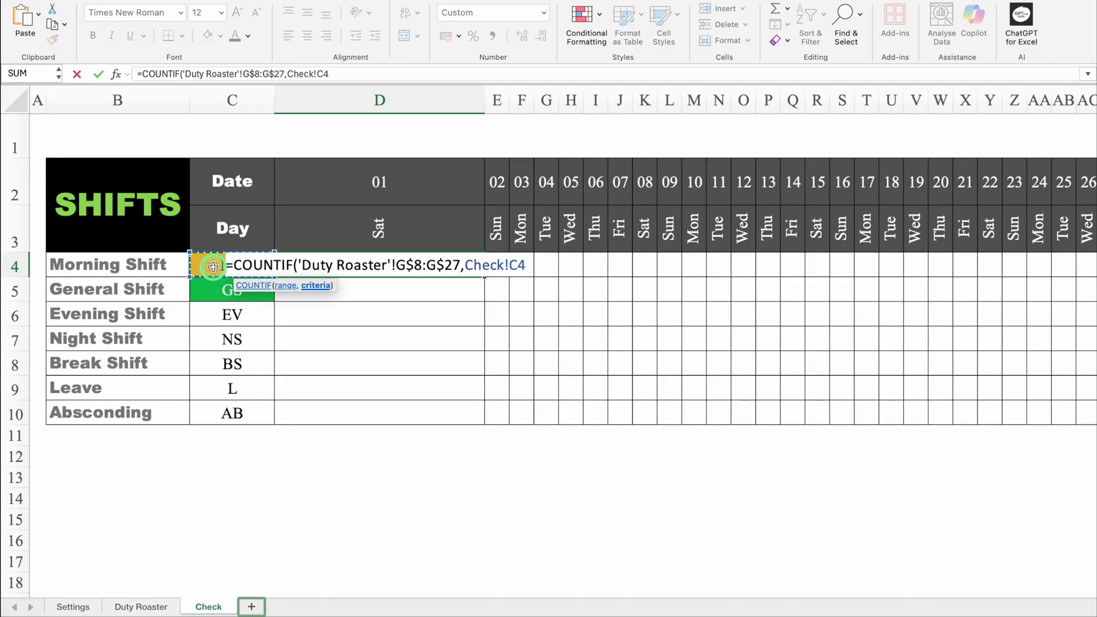
key("F4")
key("F4")
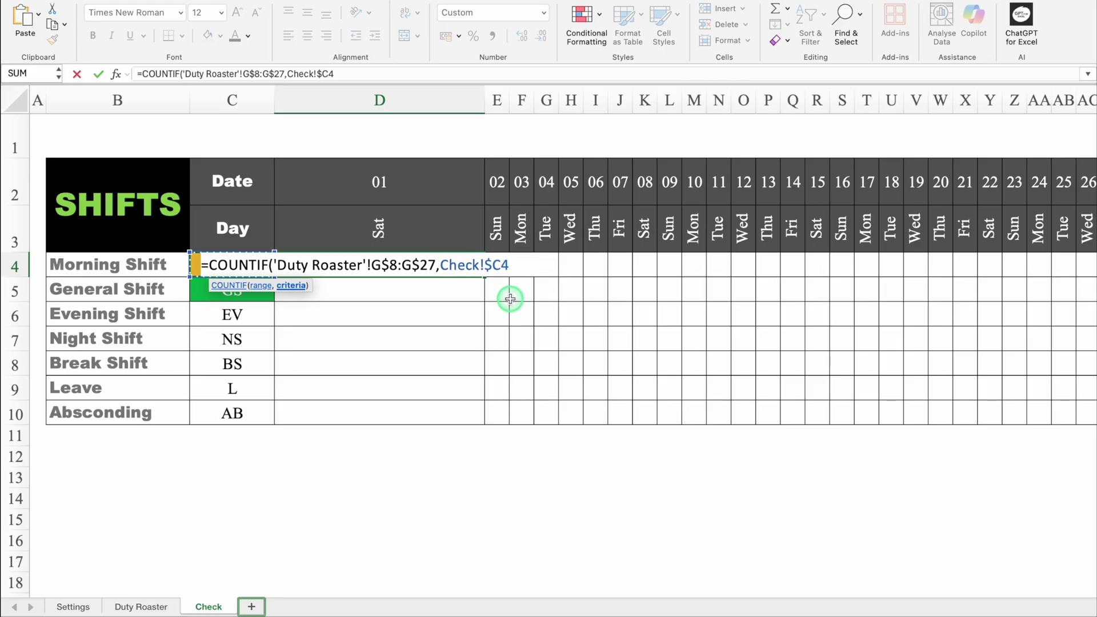
type(")")
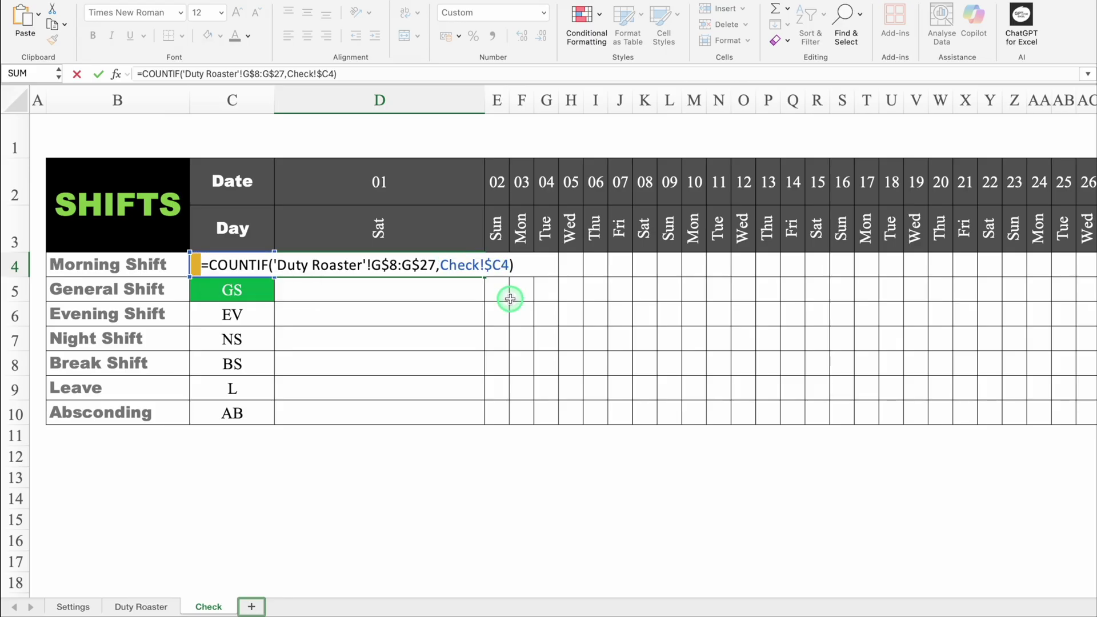
key("Return")
left_click(421, 259)
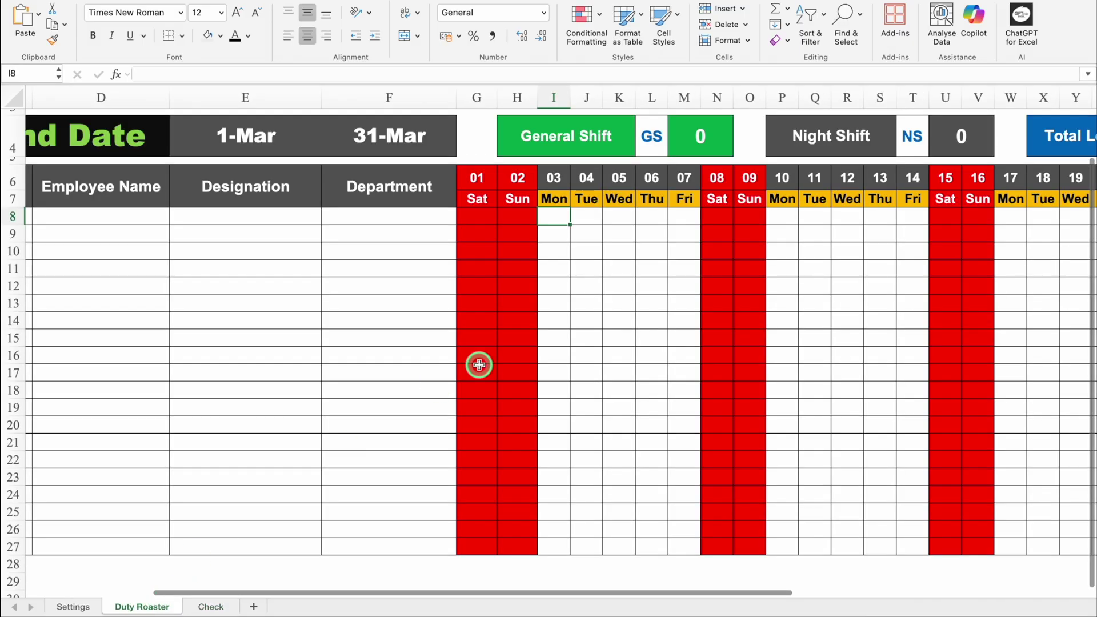
Enter MS in Duty Roaster G8 as a day 01 shift.
left_click(479, 215)
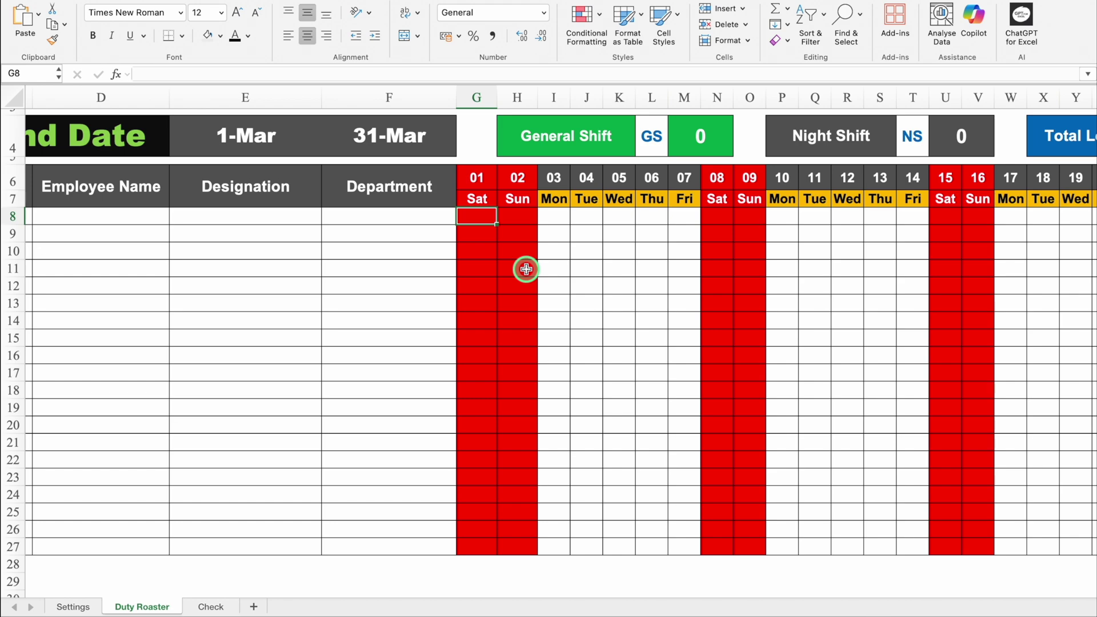
type("MS")
key("Return")
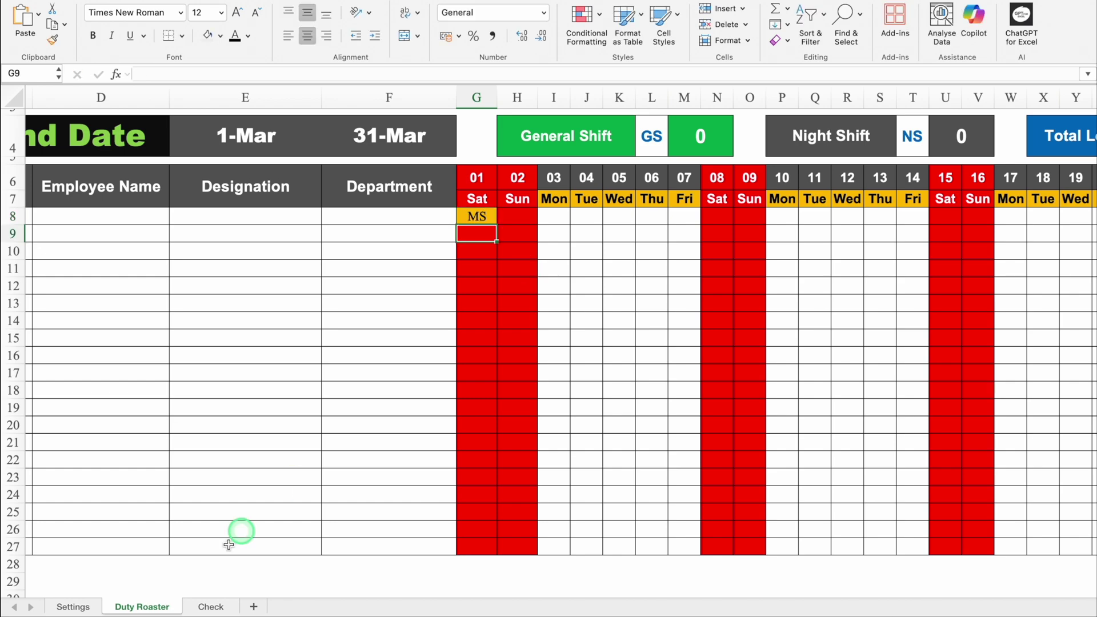
Give Check columns D and E the same narrow width and copy D4's COUNTIF across D4:AH10.
left_click(215, 601)
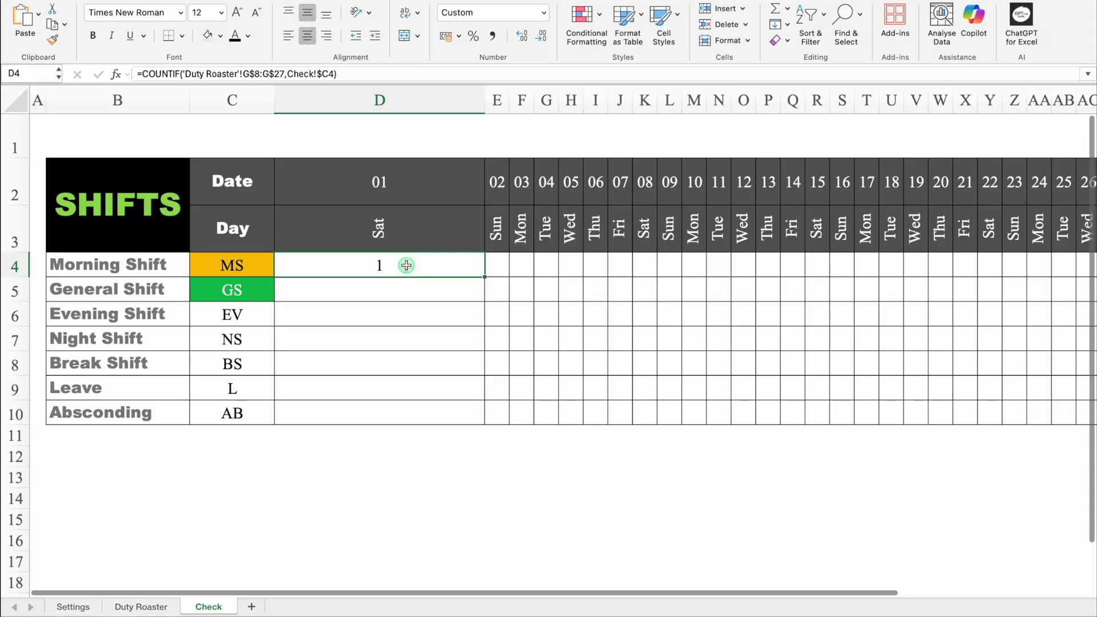
left_click_drag(497, 100, 481, 101)
left_click(509, 100)
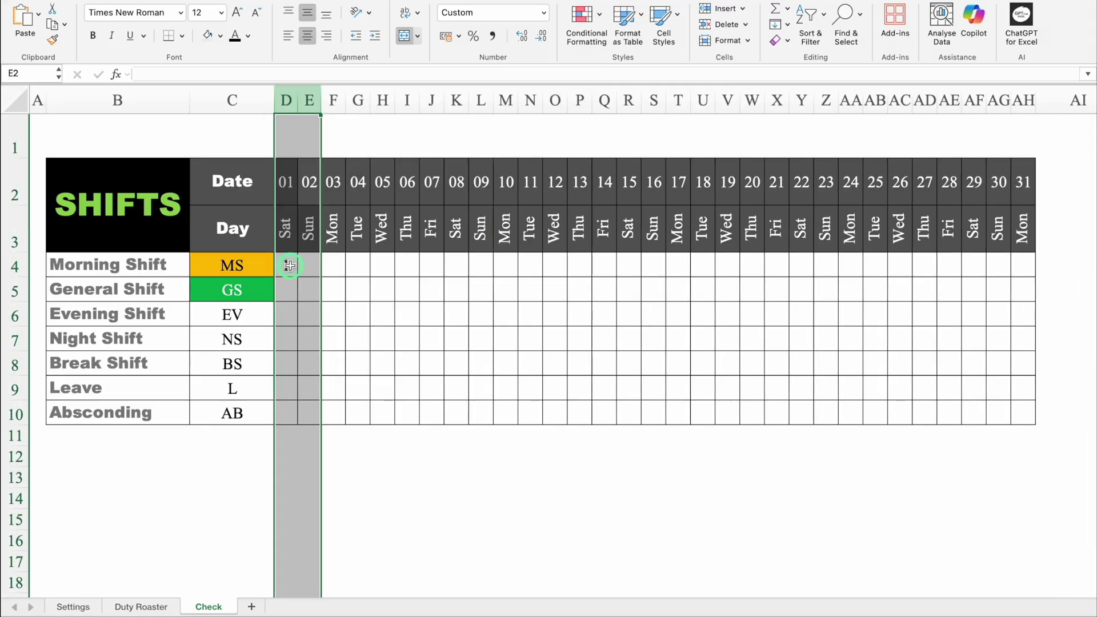
left_click(293, 268)
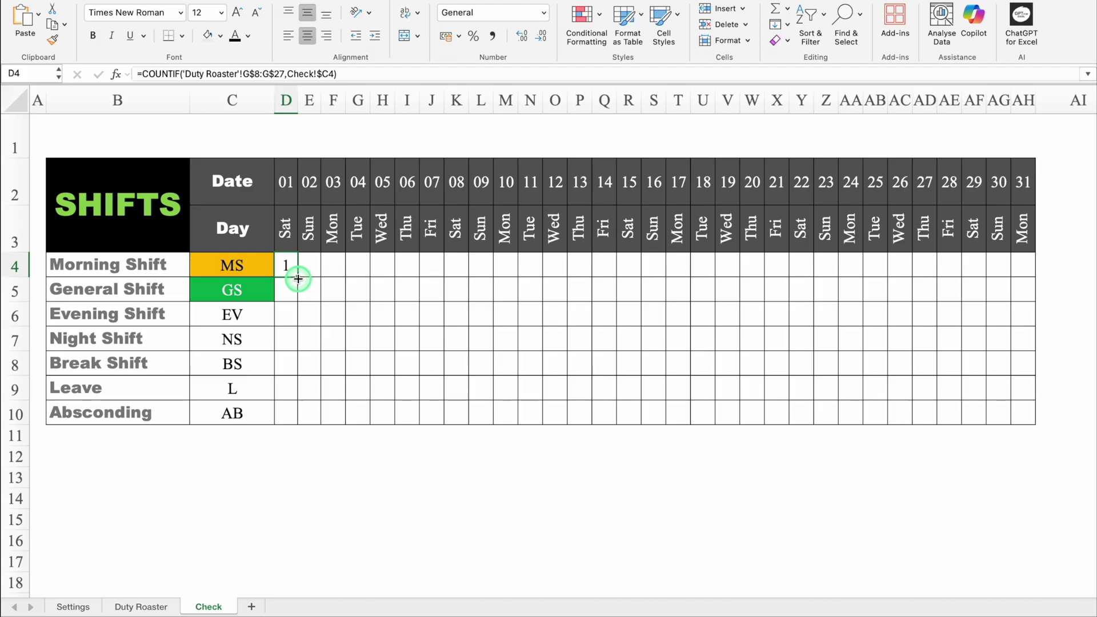
left_click_drag(297, 278, 1029, 416)
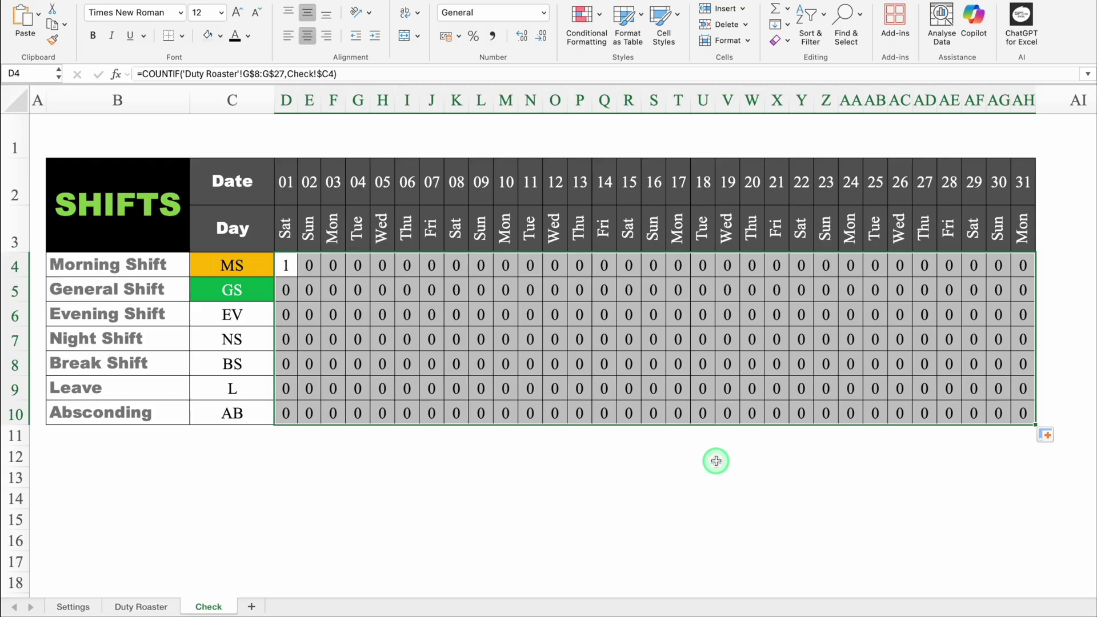
Apply the custom number format #;#; to the D4:AH10 grid so zero counts are hidden.
key("super+1")
left_click(390, 234)
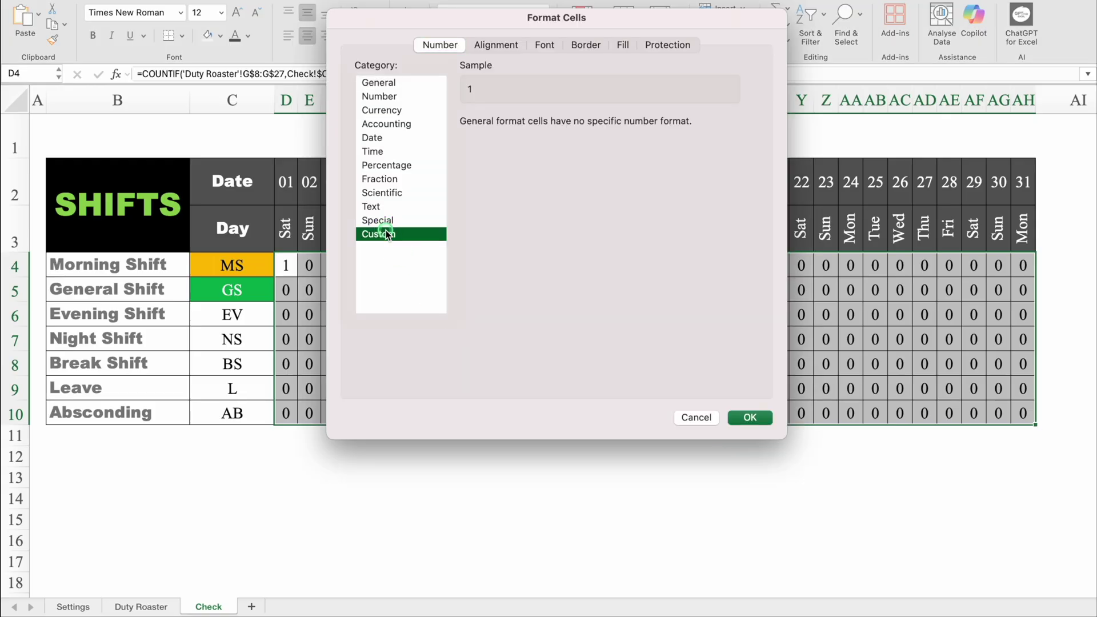
left_click(543, 139)
key("super+a")
key("BackSpace")
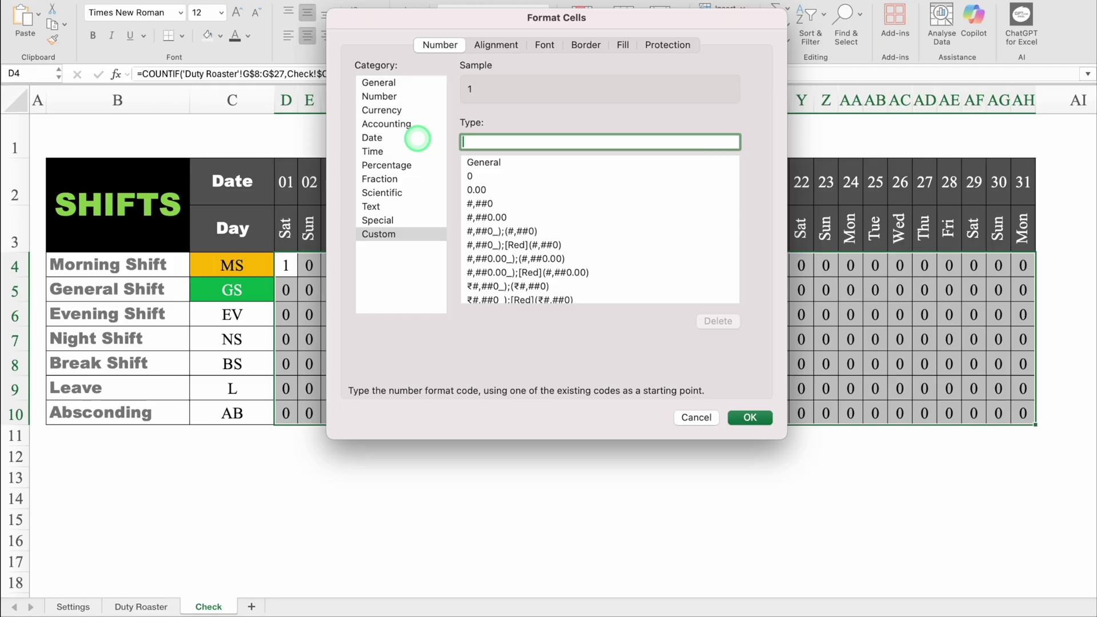
type("#;")
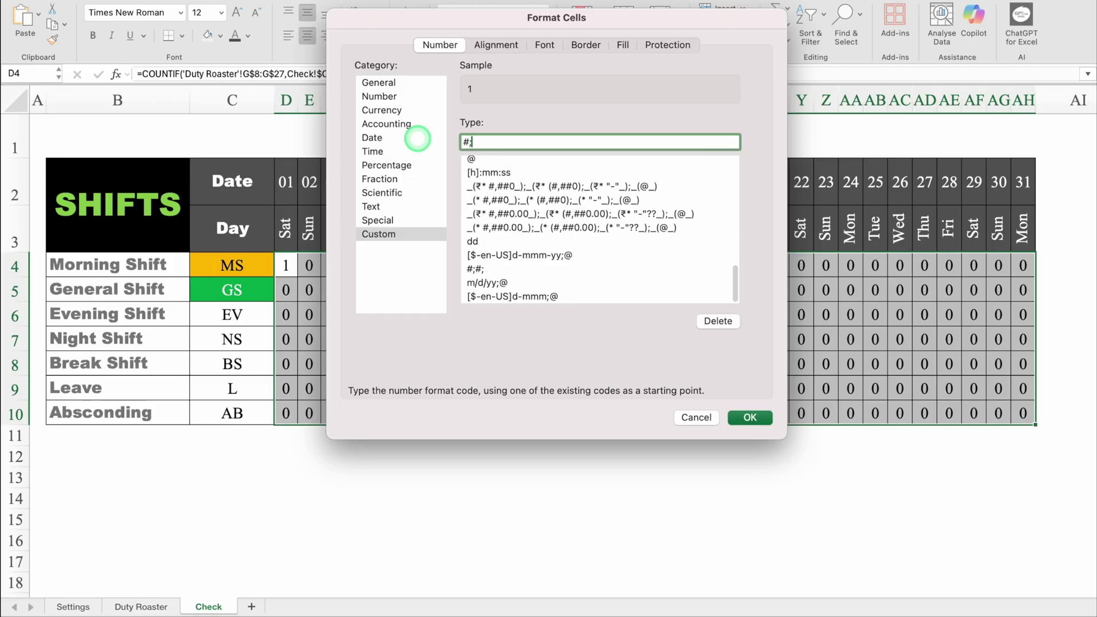
type("#;")
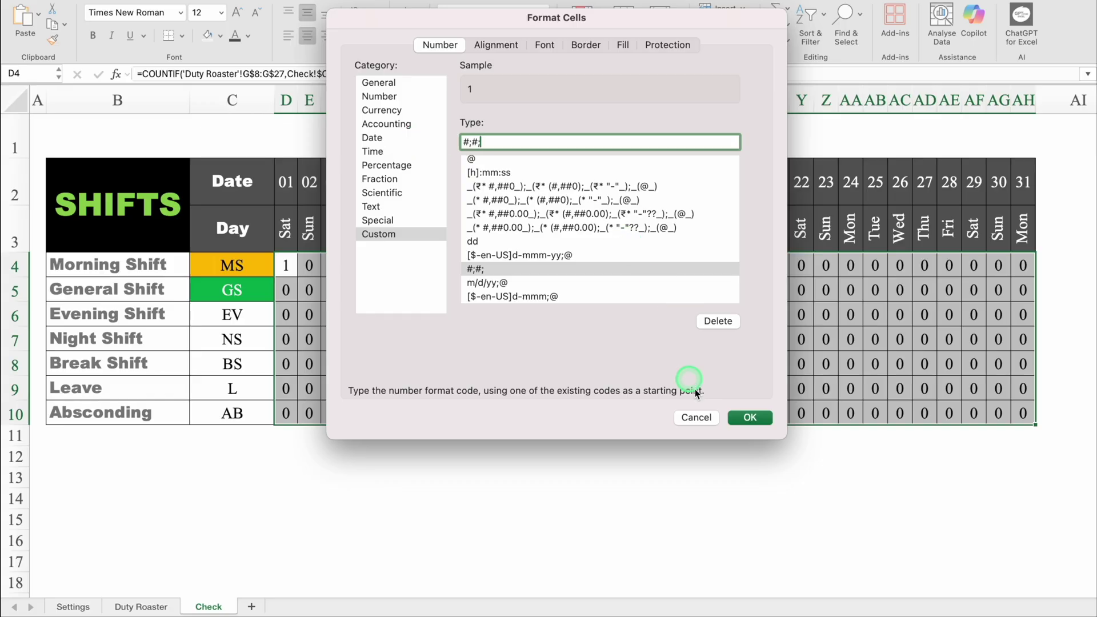
left_click(747, 420)
left_click(612, 482)
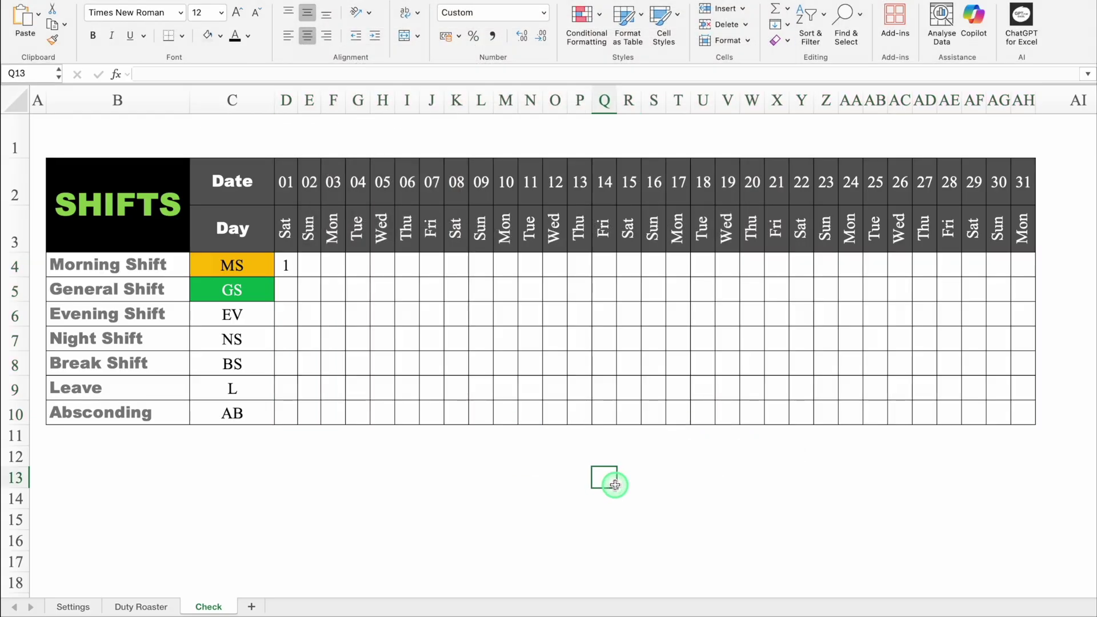
Enter GS in Duty Roaster G13 and check that the Check grid's GS row shows 1 for day 01.
left_click(146, 606)
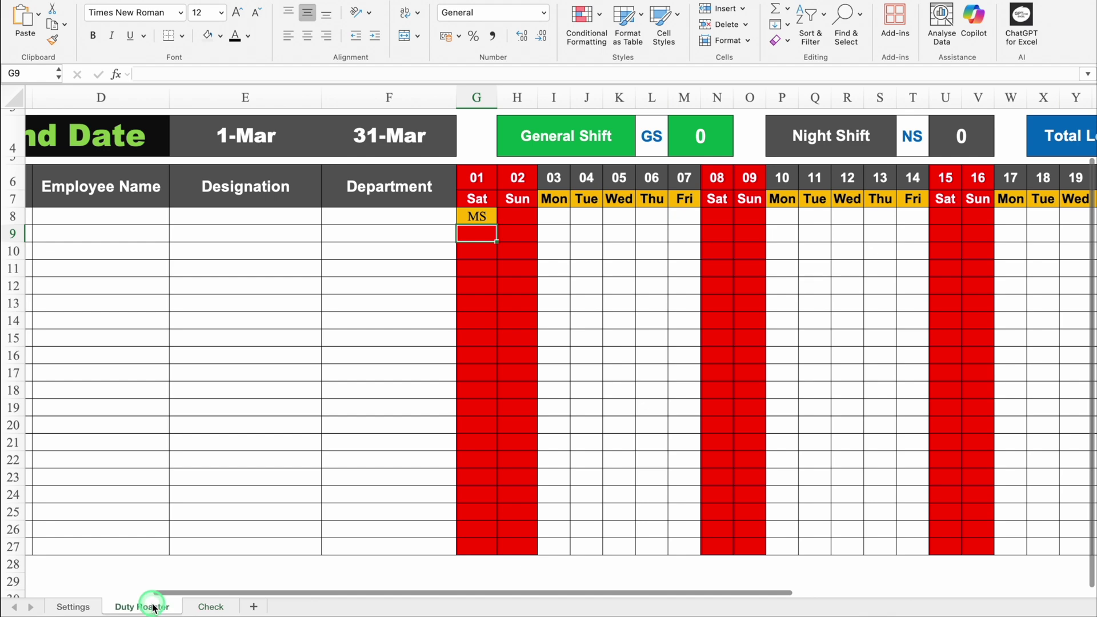
left_click(484, 297)
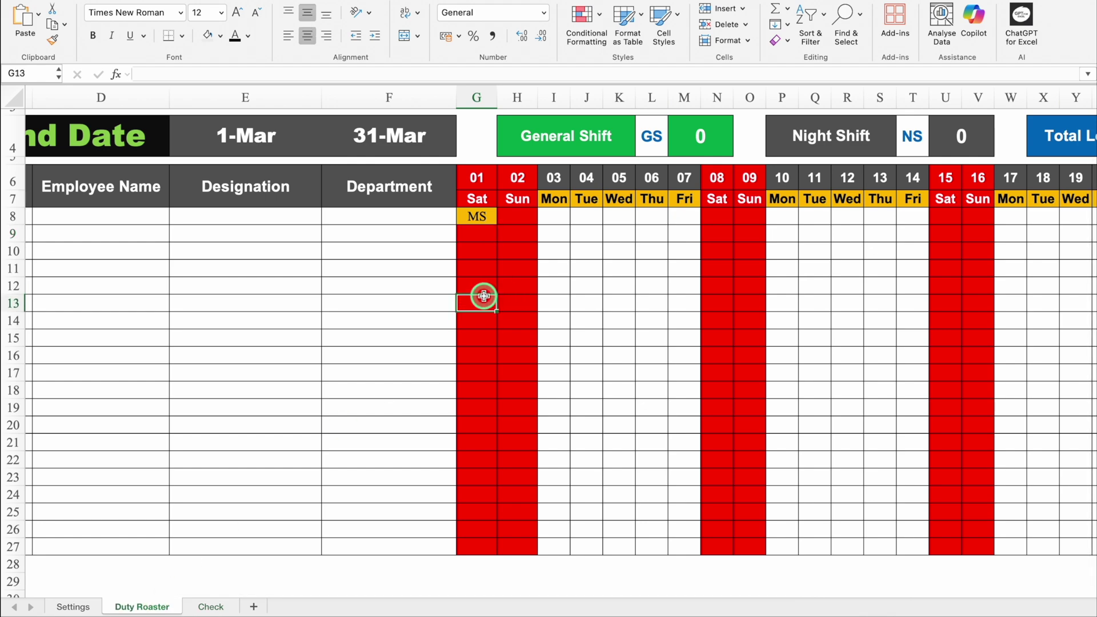
type("G")
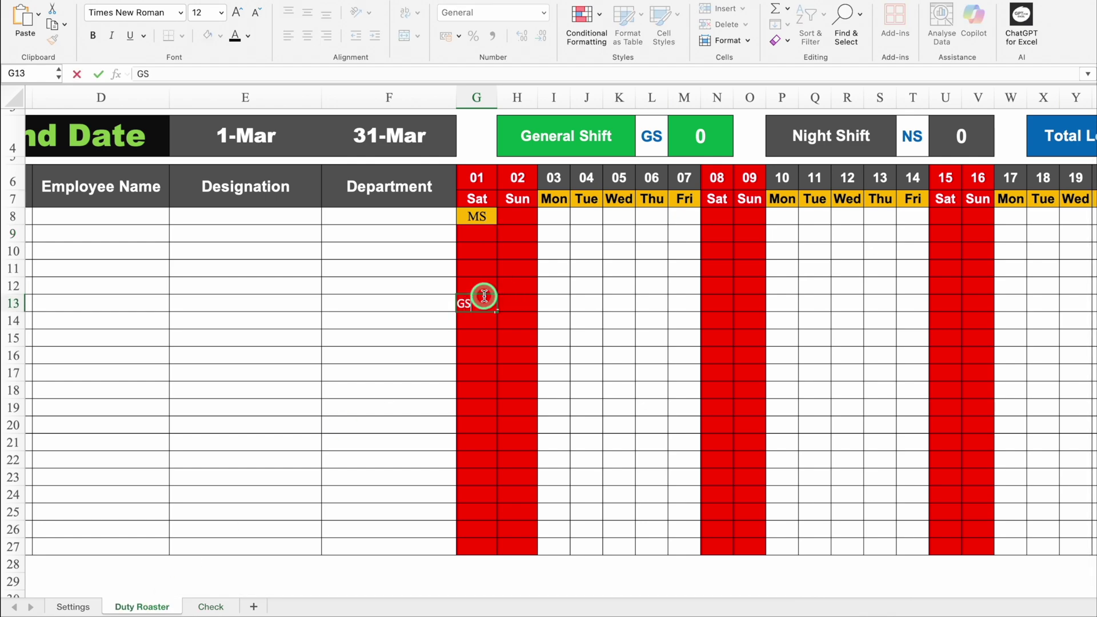
type("S")
key("Return")
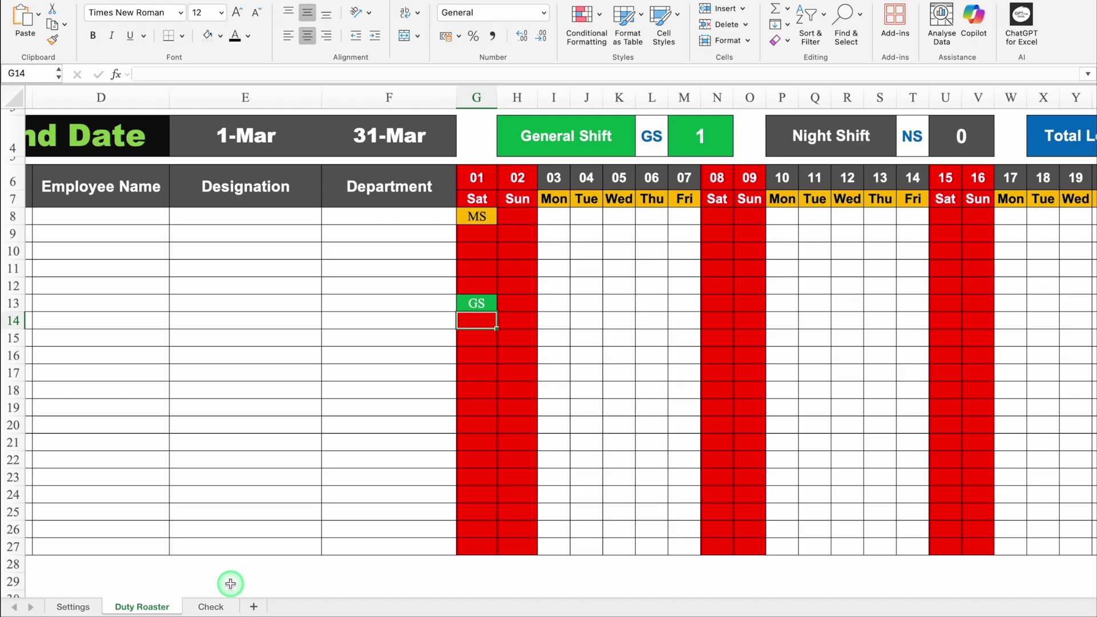
left_click(214, 605)
left_click(289, 289)
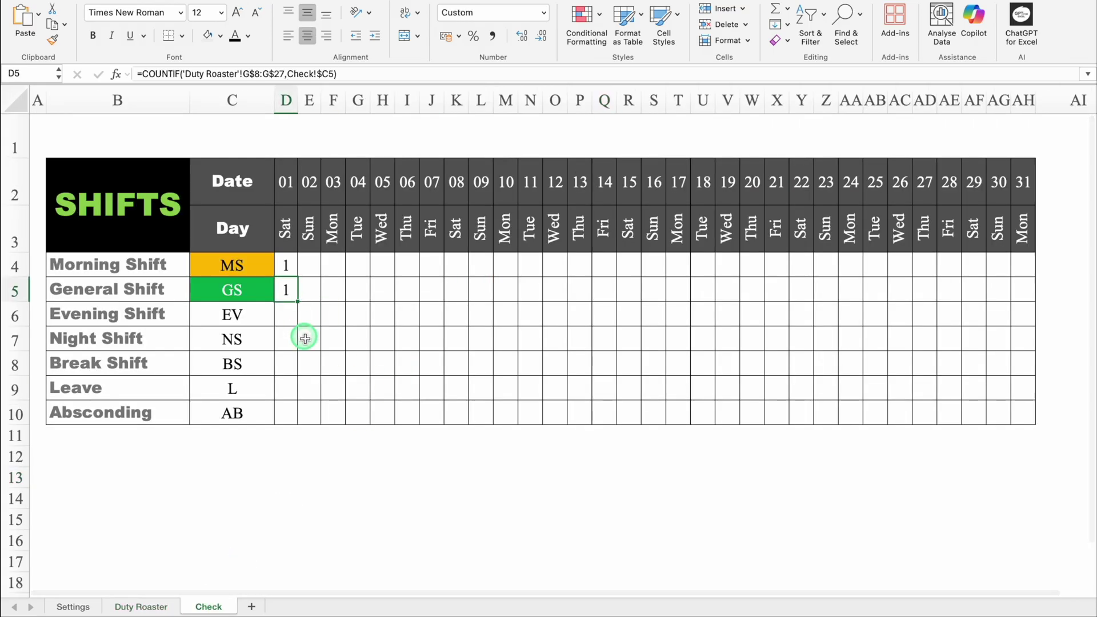
left_click(308, 348)
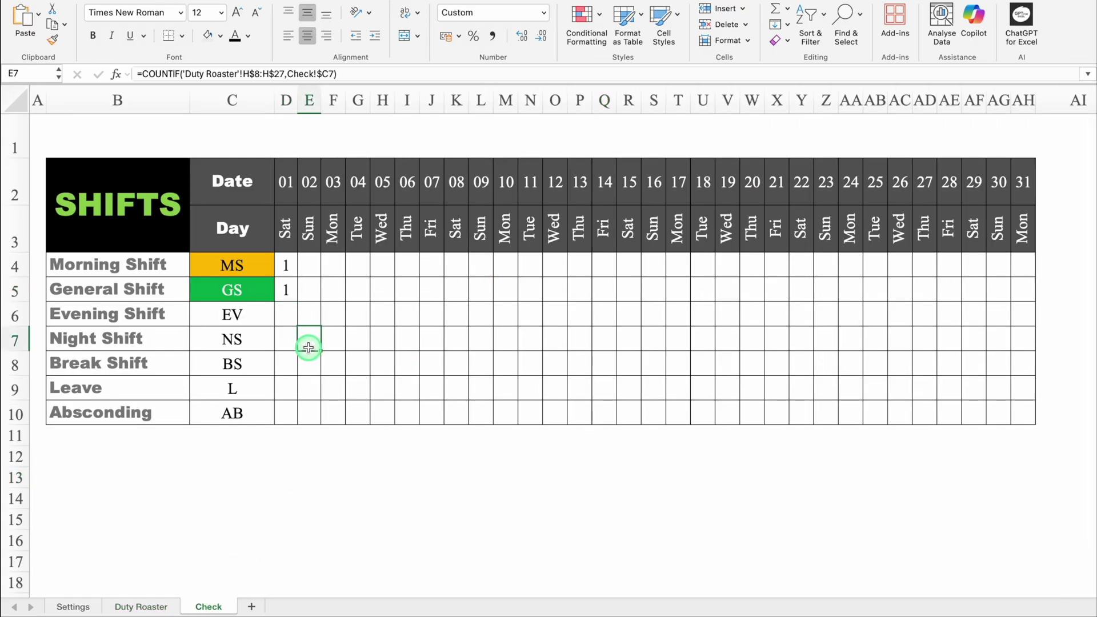